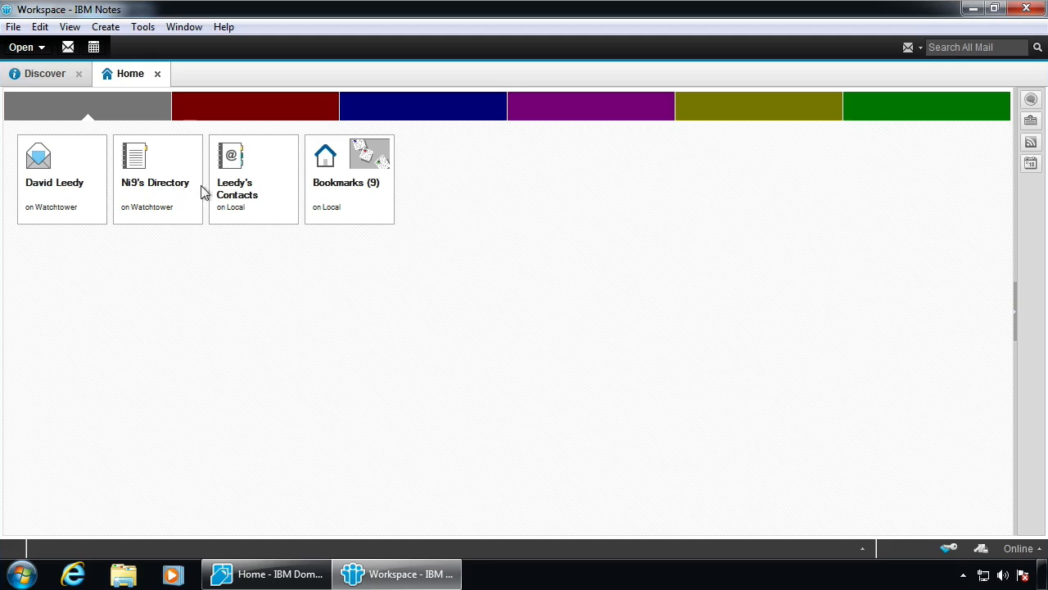
# Open and close the Ni9's Directory database, then clear the workspace tile selection
pyautogui.doubleClick(149, 181)
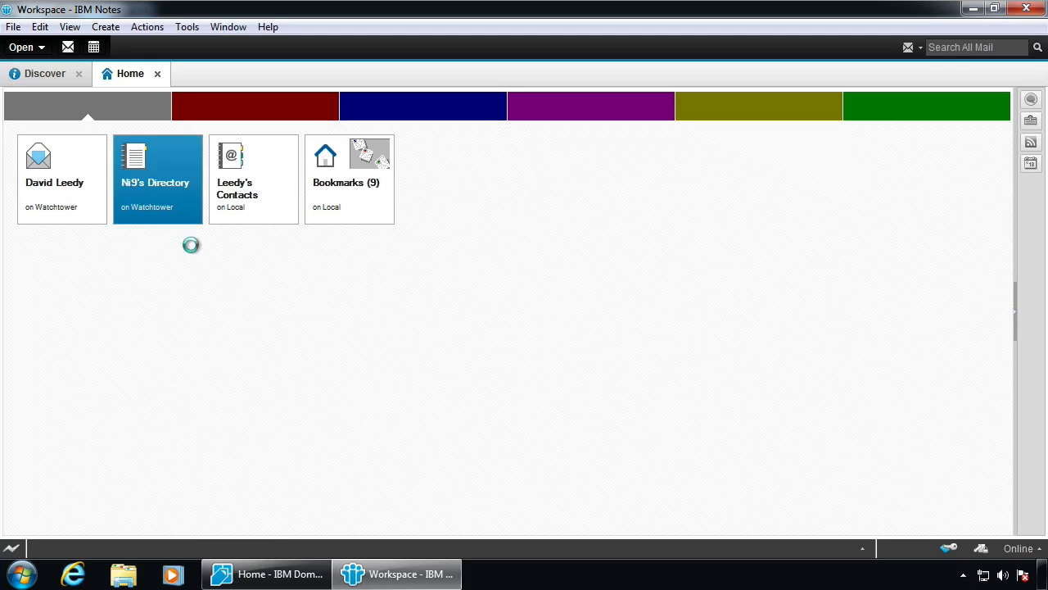
pyautogui.press('Escape')
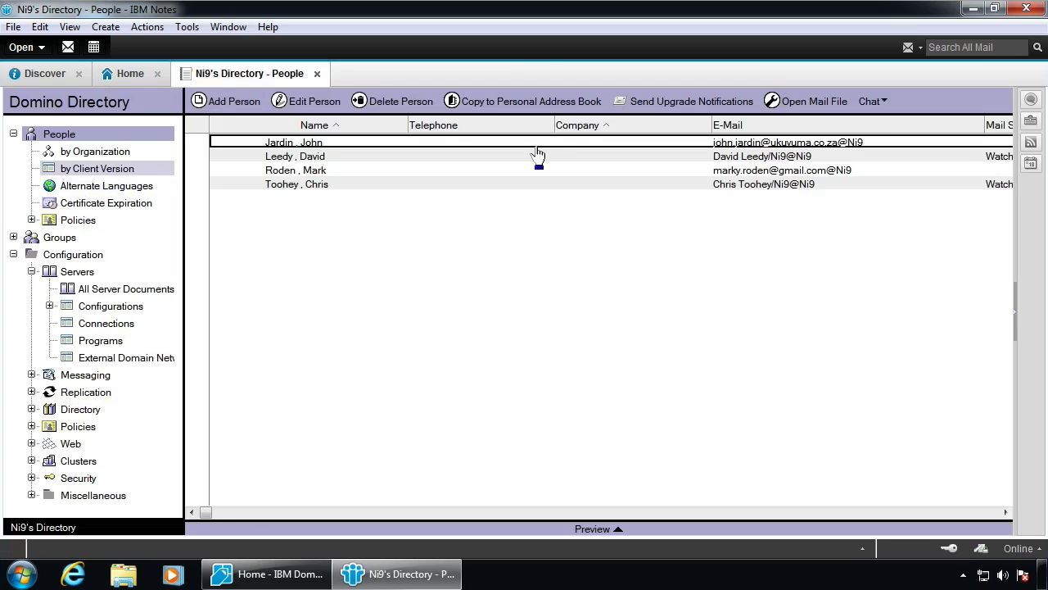
pyautogui.press('Escape')
pyautogui.click(350, 181)
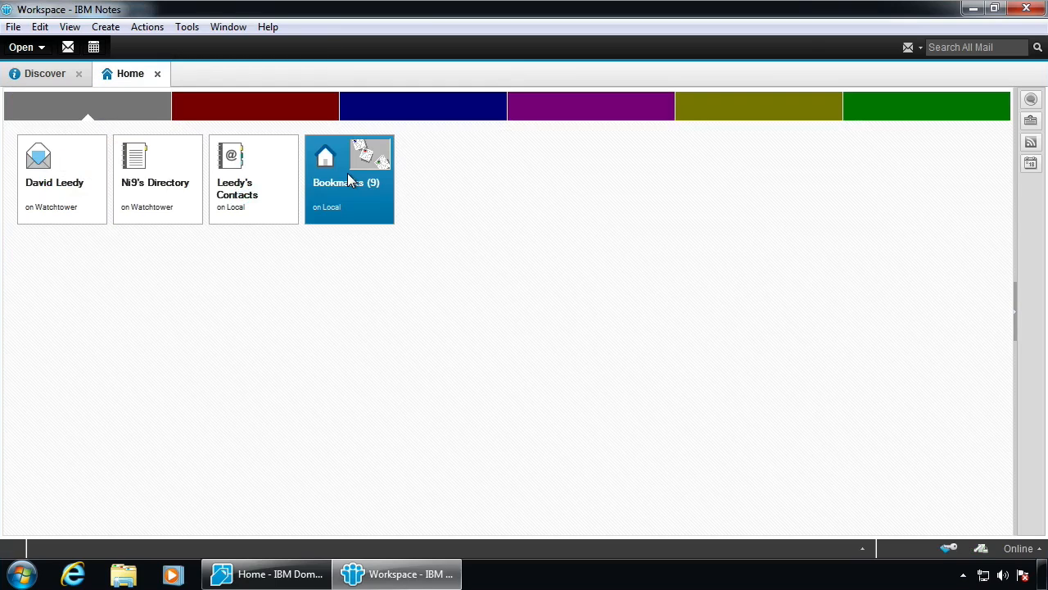
pyautogui.click(606, 273)
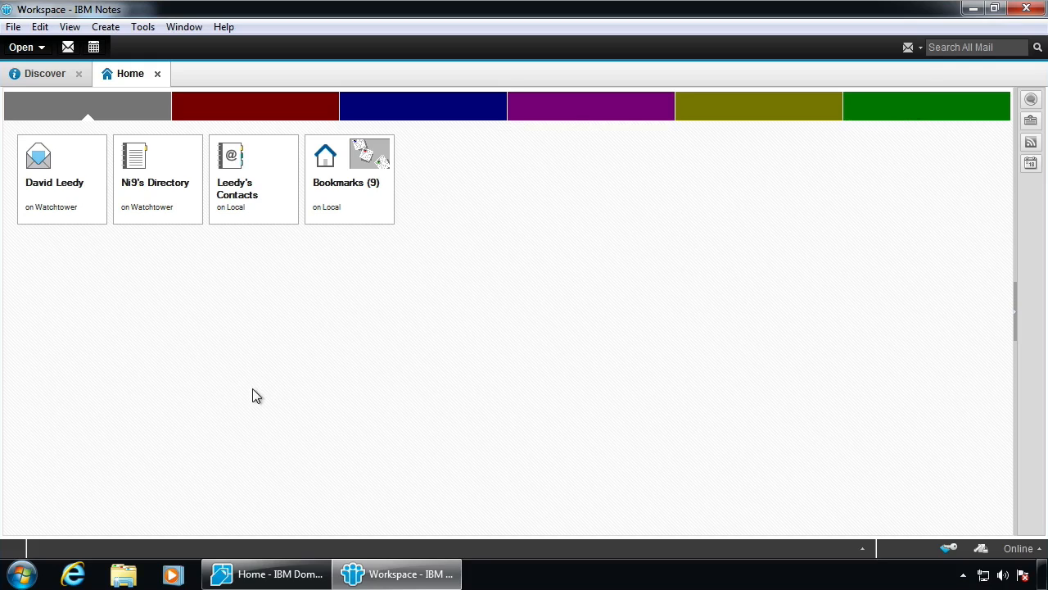
# Launch Internet Explorer, search for 'openntforg', and open the OpenNTF.org home page
pyautogui.click(76, 573)
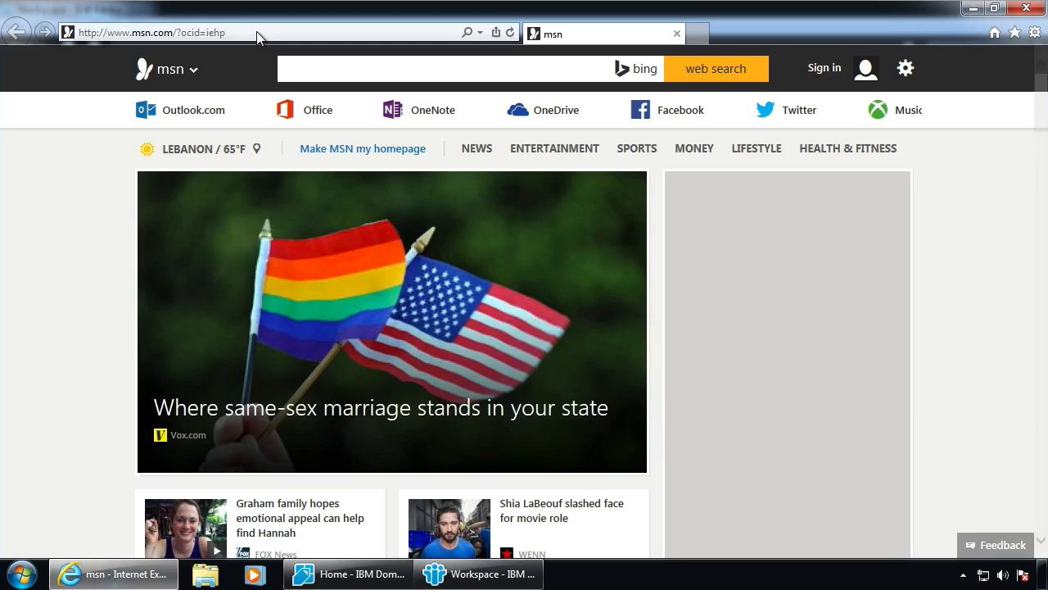
pyautogui.click(256, 31)
pyautogui.write('openntf')
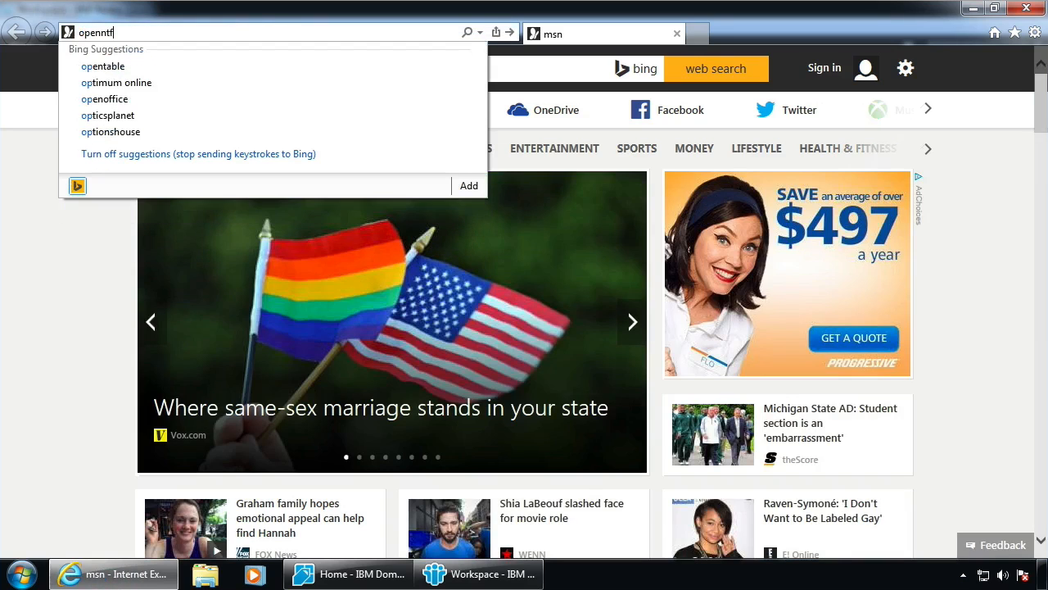
pyautogui.write('org')
pyautogui.press('Return')
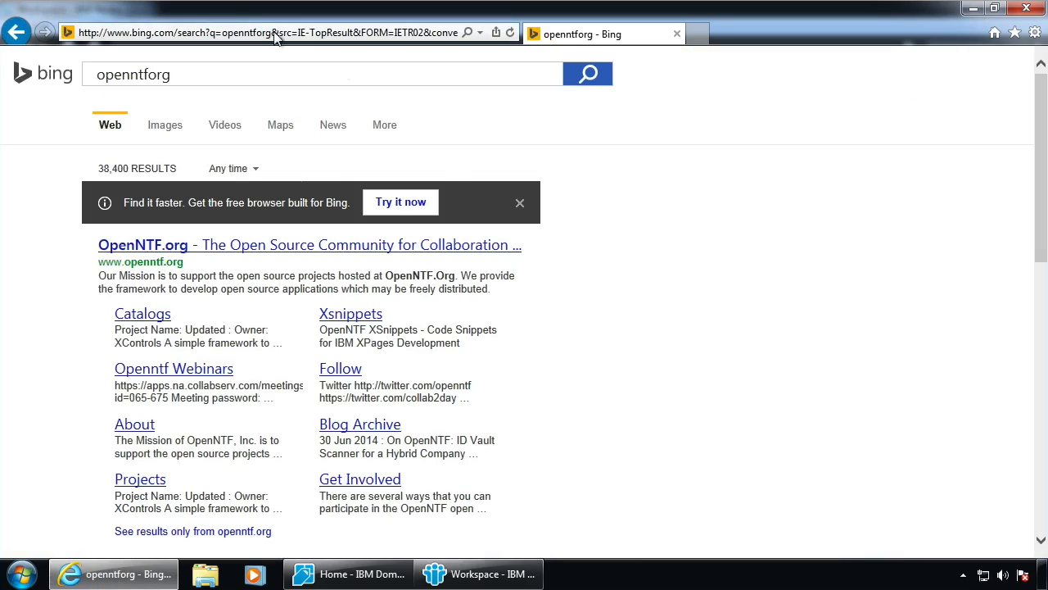
pyautogui.click(261, 252)
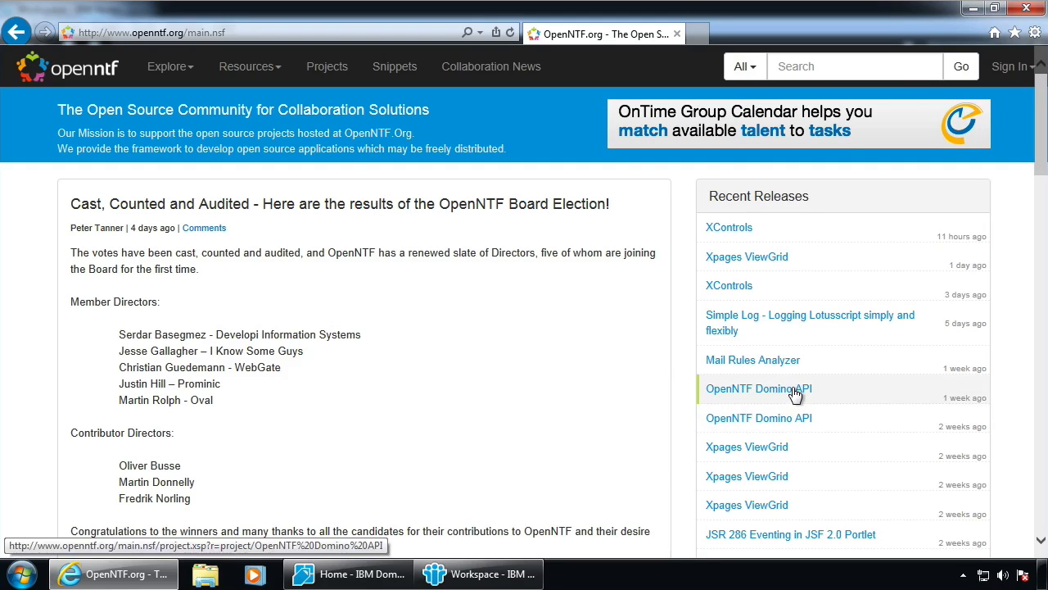
# Search the site for 'essentials' and follow the announcement post's OpenNTF Essentials Toolbox link
pyautogui.click(852, 67)
pyautogui.write('essentials')
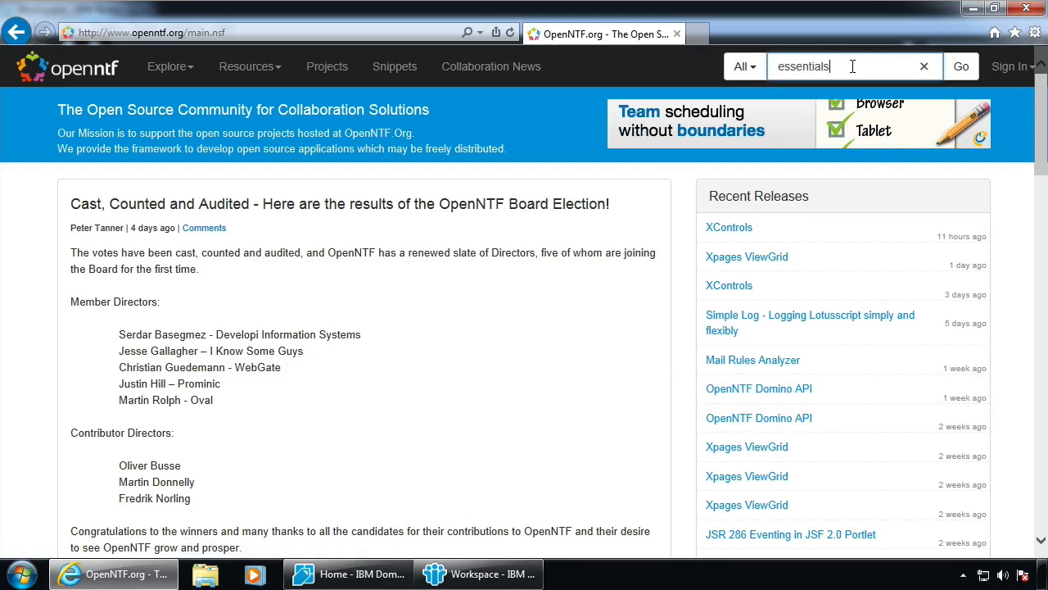
pyautogui.press('Return')
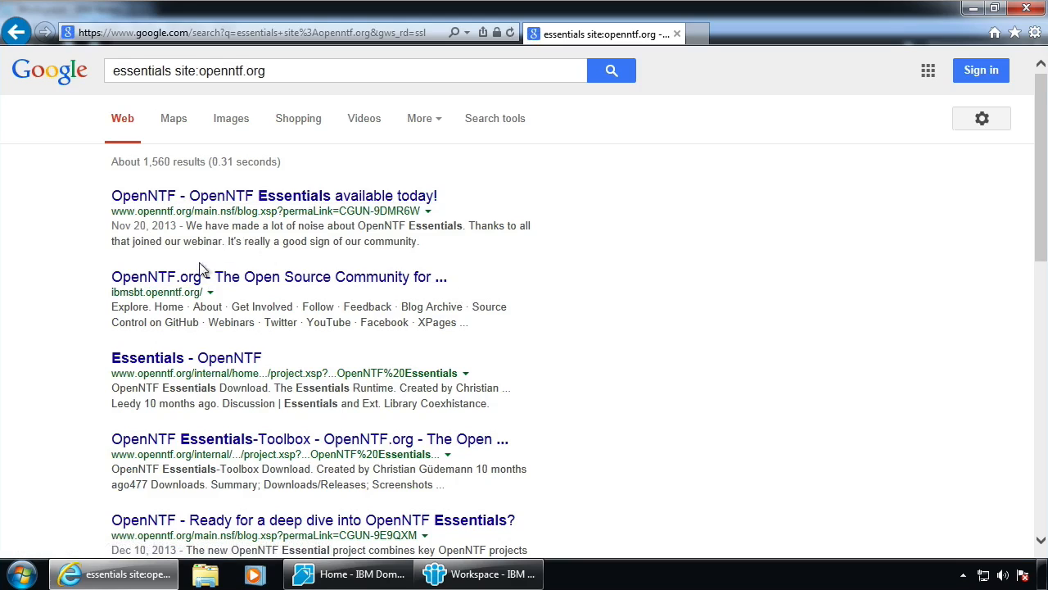
pyautogui.click(233, 199)
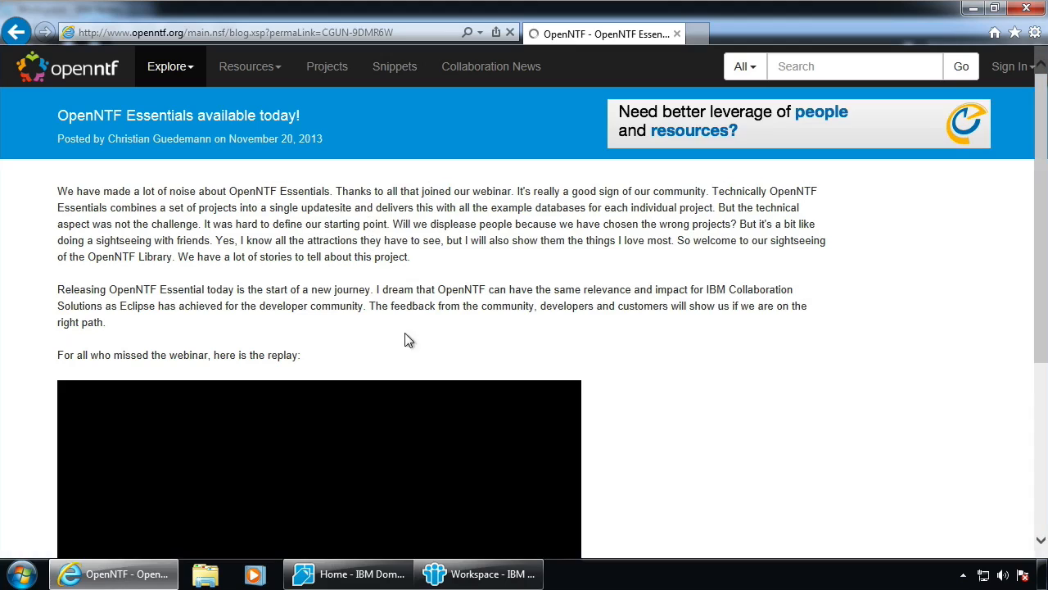
pyautogui.scroll(-4, 77, 271)
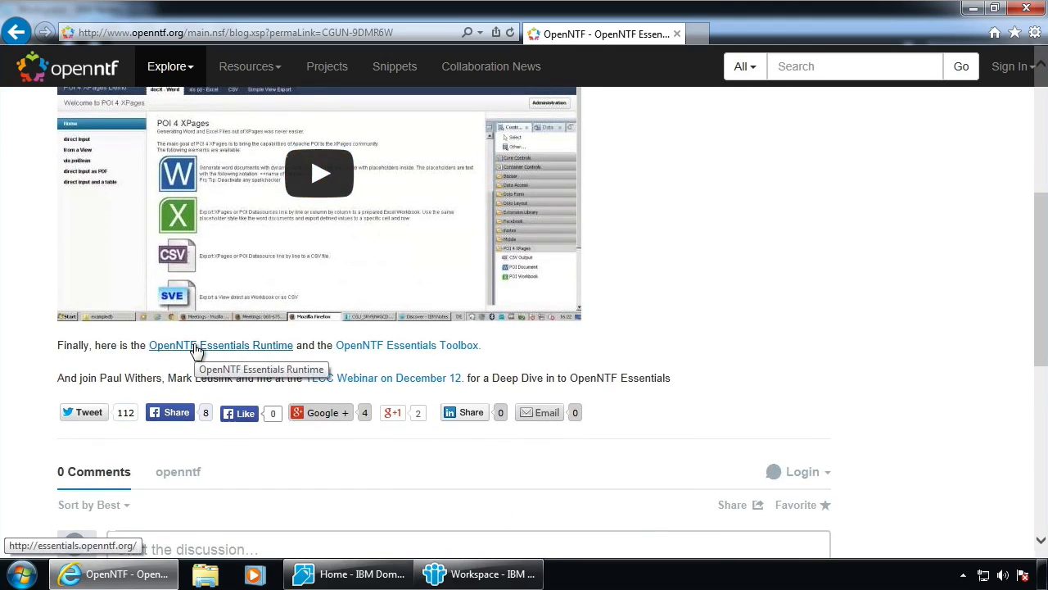
pyautogui.click(373, 345)
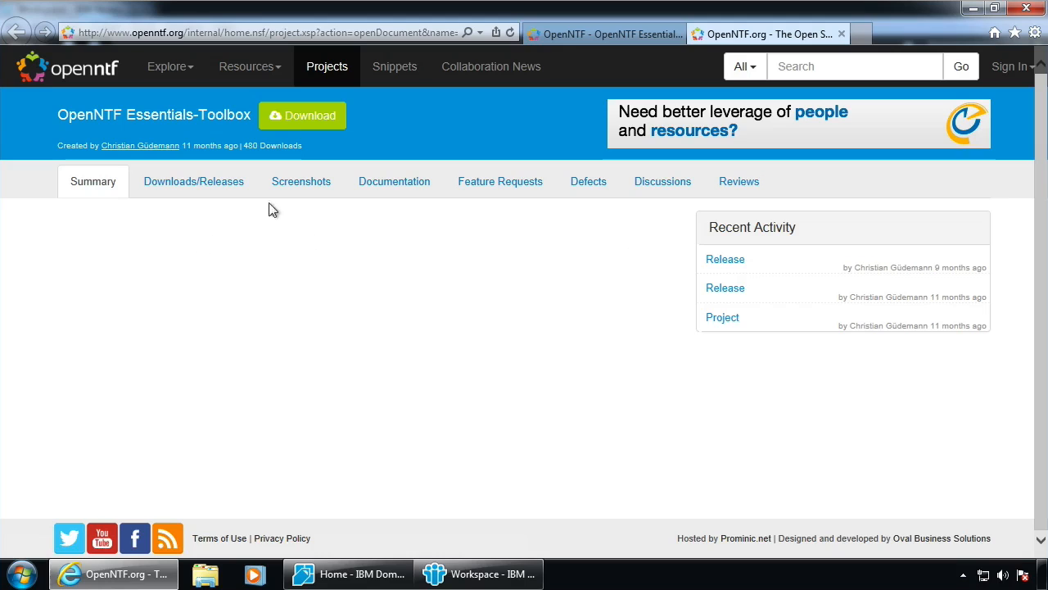
# Show the Essentials-Toolbox Downloads/Releases tab listing releases 901v2 and 901v1
pyautogui.click(199, 185)
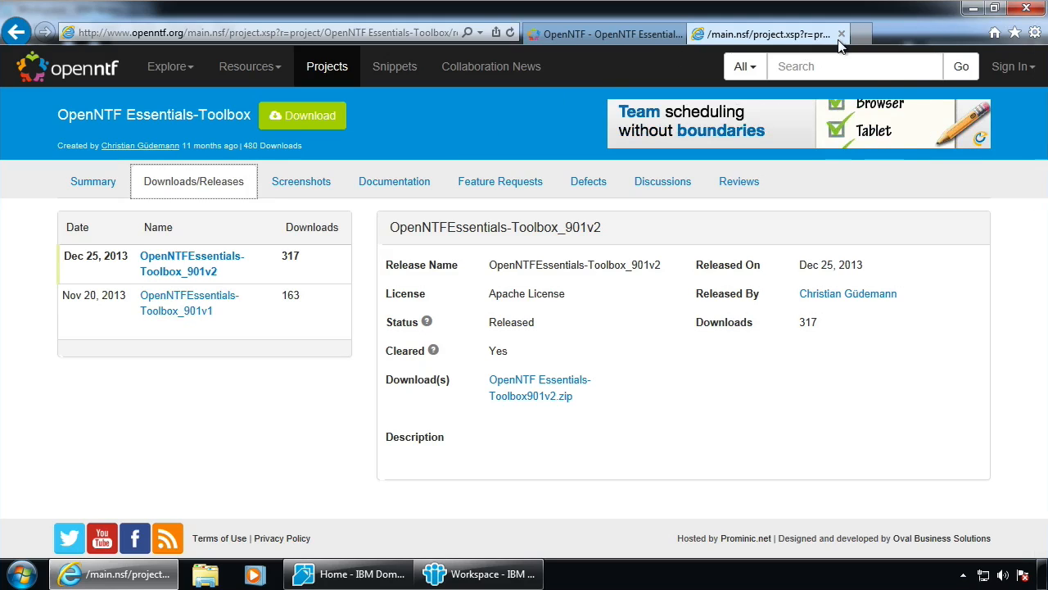
# Minimize the browser and rename the green workspace page to Admin
pyautogui.click(970, 9)
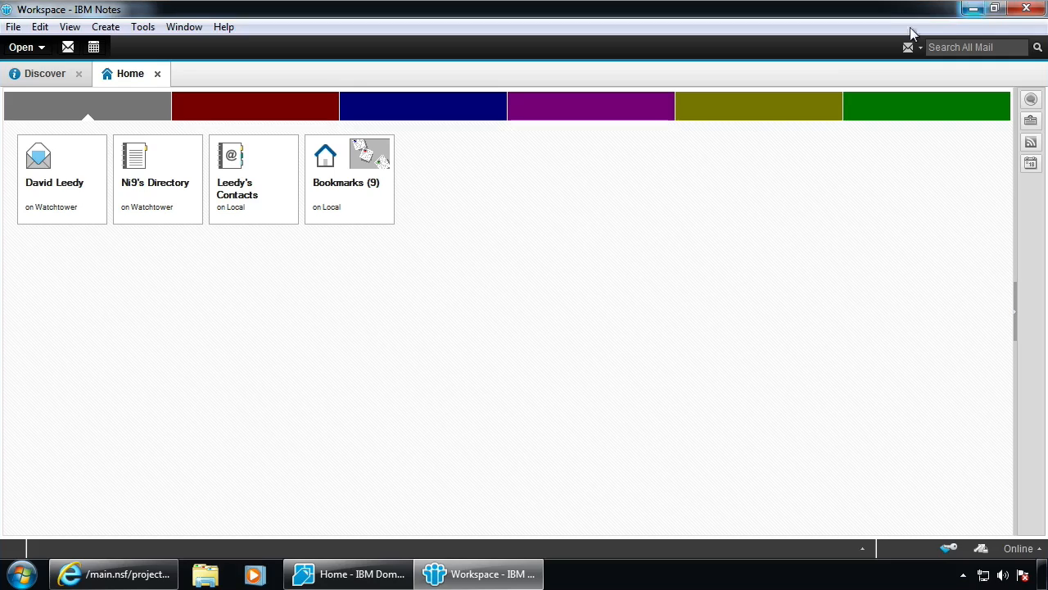
pyautogui.click(926, 112)
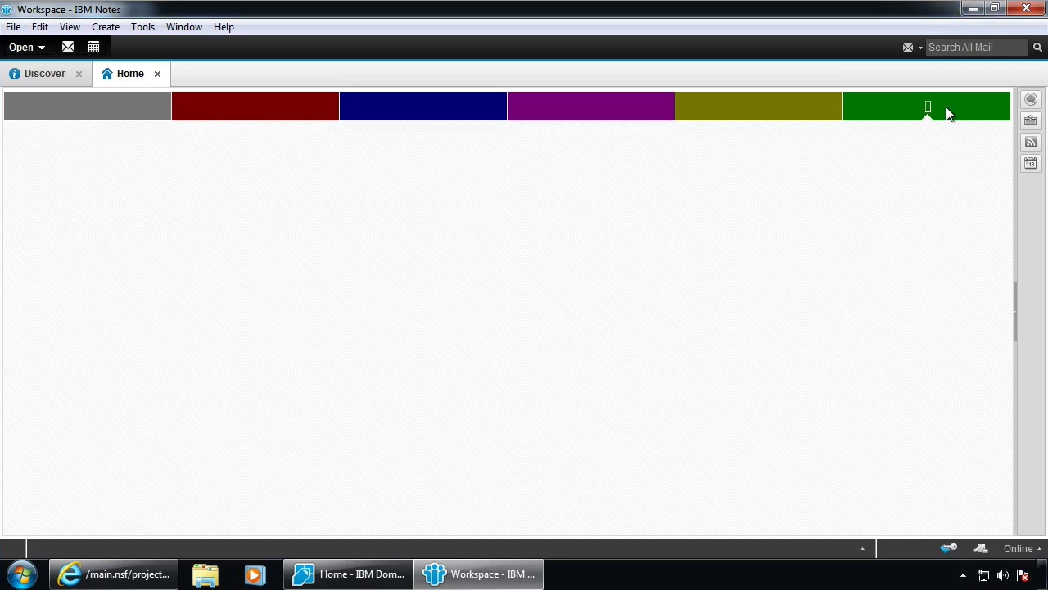
pyautogui.doubleClick(950, 110)
pyautogui.write('A')
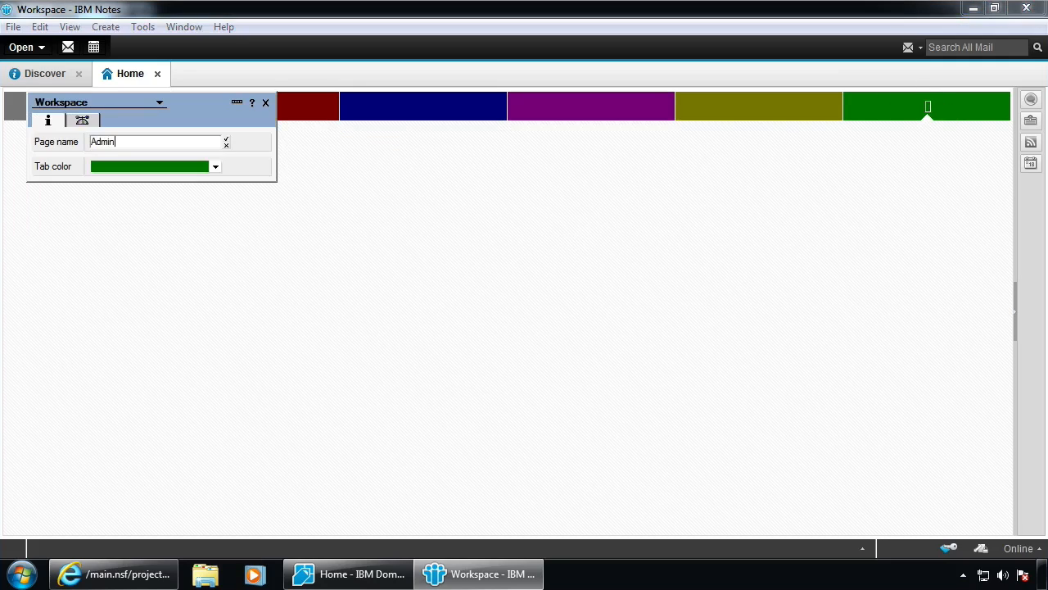
pyautogui.write('dmin')
pyautogui.click(226, 138)
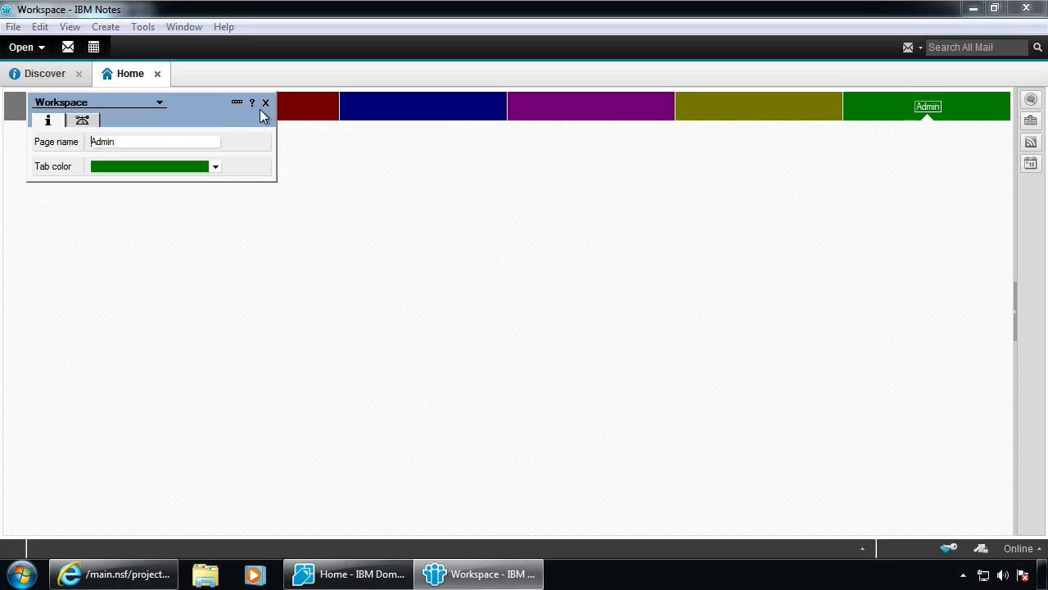
pyautogui.click(266, 104)
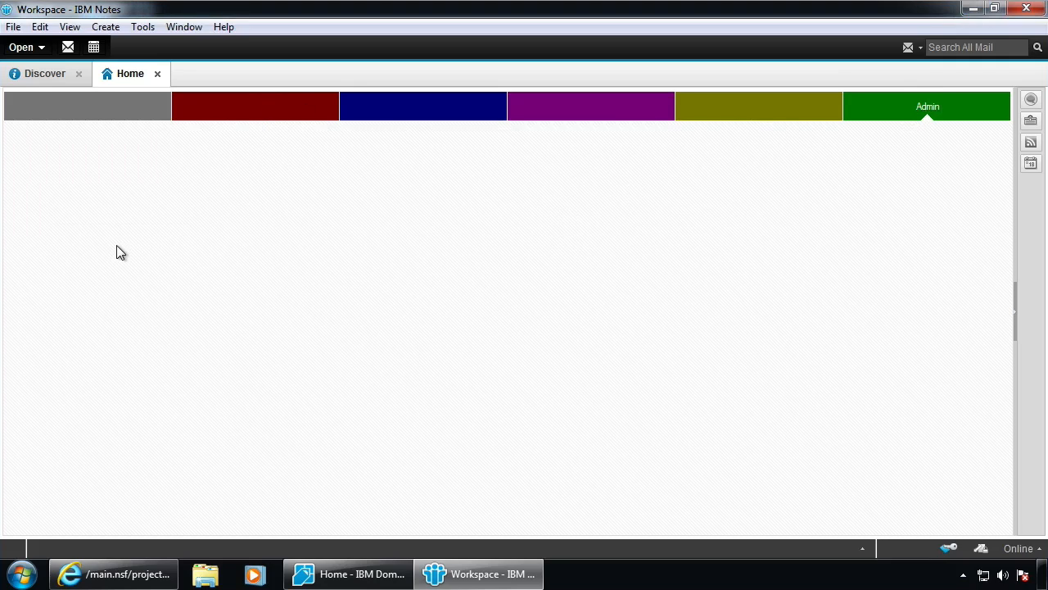
# Open admin\xlog.nsf on watchtower/Ni9 to add the Log File Reader 2.0 tile, then close it
pyautogui.hotkey('ctrl', 'o')
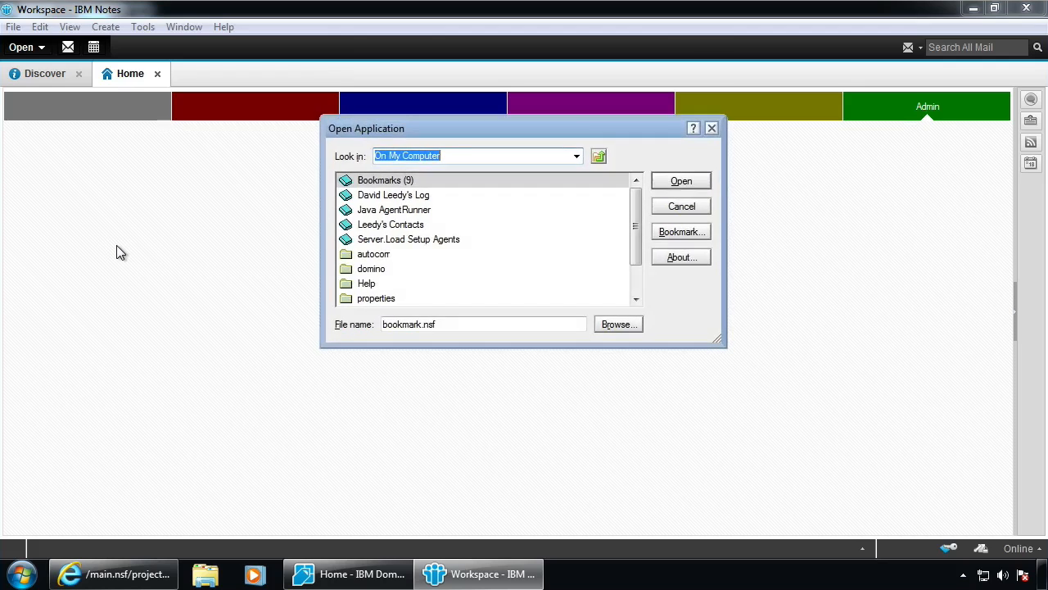
pyautogui.press('Escape')
pyautogui.click(13, 27)
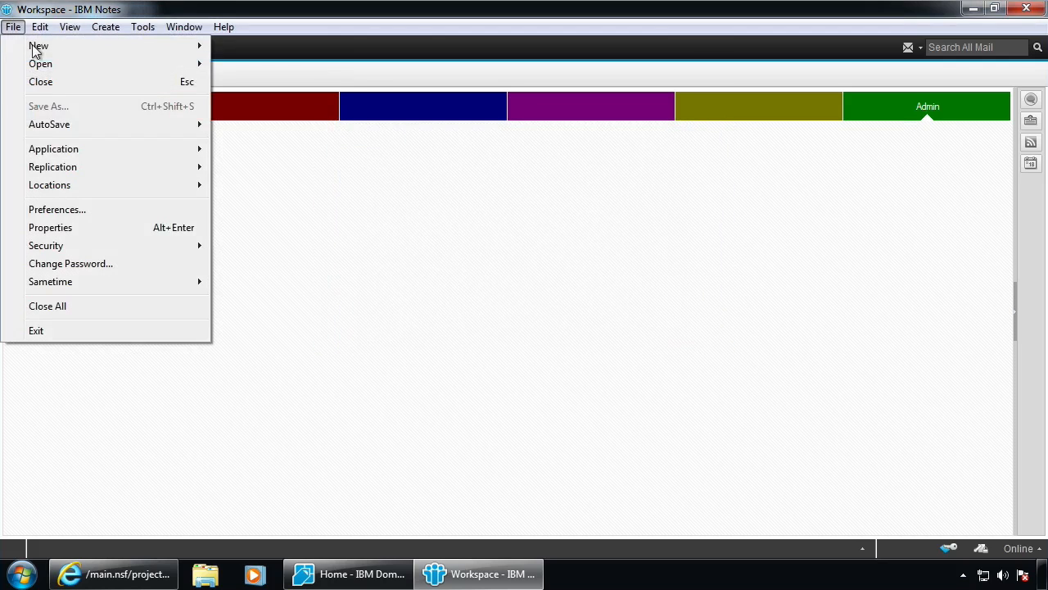
pyautogui.moveTo(53, 149)
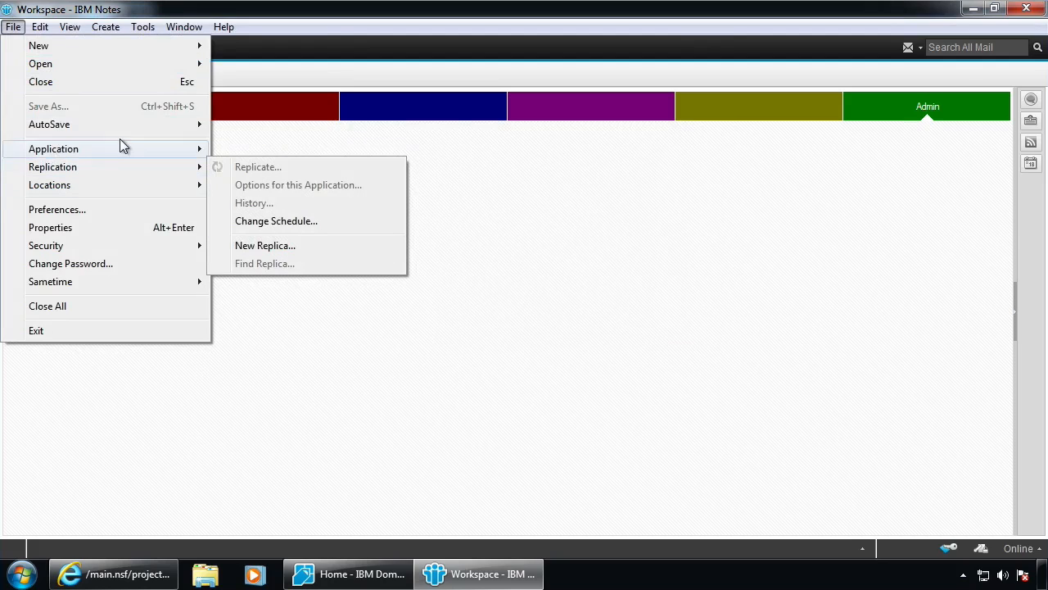
pyautogui.moveTo(63, 66)
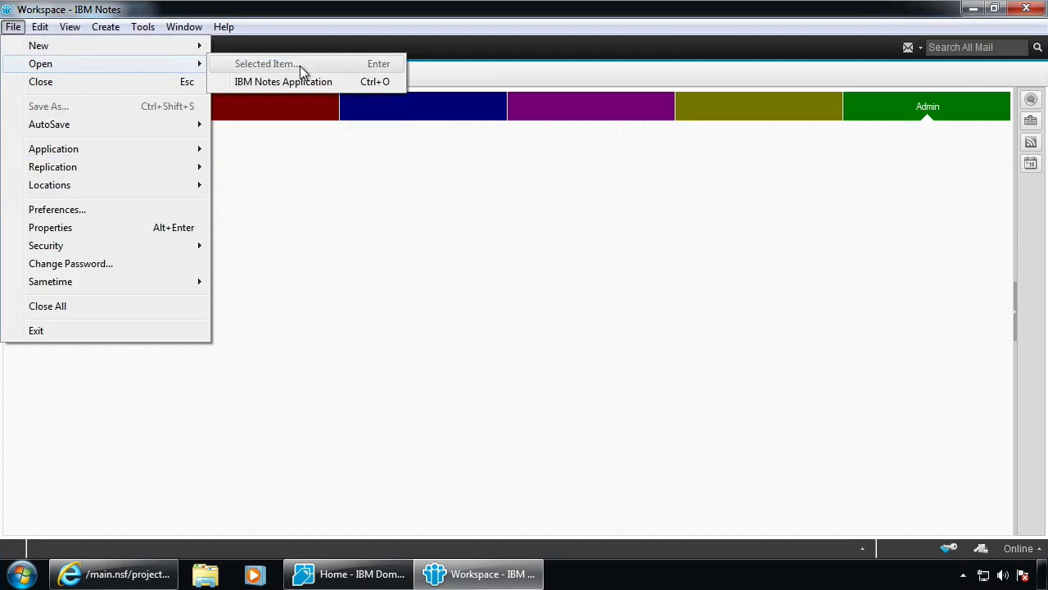
pyautogui.click(353, 85)
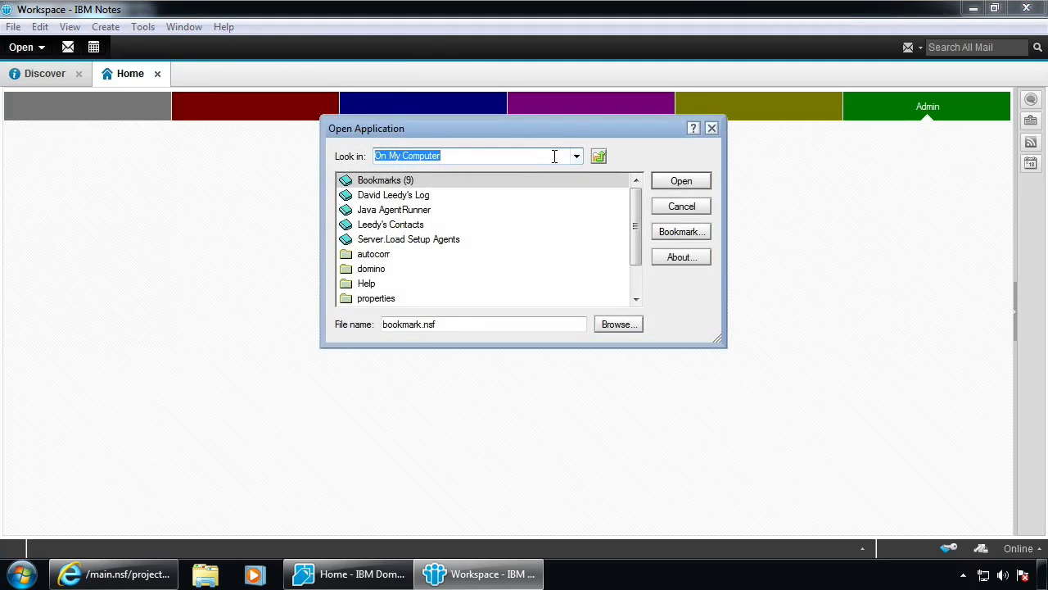
pyautogui.write('watchtower/Ni9')
pyautogui.press('Return')
pyautogui.write('a')
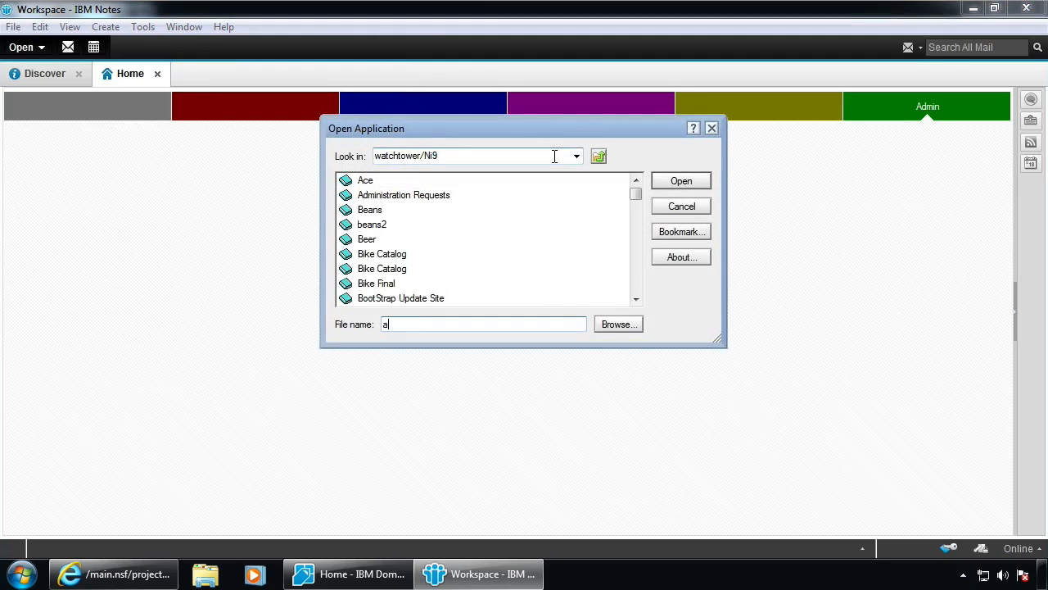
pyautogui.write('dmin\\xlog.nsf')
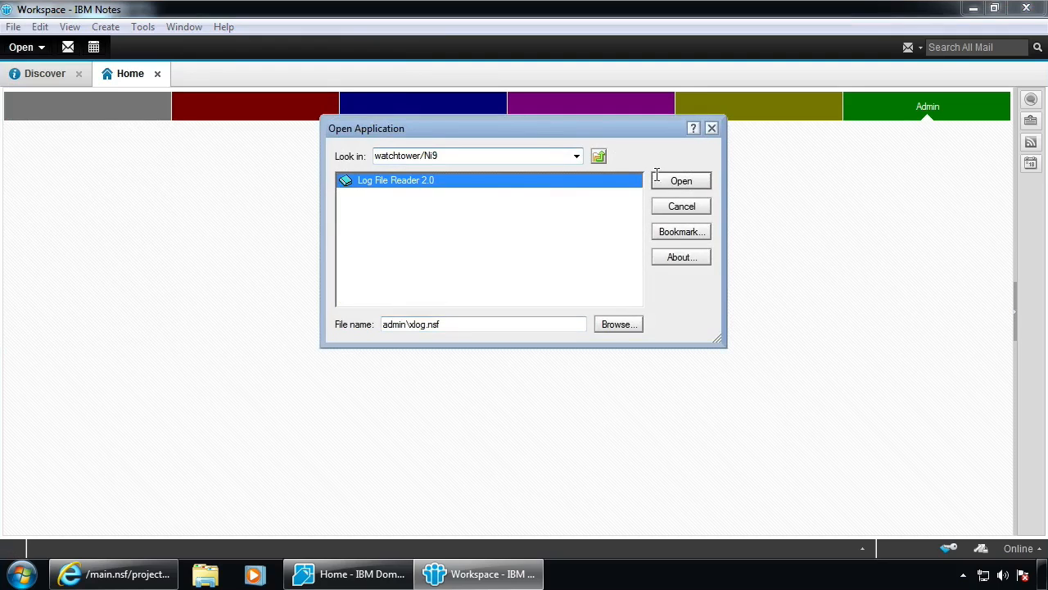
pyautogui.moveTo(719, 340); pyautogui.dragTo(832, 450)
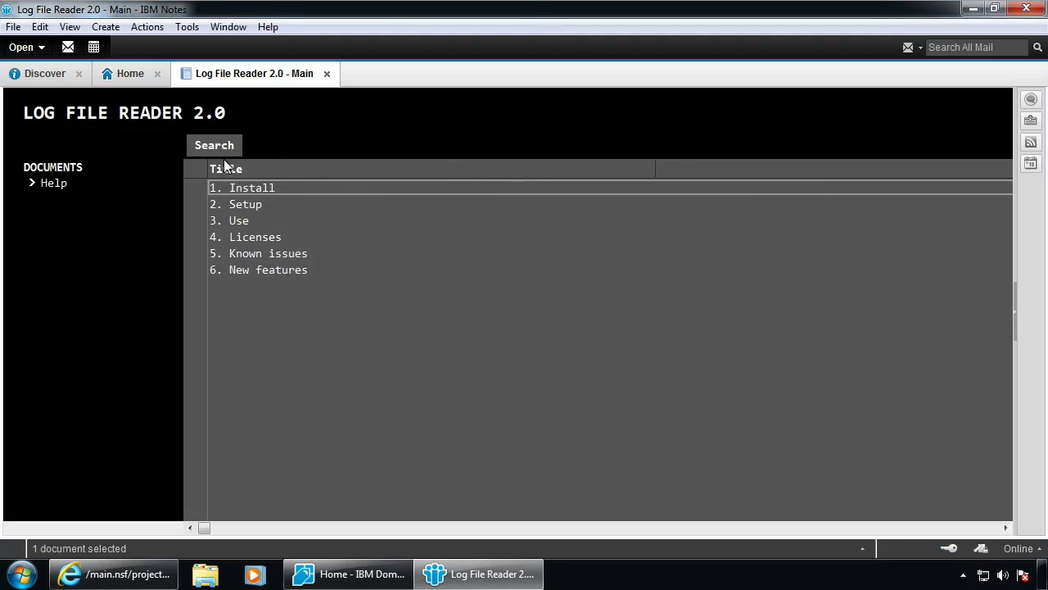
pyautogui.press('Escape')
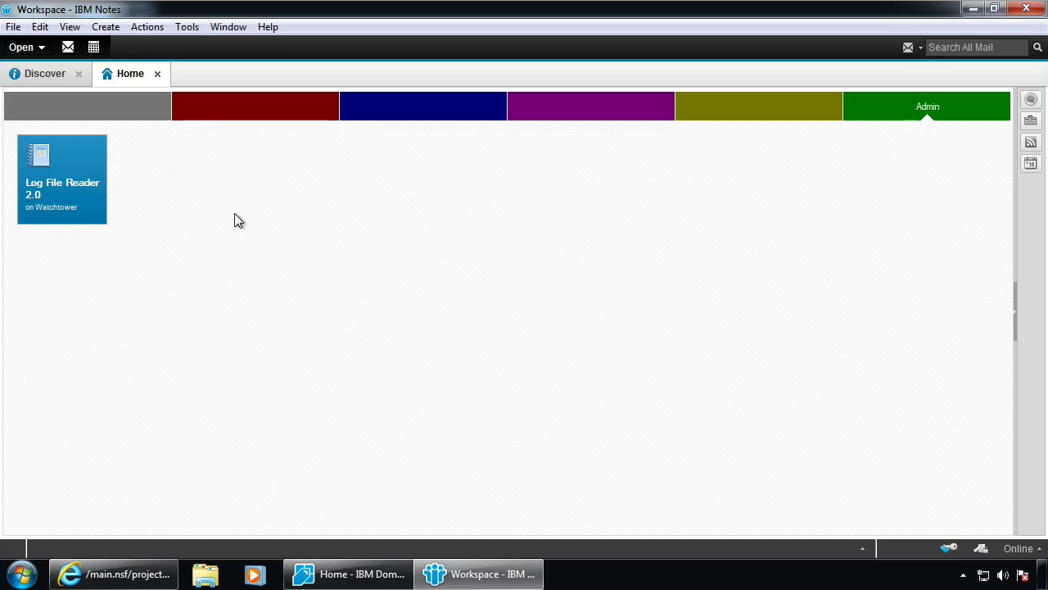
# Load watchtower.notesin9.com/admin/xlog.nsf in Internet Explorer and sign in with the account credentials
pyautogui.click(115, 574)
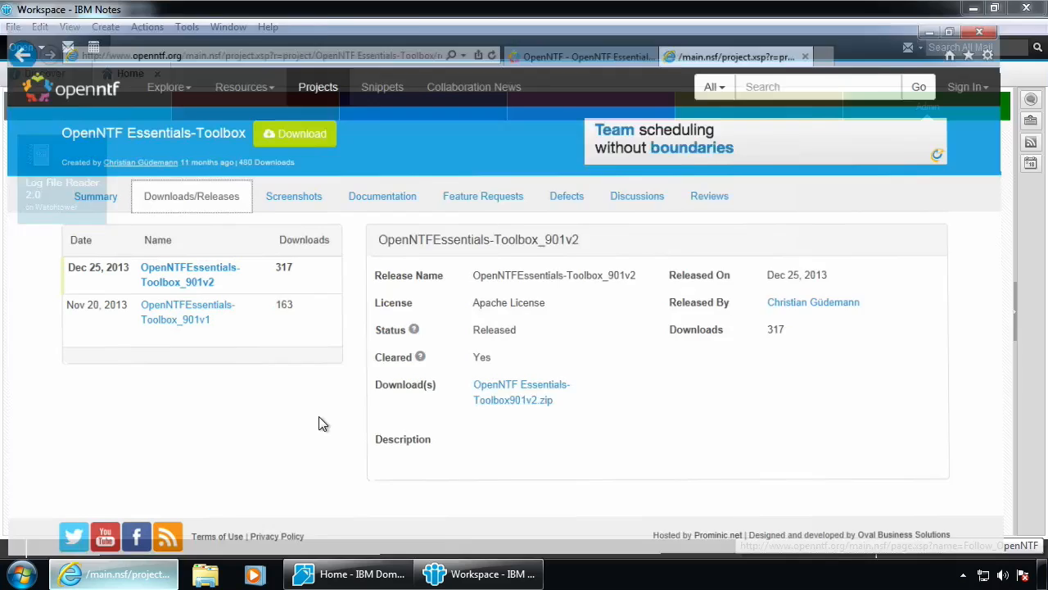
pyautogui.click(307, 35)
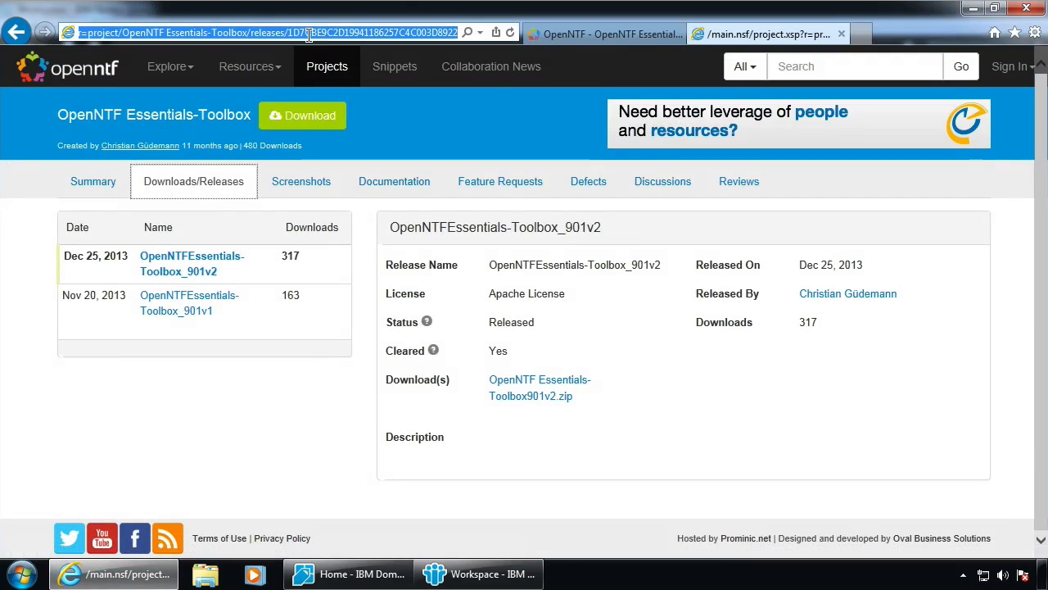
pyautogui.write('wat')
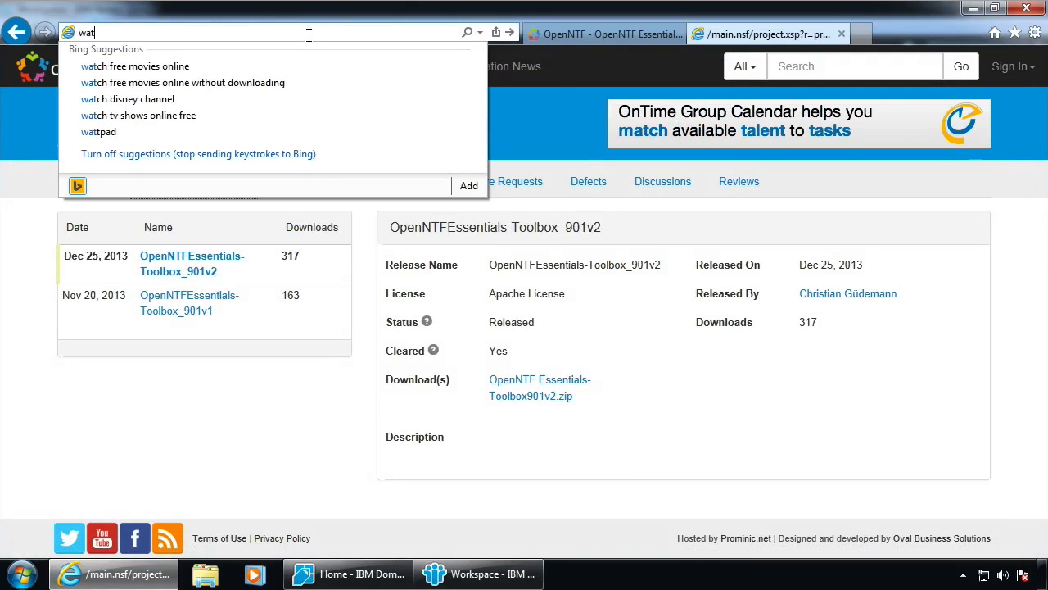
pyautogui.write('chtower.noteskn')
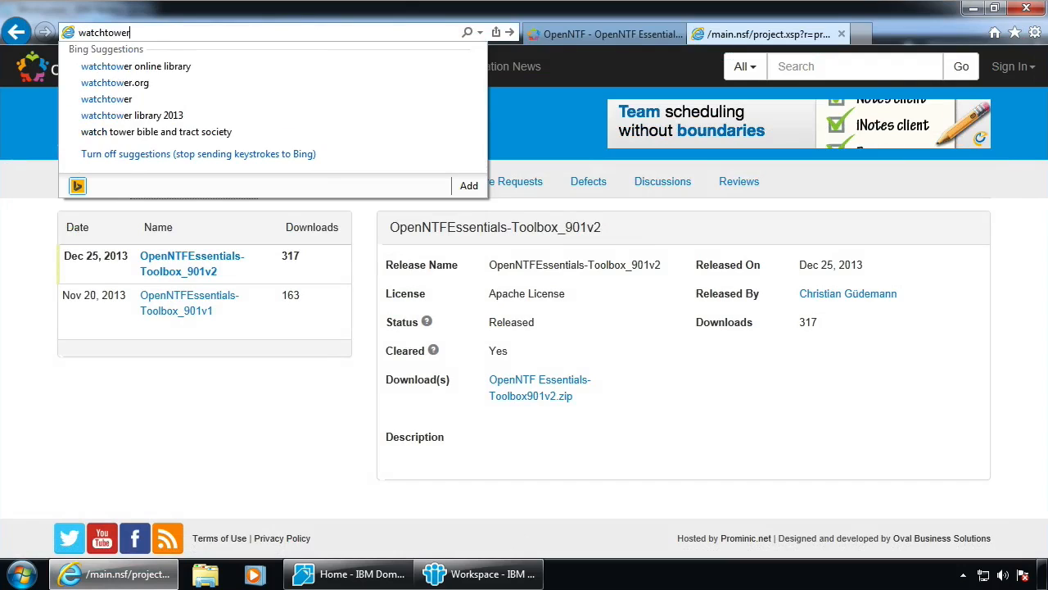
pyautogui.press('BackSpace')
pyautogui.press('BackSpace')
pyautogui.write('in')
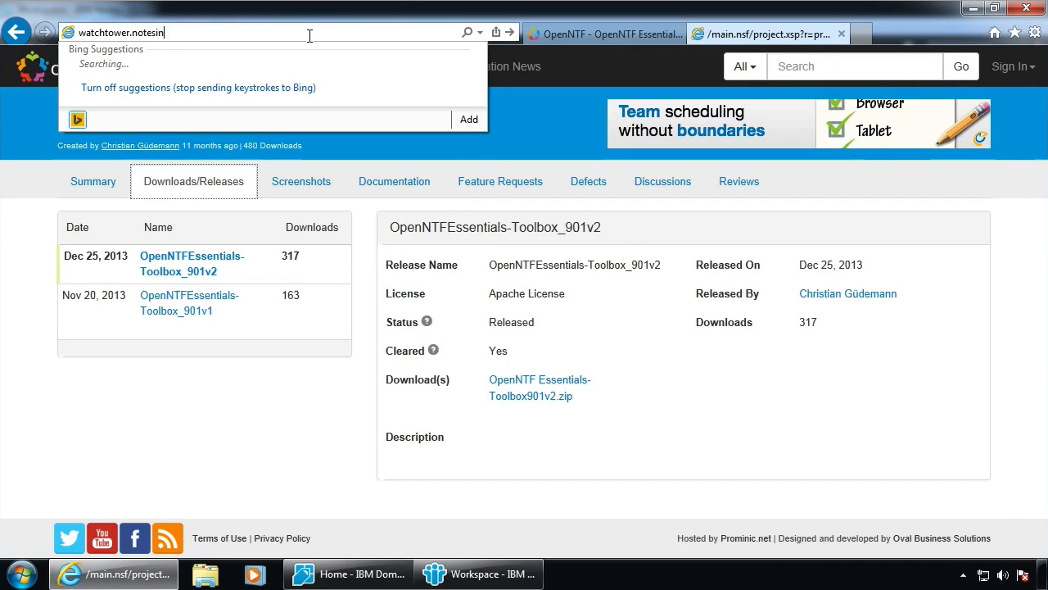
pyautogui.write('9.com/ad')
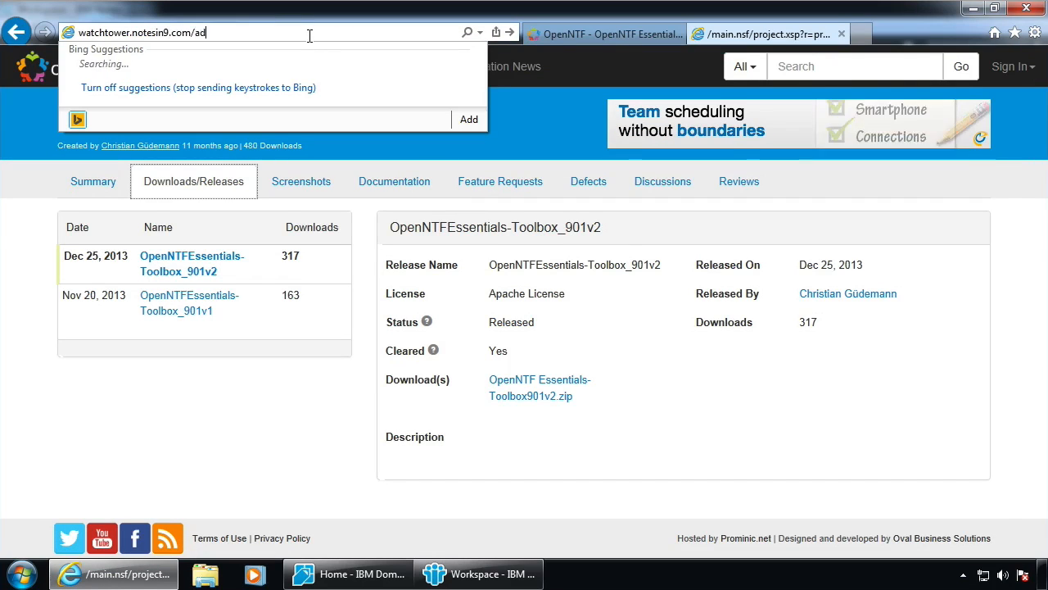
pyautogui.write('min/xlog.nsf')
pyautogui.press('Return')
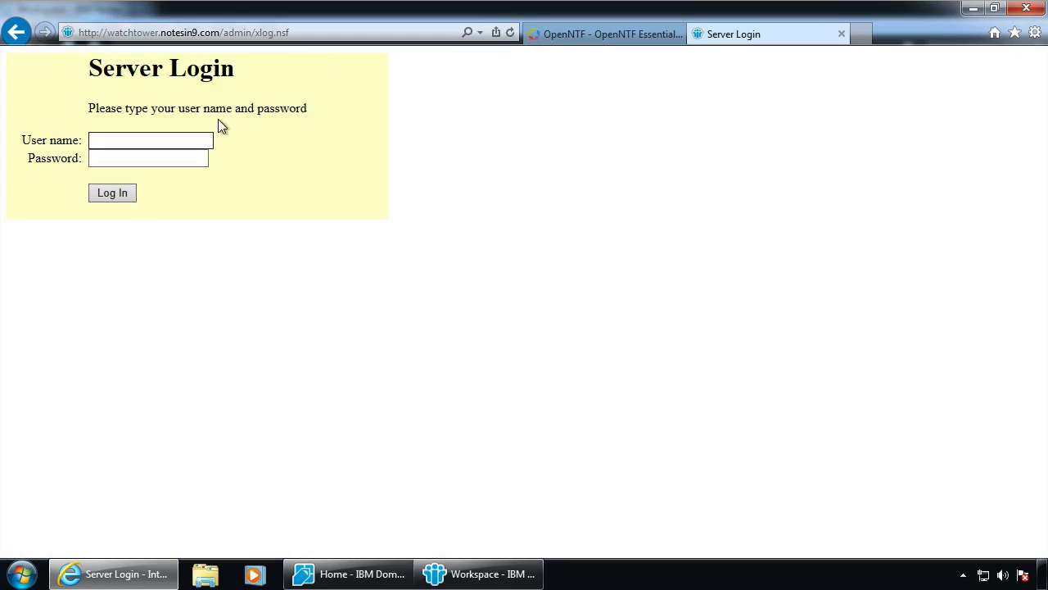
pyautogui.press('Tab')
pyautogui.write('******')
pyautogui.press('Return')
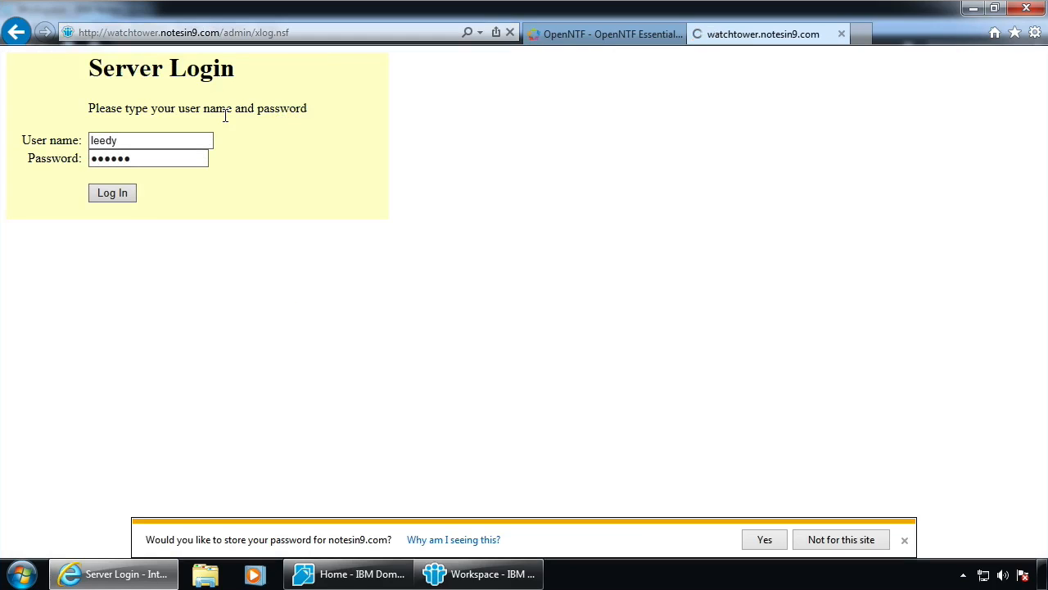
# Decline saving the password, highlight the first exception entry, and scroll down the XPages log
pyautogui.click(824, 538)
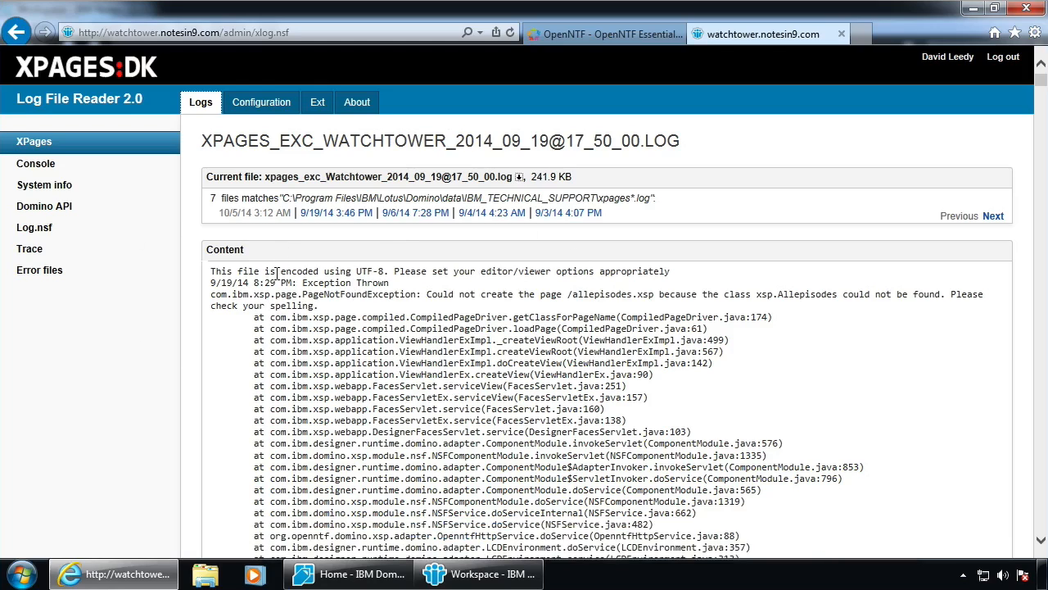
pyautogui.moveTo(221, 282); pyautogui.dragTo(559, 352)
pyautogui.click(610, 383)
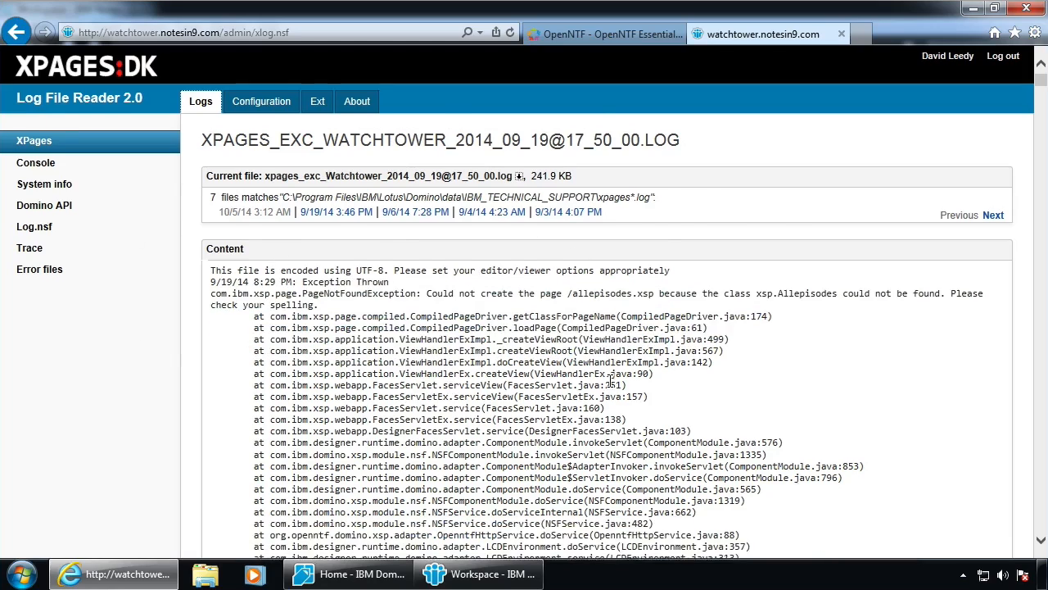
pyautogui.scroll(-15, 611, 382)
pyautogui.scroll(-5, 610, 382)
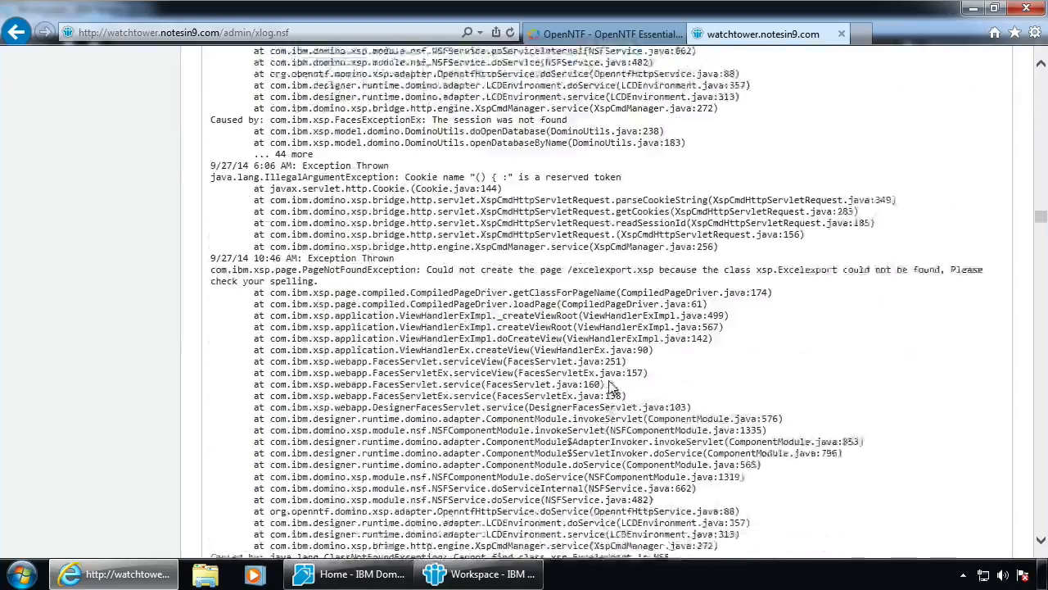
pyautogui.scroll(-6, 486, 373)
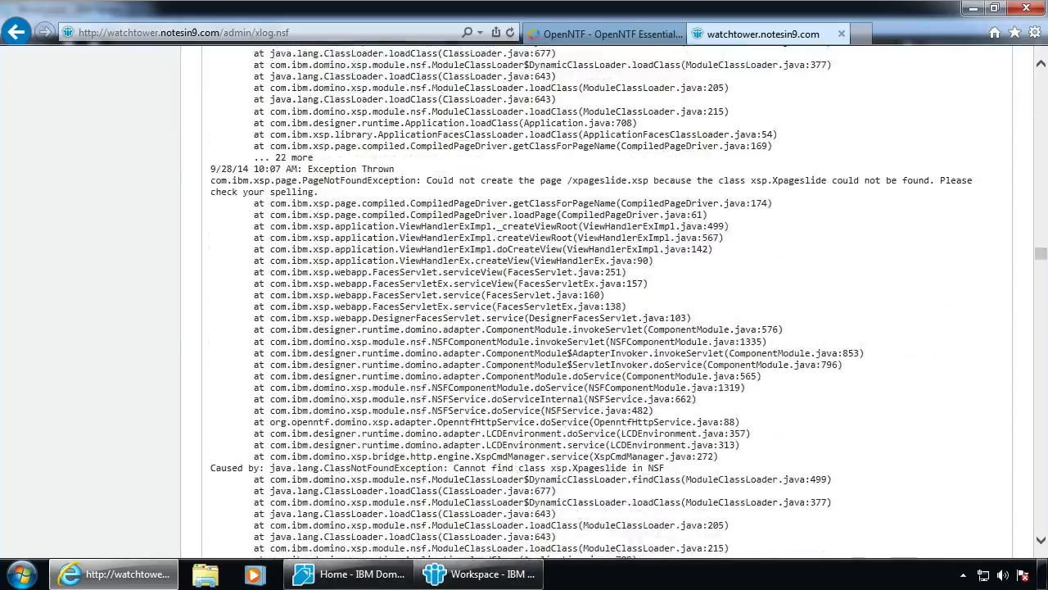
pyautogui.scroll(-15, 431, 293)
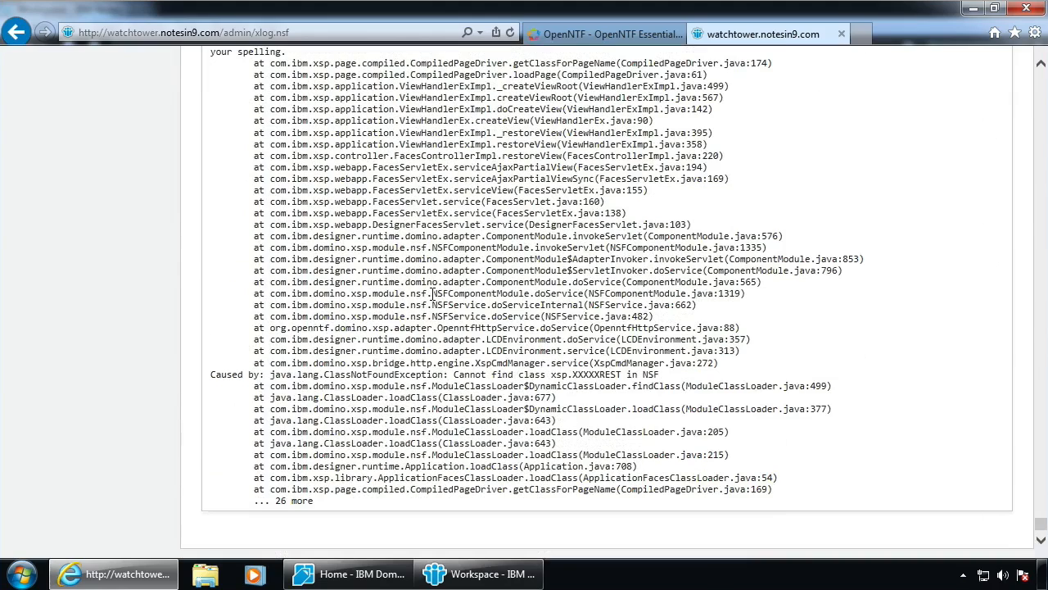
# Highlight the ClassNotFoundException cause line and the /xtv3.nsf context path while scrolling back up
pyautogui.moveTo(342, 385); pyautogui.dragTo(588, 378)
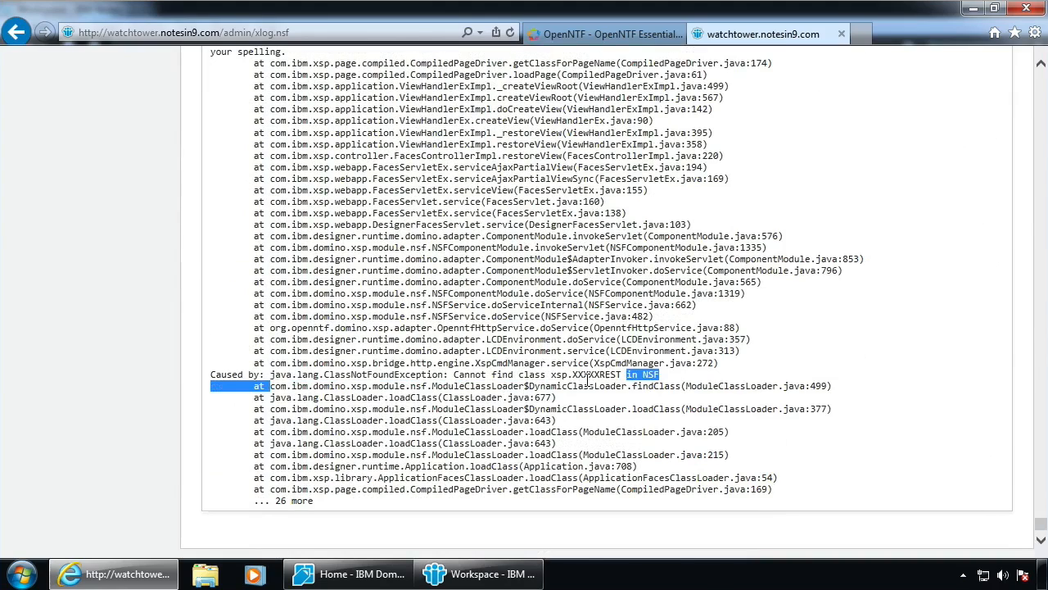
pyautogui.scroll(4, 491, 344)
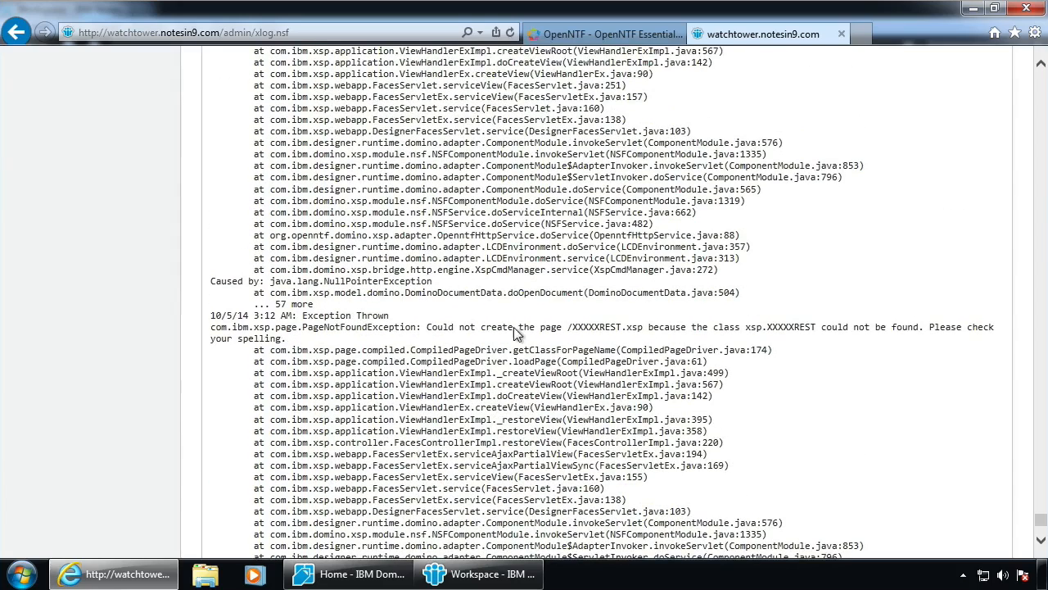
pyautogui.moveTo(566, 326); pyautogui.dragTo(645, 327)
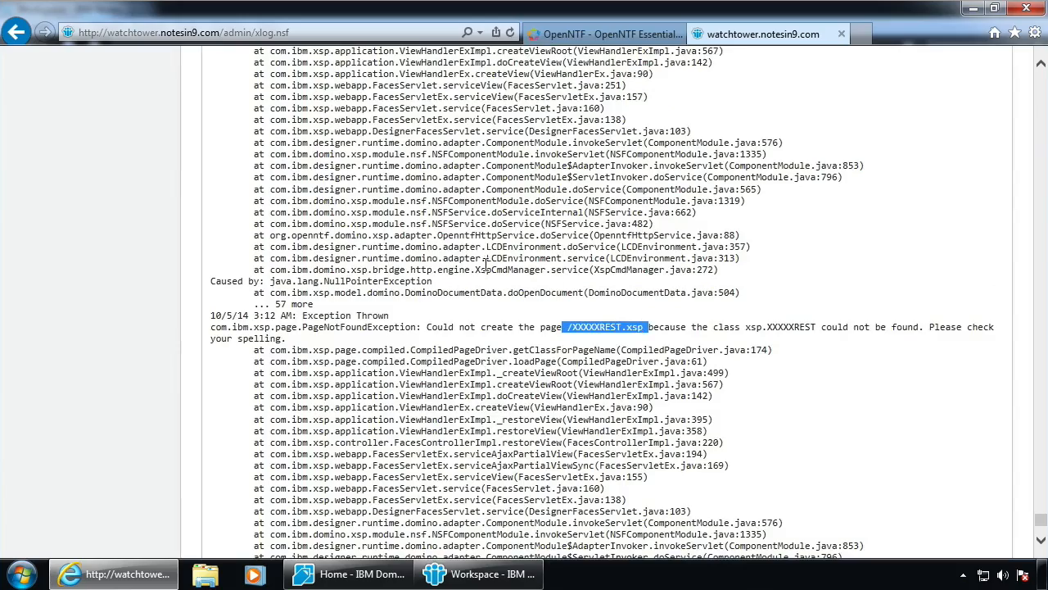
pyautogui.scroll(5, 467, 255)
pyautogui.scroll(5, 465, 255)
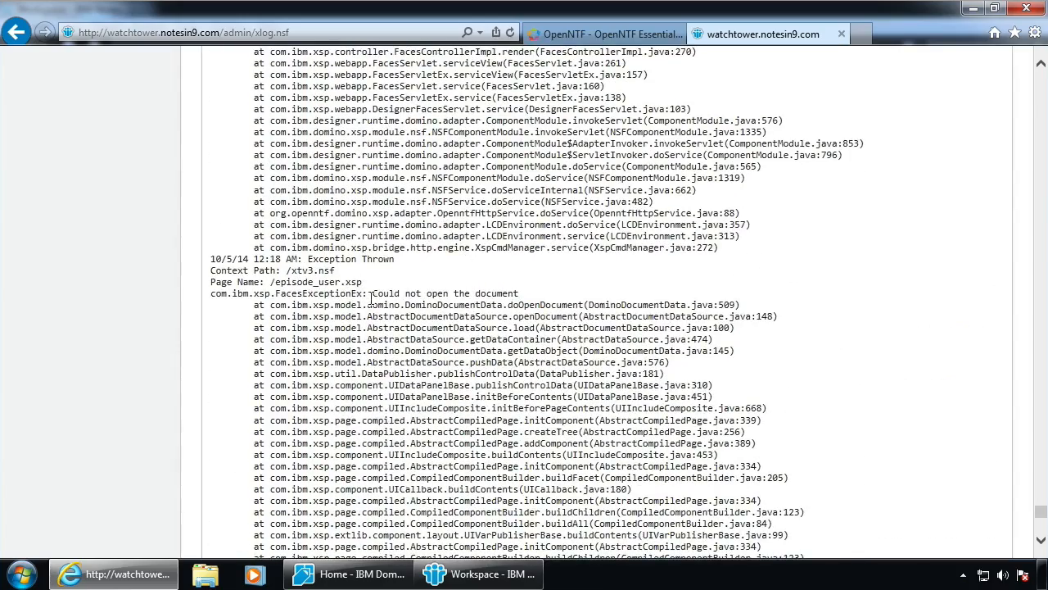
pyautogui.moveTo(318, 271); pyautogui.dragTo(521, 297)
pyautogui.scroll(6, 513, 388)
pyautogui.scroll(20, 514, 388)
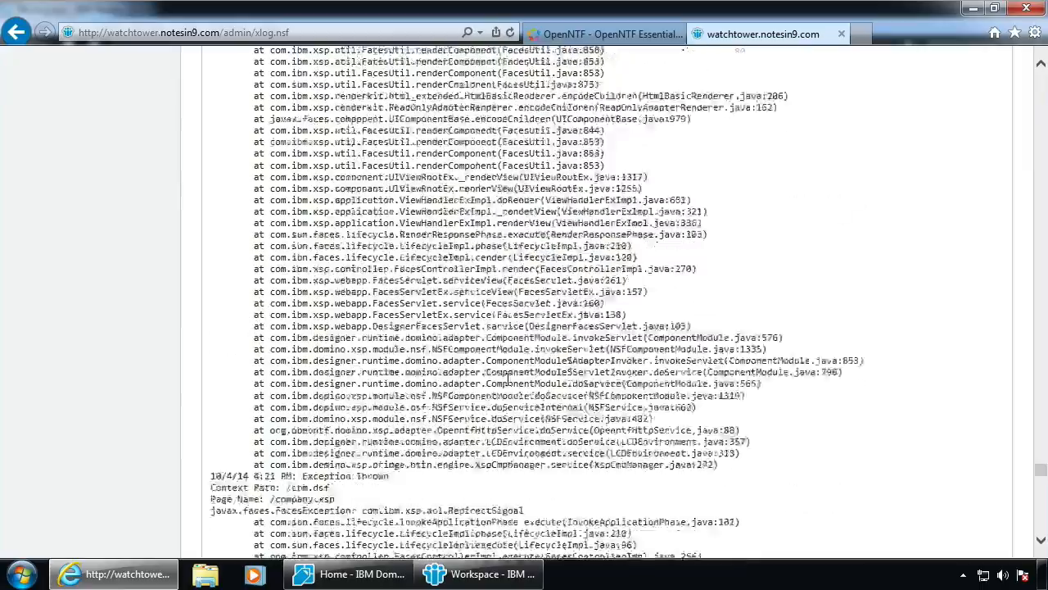
pyautogui.scroll(15, 390, 214)
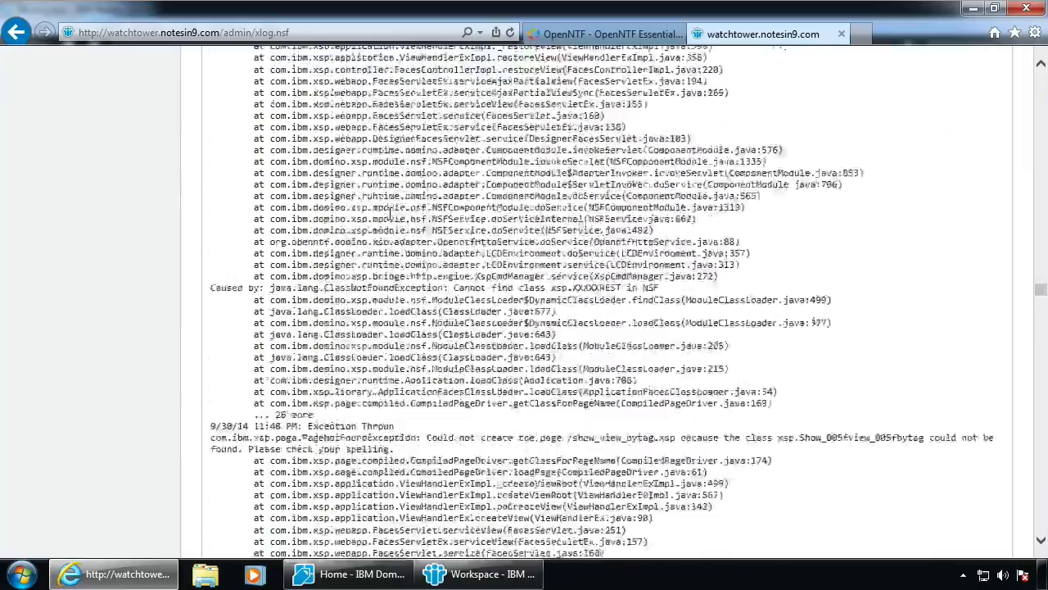
pyautogui.scroll(4, 391, 213)
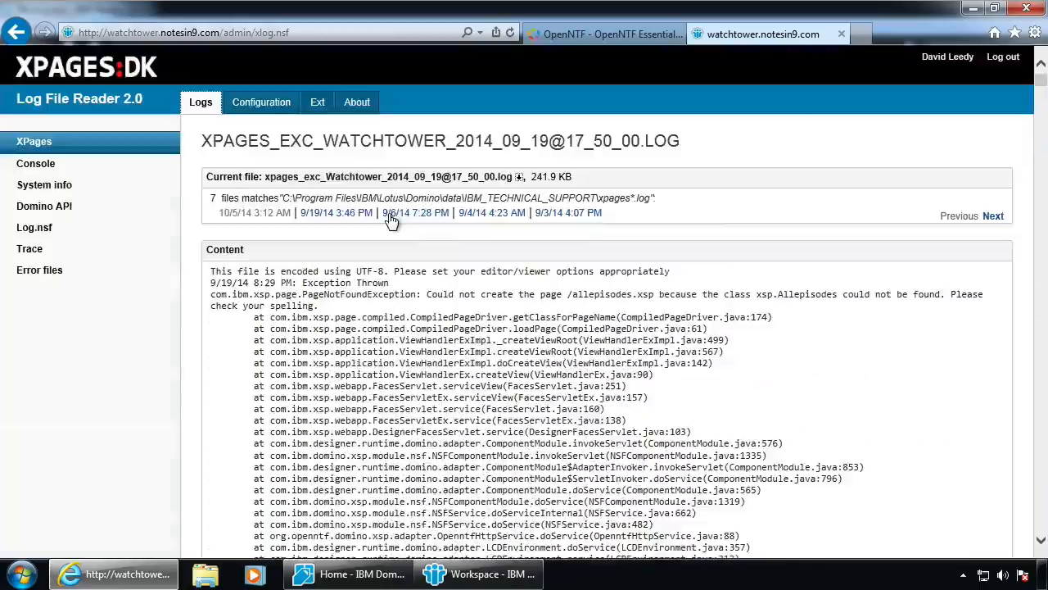
# View the Console log, then open and scroll through org.openntf.0.0.log under Domino API
pyautogui.click(35, 164)
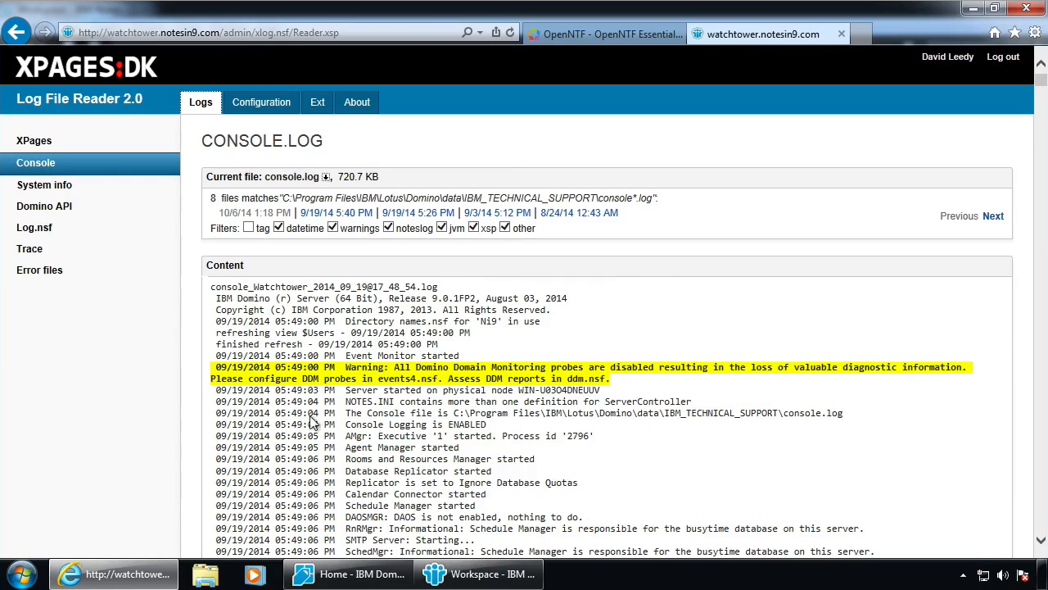
pyautogui.click(47, 211)
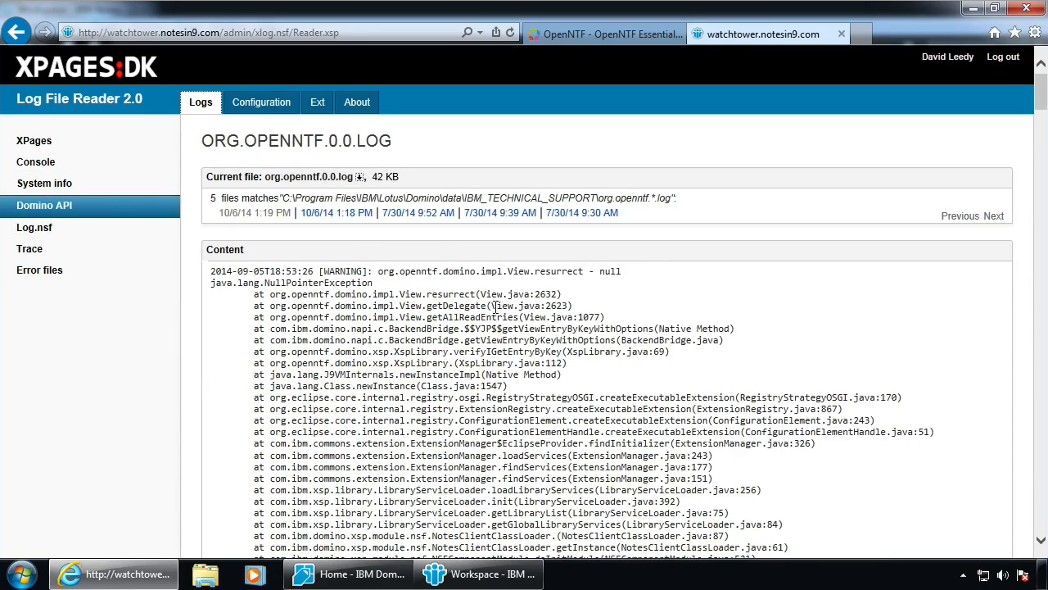
pyautogui.scroll(-15, 455, 385)
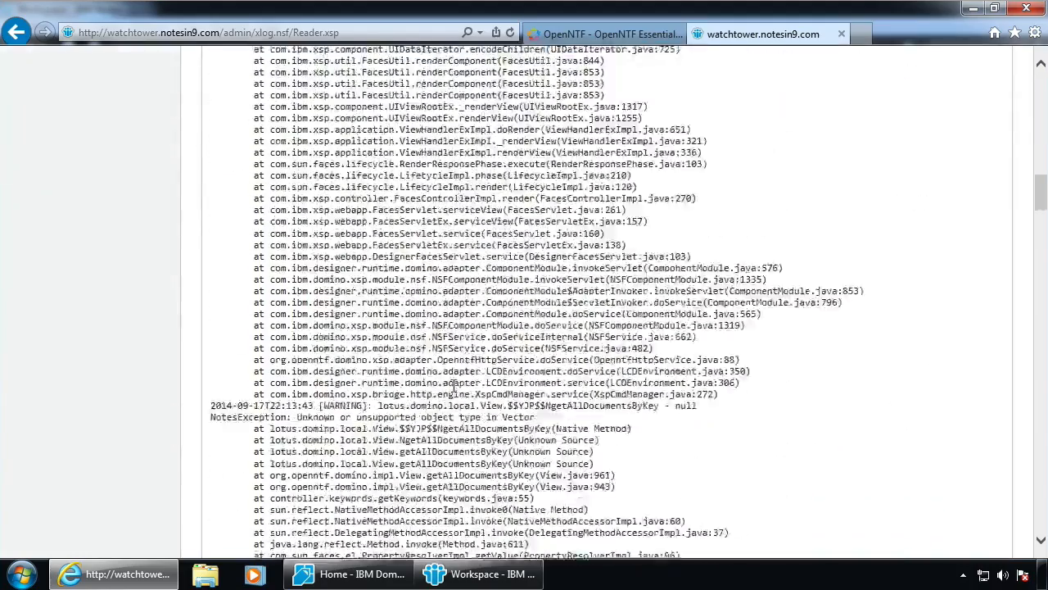
pyautogui.scroll(15, 454, 385)
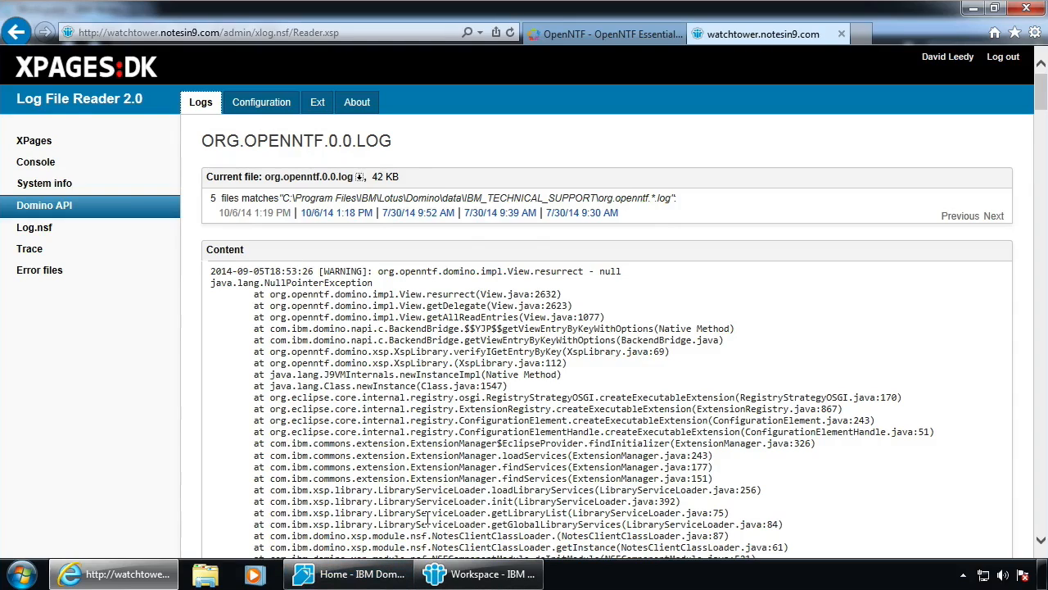
# Minimize the browser and point the Open Application dialog at the watchtower/Ni9 server
pyautogui.click(974, 10)
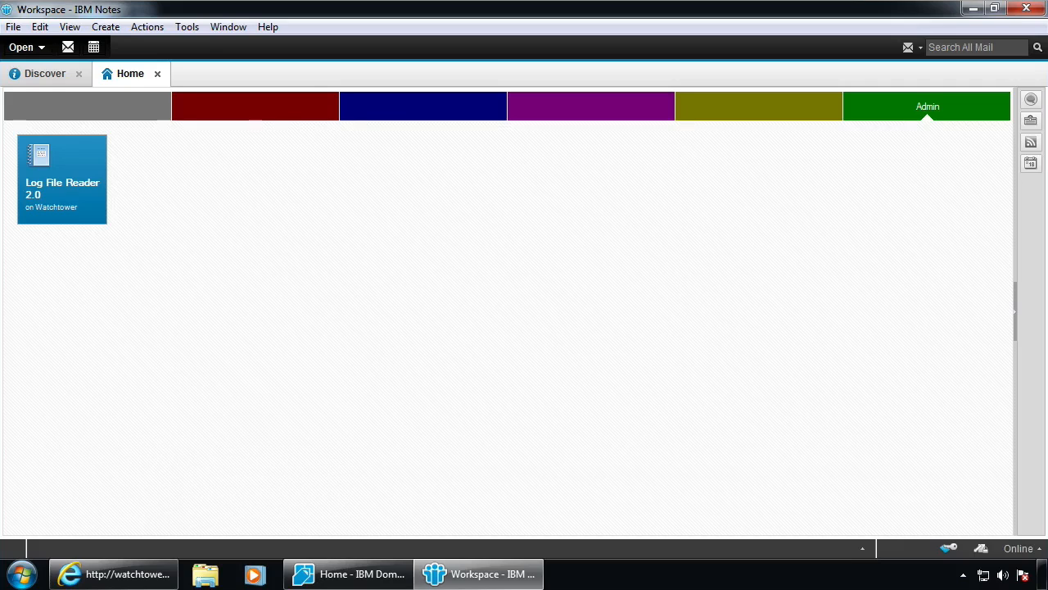
pyautogui.click(394, 219)
pyautogui.hotkey('ctrl', 'o')
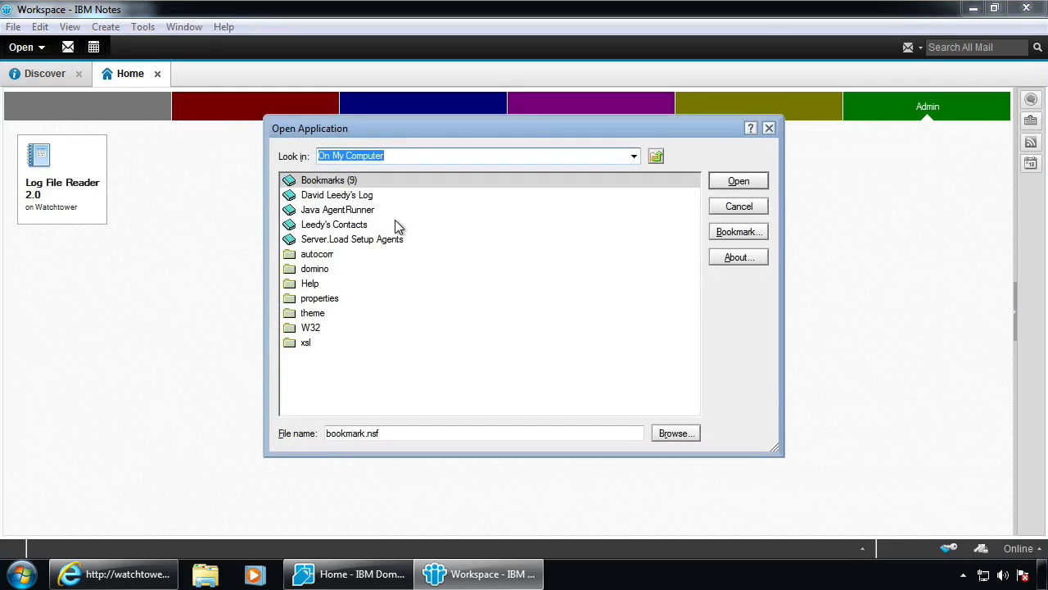
pyautogui.write('watchtower/Ni9')
pyautogui.press('Tab')
pyautogui.press('e')
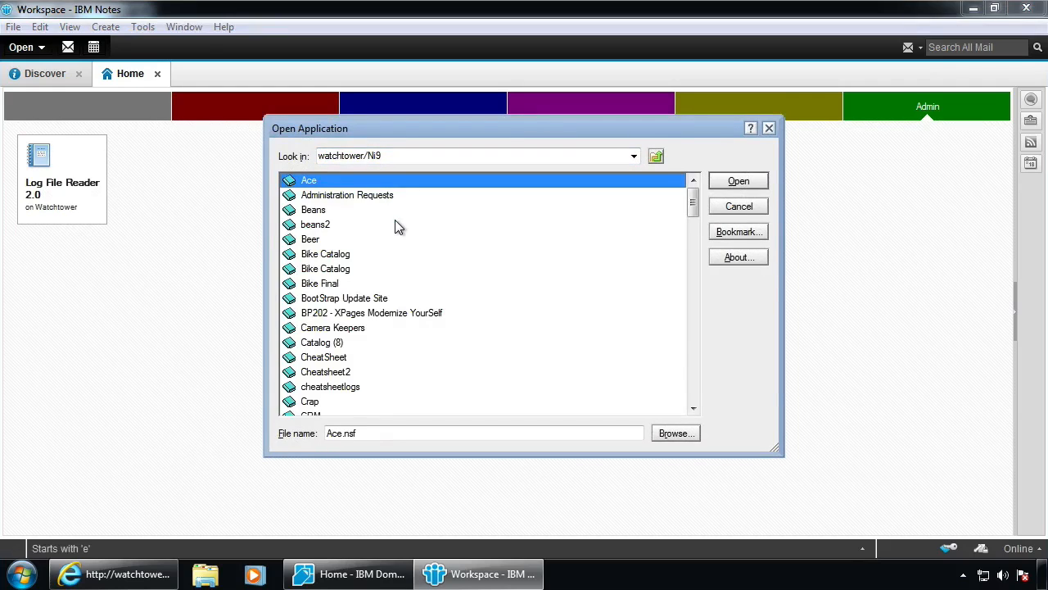
# Scroll the server's database list, passing XPages Extension Library Demo and Restore2
pyautogui.click(694, 408)
pyautogui.click(694, 408)
pyautogui.click(694, 408)
pyautogui.click(694, 408)
pyautogui.click(693, 408)
pyautogui.click(694, 408)
pyautogui.click(693, 408)
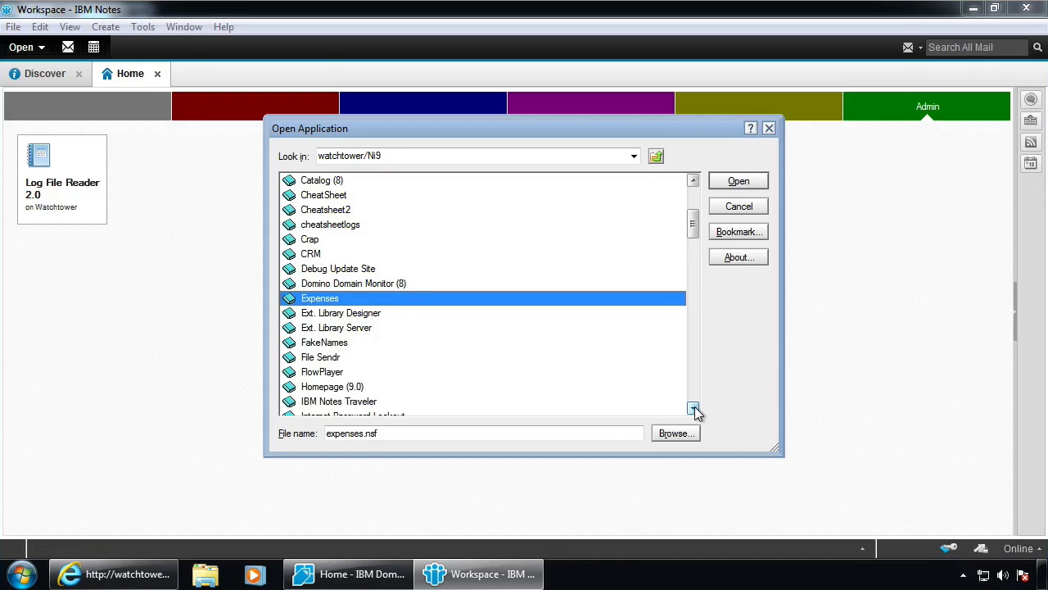
pyautogui.moveTo(693, 234); pyautogui.dragTo(695, 346)
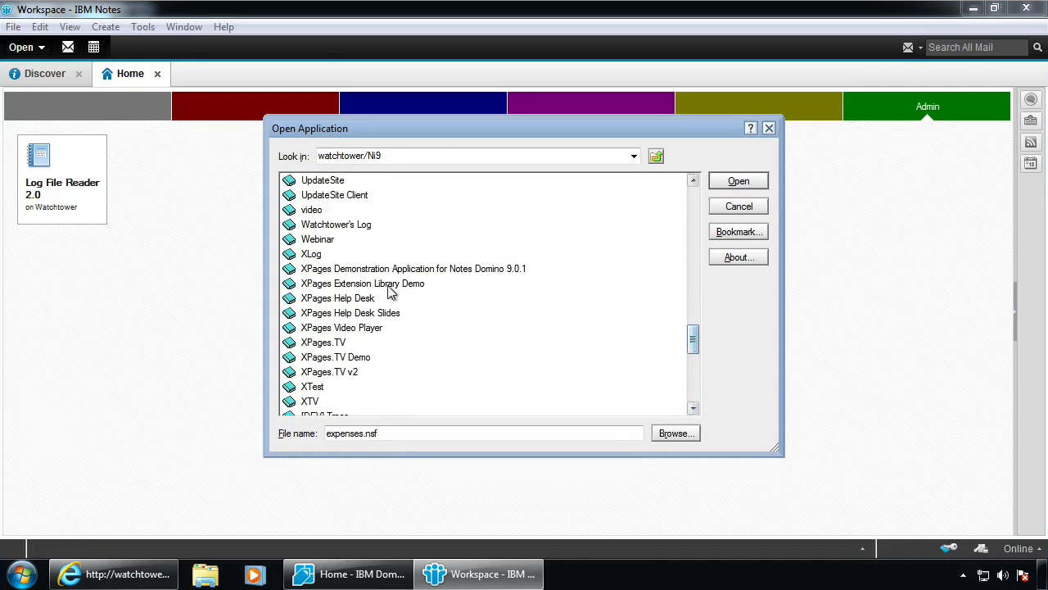
pyautogui.click(413, 287)
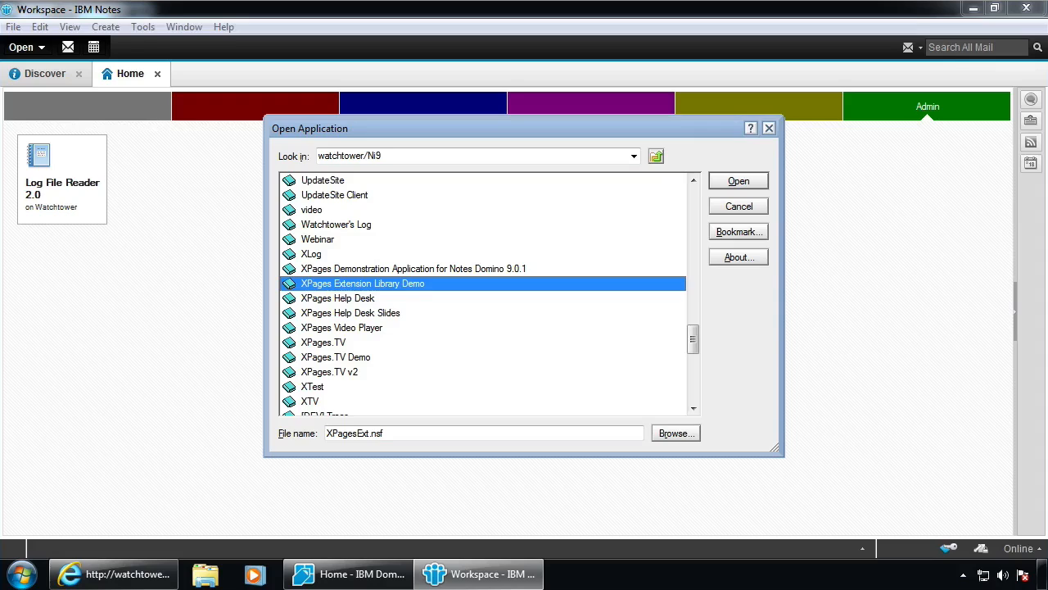
pyautogui.click(693, 213)
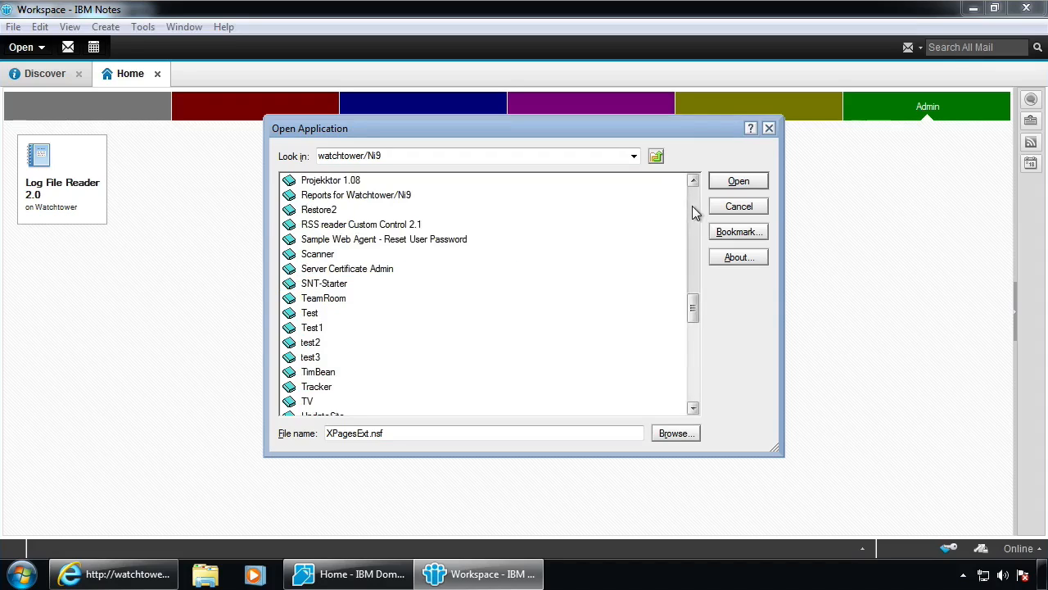
pyautogui.click(605, 216)
# Open extLibraryserver.nsf to add the Ext. Library Server tile, then close it
pyautogui.press('e')
pyautogui.moveTo(512, 436); pyautogui.dragTo(146, 403)
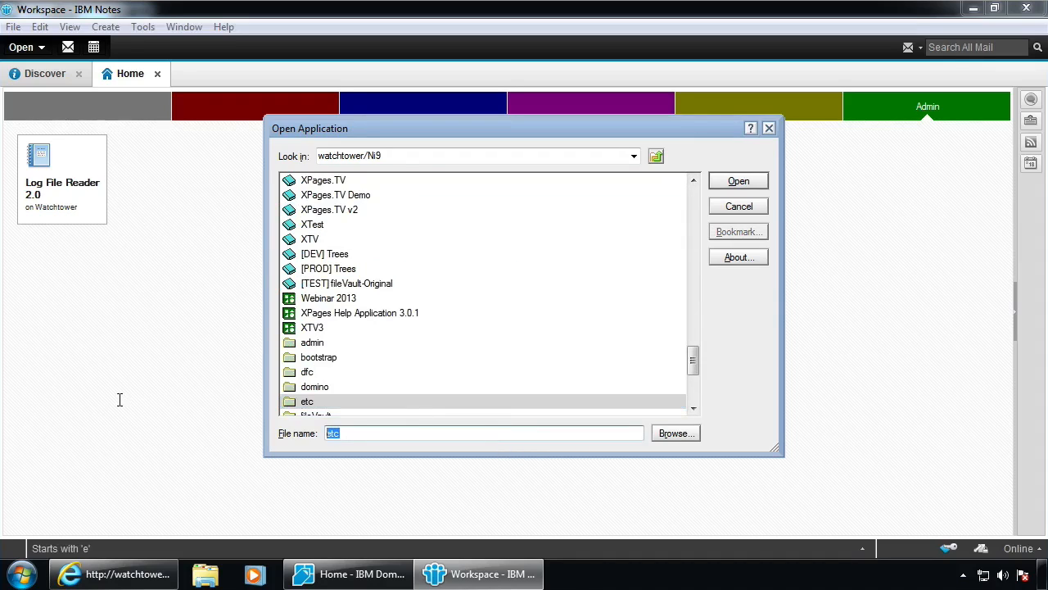
pyautogui.write('extLibraryserver.nsf')
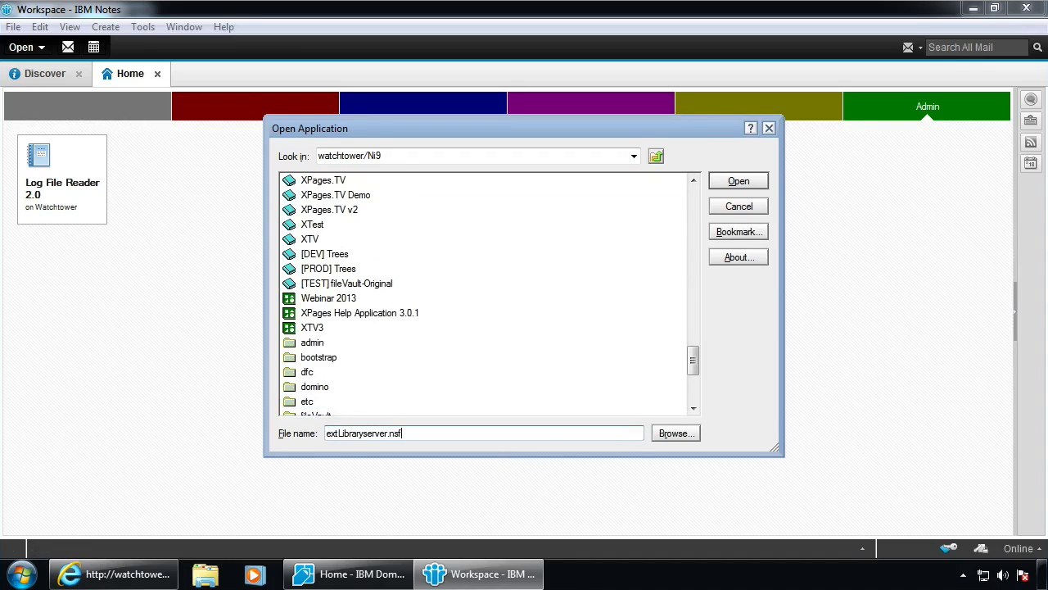
pyautogui.press('Return')
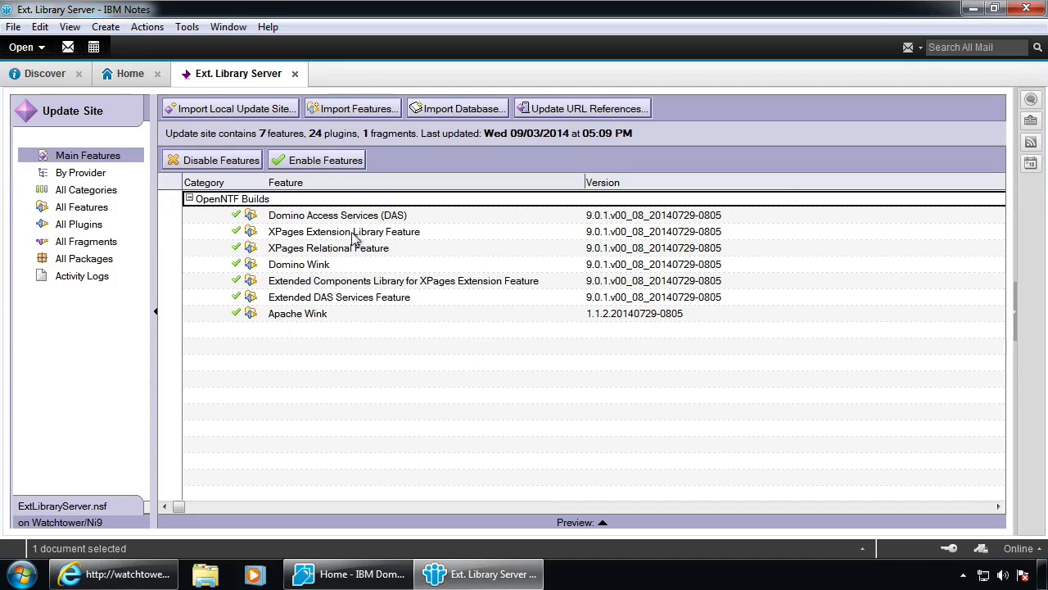
pyautogui.press('Escape')
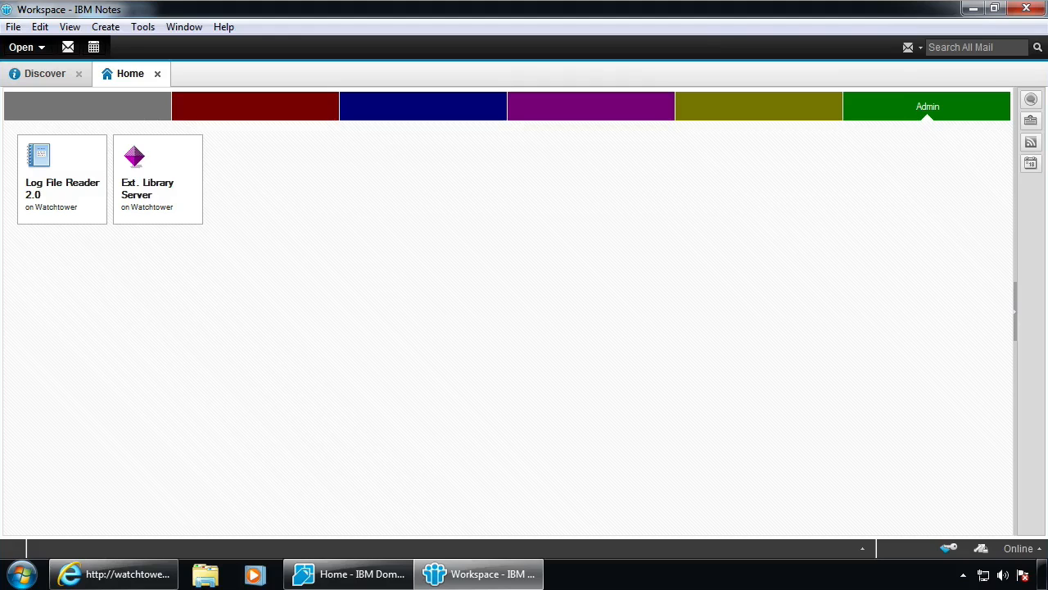
# Open bootstrap.nsf on watchtower/Ni9, check its OpenNTF Bootstrap feature, and close it
pyautogui.hotkey('ctrl', 'o')
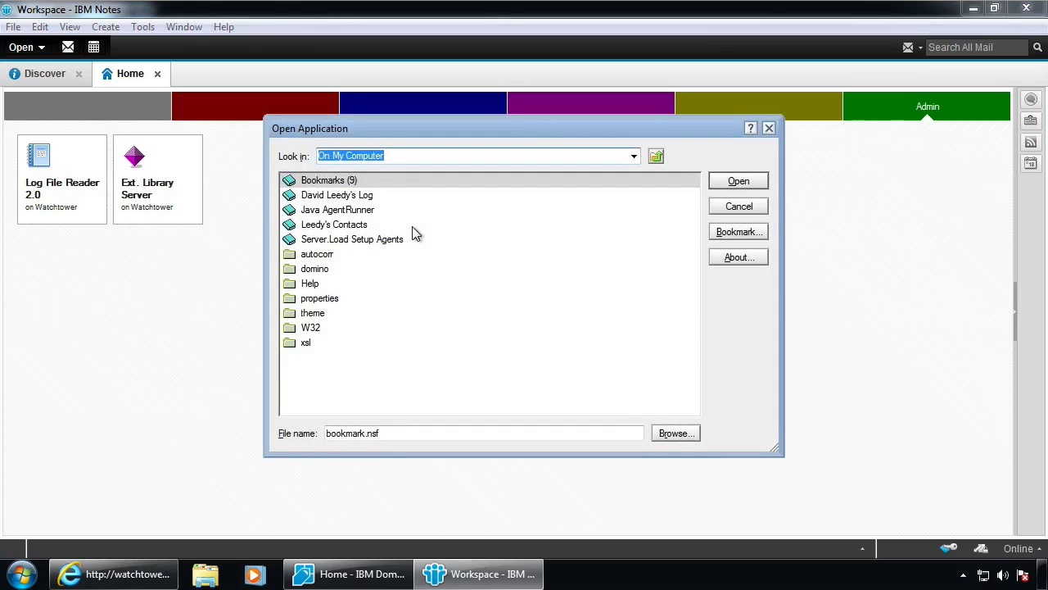
pyautogui.write('watchtower/Ni9')
pyautogui.press('Tab')
pyautogui.press('Tab')
pyautogui.write('no')
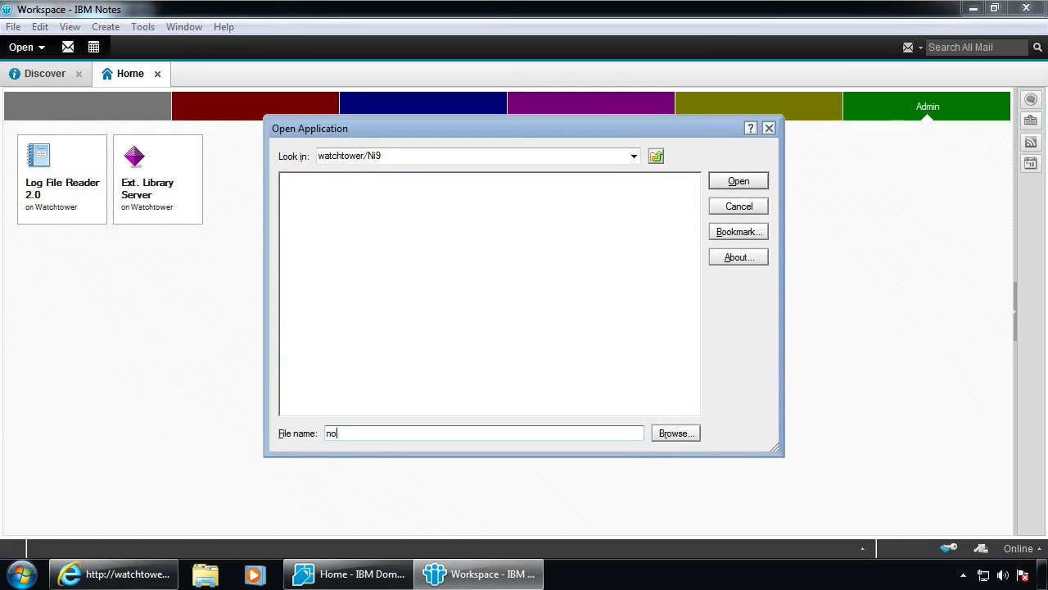
pyautogui.press('BackSpace')
pyautogui.write('bootstrap.nsf')
pyautogui.press('Return')
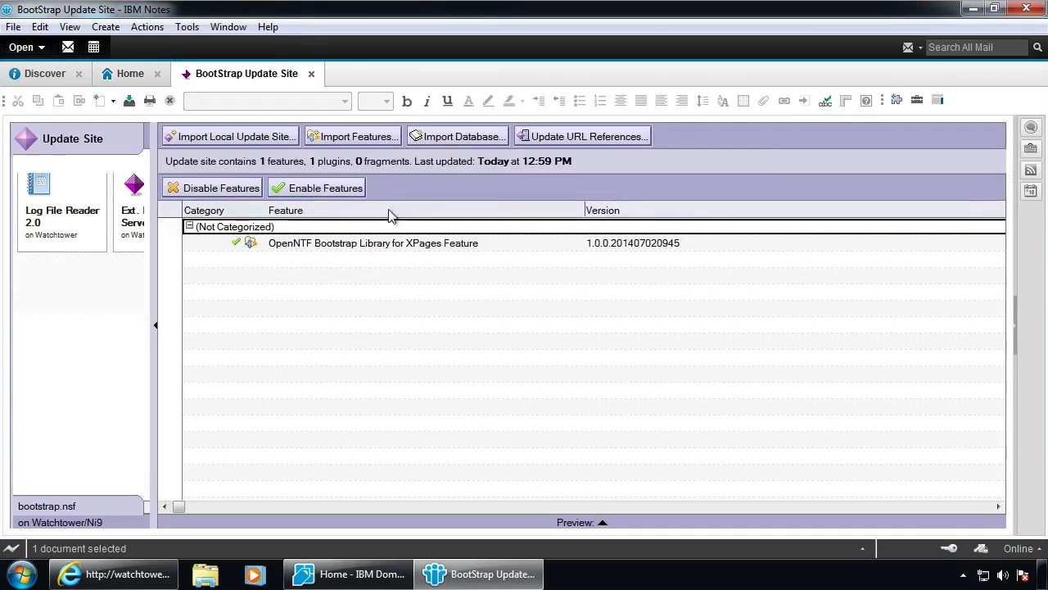
pyautogui.click(341, 220)
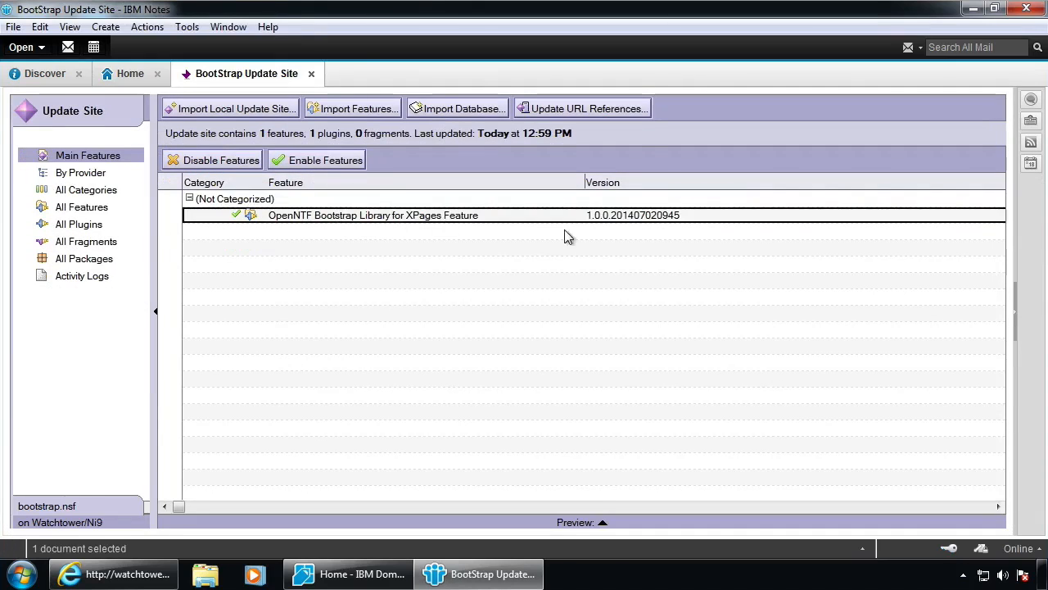
pyautogui.press('Escape')
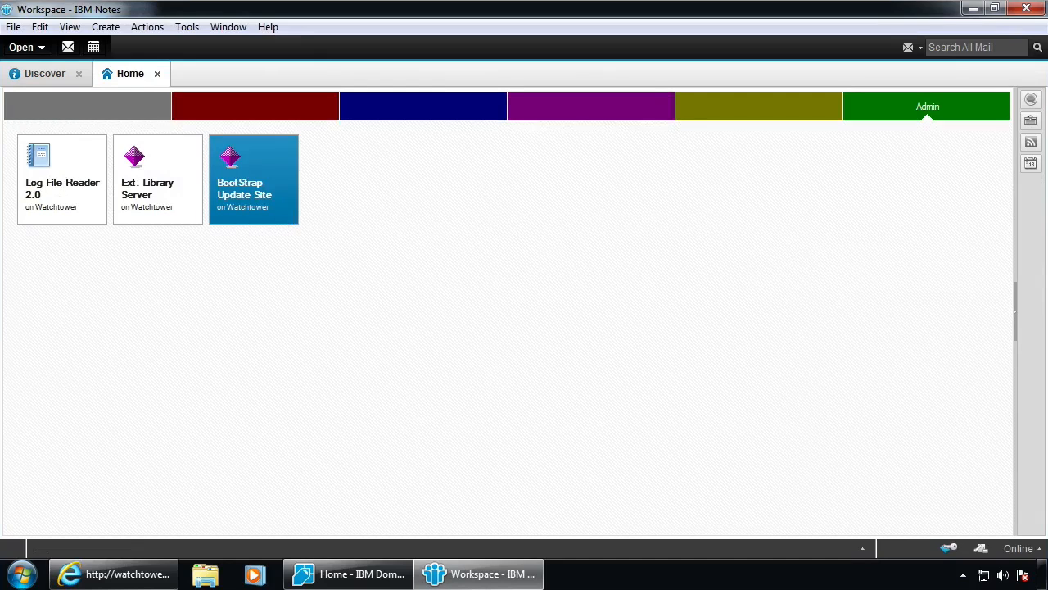
pyautogui.click(549, 187)
# Open debug.nsf on watchtower/Ni9, check its XPages Debug Toolbar feature, and close it
pyautogui.hotkey('ctrl', 'o')
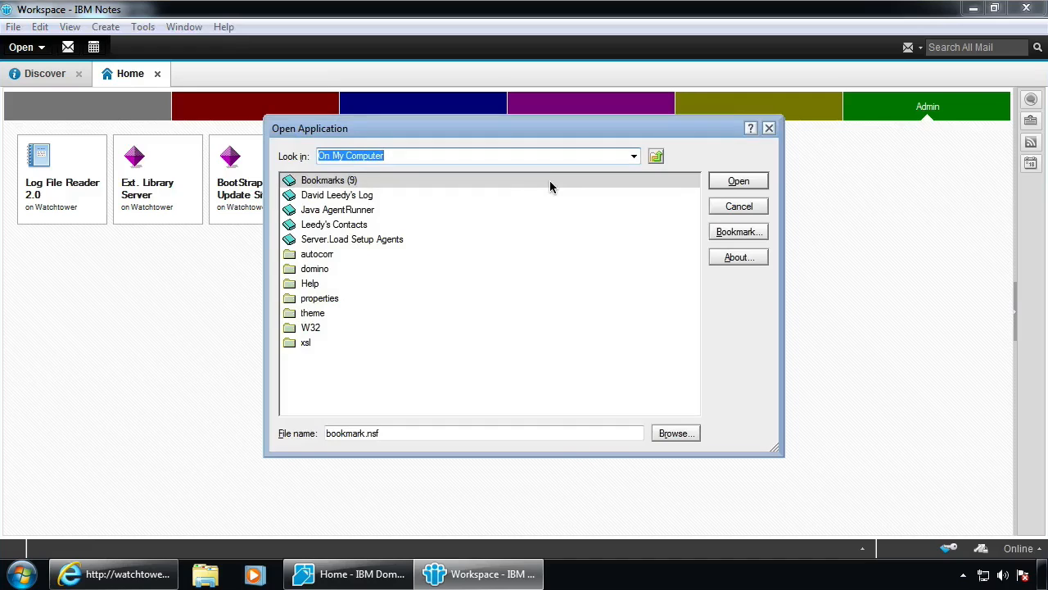
pyautogui.write('watchtower/Ni9')
pyautogui.press('Tab')
pyautogui.press('Tab')
pyautogui.write('debug.nsf')
pyautogui.press('Return')
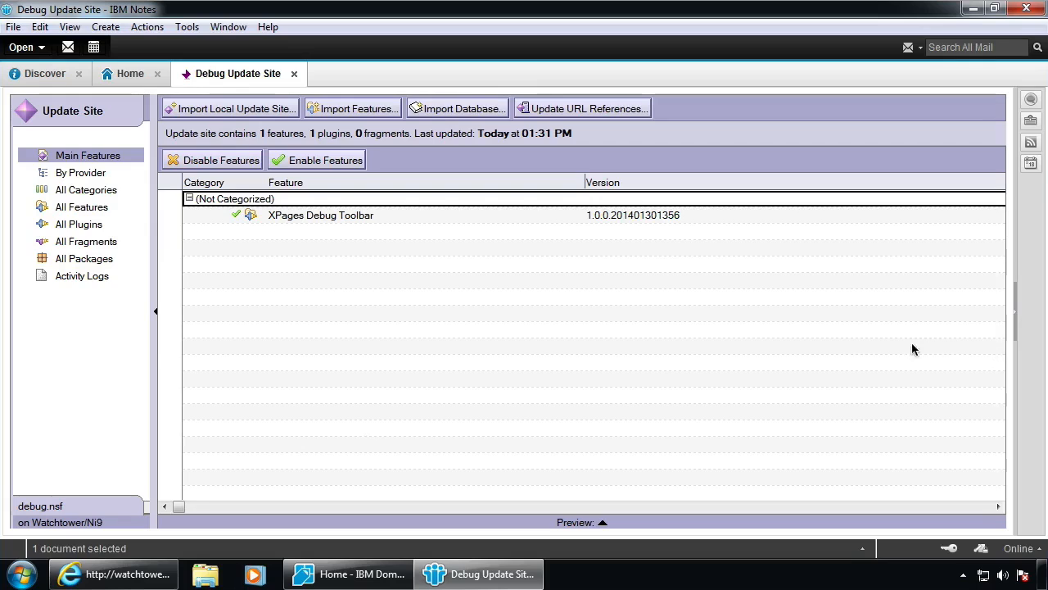
pyautogui.click(288, 219)
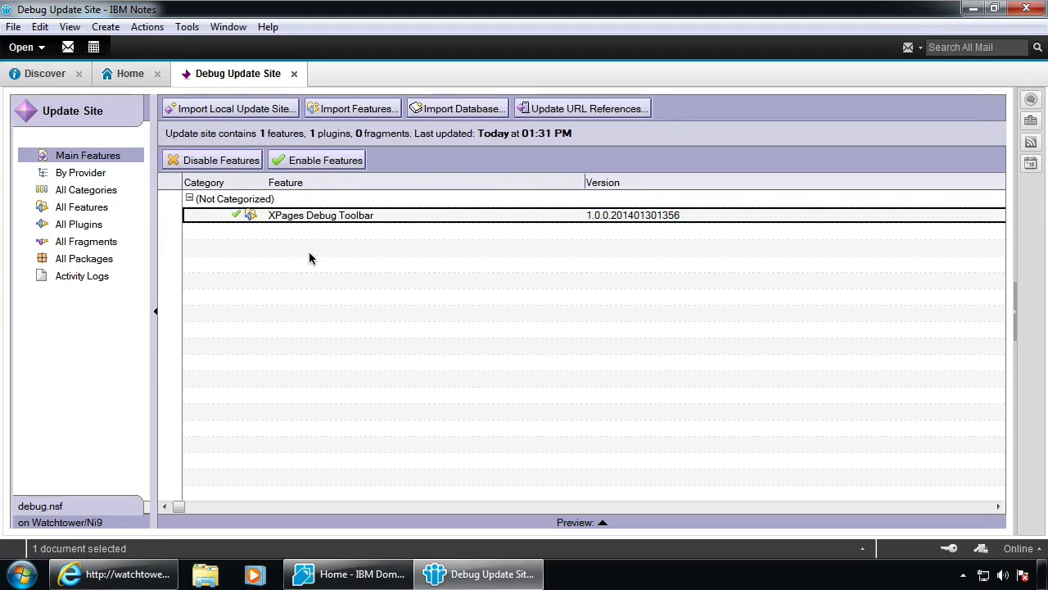
pyautogui.press('Escape')
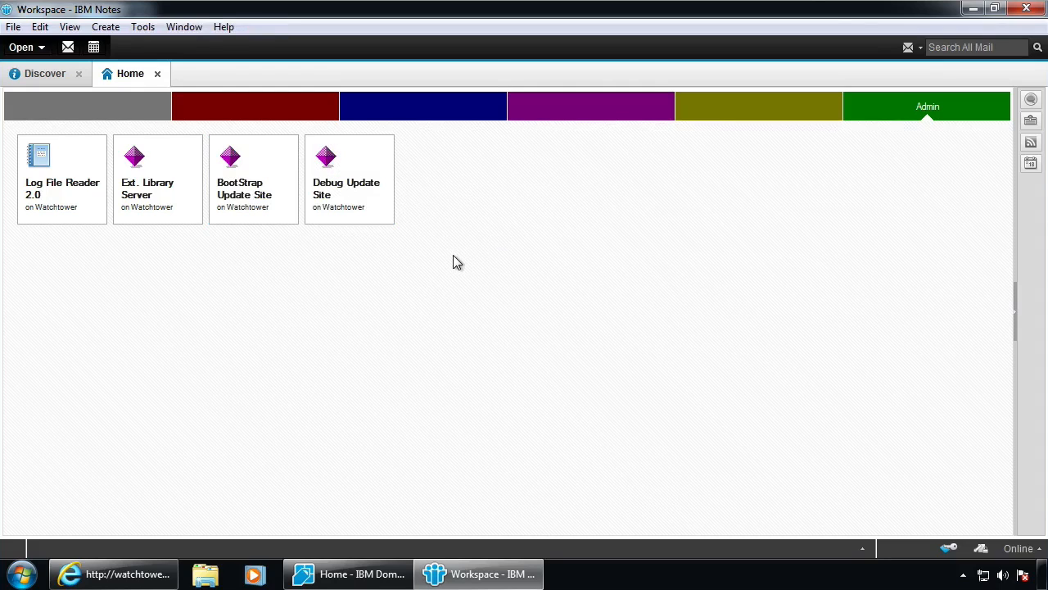
# Open ExtLibraryDesigner.nsf from watchtower/Ni9 to add its tile, then close it
pyautogui.hotkey('ctrl', 'o')
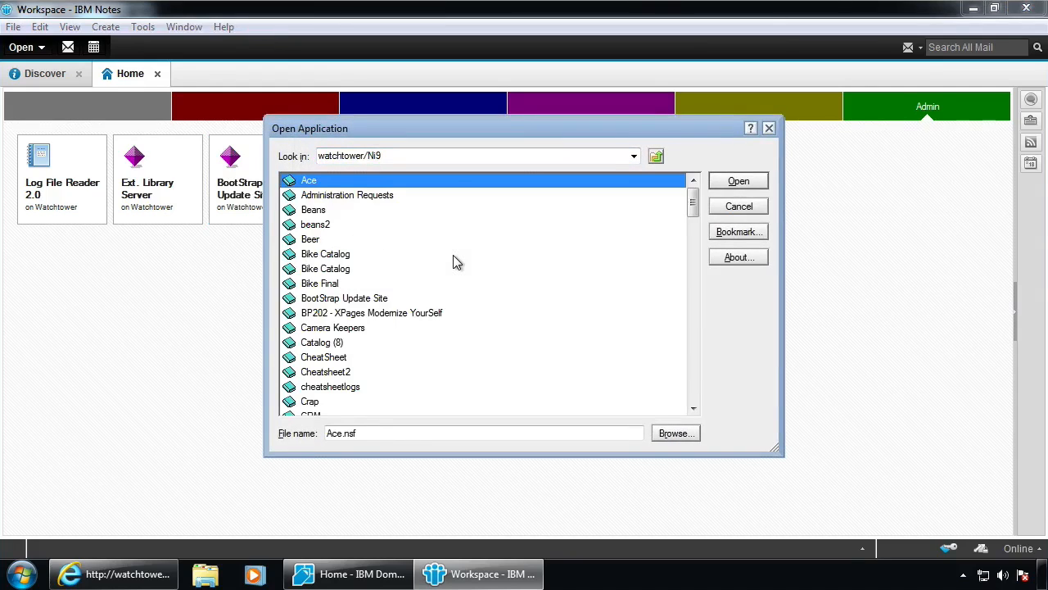
pyautogui.click(448, 435)
pyautogui.moveTo(448, 435); pyautogui.dragTo(246, 434)
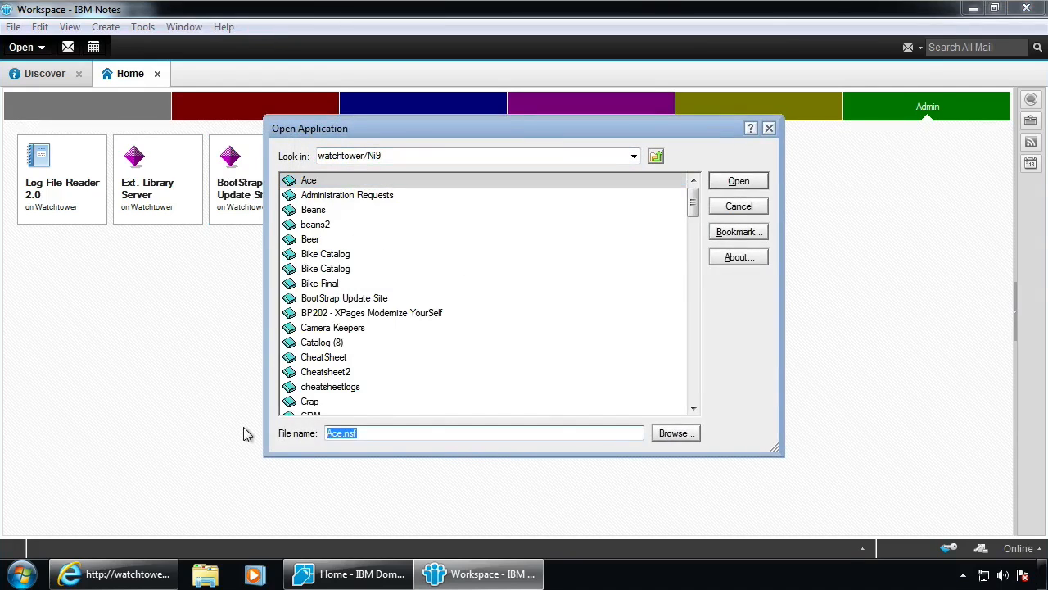
pyautogui.write('ExtLibraryD')
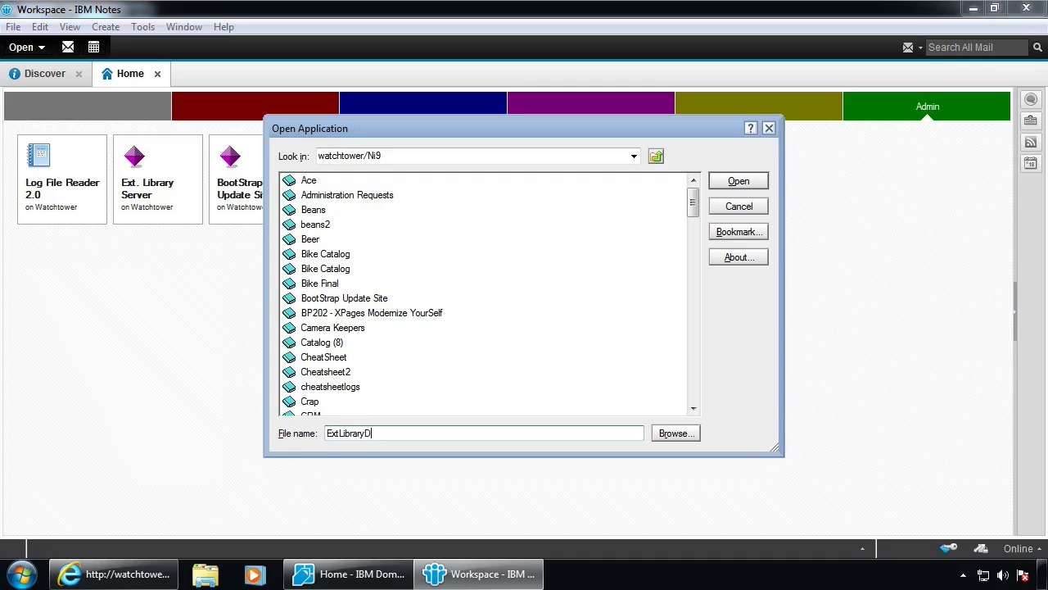
pyautogui.write('esigner.nsf')
pyautogui.press('Return')
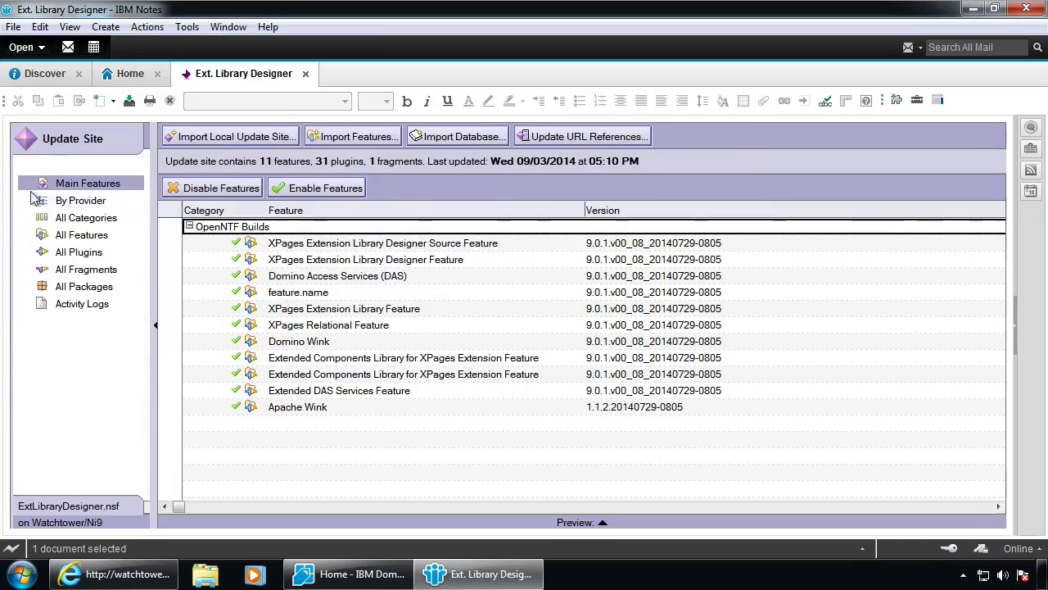
pyautogui.press('Escape')
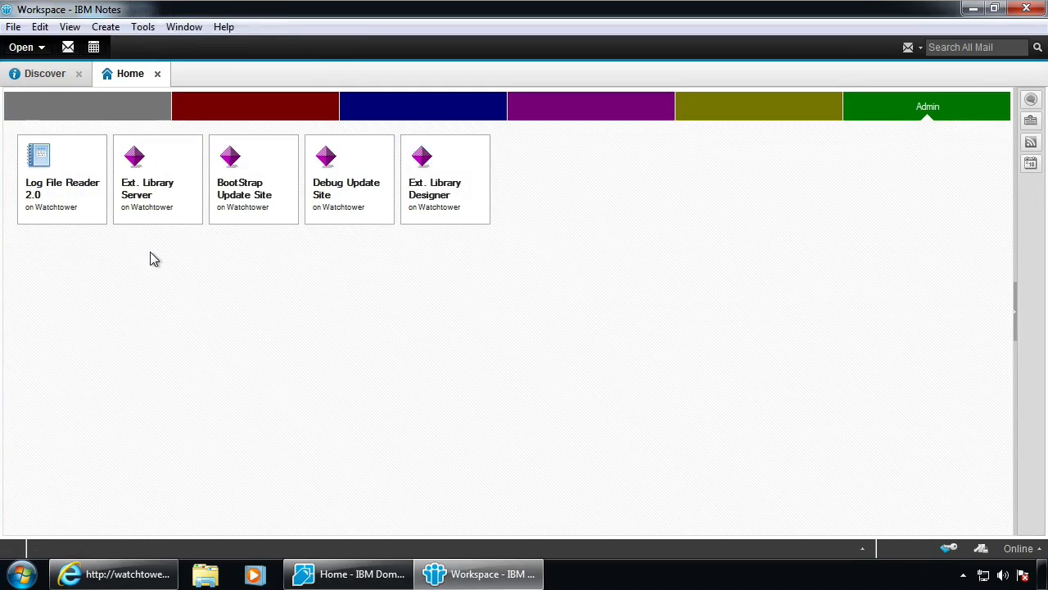
# Place the Ext. Library Designer tile below Ext. Library Server and open-check both databases
pyautogui.moveTo(426, 188); pyautogui.dragTo(140, 279)
pyautogui.click(145, 188)
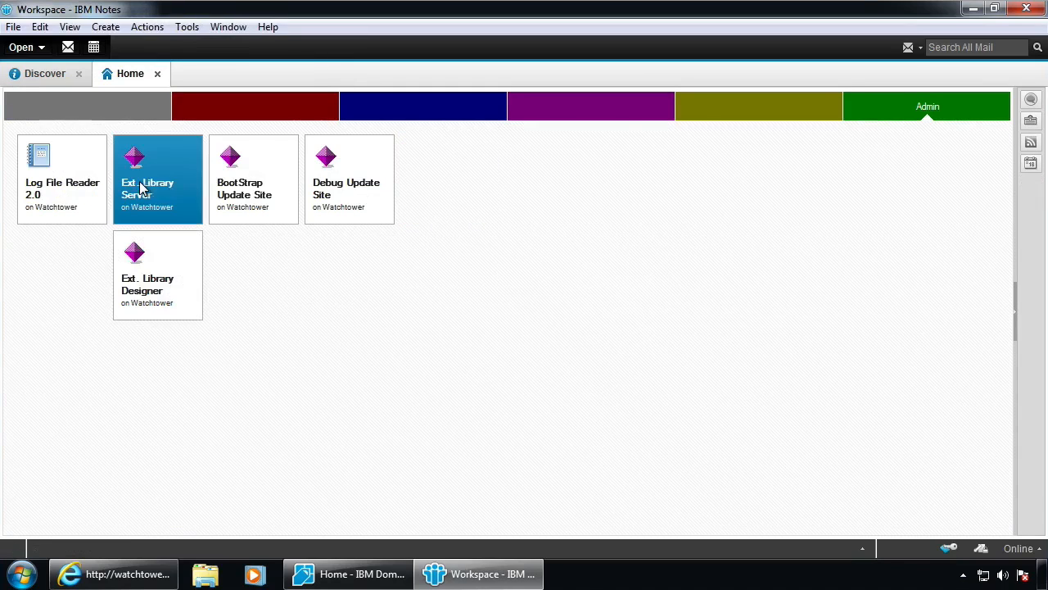
pyautogui.doubleClick(180, 165)
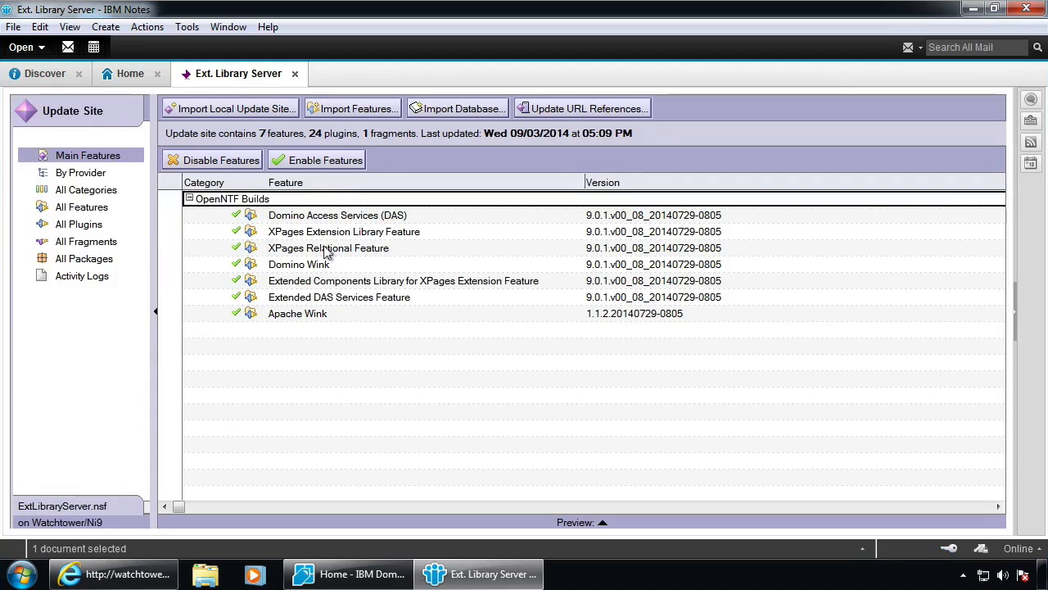
pyautogui.press('Escape')
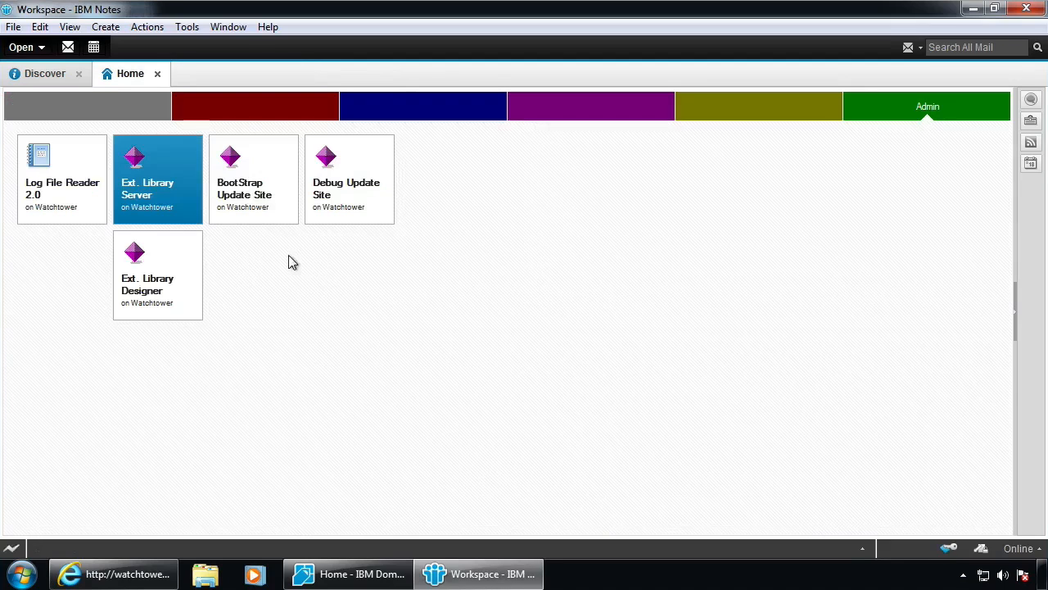
pyautogui.click(143, 277)
pyautogui.doubleClick(154, 288)
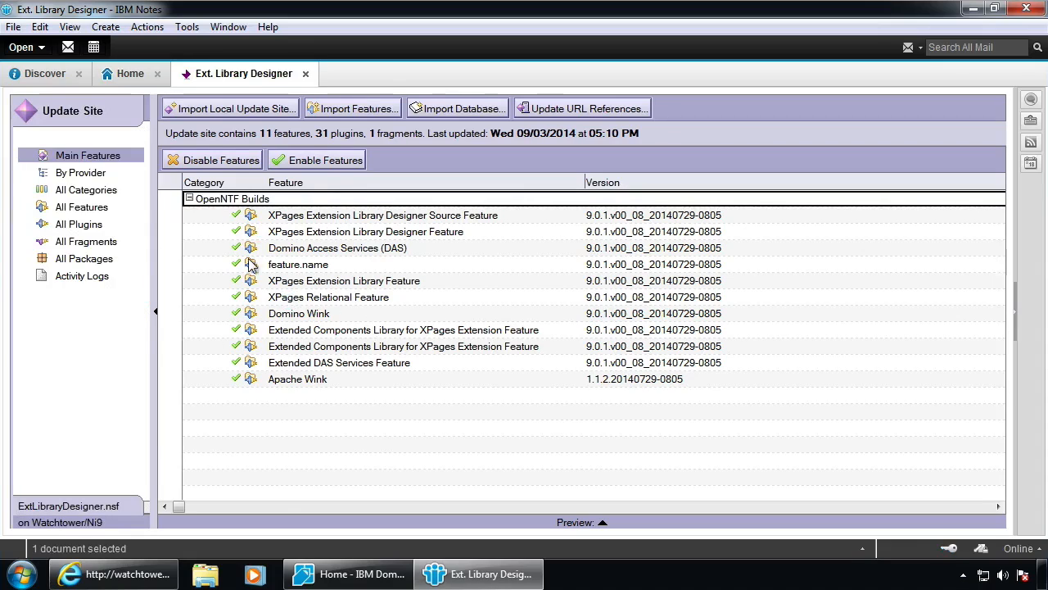
pyautogui.press('Escape')
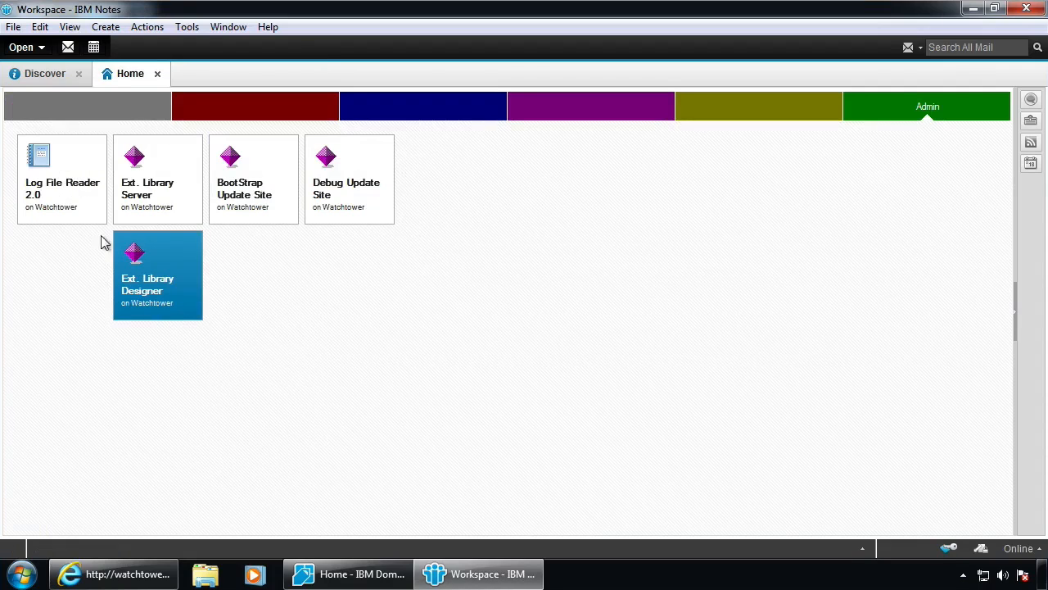
# Move the Log File Reader 2.0 tile to the workspace's right and bring up Open Application
pyautogui.click(76, 221)
pyautogui.moveTo(76, 224); pyautogui.dragTo(791, 191)
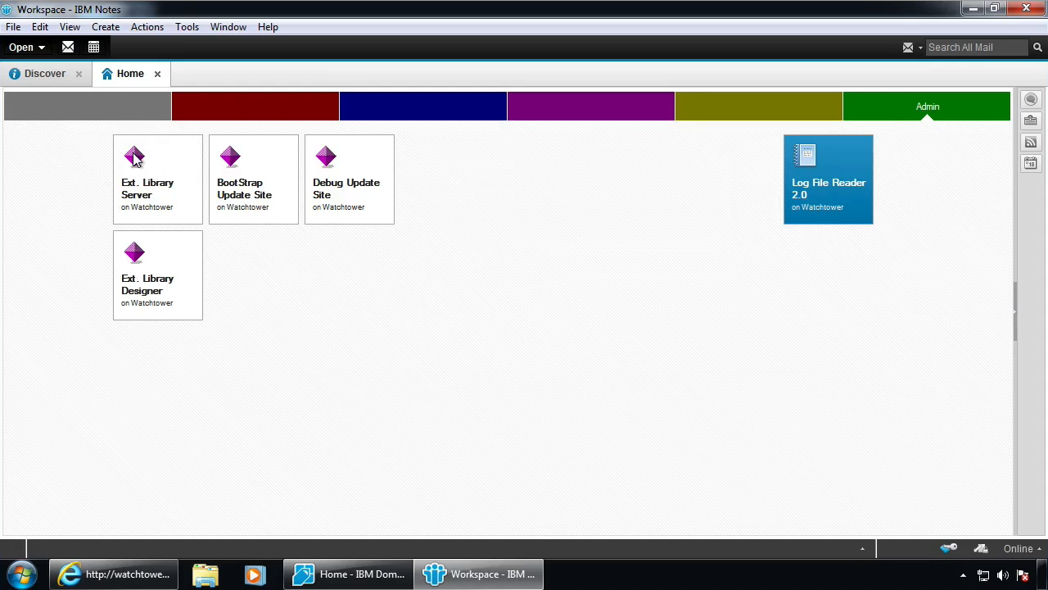
pyautogui.click(71, 215)
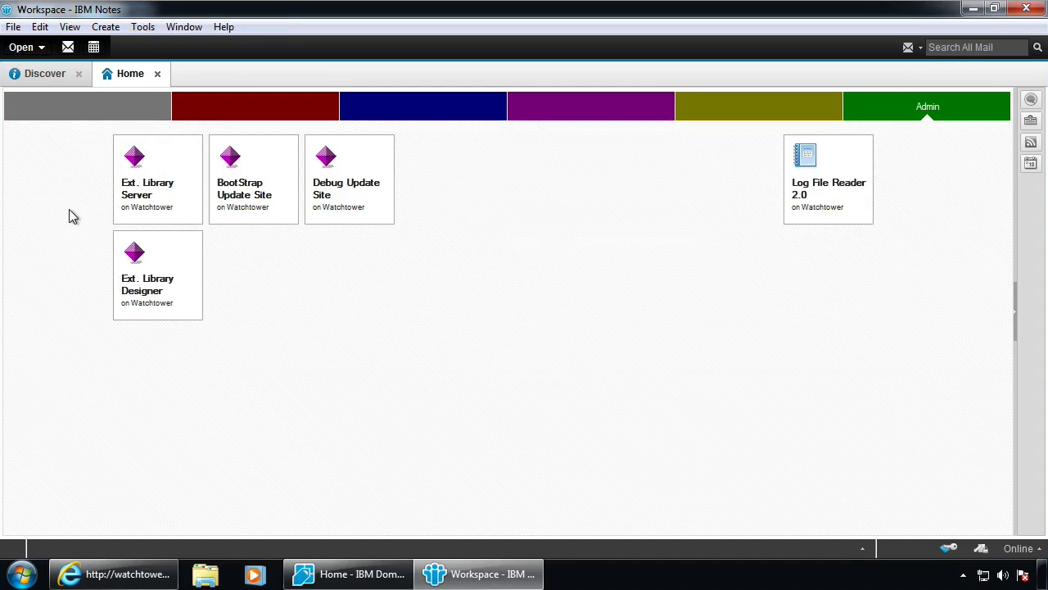
pyautogui.hotkey('ctrl', 'o')
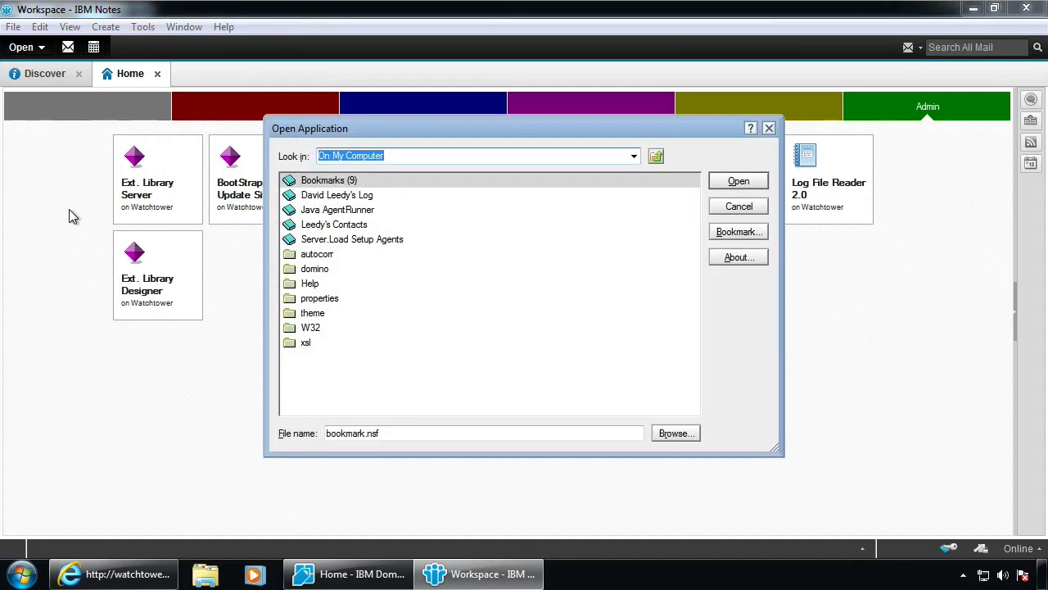
# Open api.nsf on watchtower/Ni9, close it, and dismiss the Did You Know tip
pyautogui.write('watchtower/168')
pyautogui.press('Tab')
pyautogui.press('Tab')
pyautogui.write('api')
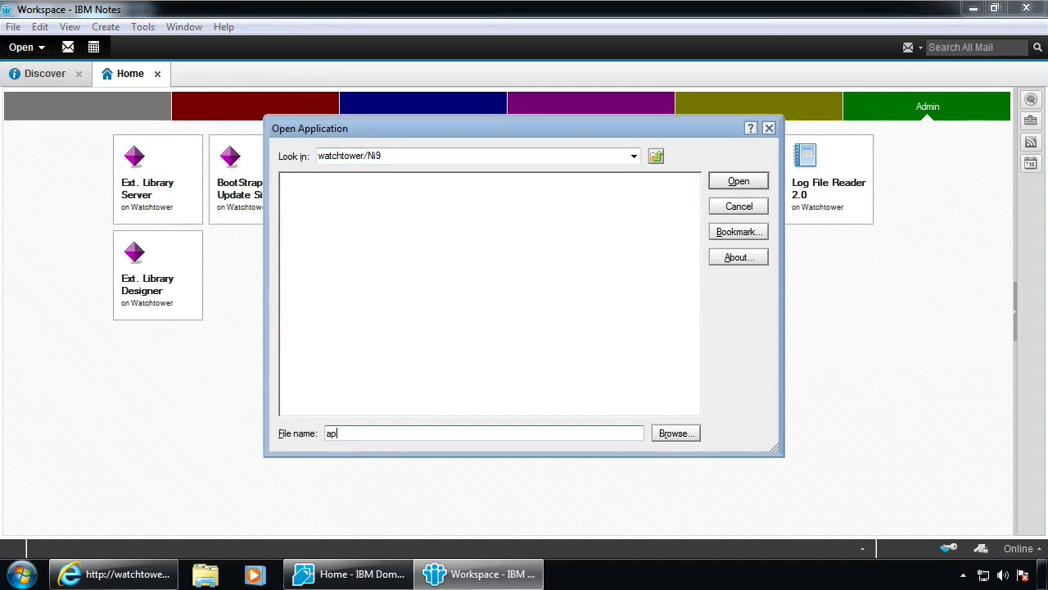
pyautogui.press('Return')
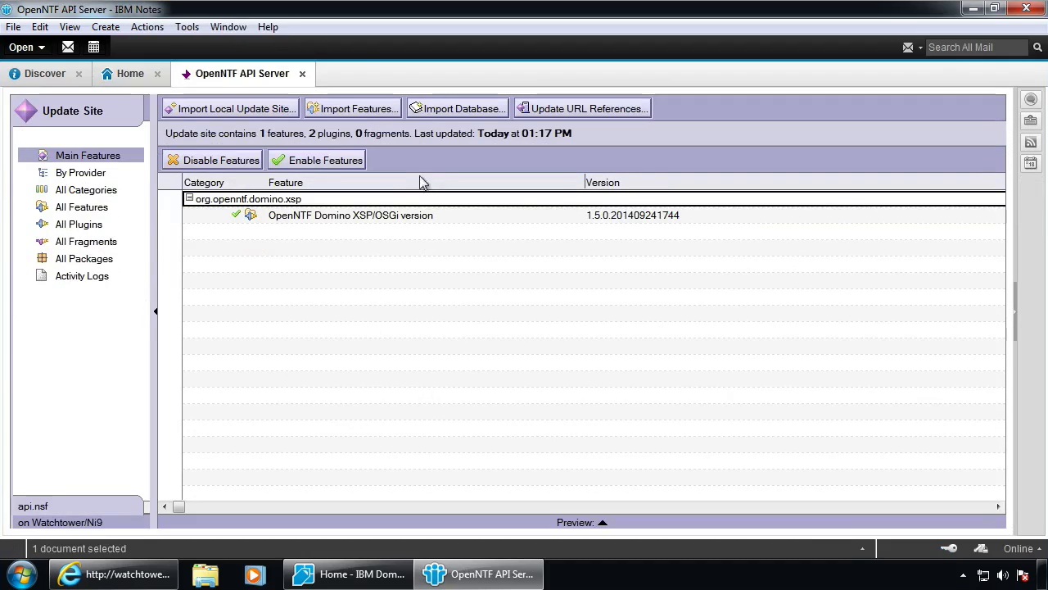
pyautogui.press('Escape')
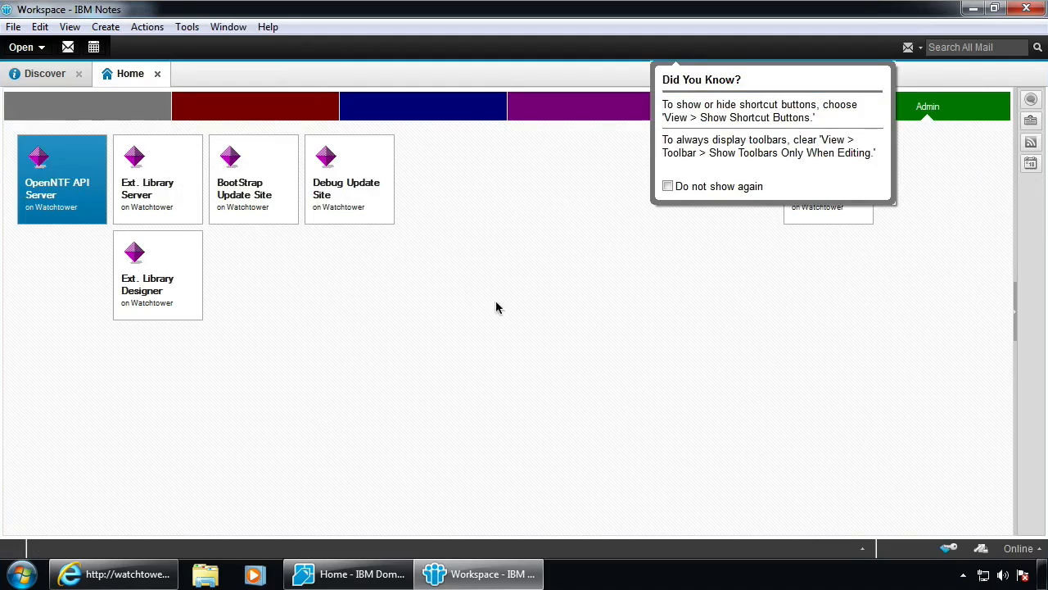
pyautogui.click(486, 325)
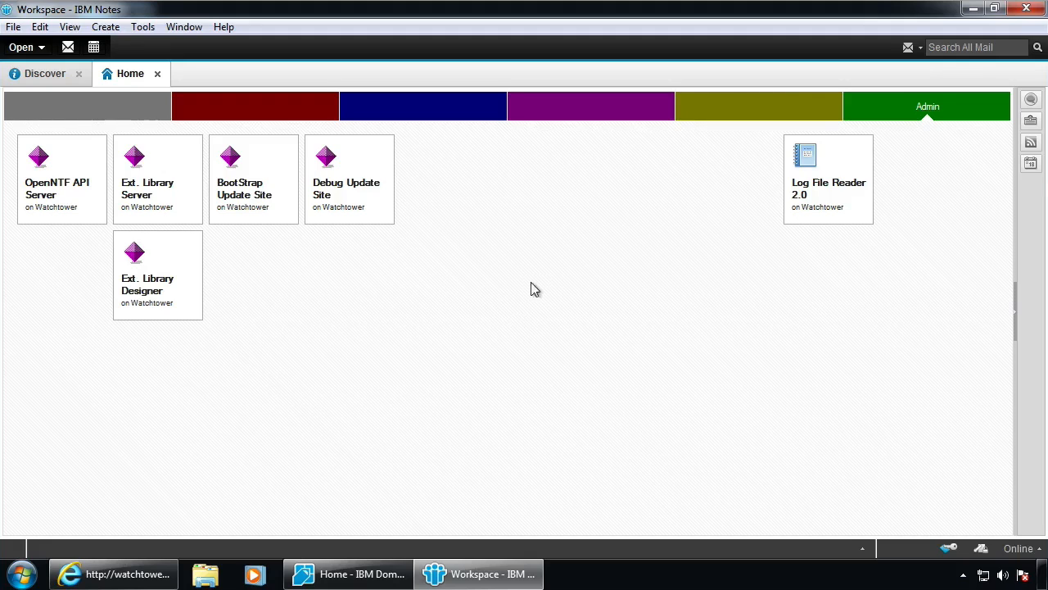
# Launch Remote Desktop Connection from the Start menu search
pyautogui.click(20, 569)
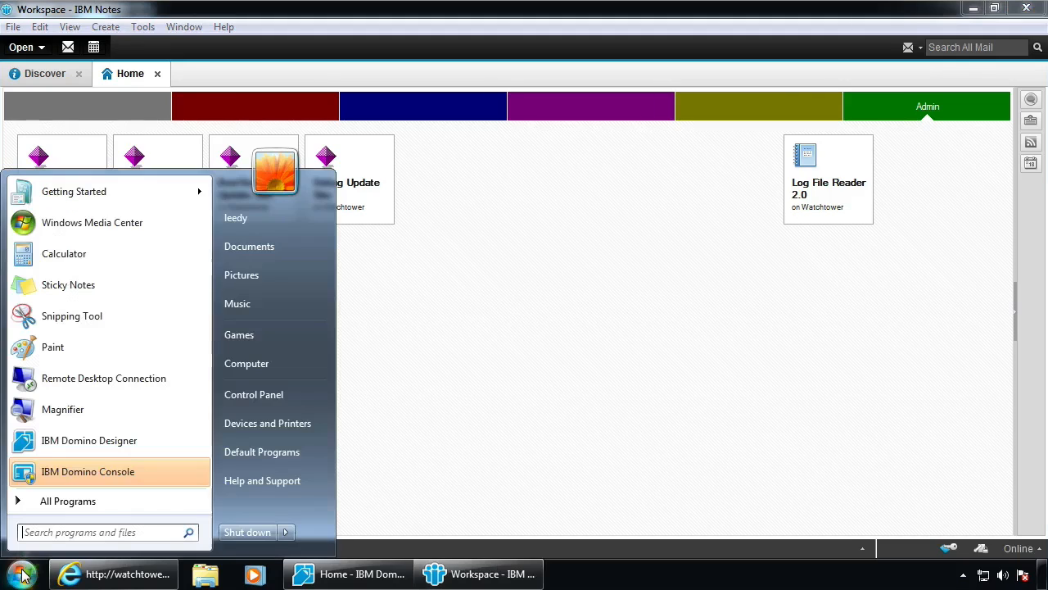
pyautogui.write('re')
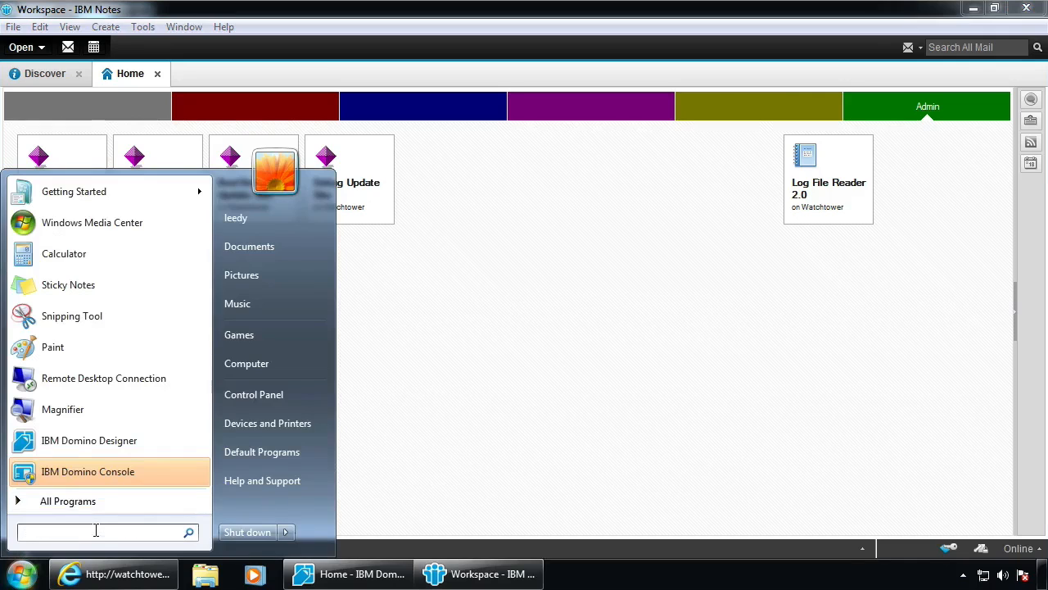
pyautogui.write('mote')
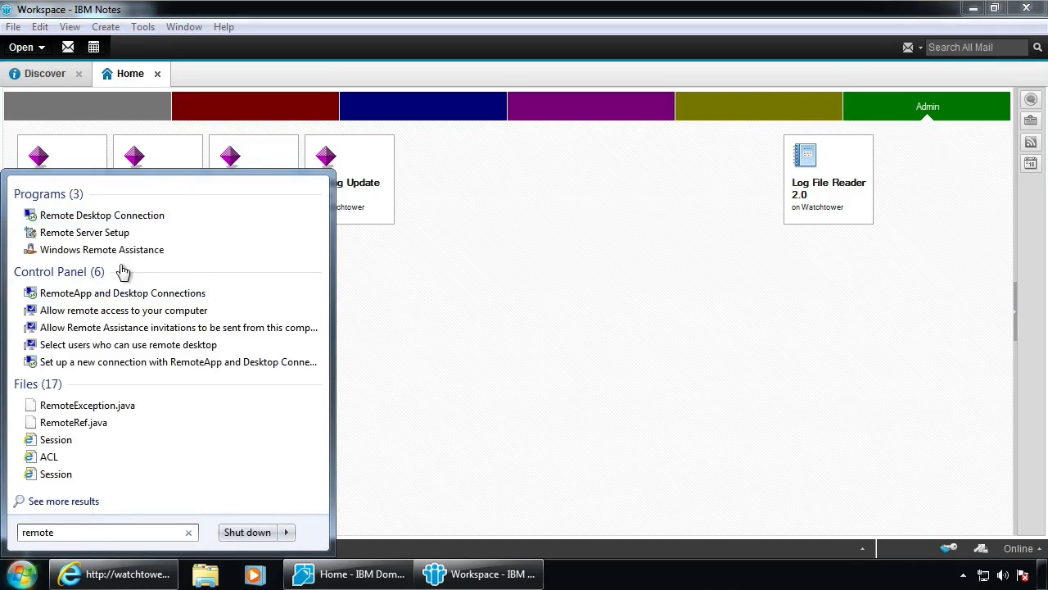
pyautogui.click(76, 218)
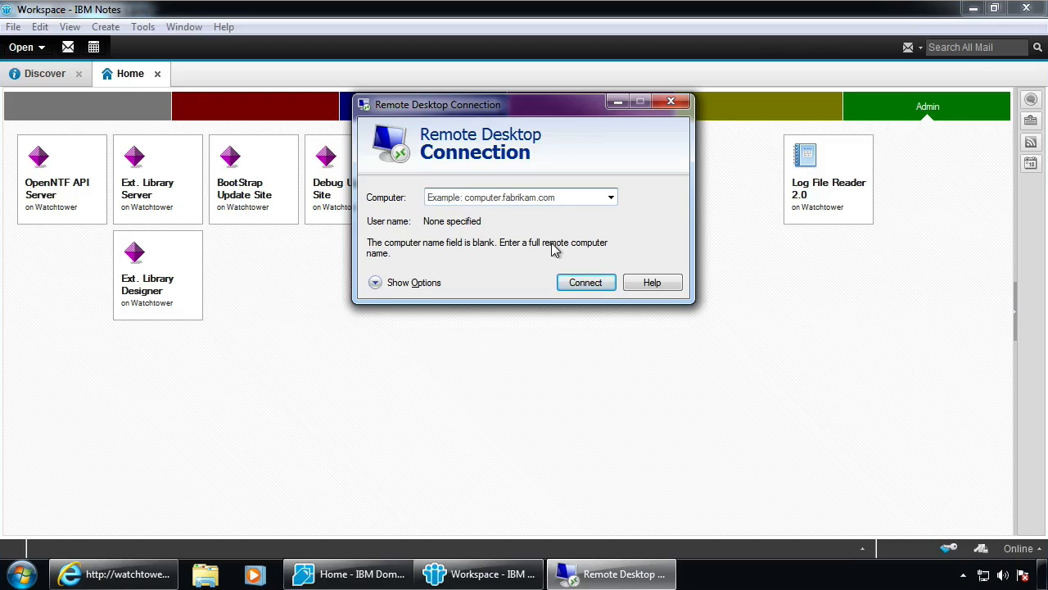
# Connect to 192.168.1.35 as administrator with the account password, accepting the untrusted certificate
pyautogui.write('192.168.1.35')
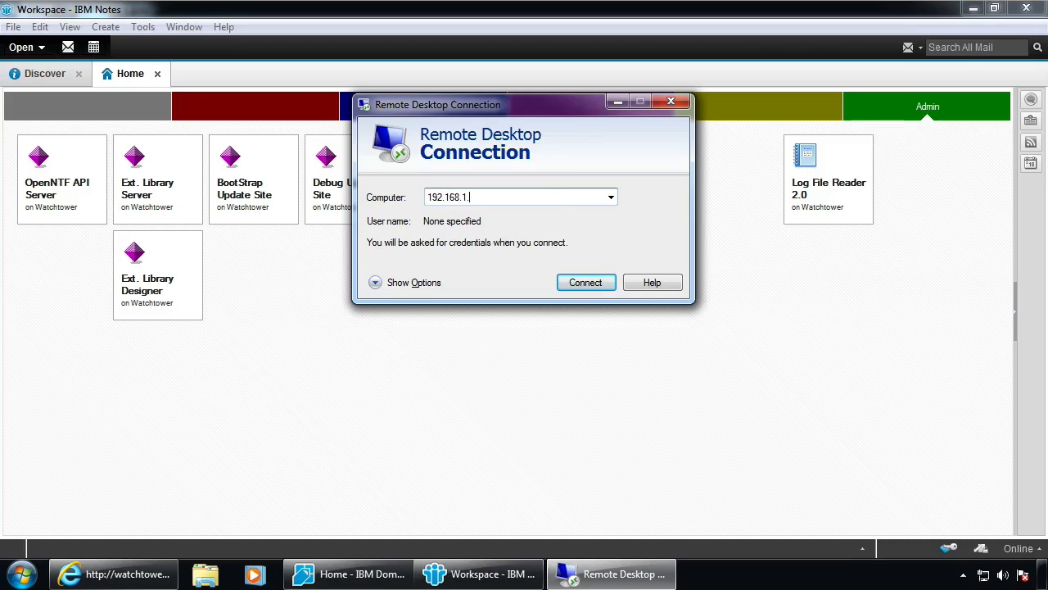
pyautogui.click(585, 284)
pyautogui.write('administrator')
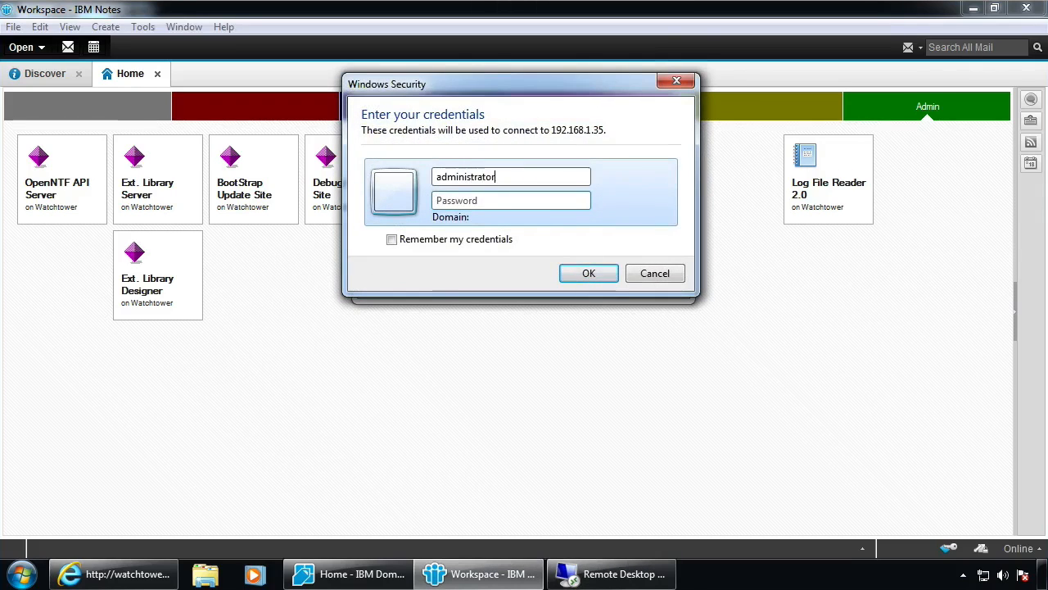
pyautogui.press('Tab')
pyautogui.write('password')
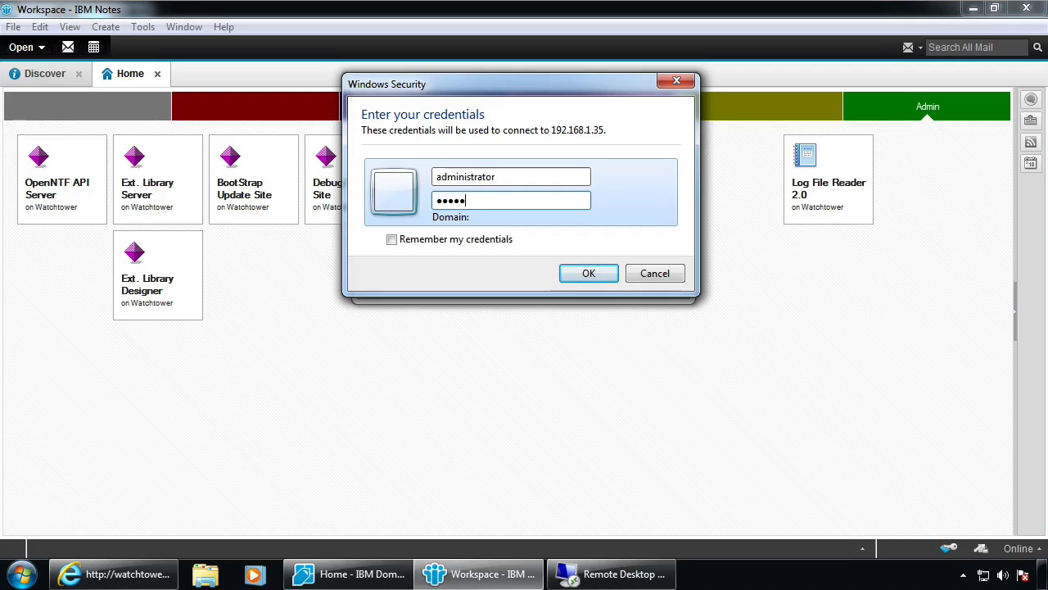
pyautogui.press('Return')
pyautogui.click(577, 338)
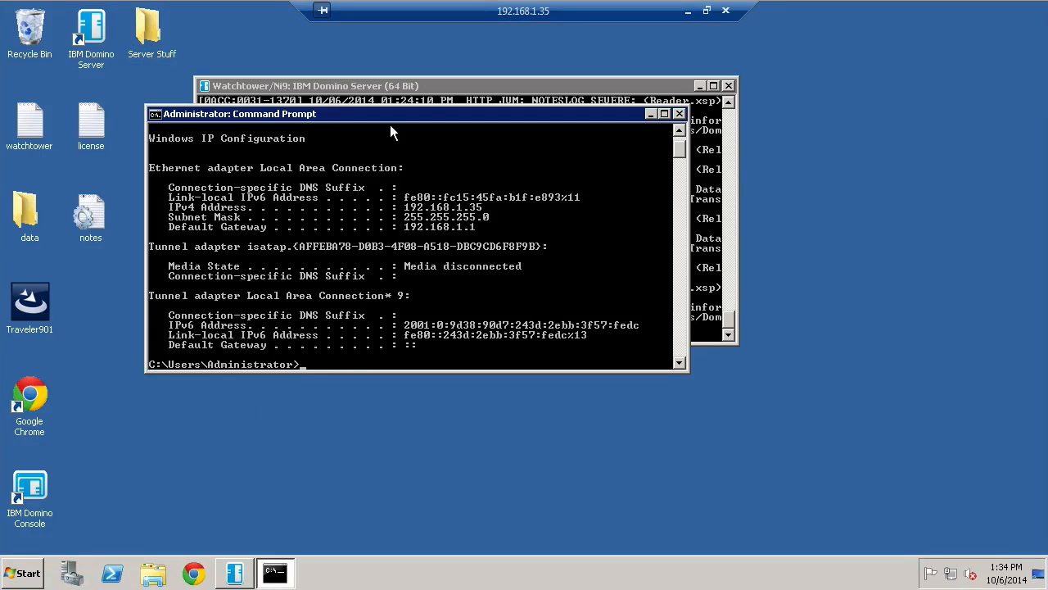
# Rearrange the server's console windows and launch Notepad from the Start search
pyautogui.moveTo(438, 114); pyautogui.dragTo(459, 181)
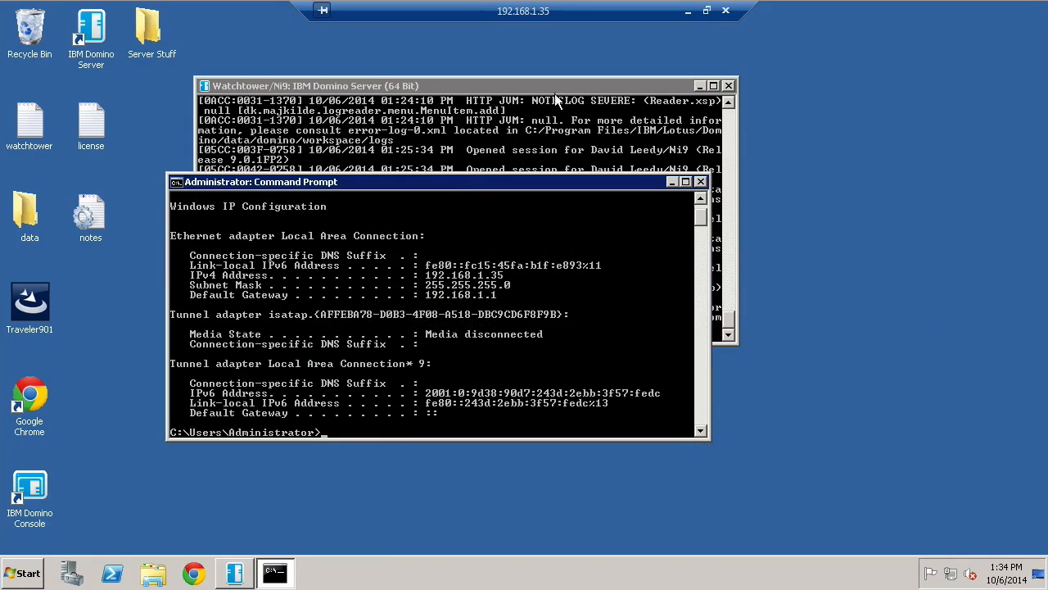
pyautogui.click(520, 112)
pyautogui.click(479, 397)
pyautogui.click(31, 575)
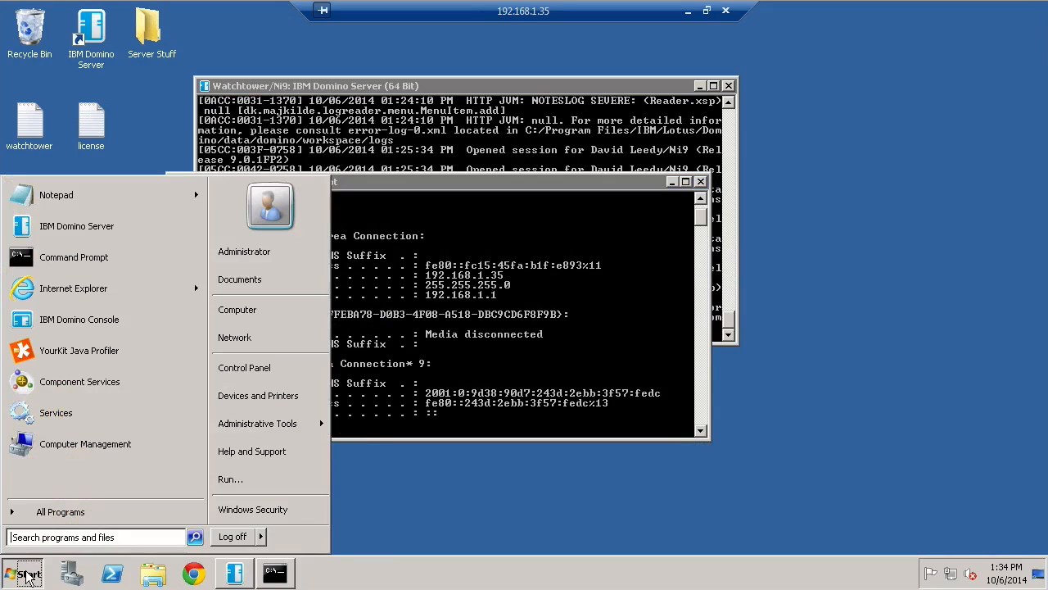
pyautogui.click(85, 538)
pyautogui.write('notepad')
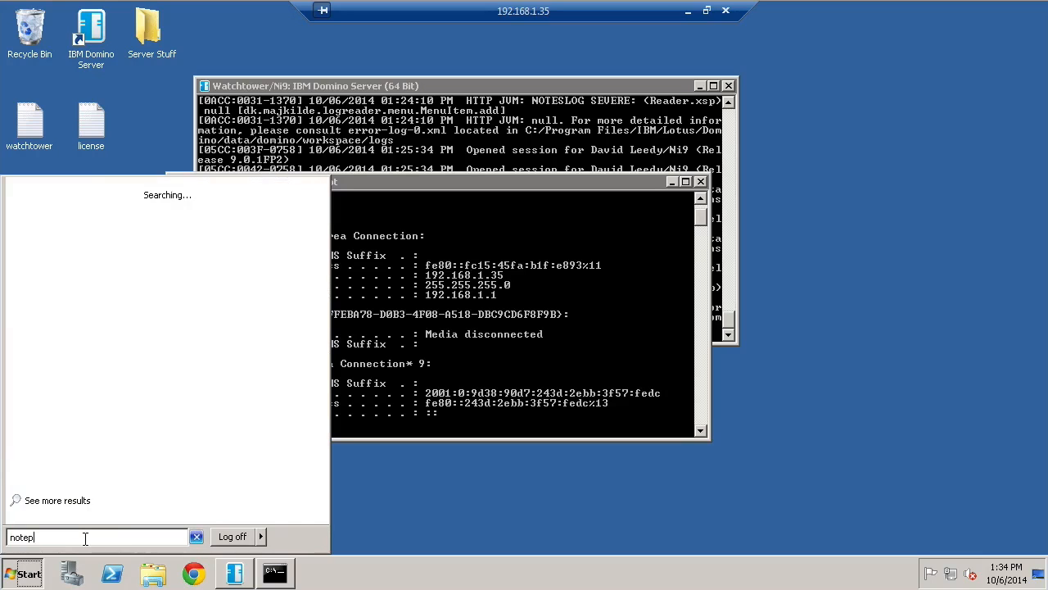
pyautogui.press('Return')
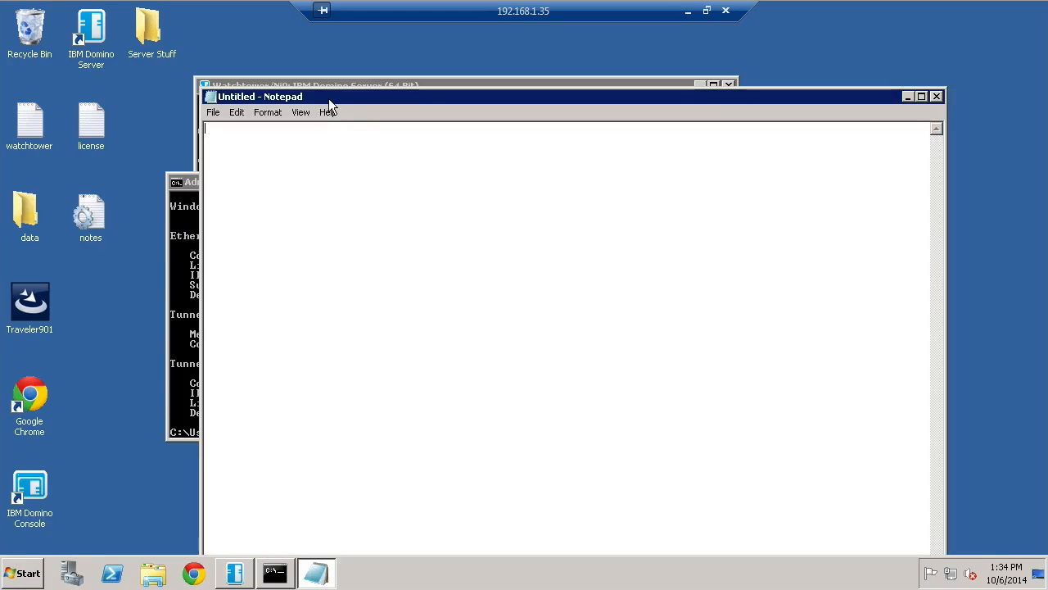
# Open notes.ini from Program Files\IBM\Lotus\Domino using a *.ini file filter
pyautogui.moveTo(329, 97); pyautogui.dragTo(263, 58)
pyautogui.click(148, 74)
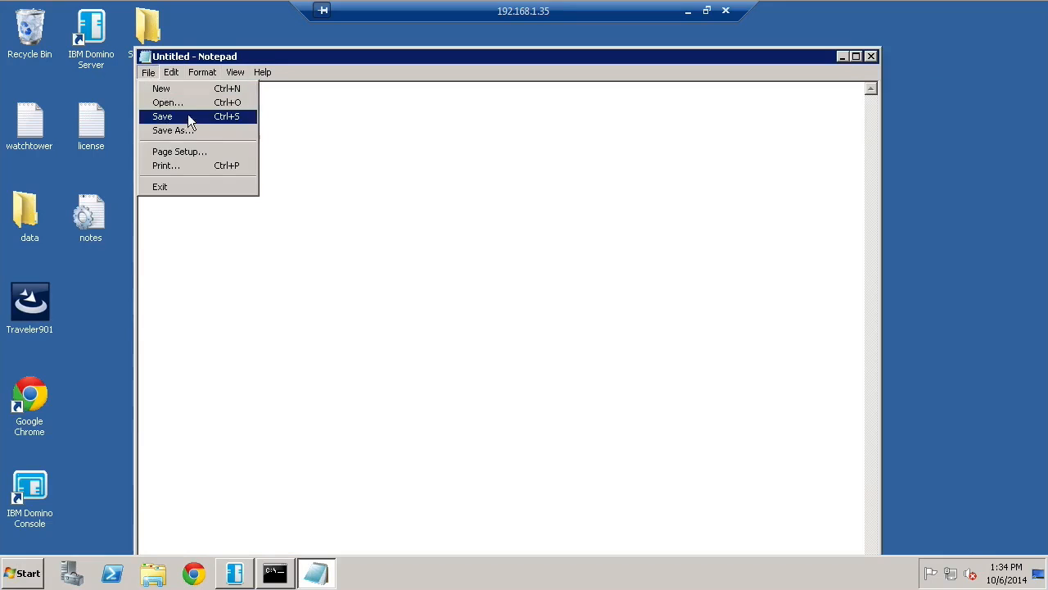
pyautogui.click(187, 103)
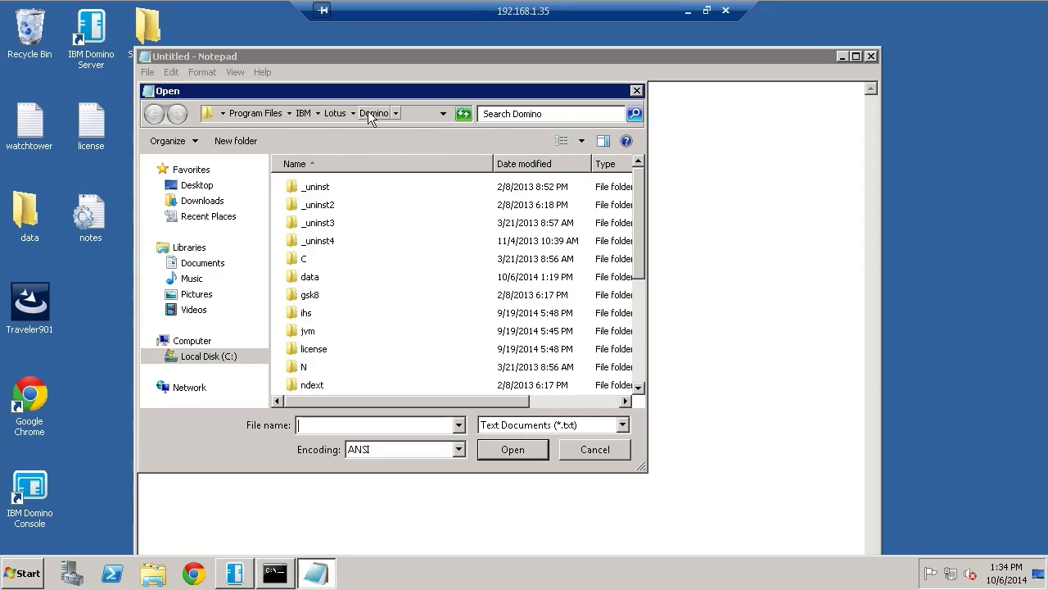
pyautogui.scroll(-2, 640, 229)
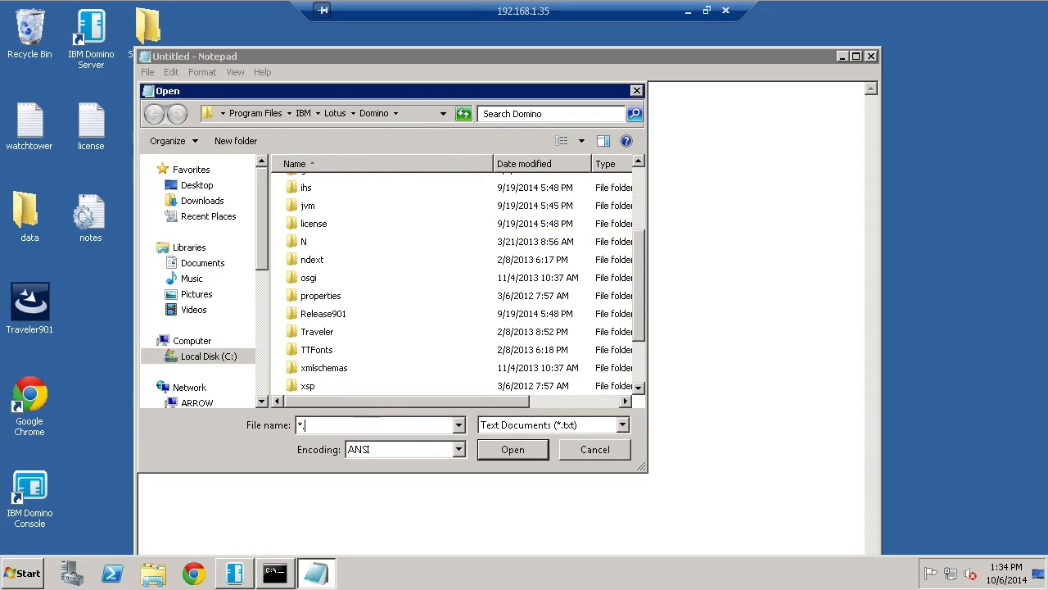
pyautogui.write('in')
pyautogui.press('Return')
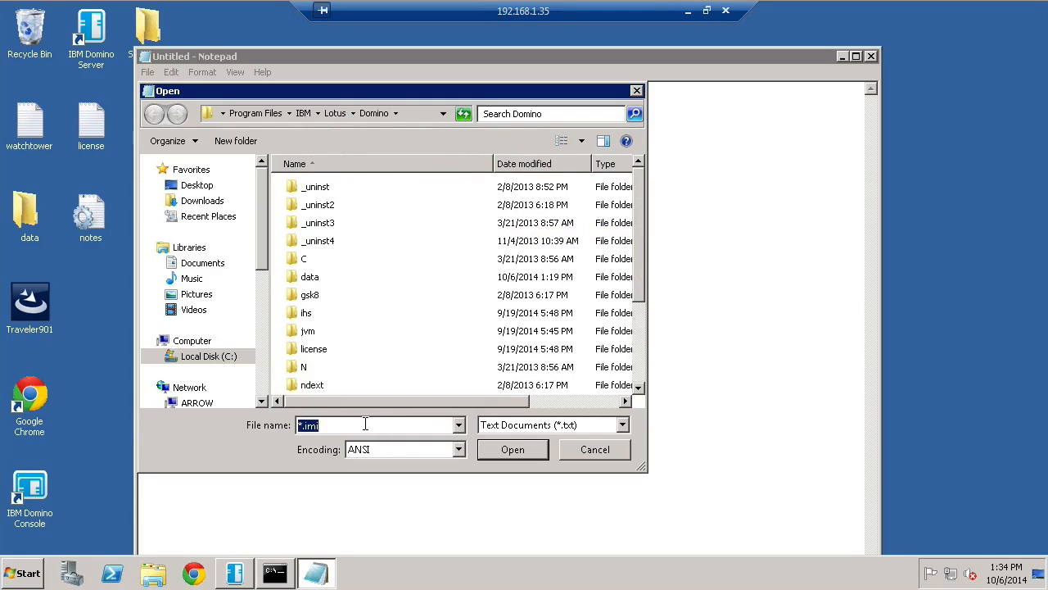
pyautogui.click(352, 429)
pyautogui.press('BackSpace')
pyautogui.press('BackSpace')
pyautogui.press('Return')
pyautogui.moveTo(639, 241); pyautogui.dragTo(640, 358)
pyautogui.doubleClick(312, 351)
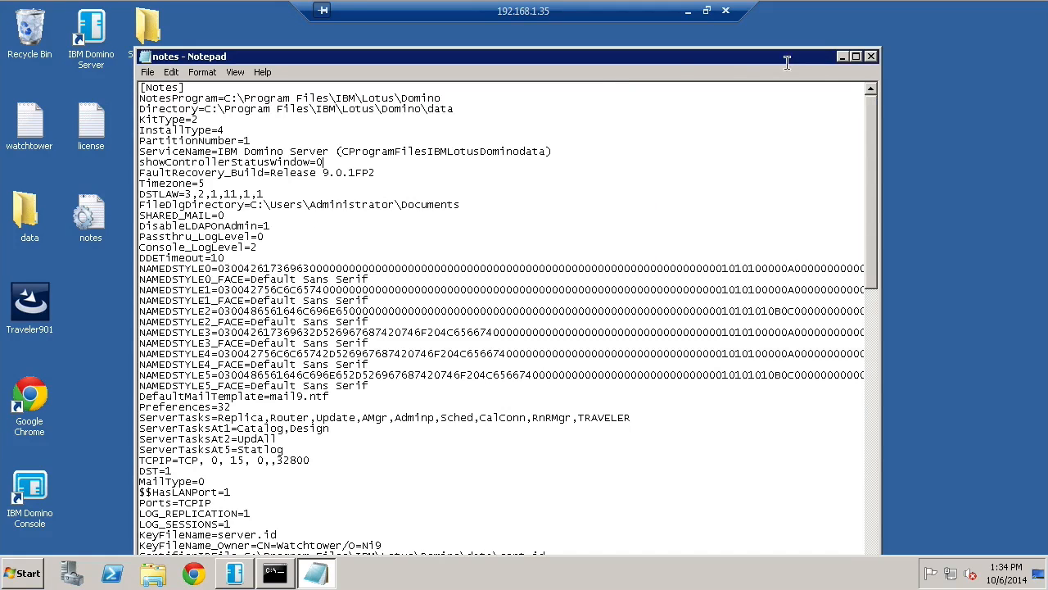
# Maximize Notepad, inspect the OSGI_HTTP_DYNAMIC_BUNDLES line at the end, then minimize Notepad
pyautogui.click(855, 56)
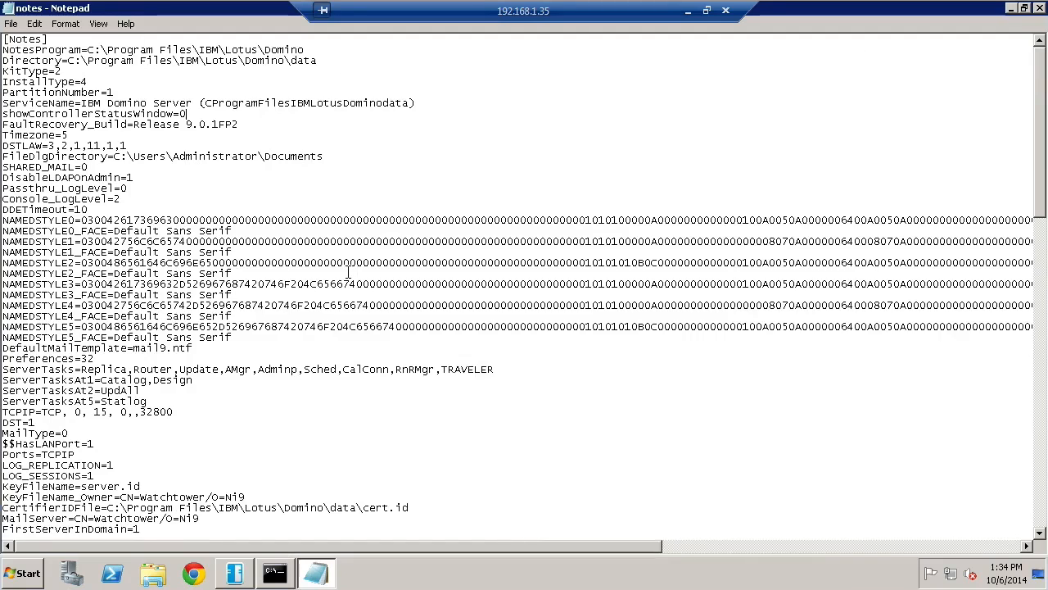
pyautogui.hotkey('ctrl', 'End')
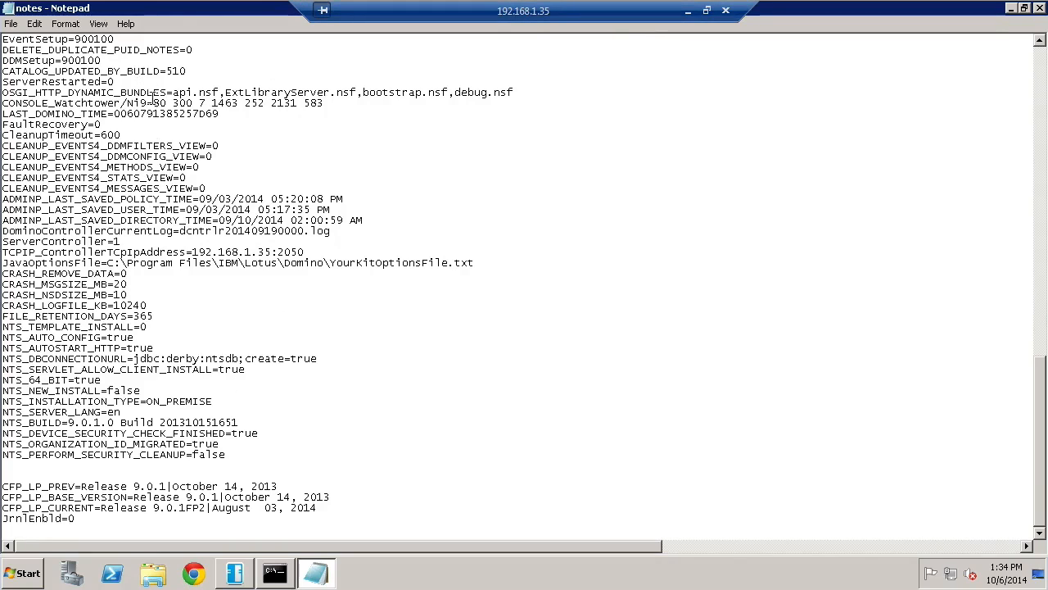
pyautogui.moveTo(173, 92); pyautogui.dragTo(3, 96)
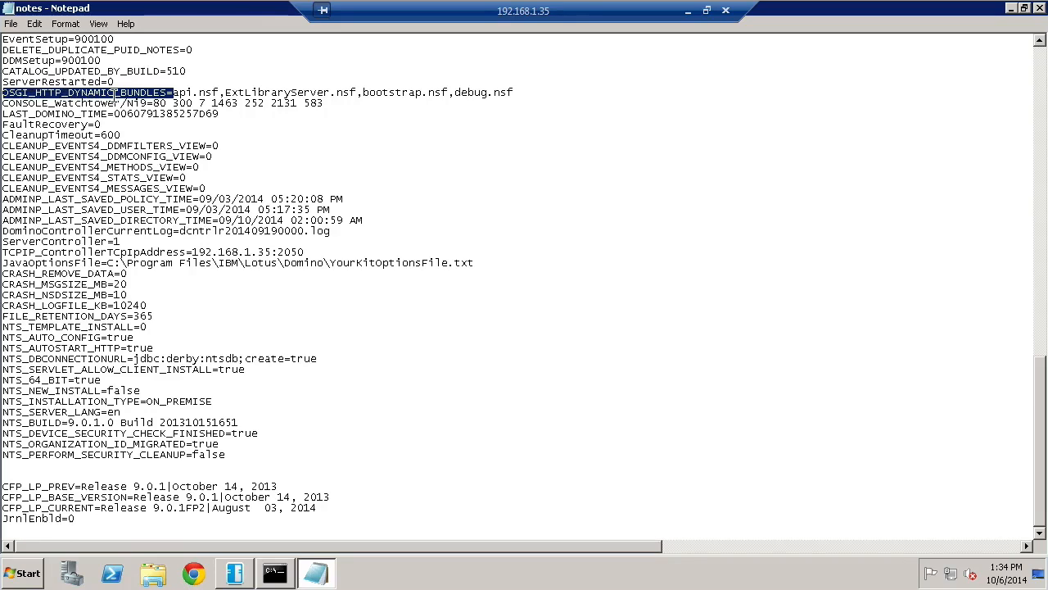
pyautogui.click(235, 109)
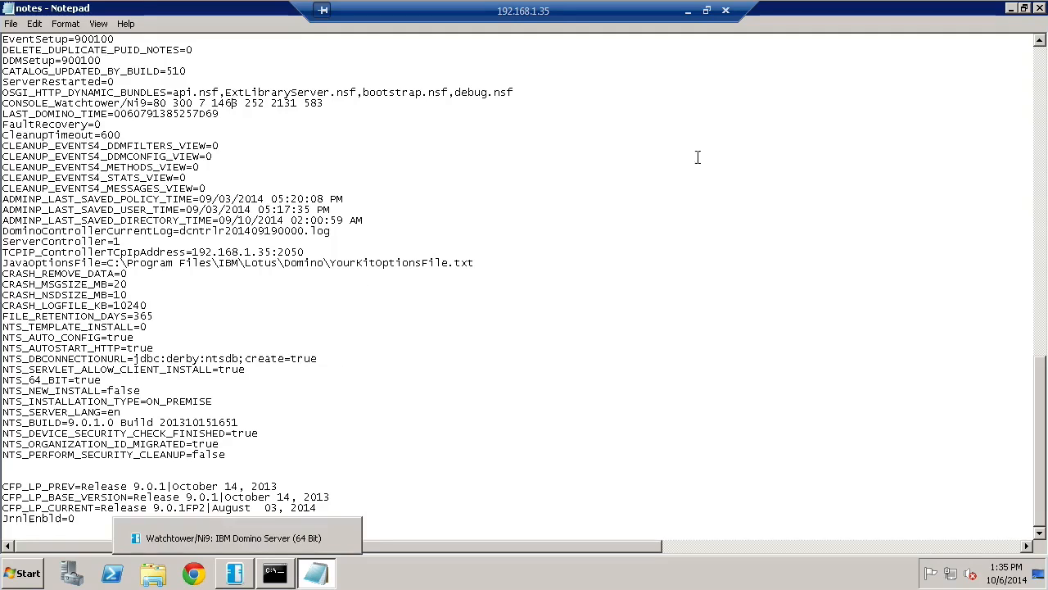
pyautogui.click(1010, 9)
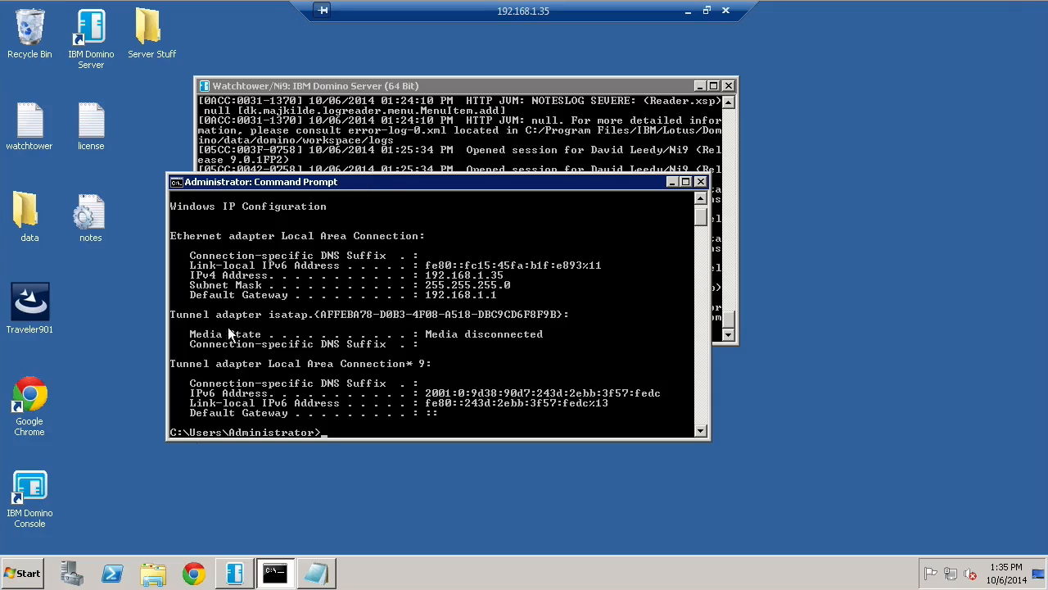
# Return to IBM Notes and clear the selection of Admin workspace tiles
pyautogui.click(688, 12)
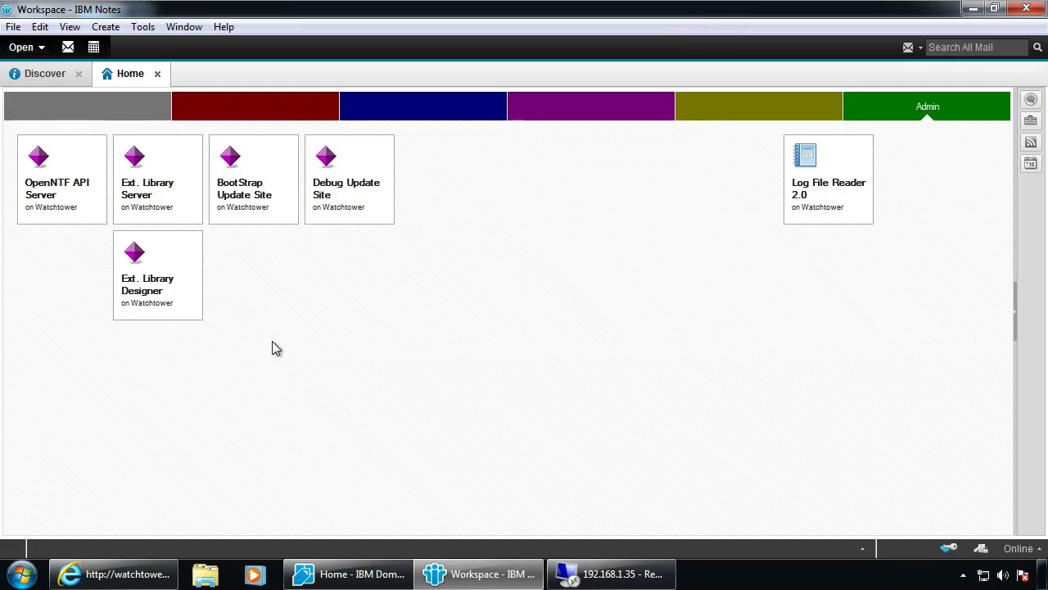
pyautogui.click(83, 179)
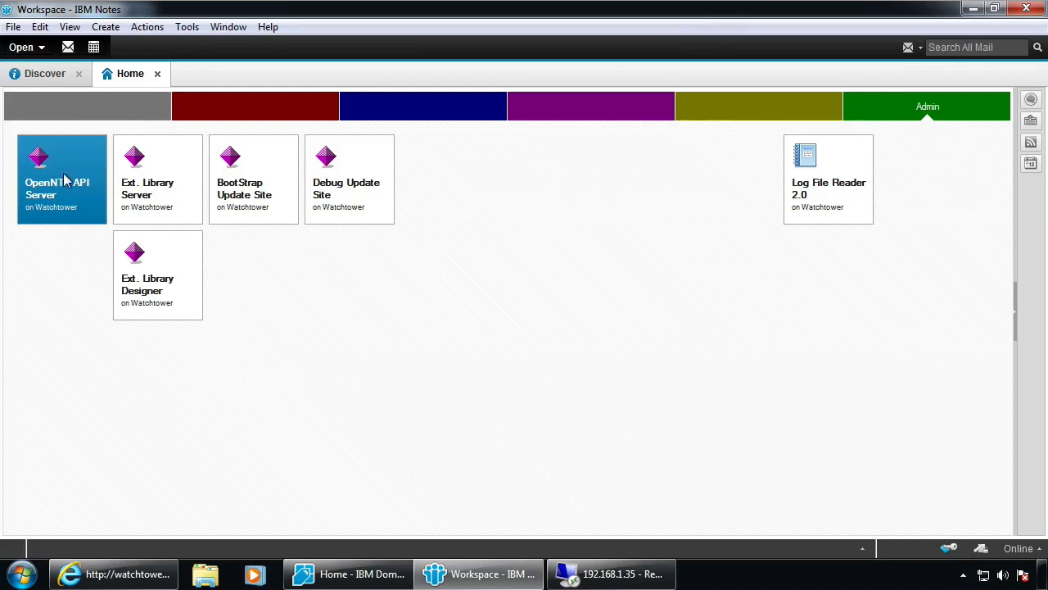
pyautogui.click(349, 190)
pyautogui.click(33, 181)
pyautogui.click(418, 342)
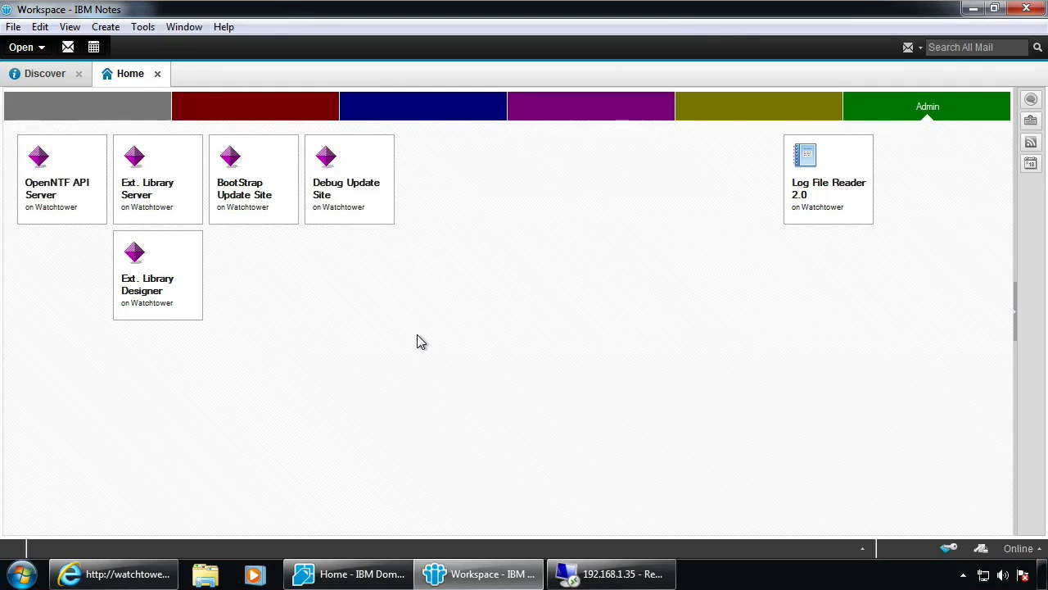
# Start a new application using the Eclipse Update Site template from Watchtower/Ni9, with advanced templates shown
pyautogui.hotkey('ctrl', 'n')
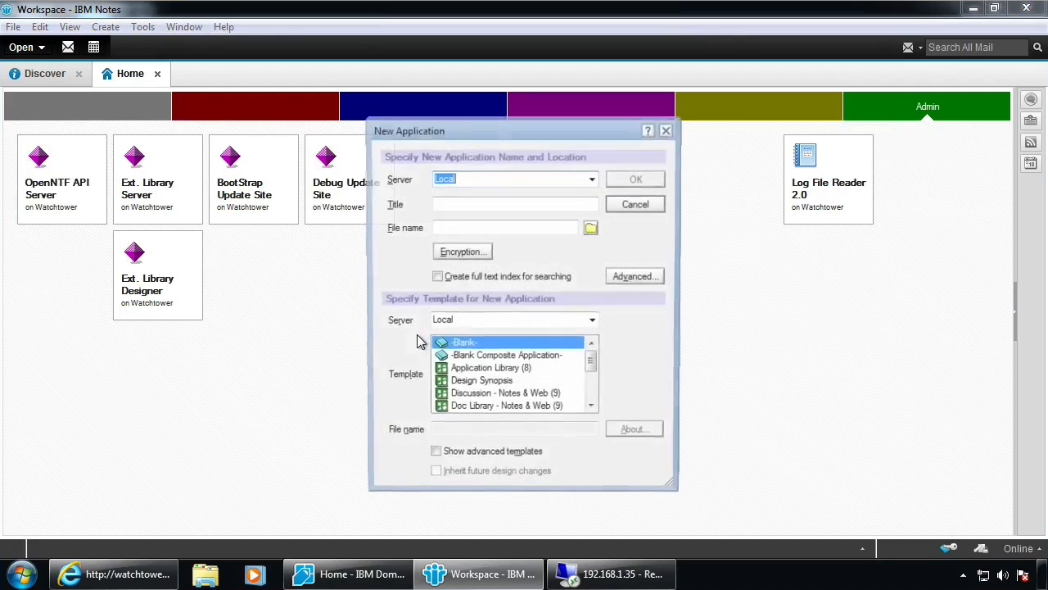
pyautogui.click(434, 459)
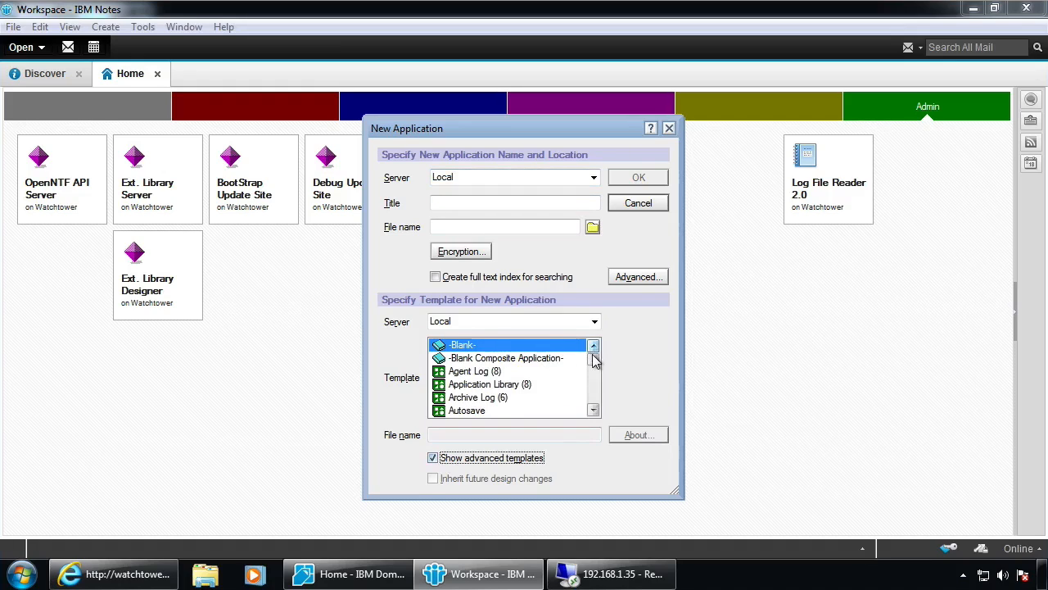
pyautogui.scroll(-1, 595, 373)
pyautogui.scroll(-5, 595, 373)
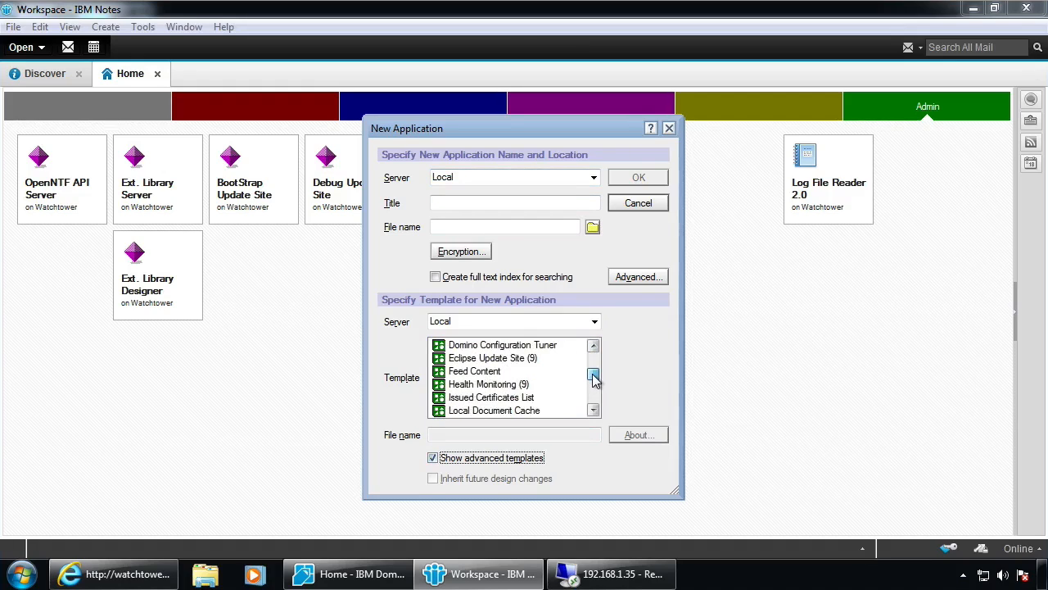
pyautogui.moveTo(594, 382); pyautogui.dragTo(595, 409)
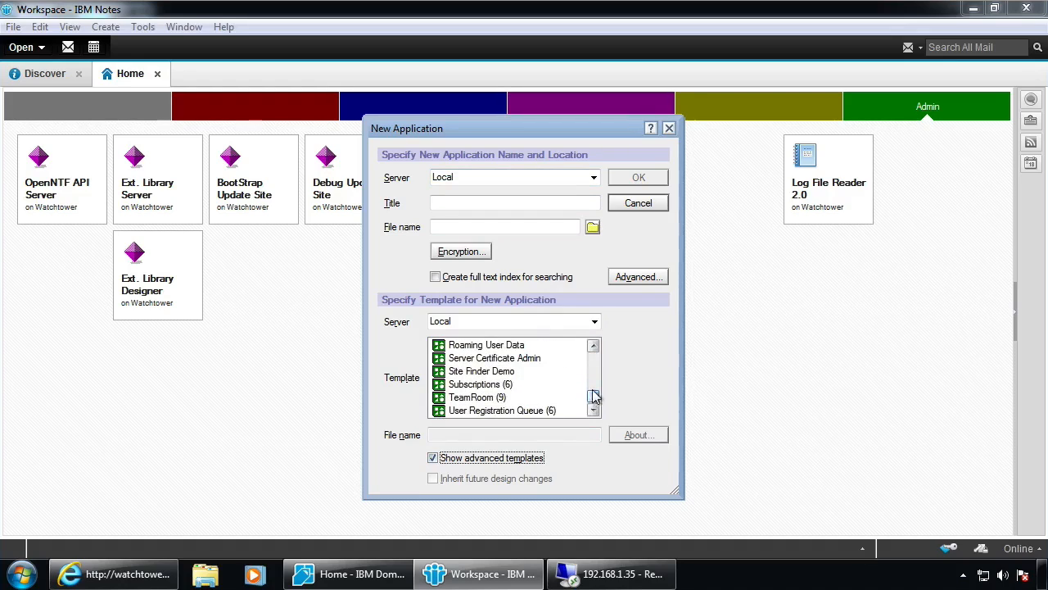
pyautogui.click(595, 321)
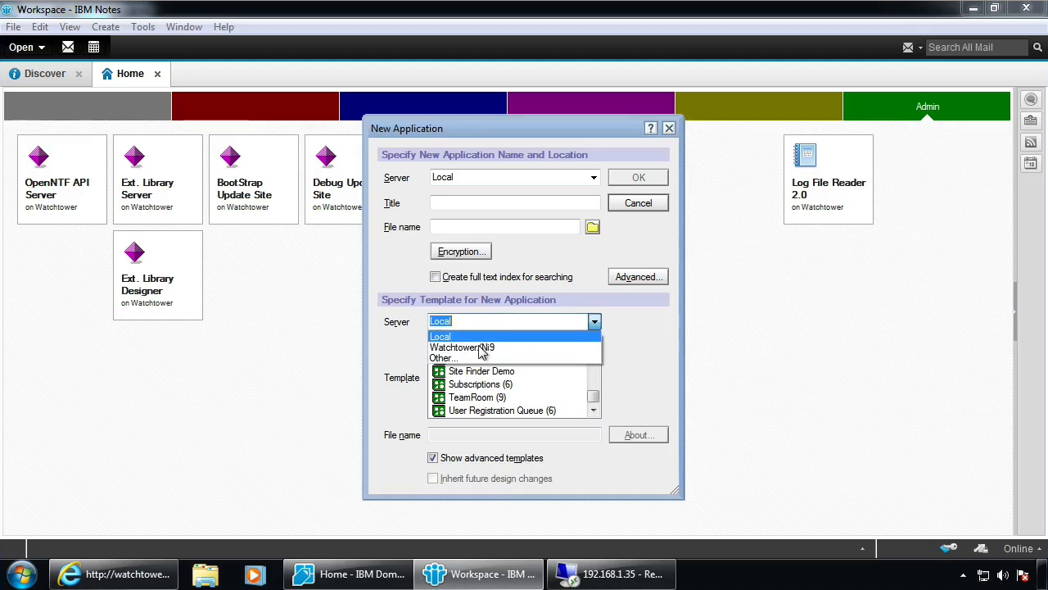
pyautogui.click(484, 348)
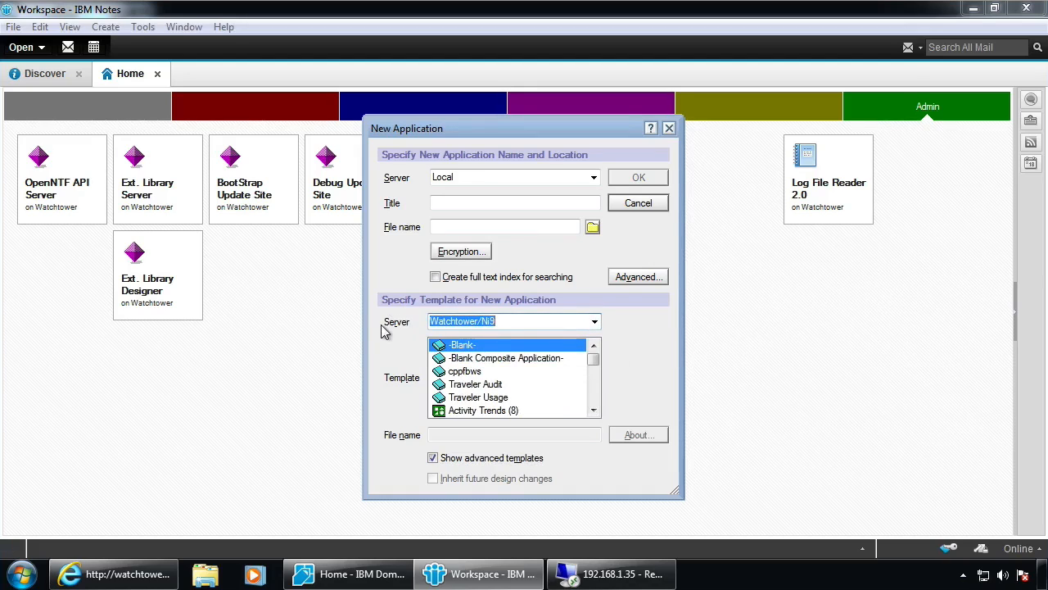
pyautogui.scroll(-1, 598, 397)
pyautogui.scroll(-2, 598, 401)
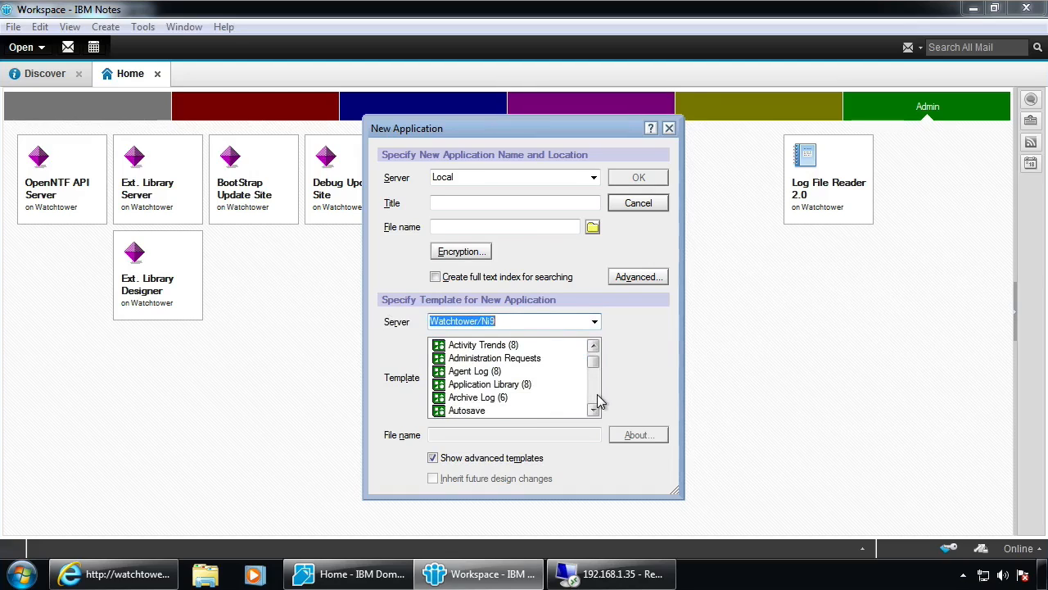
pyautogui.scroll(-3, 598, 400)
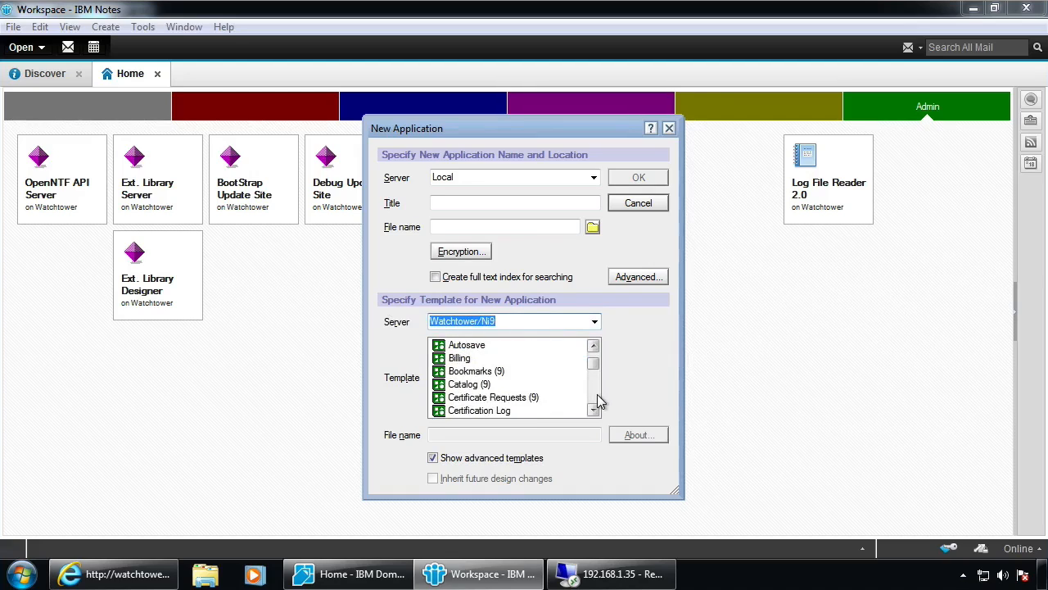
pyautogui.scroll(-2, 597, 396)
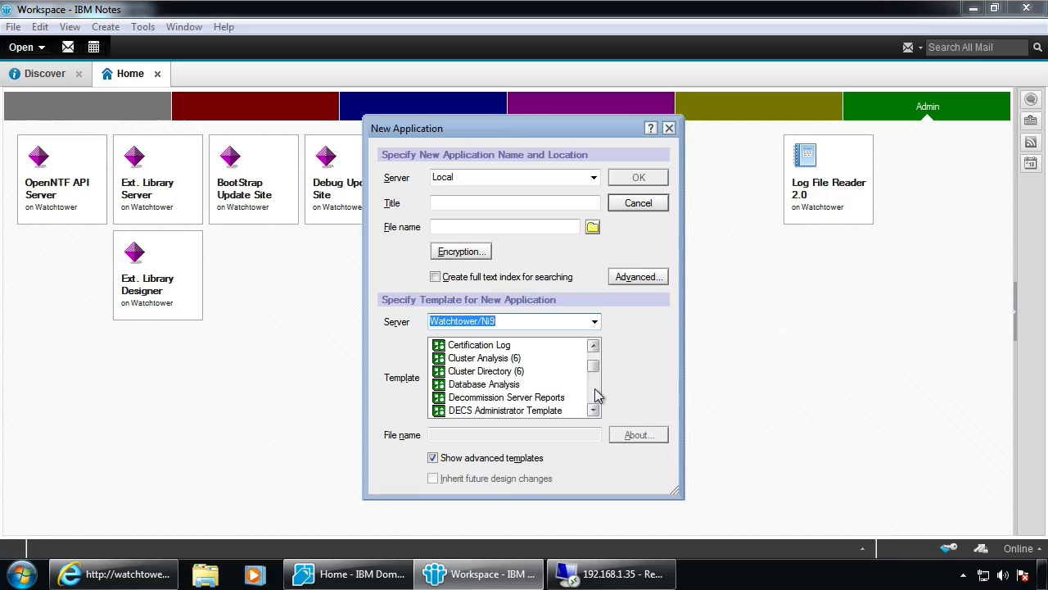
pyautogui.scroll(-2, 598, 396)
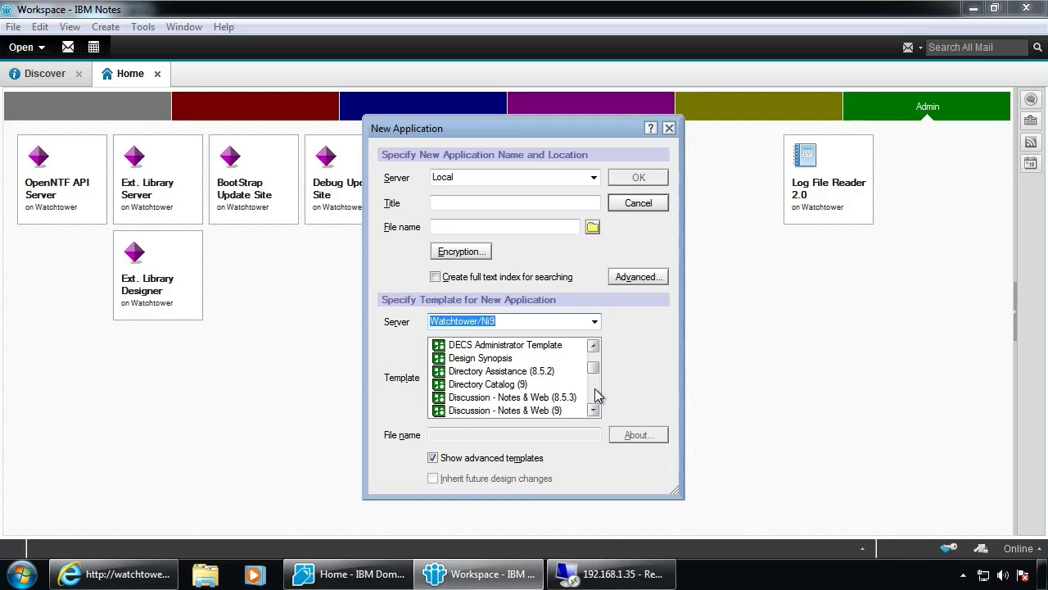
pyautogui.scroll(-2, 598, 395)
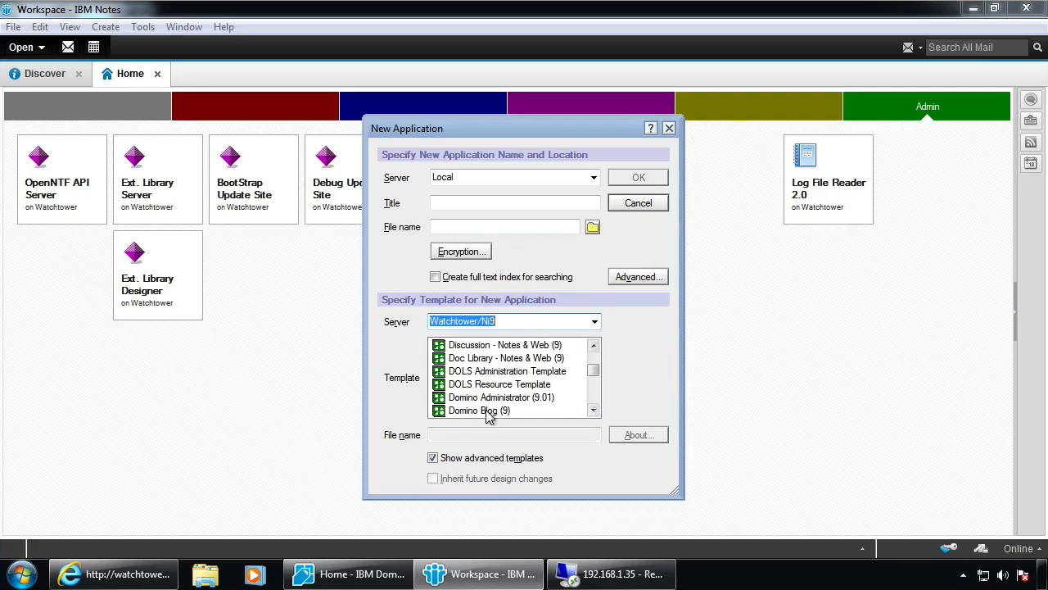
pyautogui.click(595, 401)
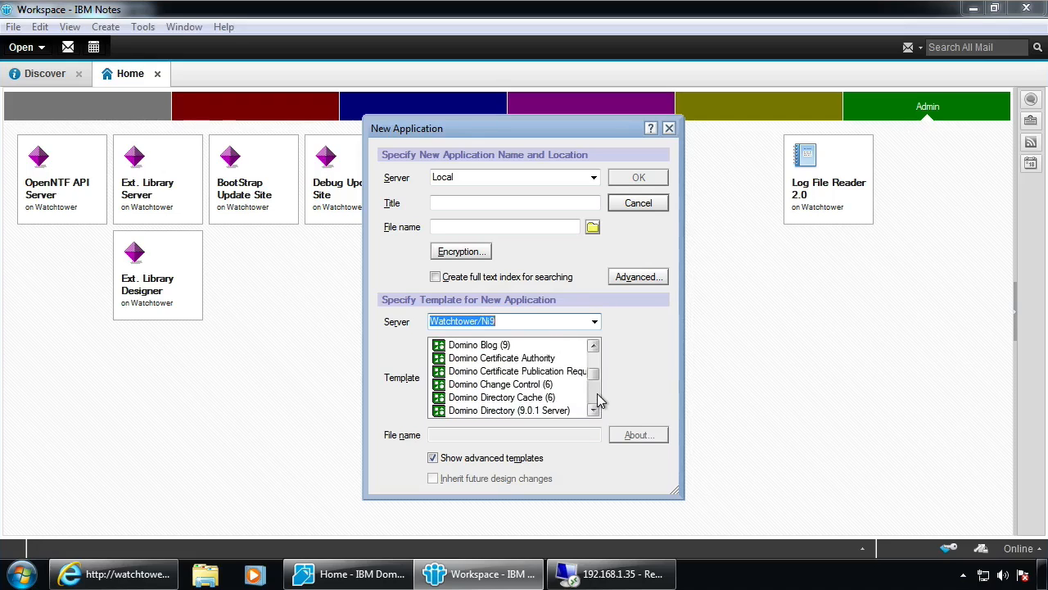
pyautogui.click(598, 401)
pyautogui.click(598, 401)
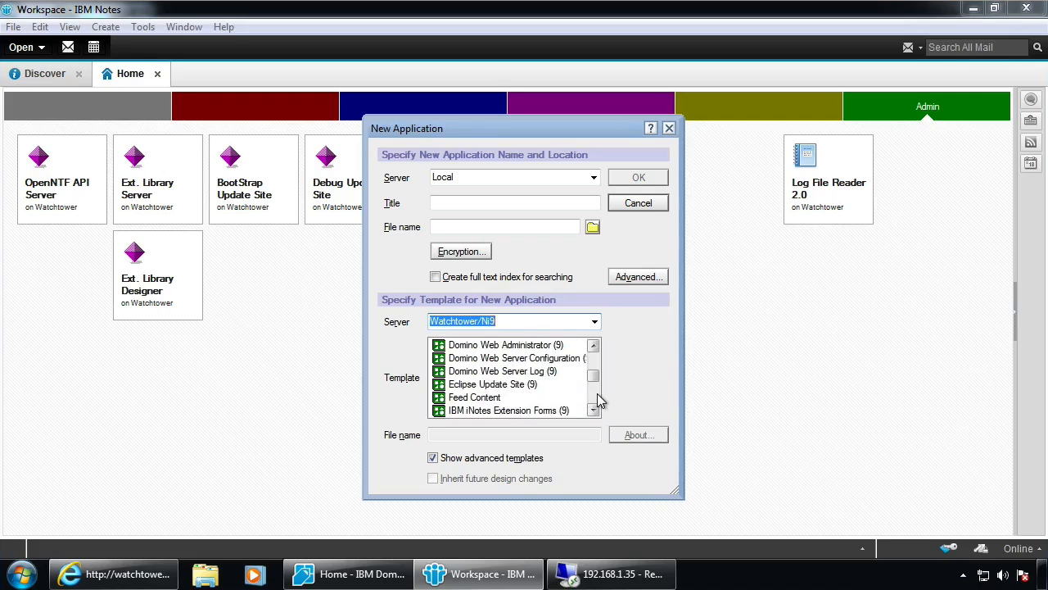
pyautogui.click(485, 386)
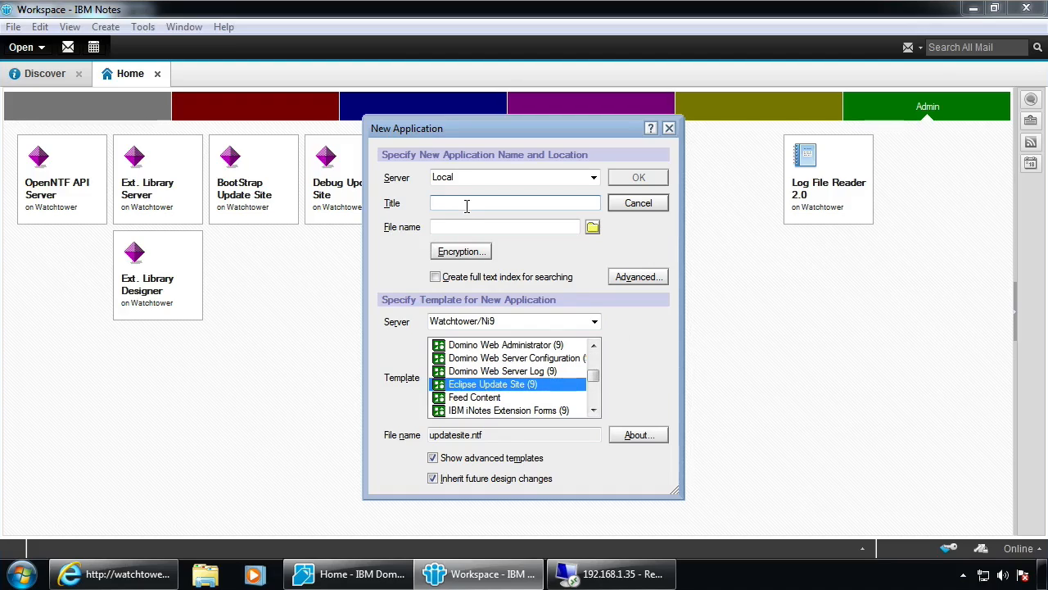
# Title it Test DB, name the file testUpdate.nsf, place it on Watchtower/Ni9, and create it
pyautogui.write('Test DB')
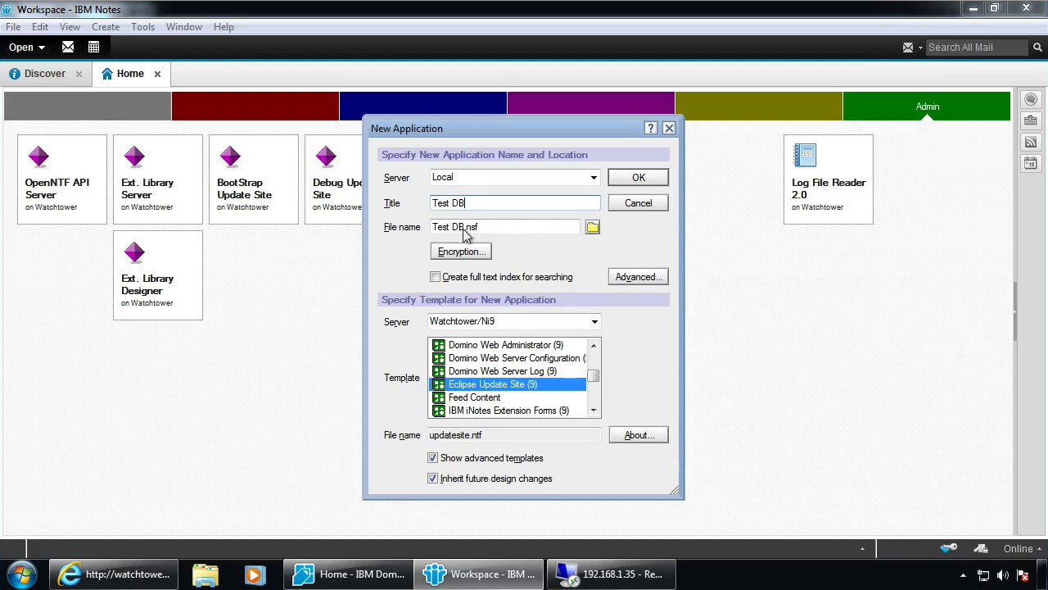
pyautogui.moveTo(464, 228); pyautogui.dragTo(419, 231)
pyautogui.write('test')
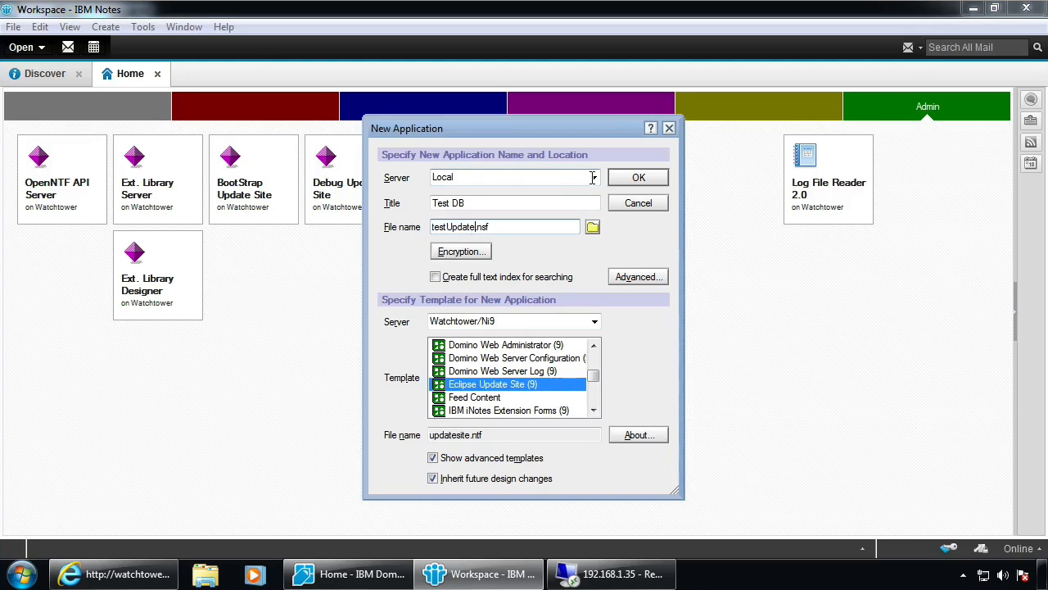
pyautogui.click(521, 180)
pyautogui.click(461, 204)
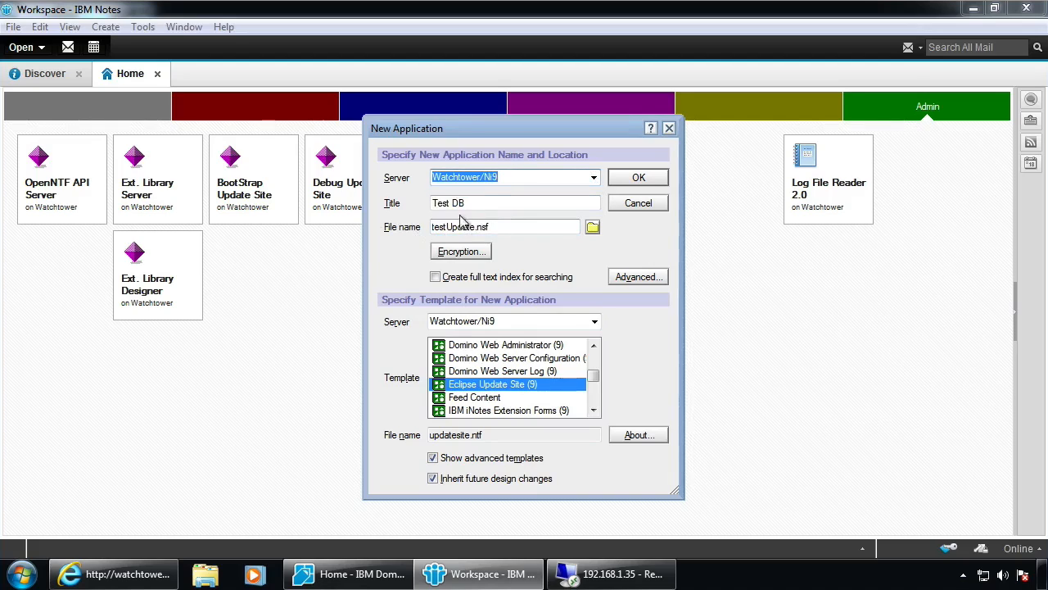
pyautogui.click(638, 180)
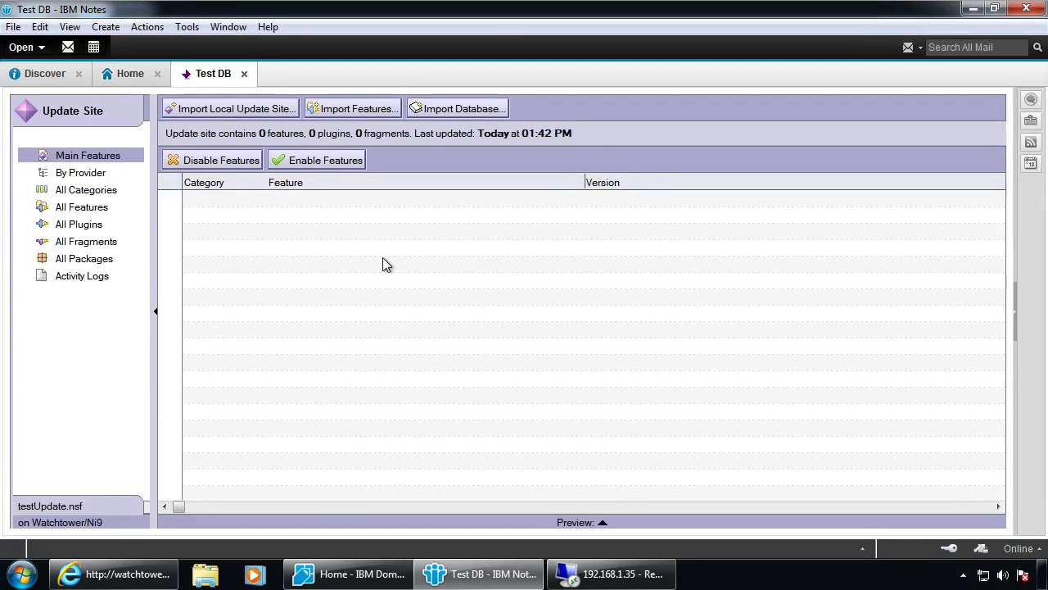
# Cancel the local update site import, close Test DB, and place its tile beneath Log File Reader 2.0
pyautogui.click(221, 108)
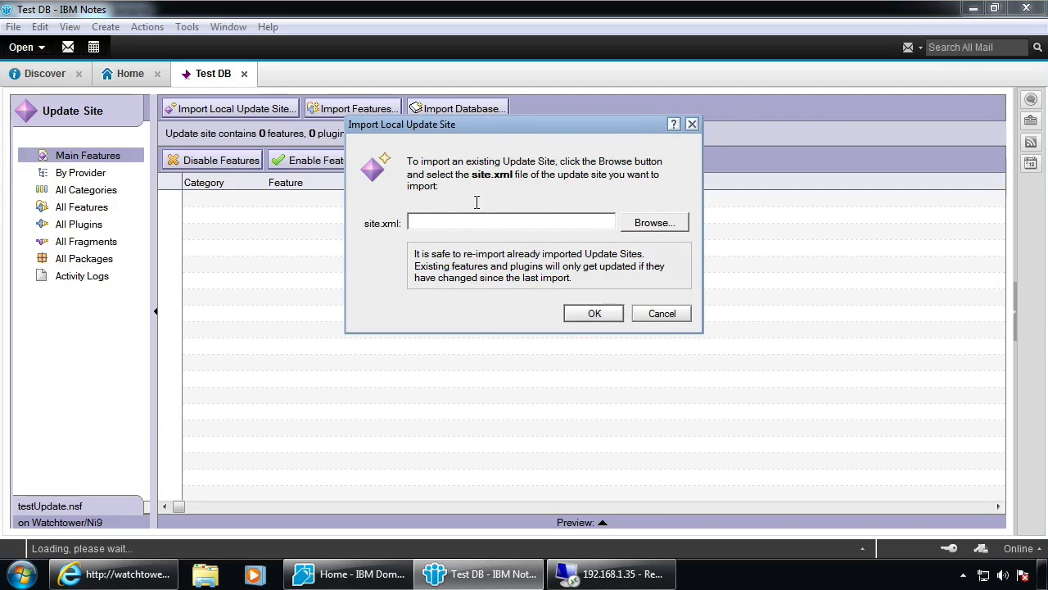
pyautogui.click(664, 324)
pyautogui.press('Escape')
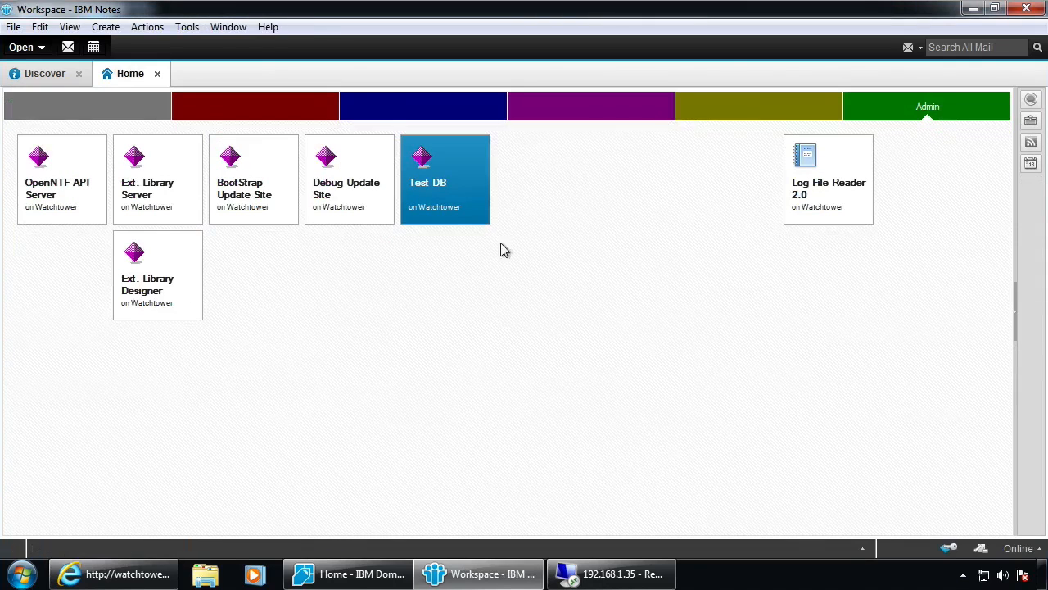
pyautogui.moveTo(440, 199); pyautogui.dragTo(847, 322)
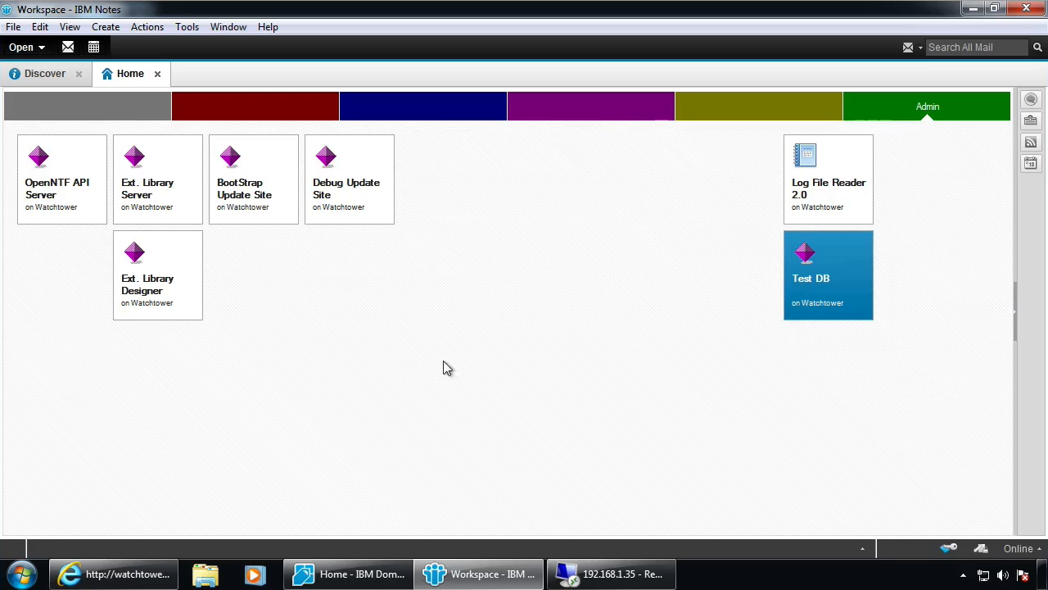
pyautogui.click(629, 576)
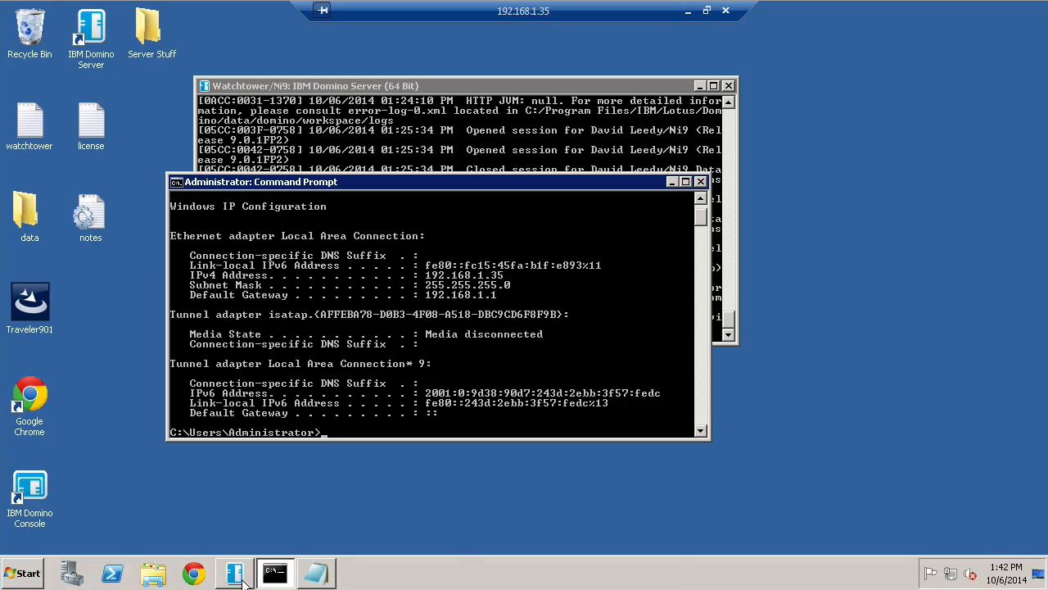
pyautogui.click(318, 573)
pyautogui.click(183, 292)
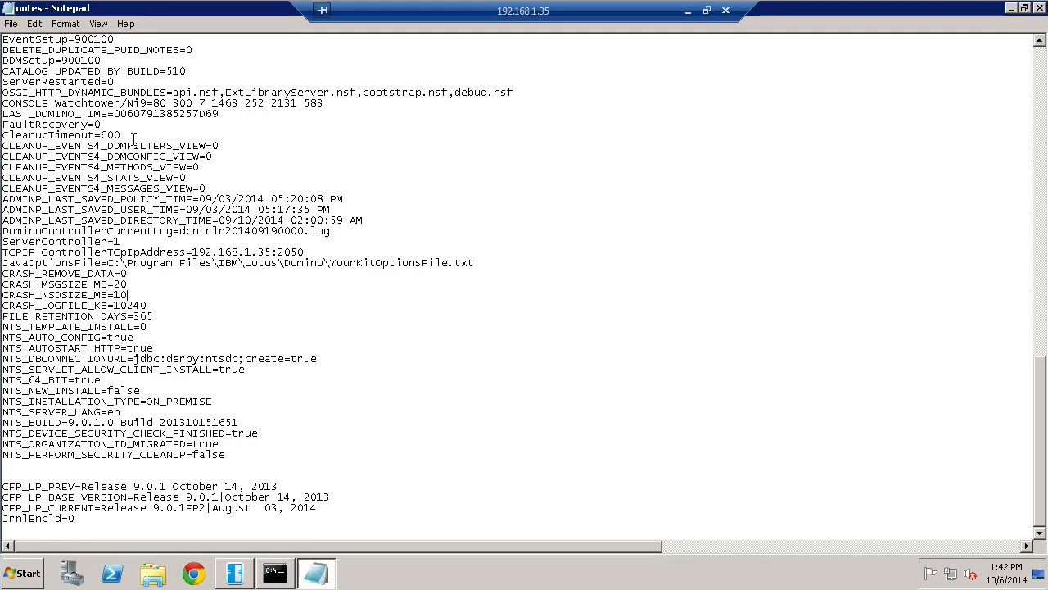
pyautogui.moveTo(76, 92); pyautogui.dragTo(194, 90)
pyautogui.click(225, 88)
pyautogui.moveTo(193, 93); pyautogui.dragTo(309, 93)
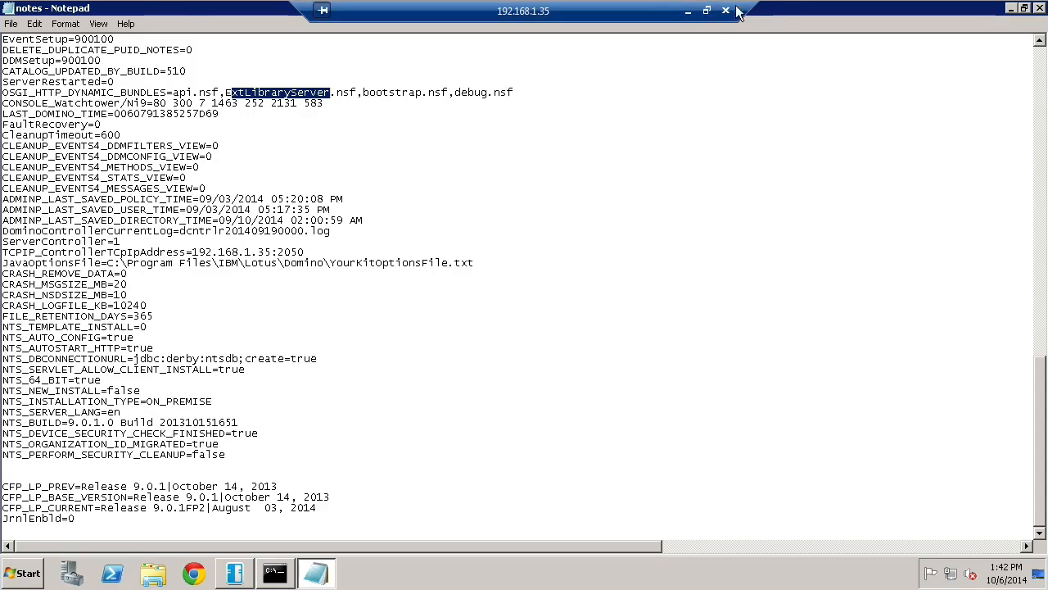
pyautogui.click(690, 16)
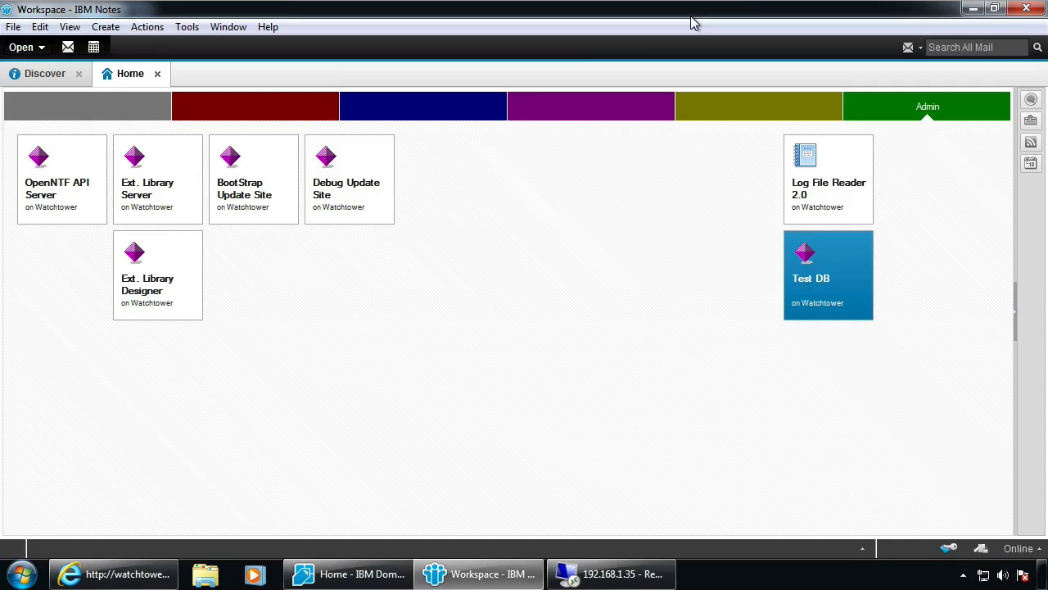
pyautogui.click(63, 186)
pyautogui.rightClick(64, 187)
pyautogui.moveTo(122, 276)
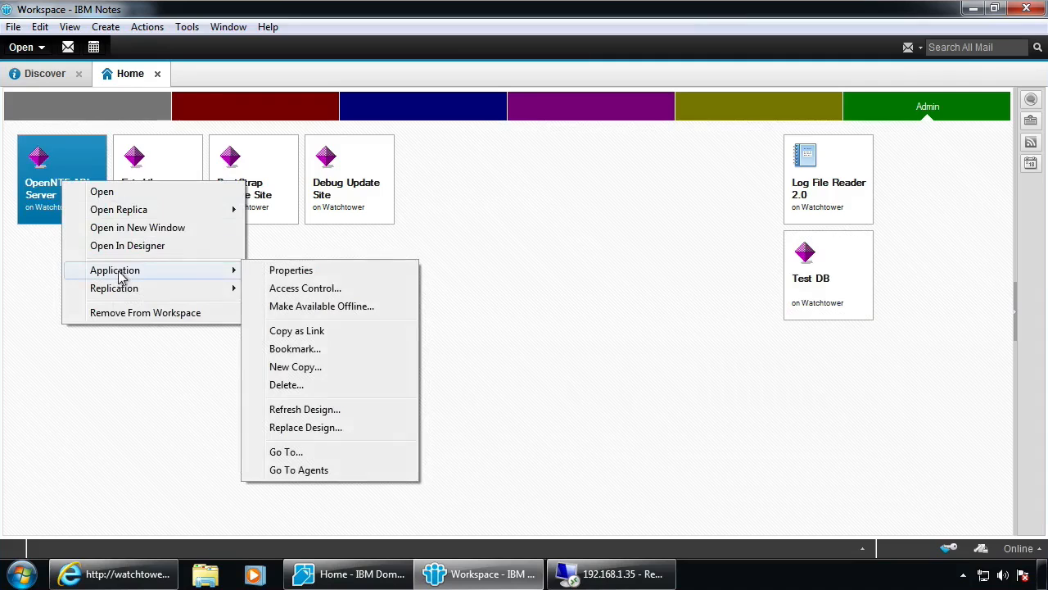
pyautogui.click(328, 270)
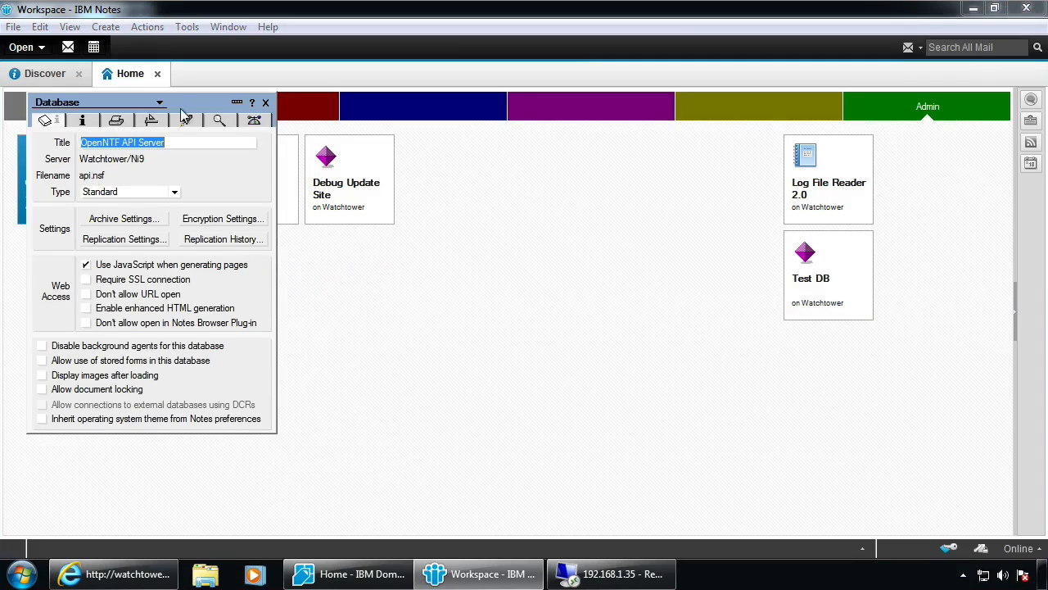
pyautogui.moveTo(205, 102); pyautogui.dragTo(566, 153)
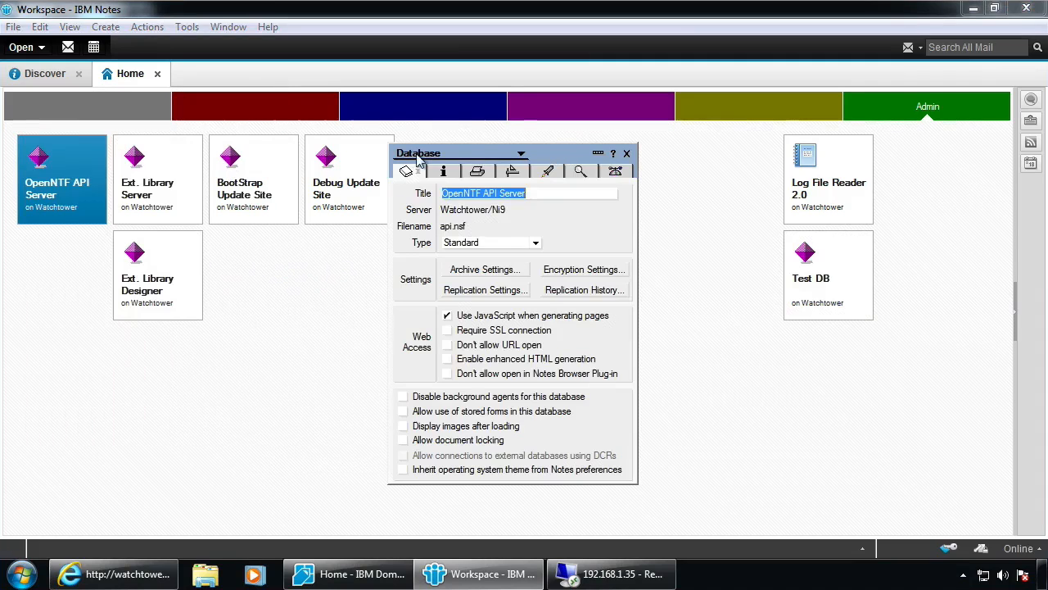
pyautogui.click(147, 174)
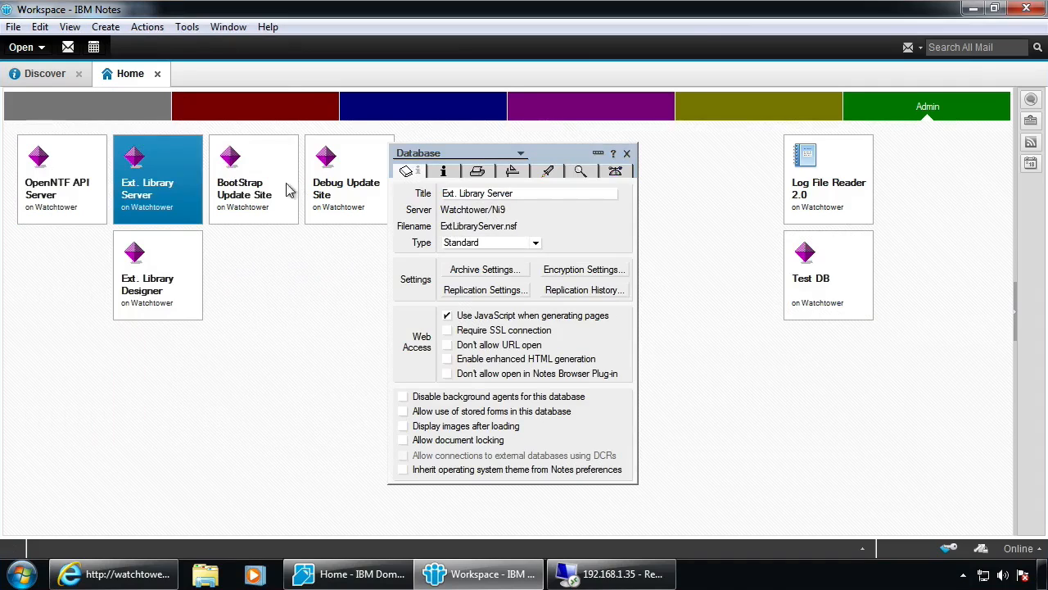
pyautogui.click(259, 171)
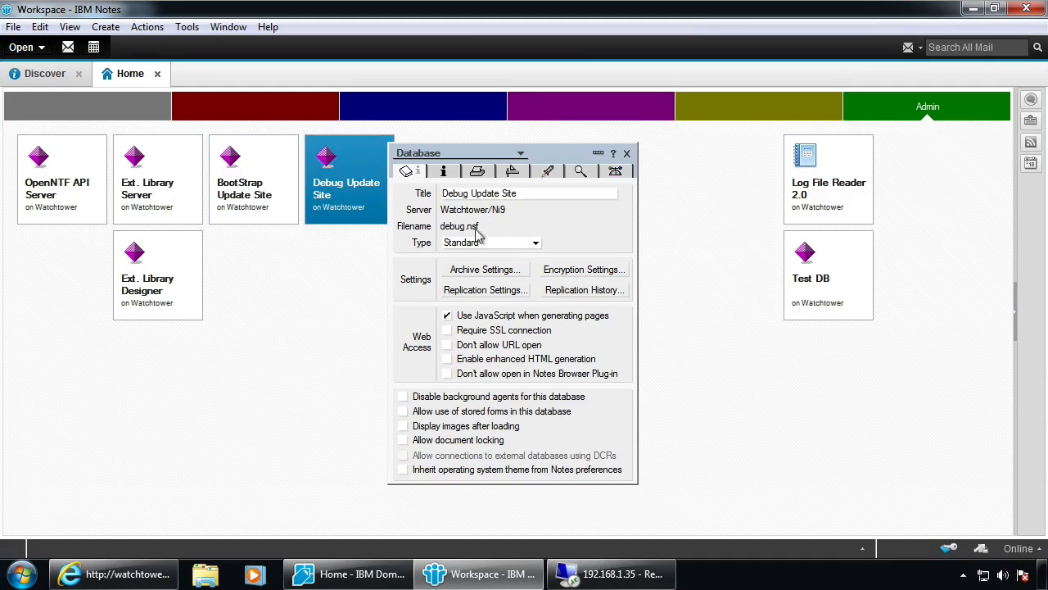
pyautogui.click(627, 153)
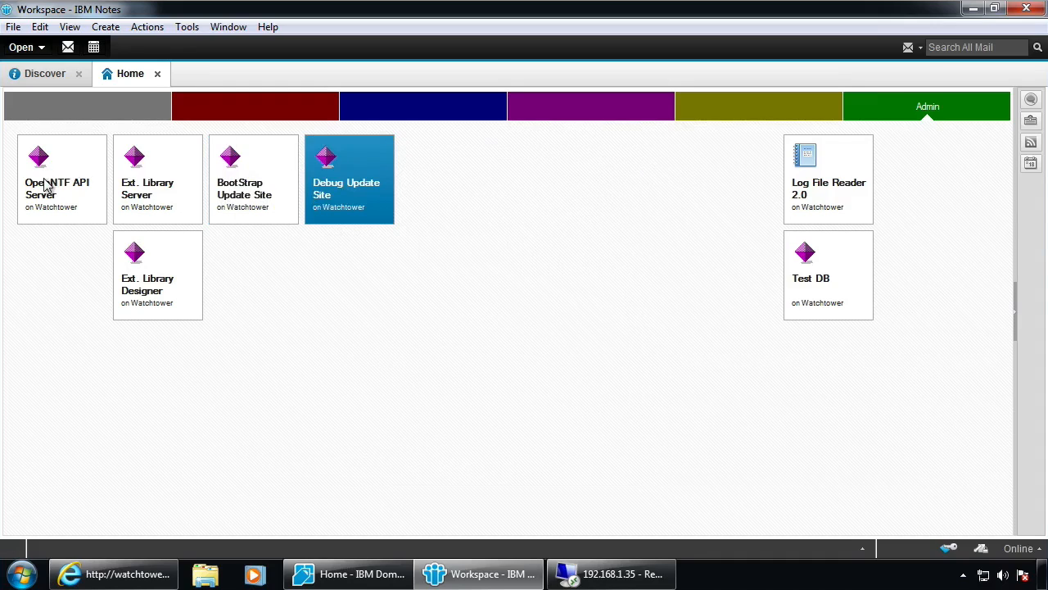
pyautogui.click(241, 203)
pyautogui.rightClick(250, 187)
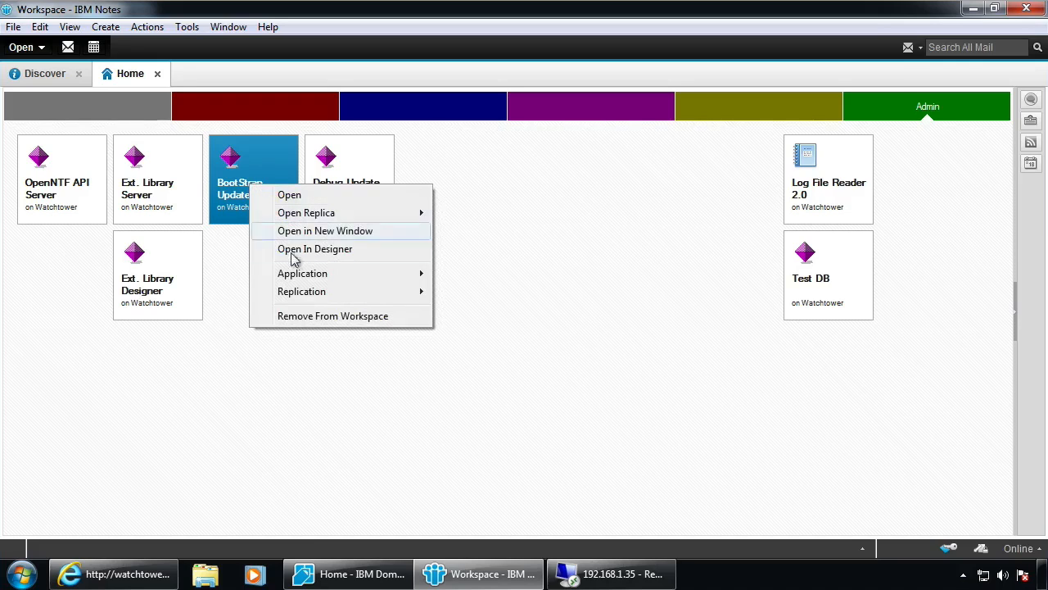
pyautogui.moveTo(295, 274)
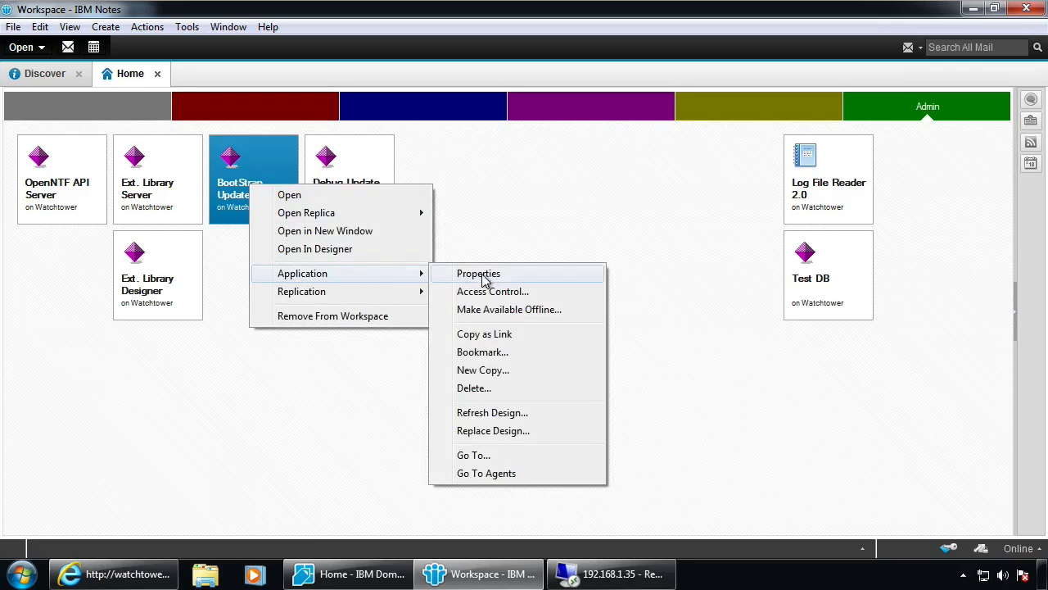
pyautogui.click(553, 275)
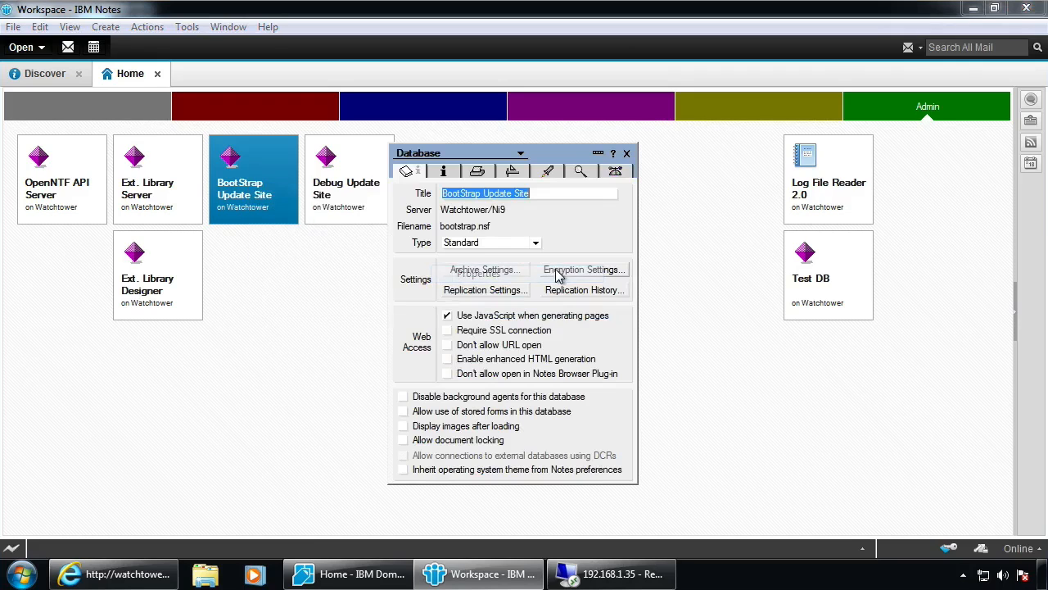
pyautogui.click(627, 153)
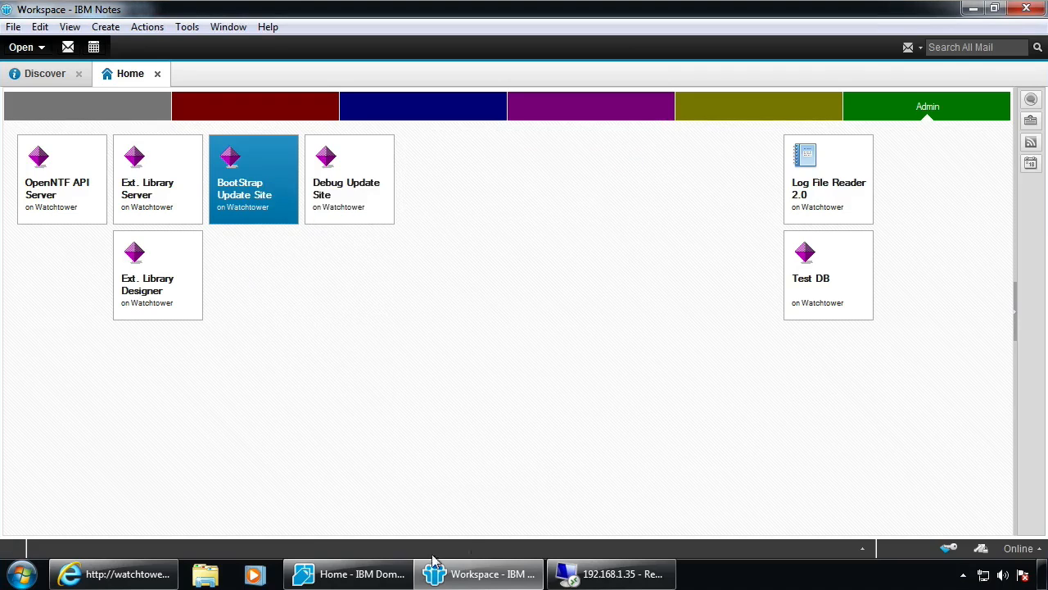
# Tick Enable Eclipse plug-in install in Domino Designer's File > Preferences and confirm with OK
pyautogui.click(332, 573)
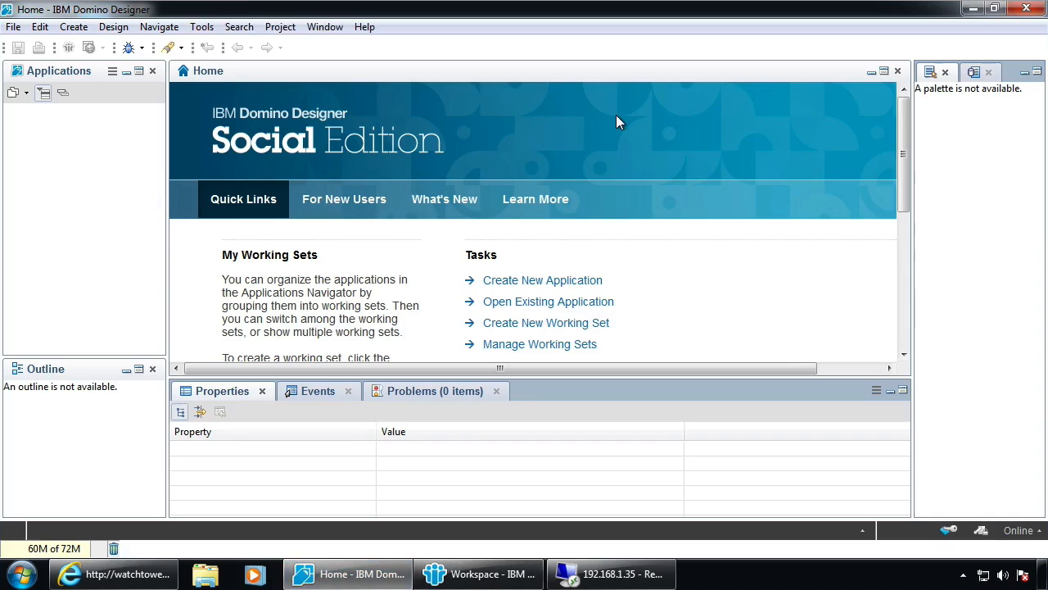
pyautogui.click(12, 27)
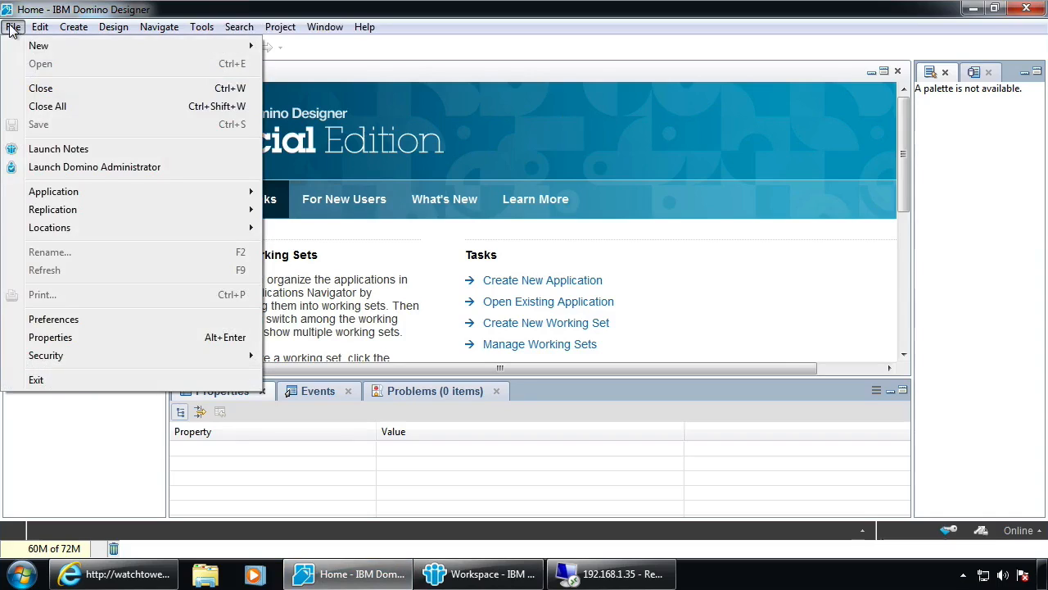
pyautogui.moveTo(53, 199)
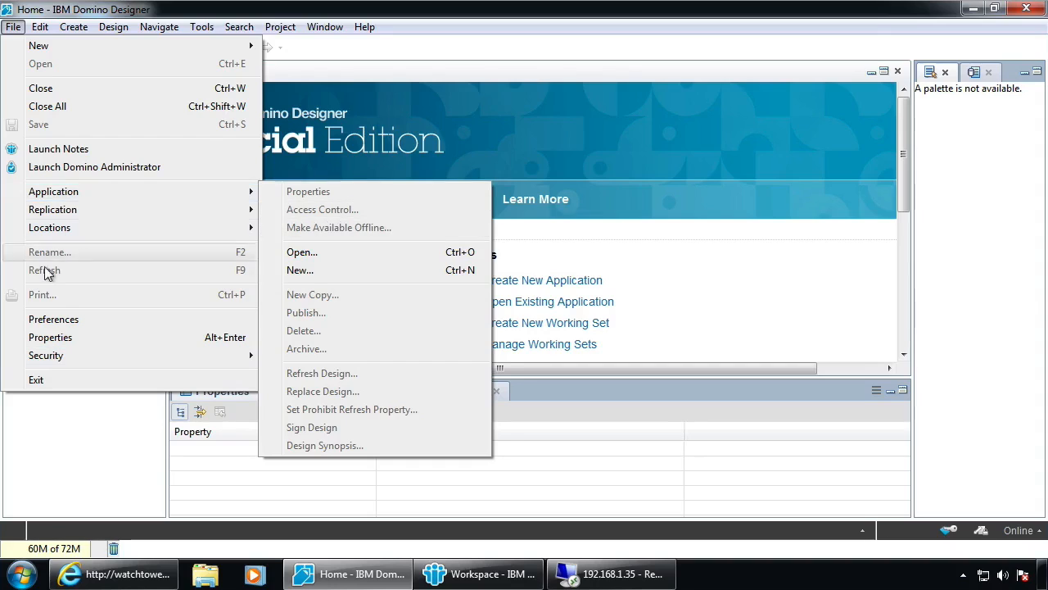
pyautogui.click(71, 429)
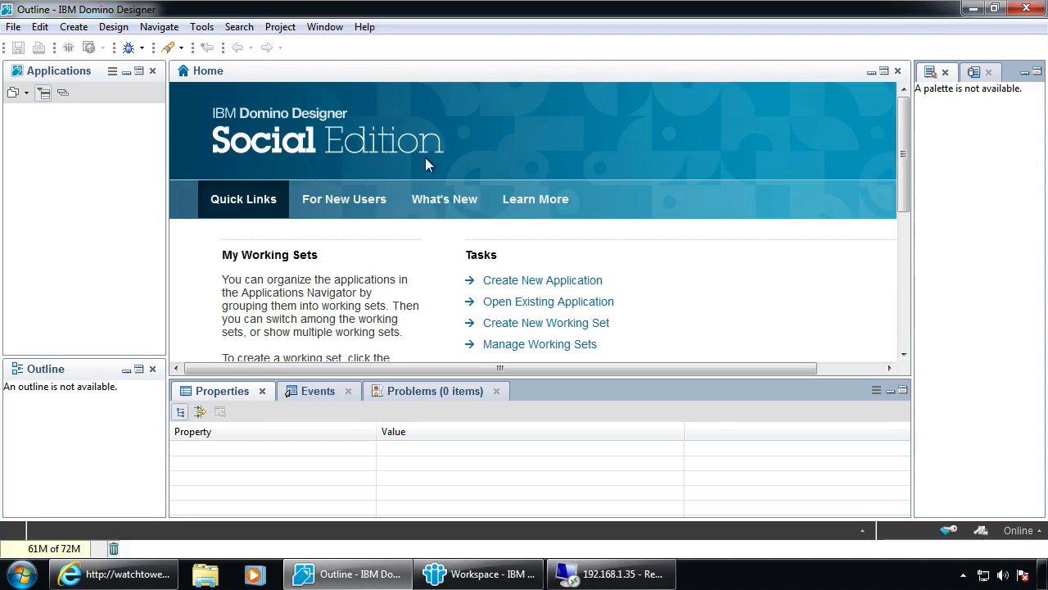
pyautogui.click(11, 30)
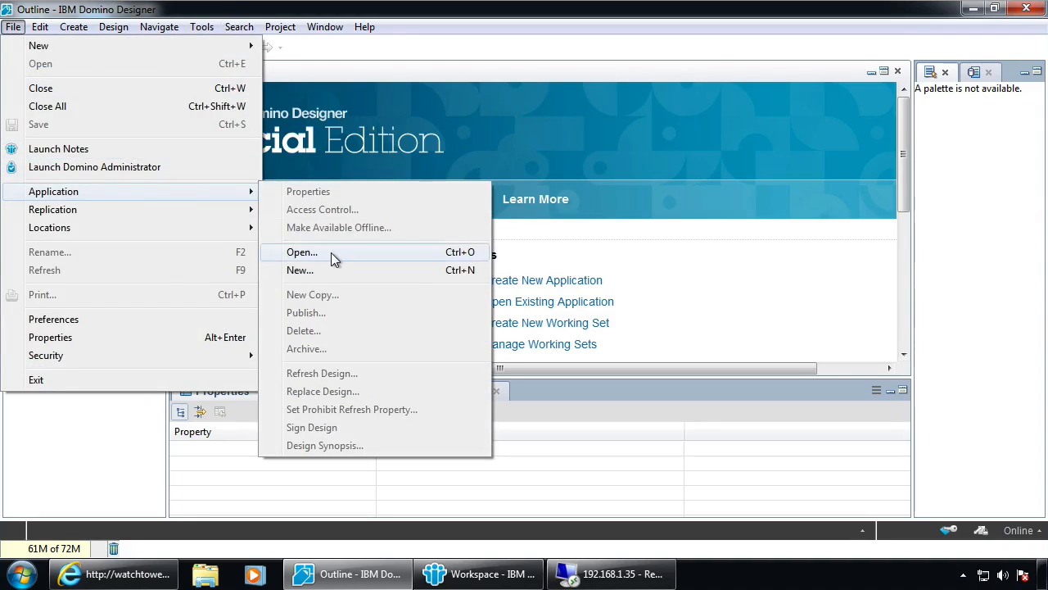
pyautogui.click(72, 319)
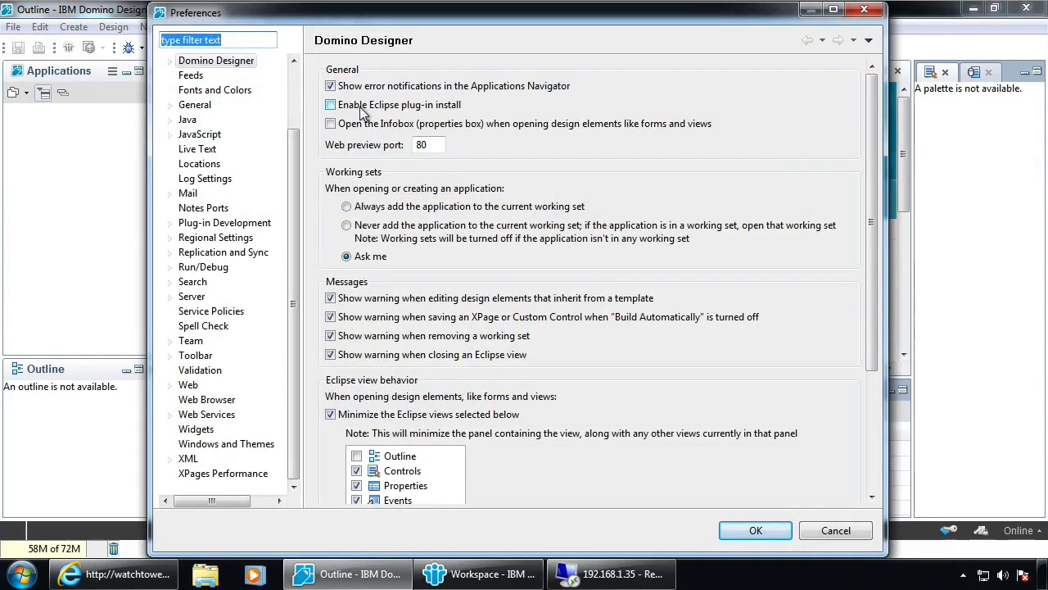
pyautogui.click(331, 107)
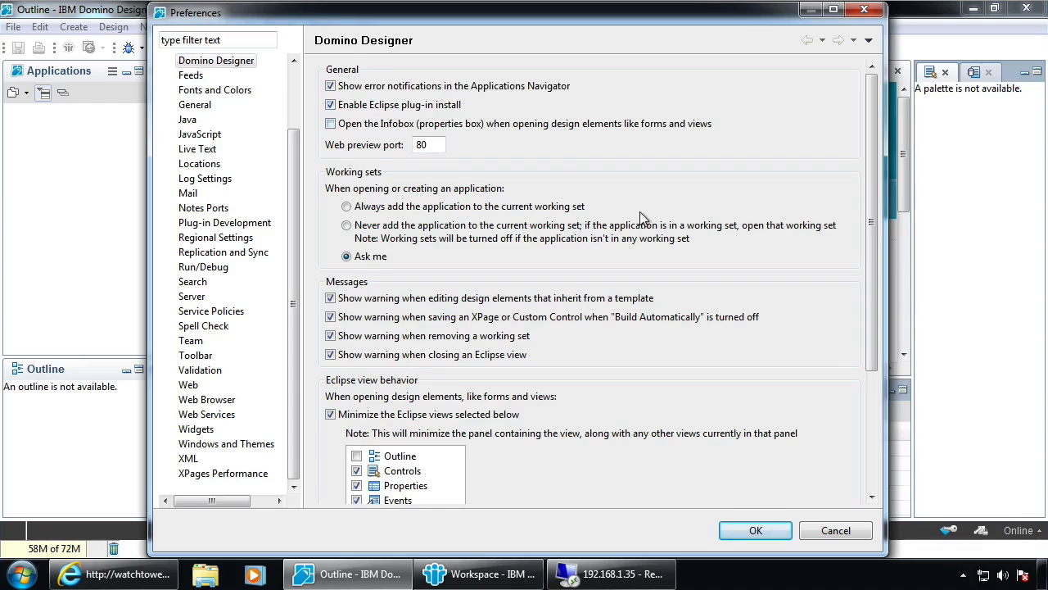
pyautogui.click(759, 529)
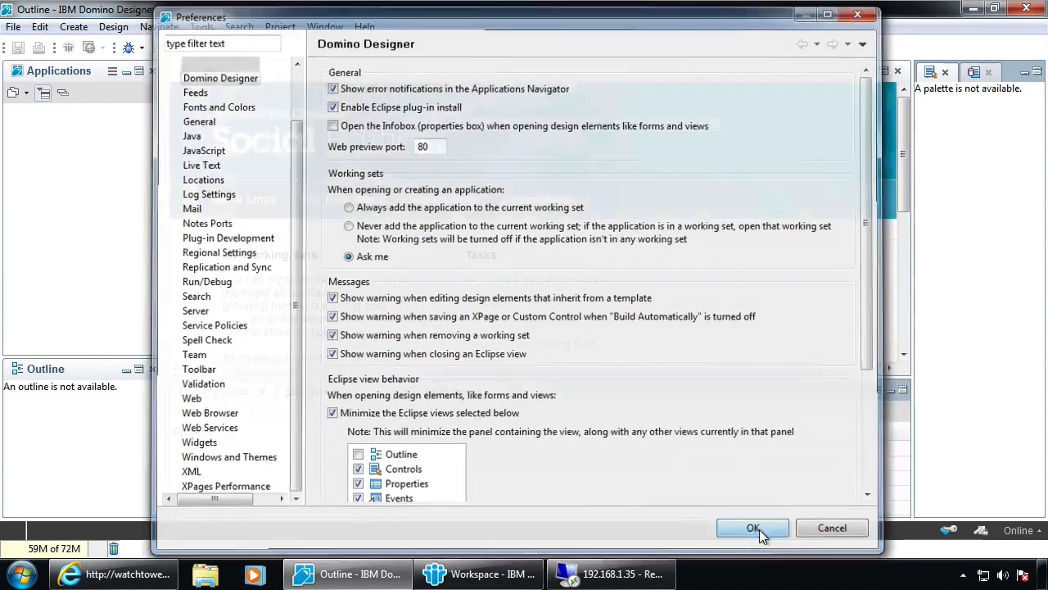
pyautogui.click(13, 29)
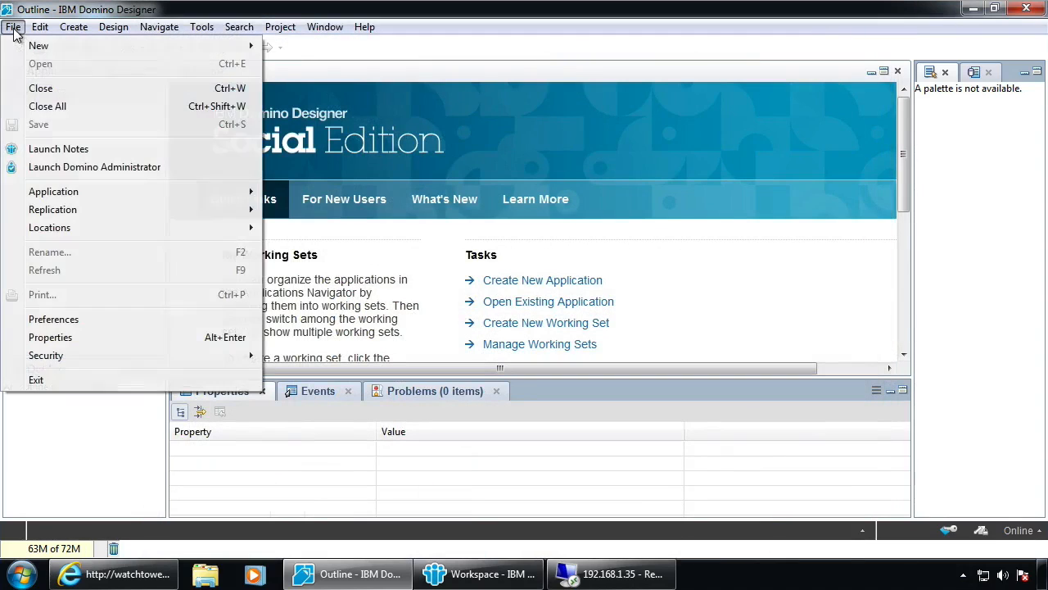
# Add a BootStrap Project remote update site at watchtower.notesin9.com/bootstrap.nsf
pyautogui.moveTo(231, 190)
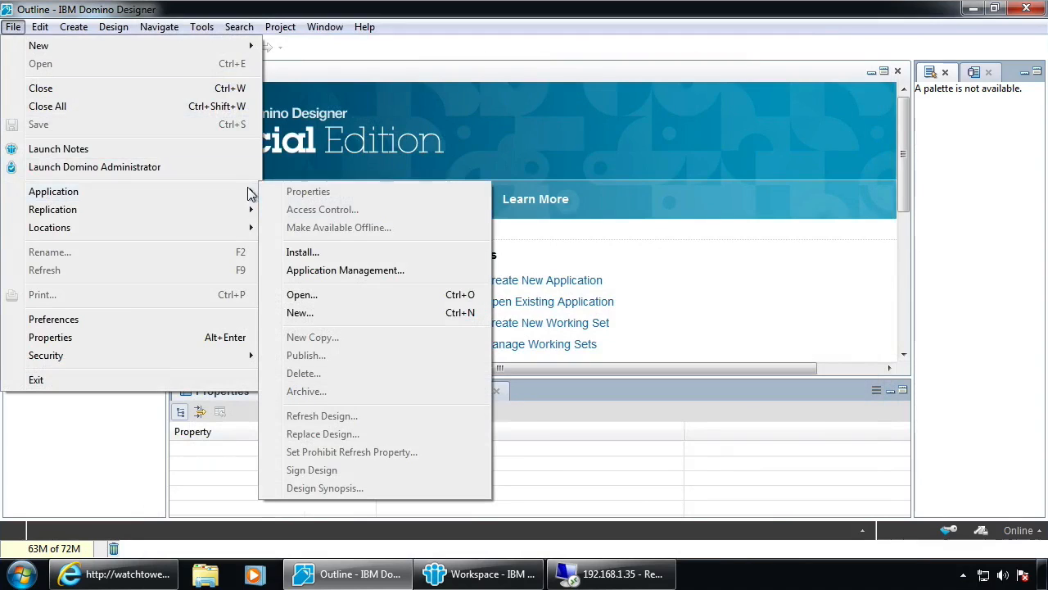
pyautogui.click(295, 253)
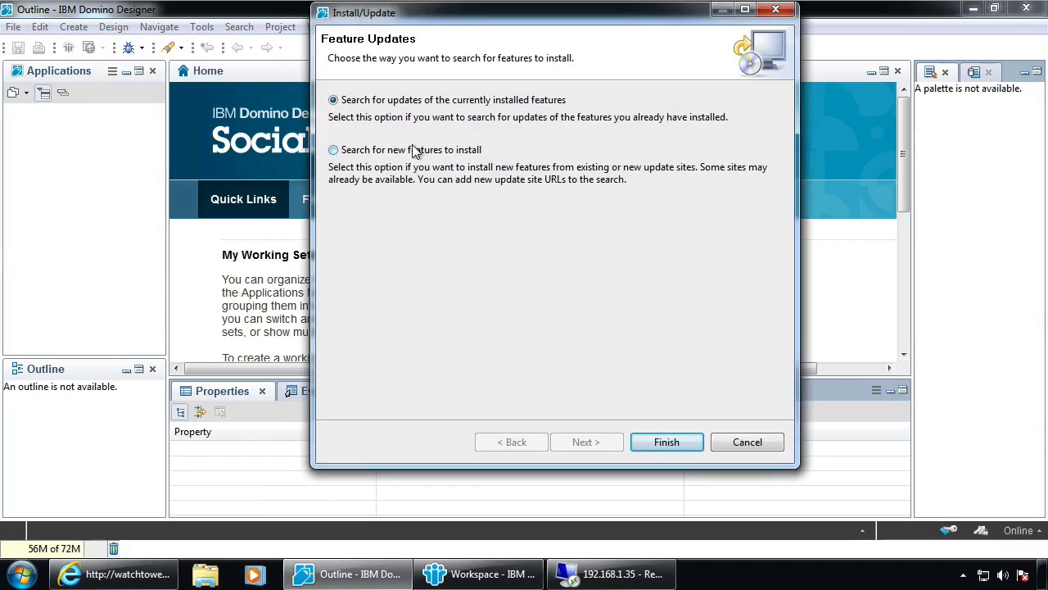
pyautogui.click(360, 151)
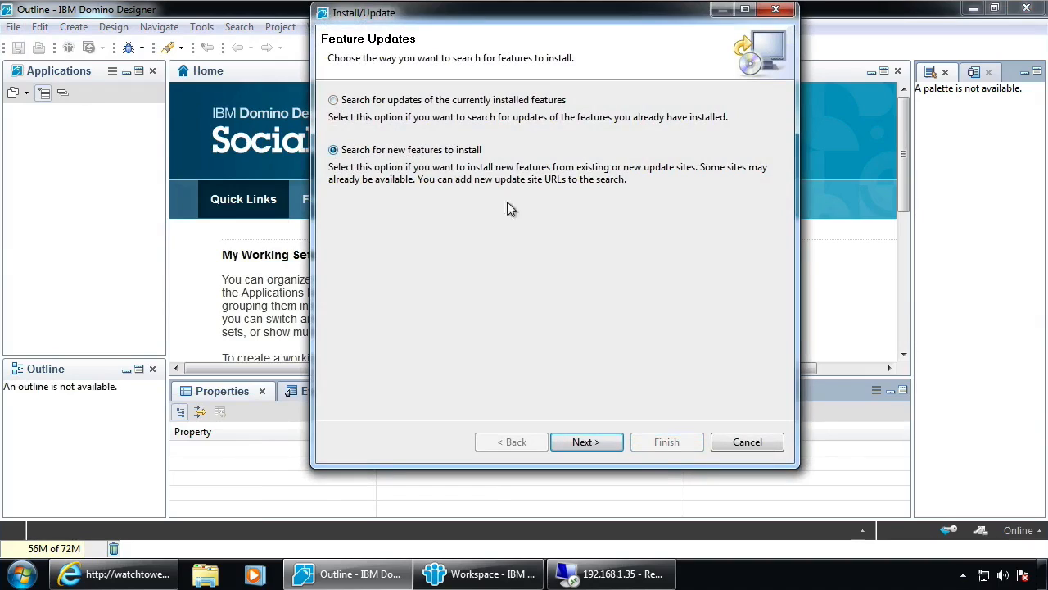
pyautogui.click(586, 441)
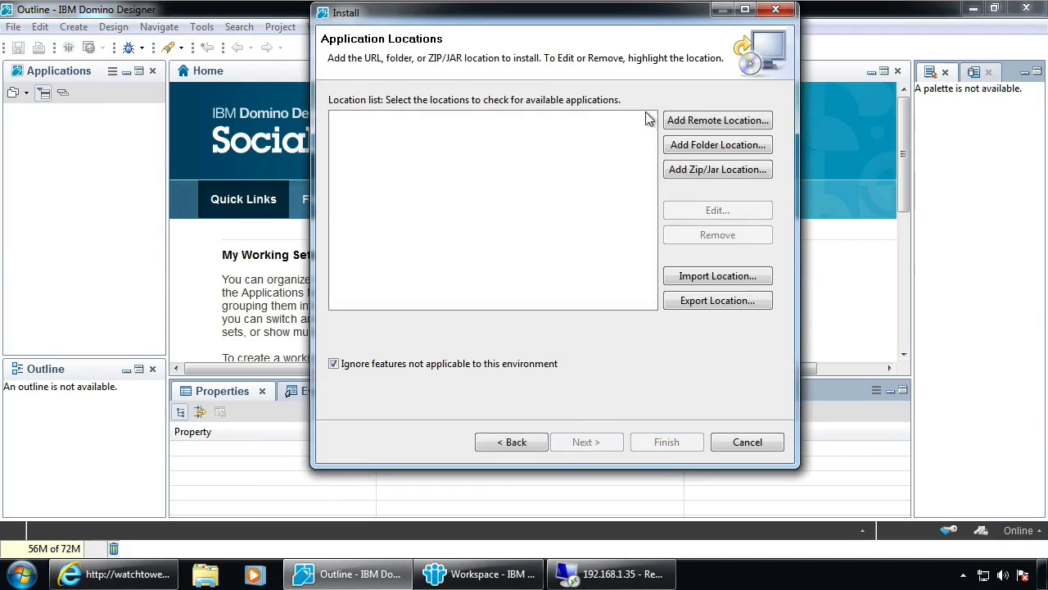
pyautogui.click(717, 121)
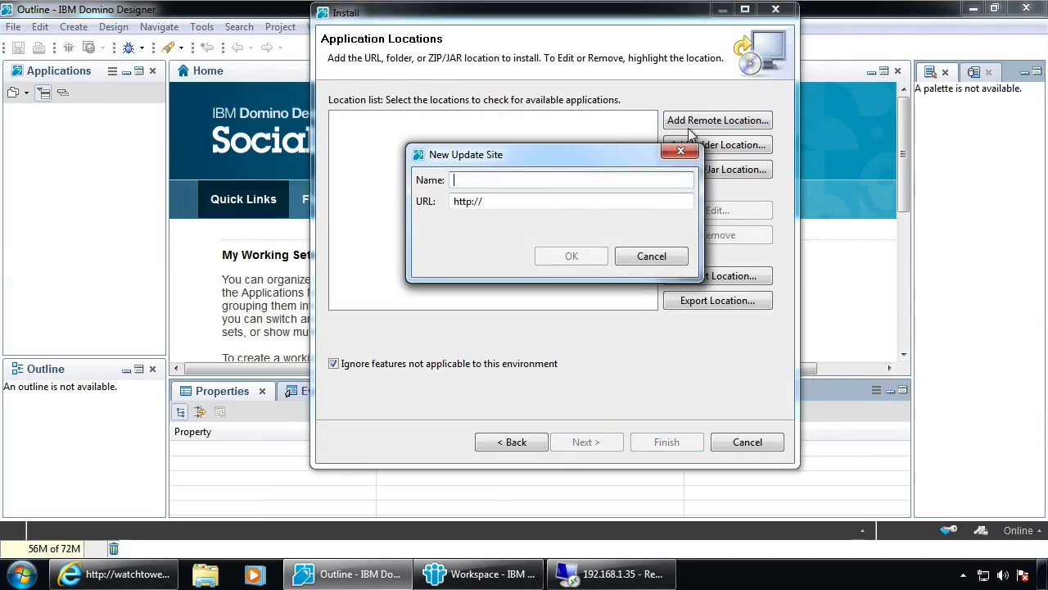
pyautogui.write('BootStrap Project')
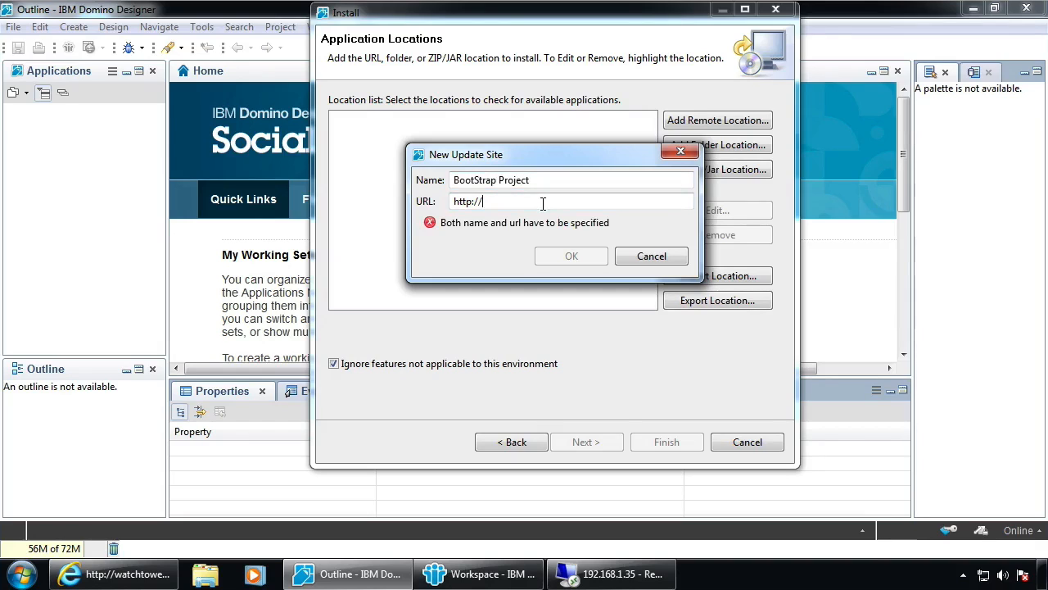
pyautogui.write('watchtower.notesin9.com')
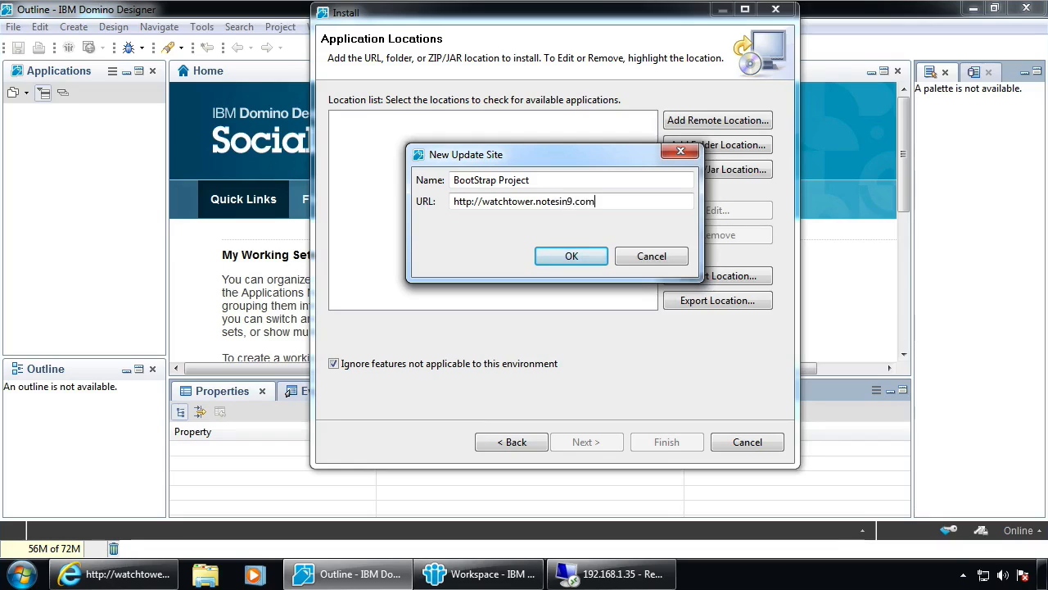
pyautogui.write('/bootstrap.nsf')
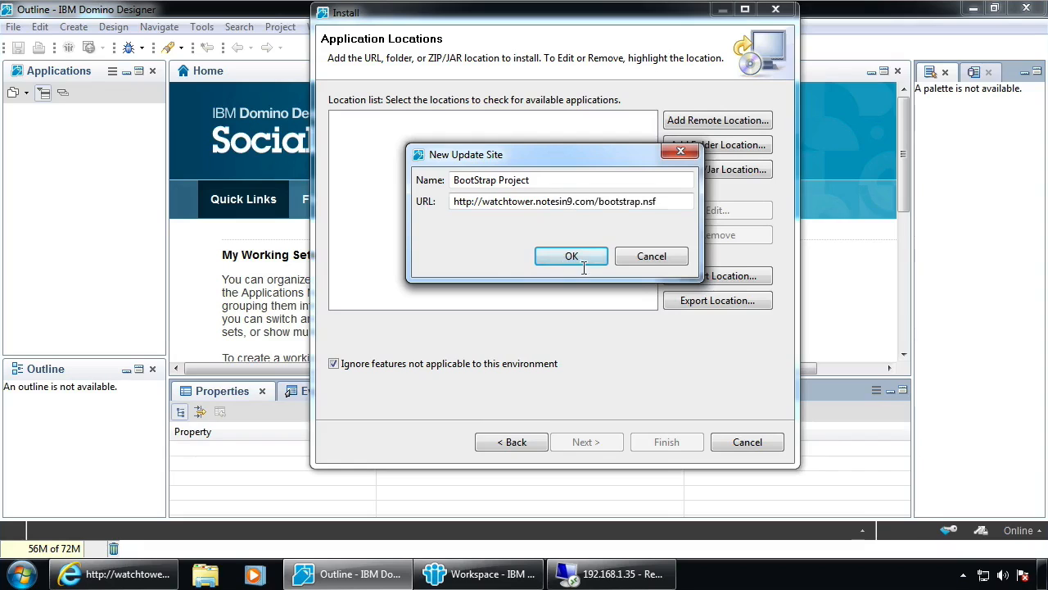
pyautogui.click(564, 258)
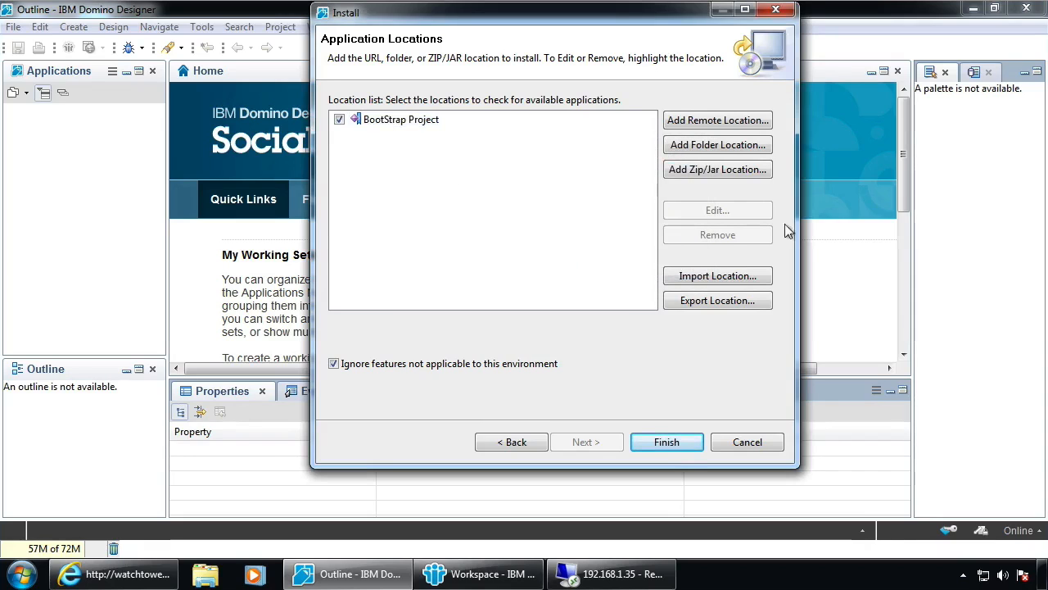
# Install the unsigned OpenNTF Bootstrap Library for XPages feature, accepting its license
pyautogui.click(667, 446)
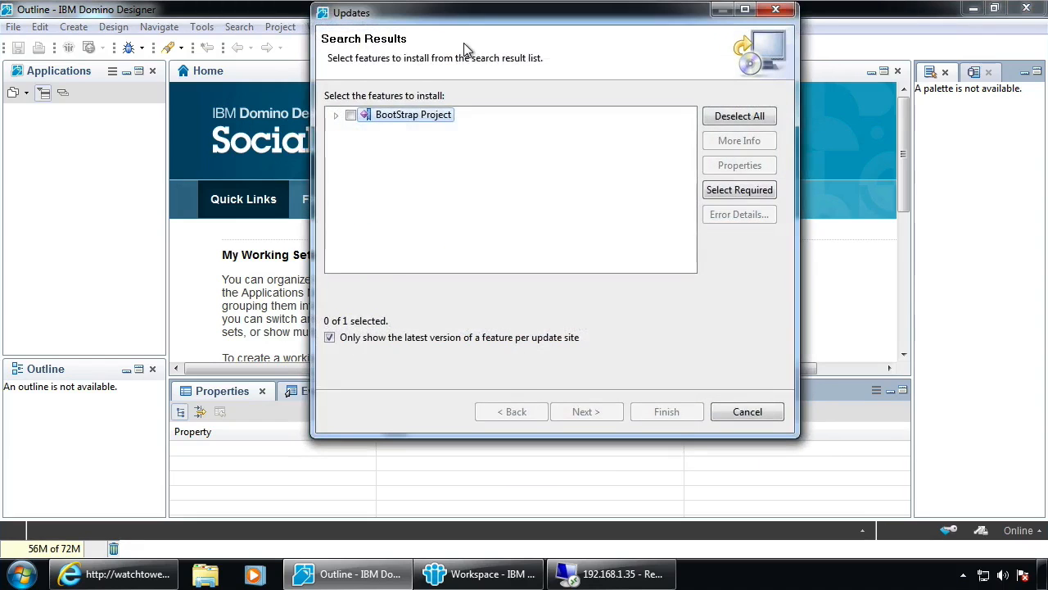
pyautogui.click(335, 114)
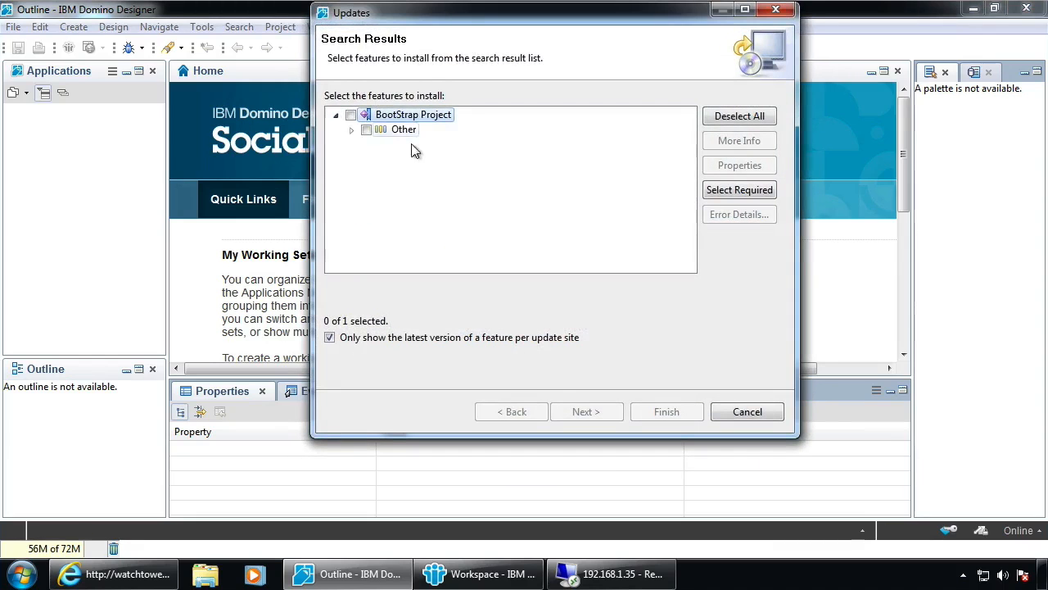
pyautogui.click(351, 130)
pyautogui.click(350, 115)
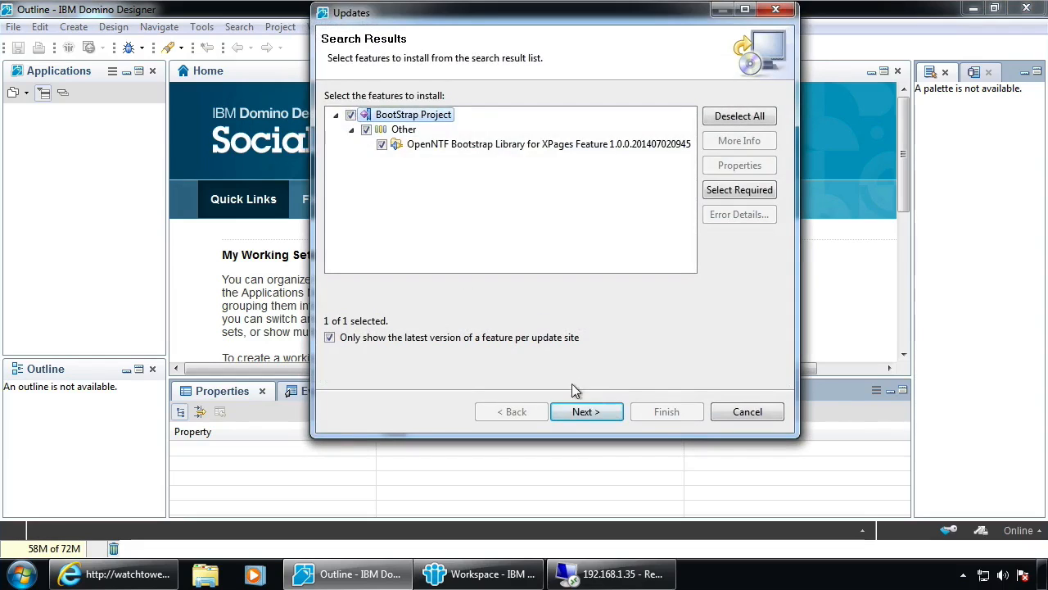
pyautogui.click(574, 410)
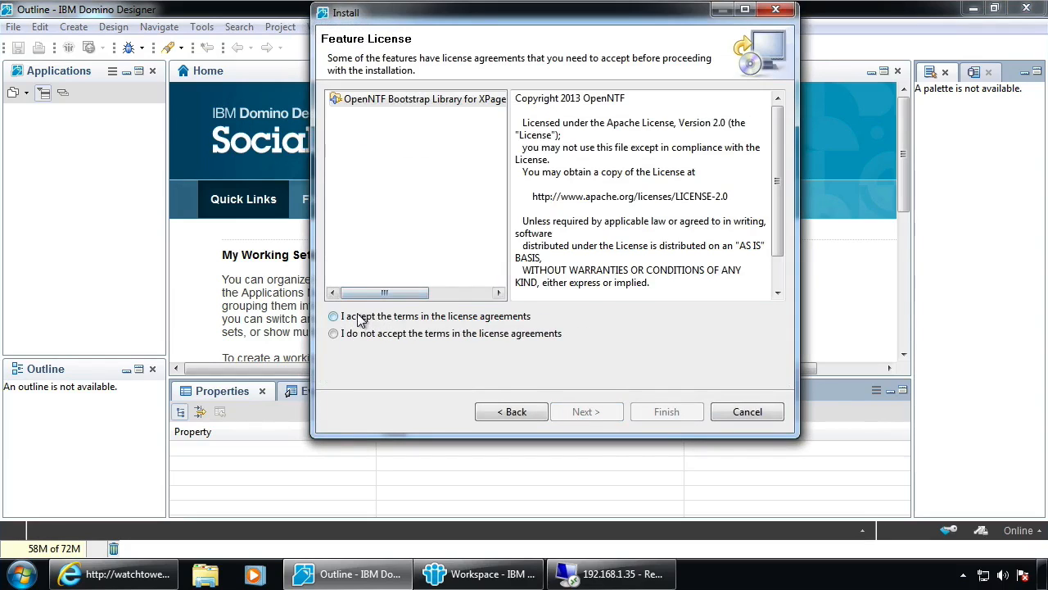
pyautogui.click(357, 318)
pyautogui.click(594, 414)
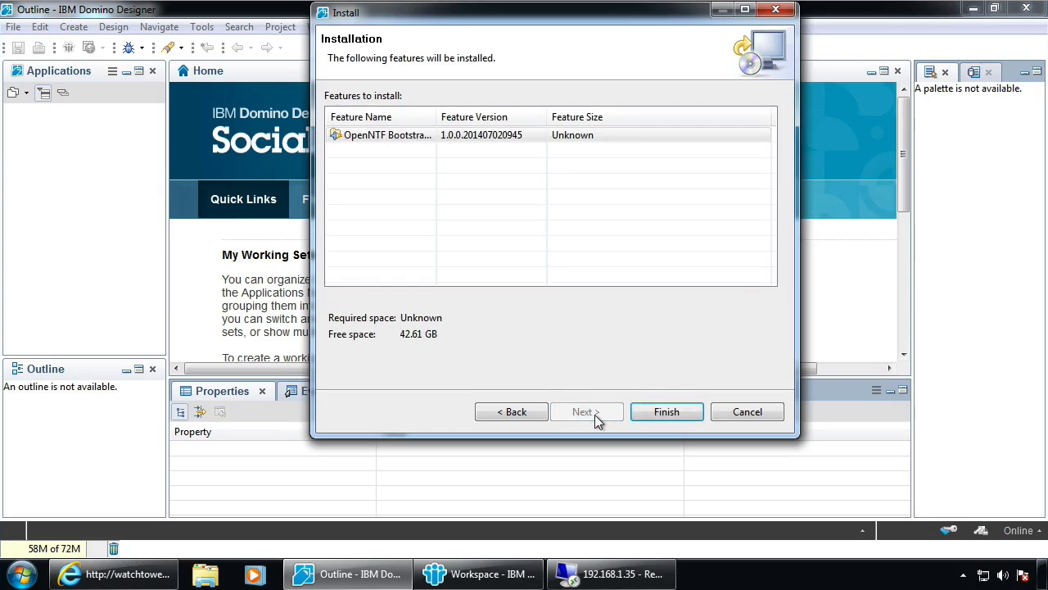
pyautogui.click(666, 411)
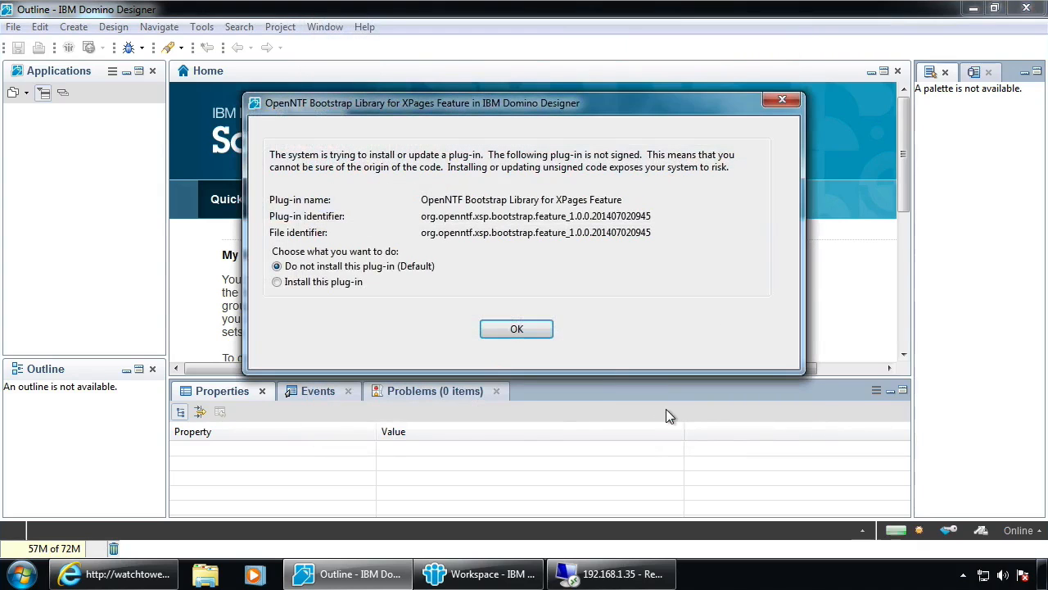
pyautogui.click(338, 285)
pyautogui.click(528, 328)
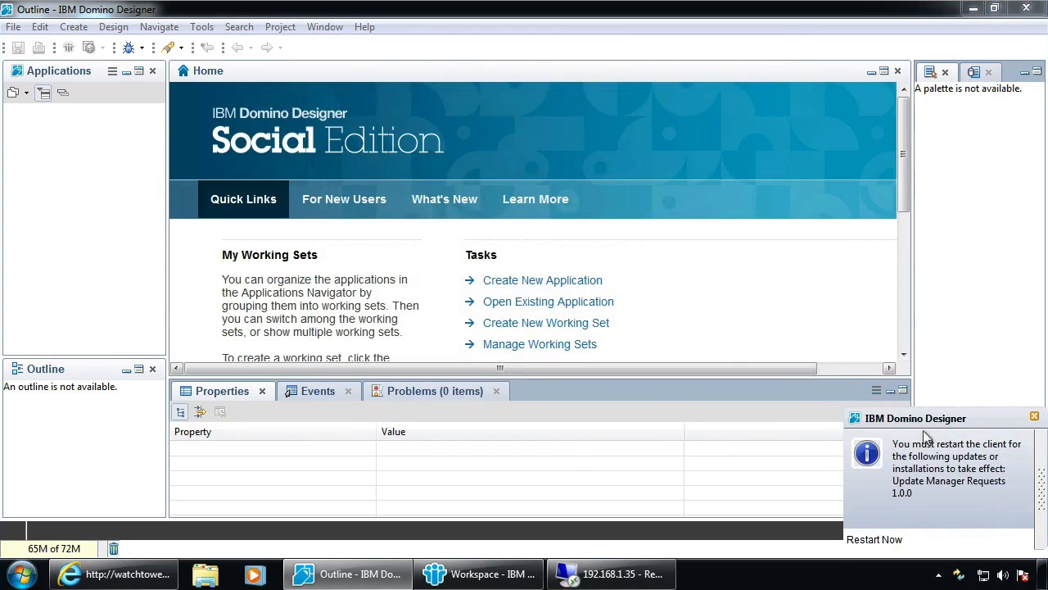
pyautogui.click(1034, 416)
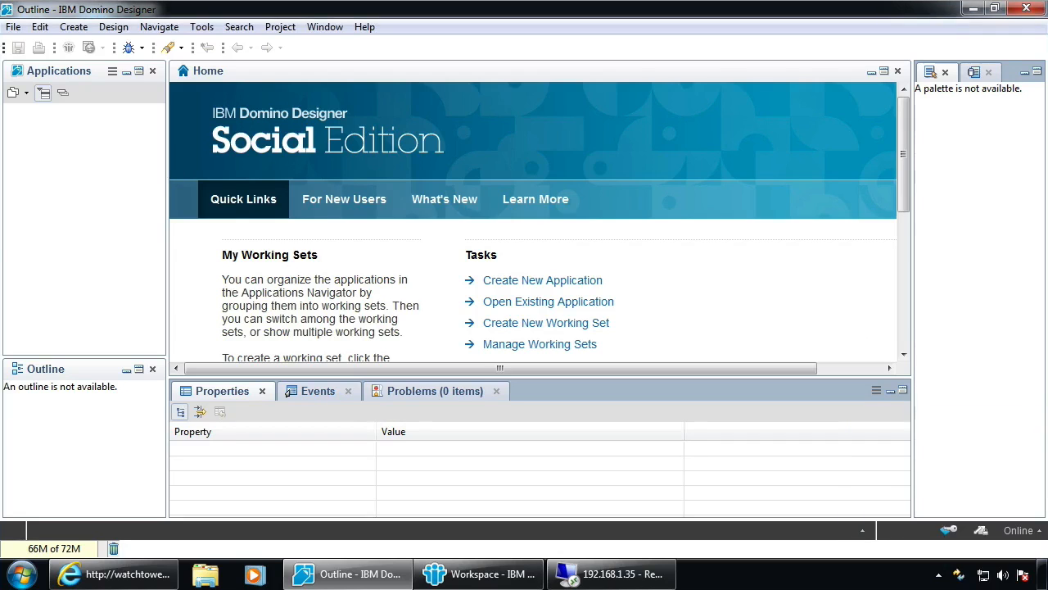
# Add a Debug Plugin remote update site at watchtower.notesin9.com/debug.nsf
pyautogui.click(15, 27)
pyautogui.moveTo(71, 192)
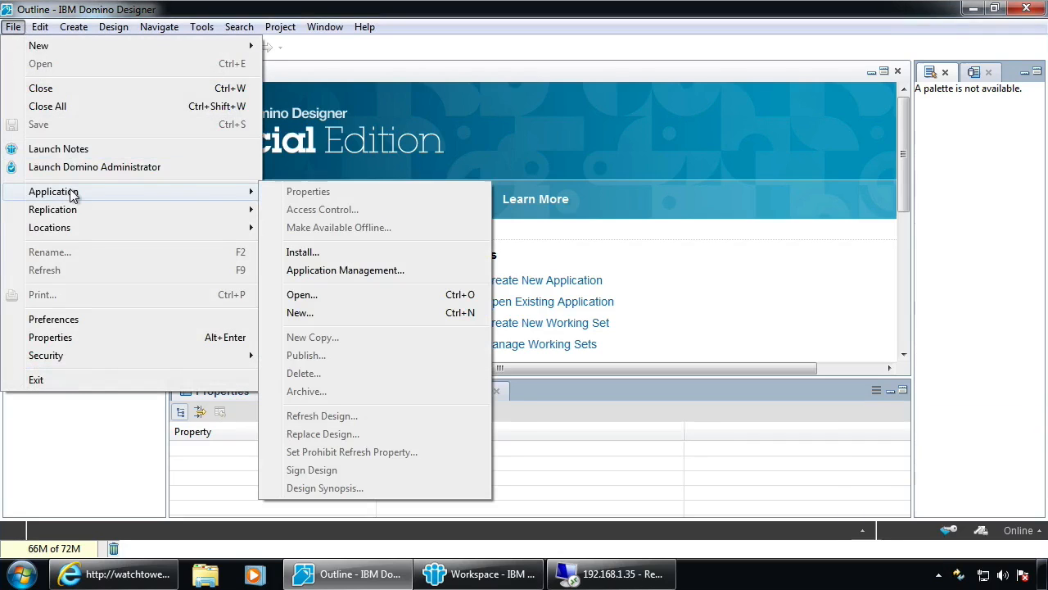
pyautogui.click(368, 252)
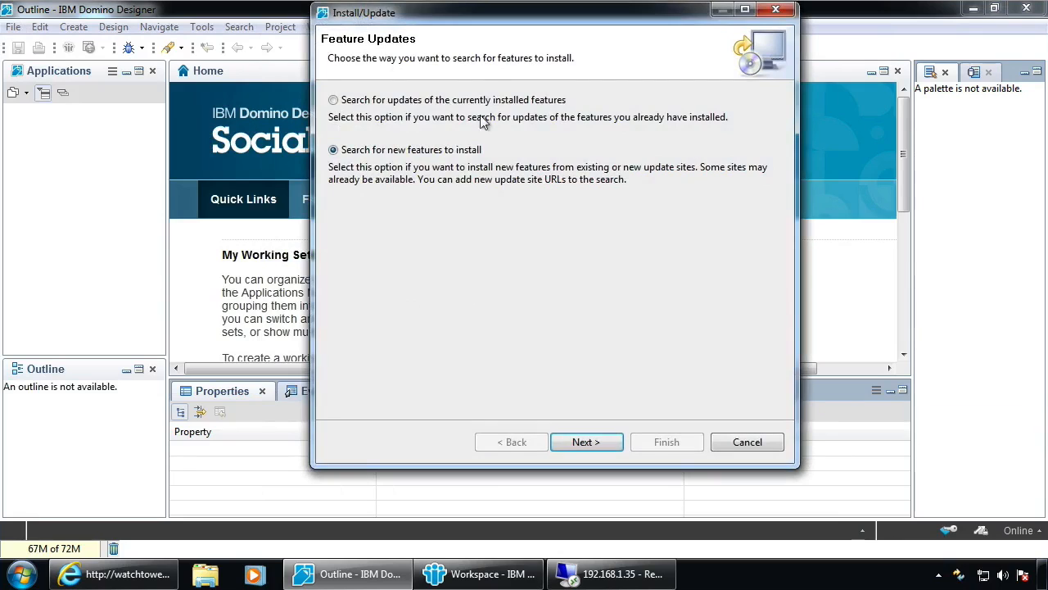
pyautogui.click(601, 443)
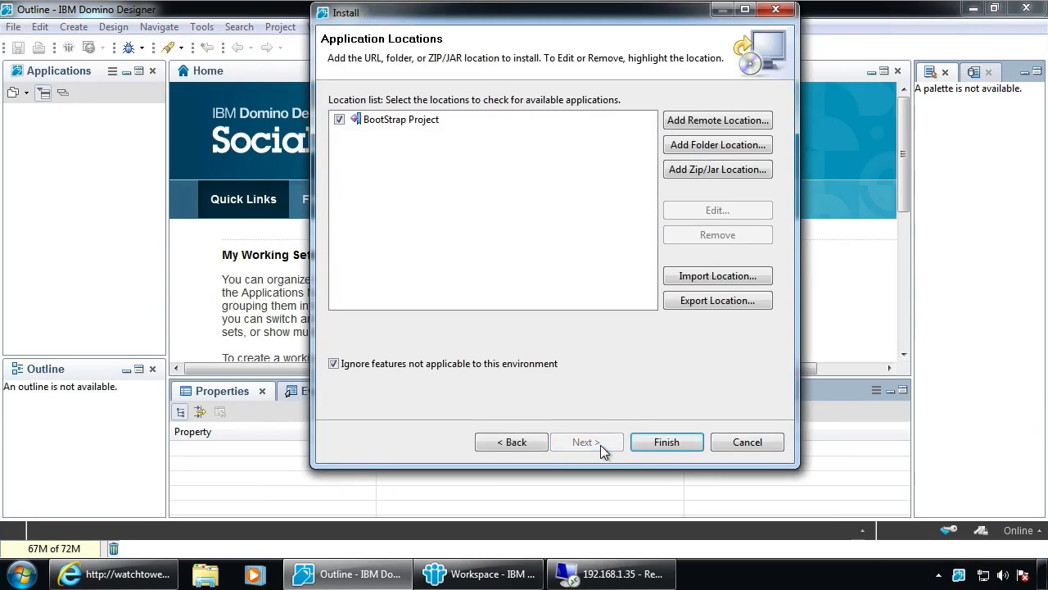
pyautogui.click(698, 116)
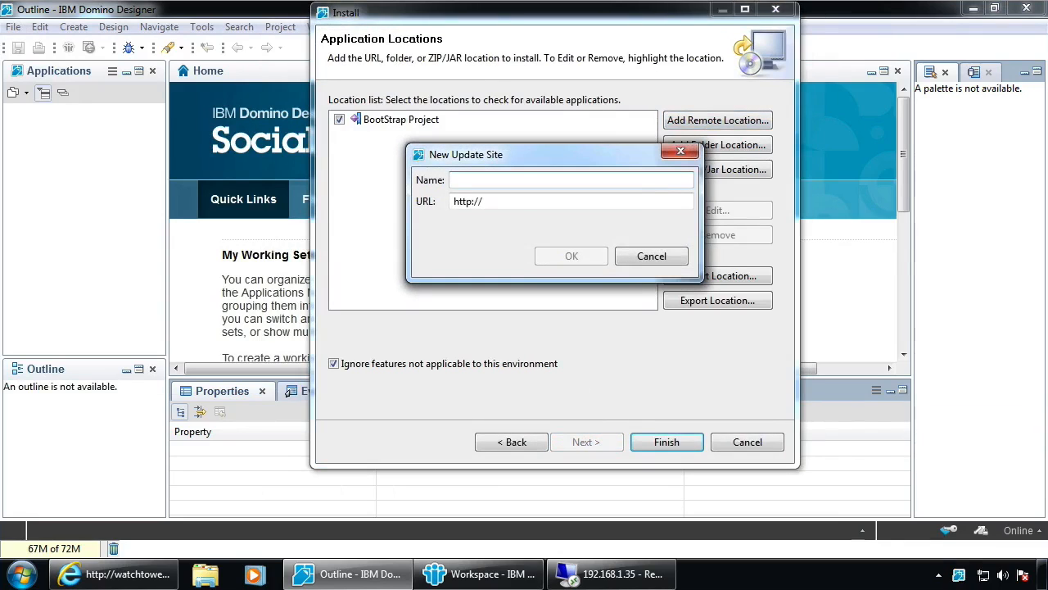
pyautogui.write('Debug Plugin')
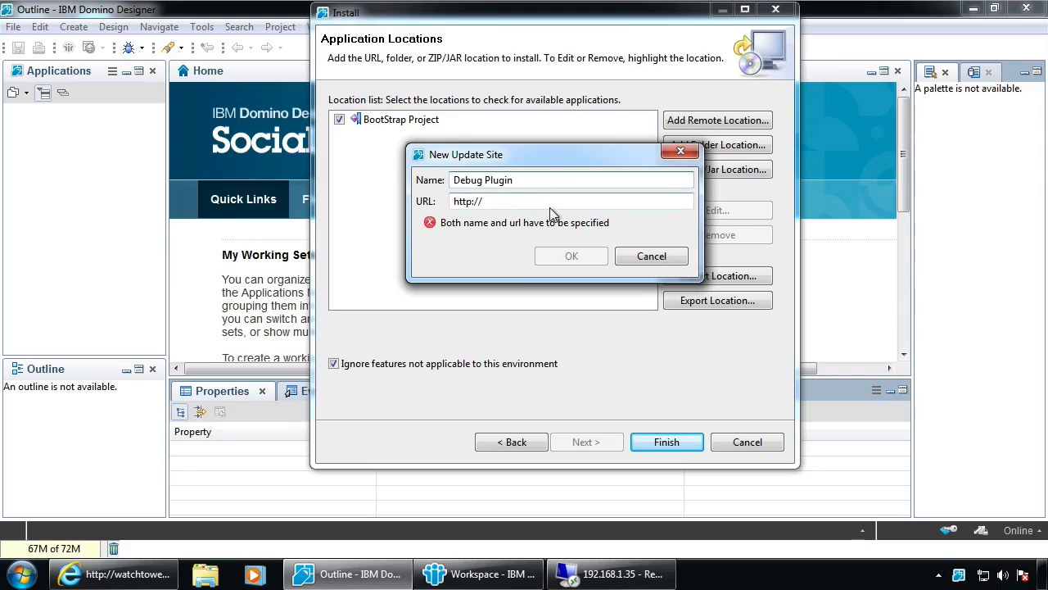
pyautogui.click(573, 203)
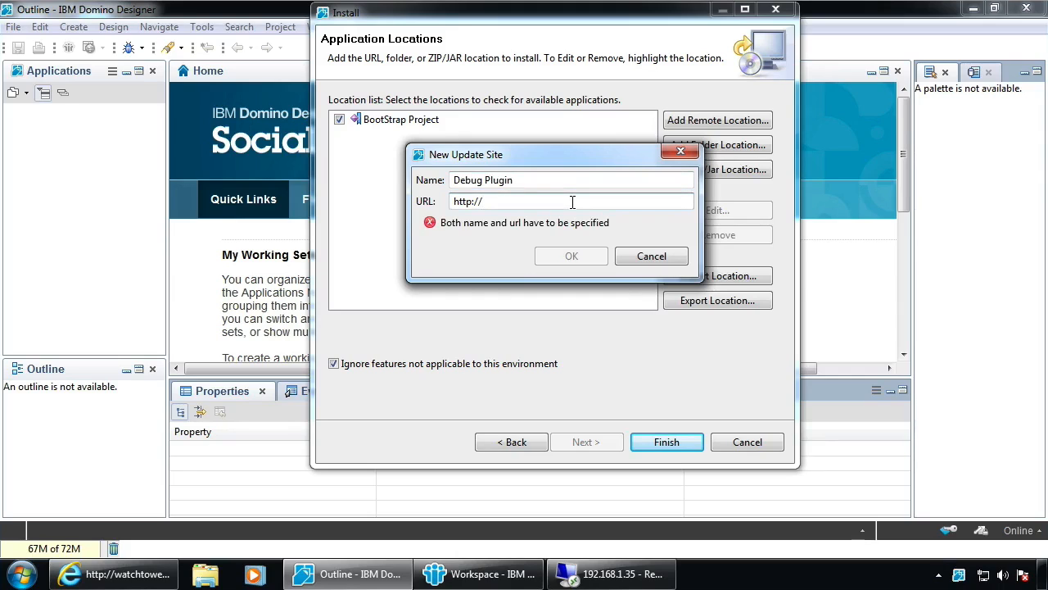
pyautogui.write('watchtower.notesin9.com/debug.nsf')
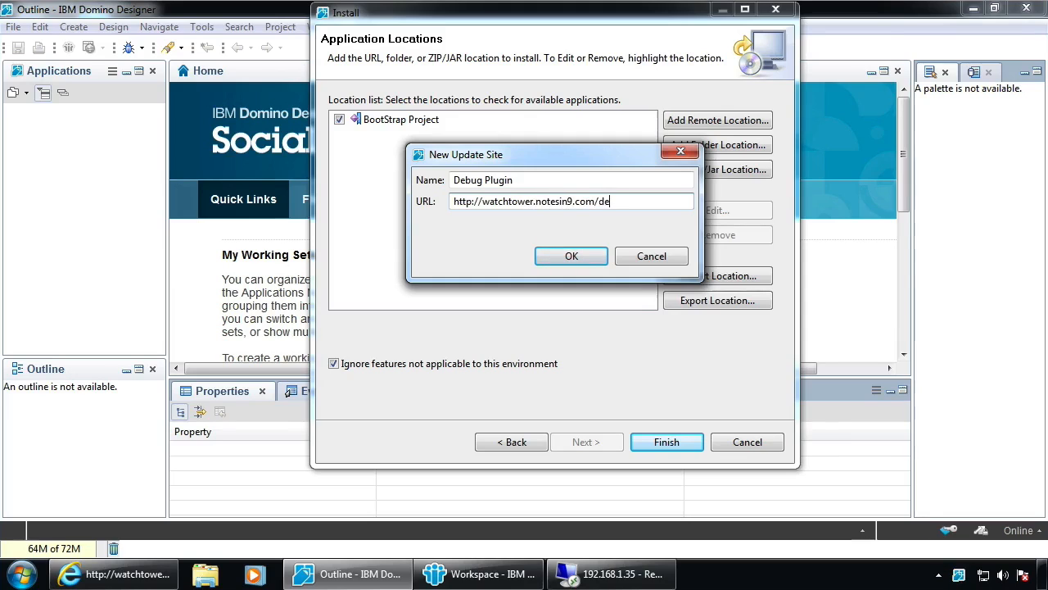
pyautogui.click(573, 257)
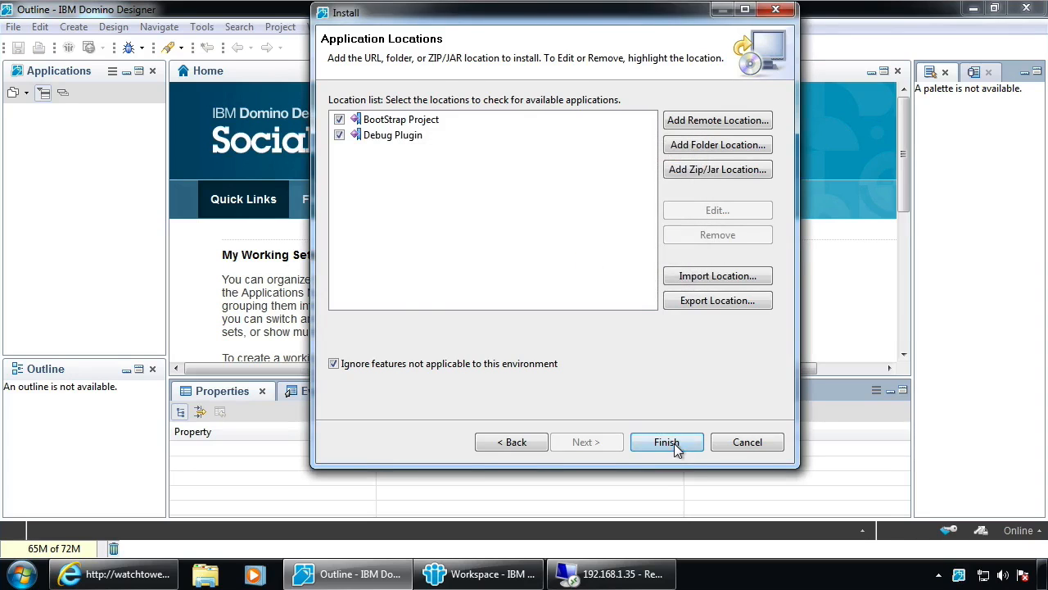
# Install the unsigned XPages Debug Toolbar feature, accepting its license
pyautogui.click(671, 443)
pyautogui.click(351, 115)
pyautogui.click(588, 413)
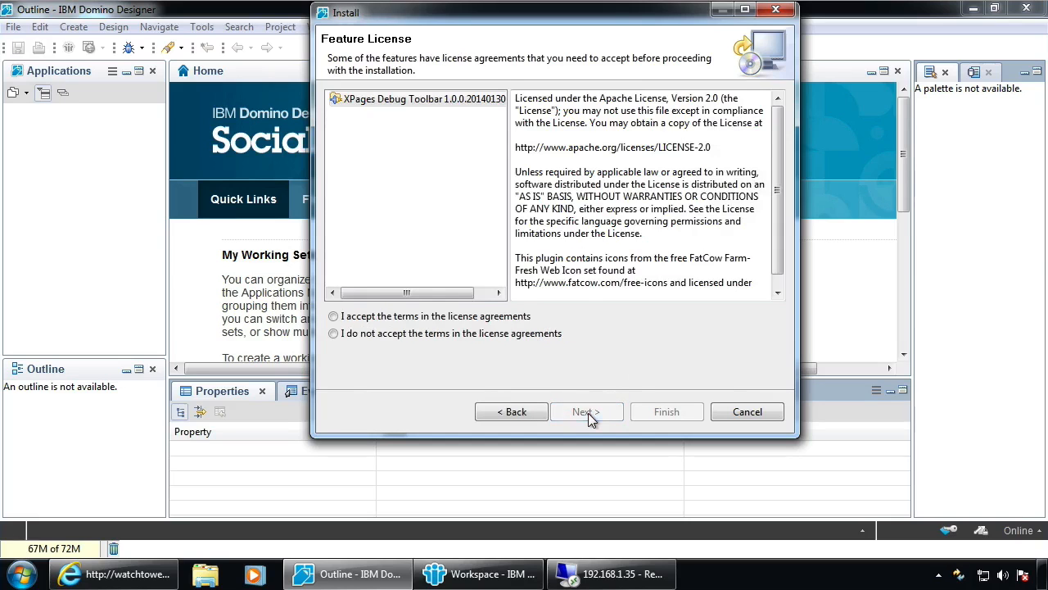
pyautogui.click(429, 319)
pyautogui.click(597, 409)
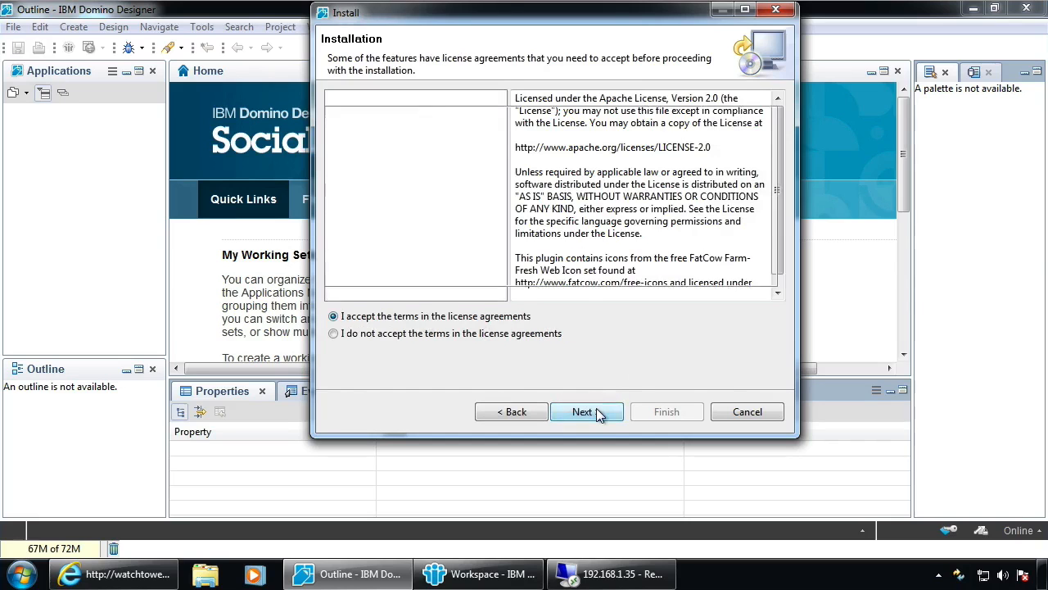
pyautogui.click(670, 411)
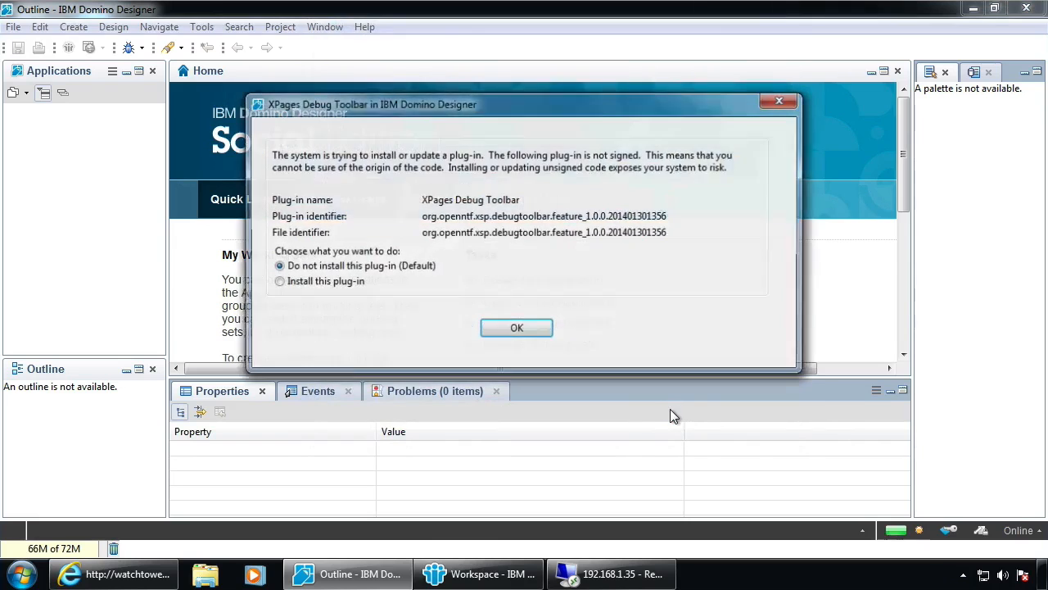
pyautogui.click(328, 283)
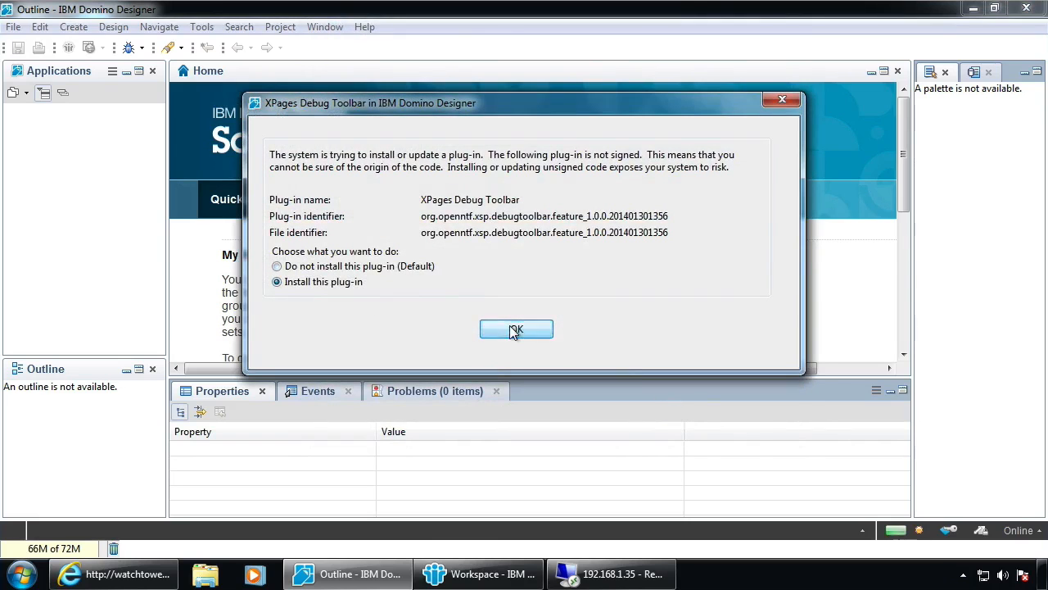
pyautogui.click(515, 329)
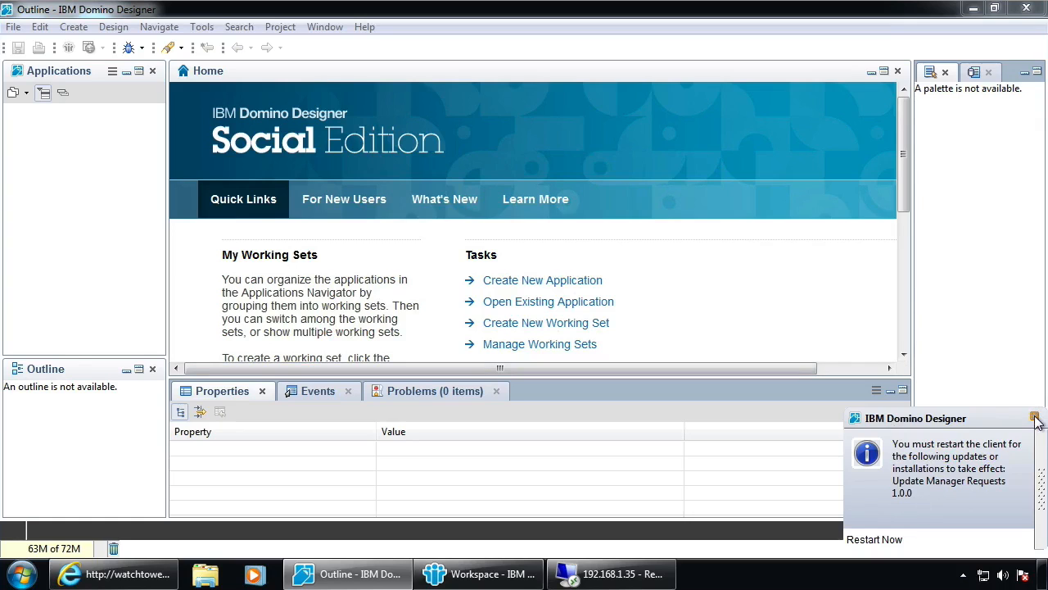
pyautogui.click(1035, 418)
# Add a third remote site, Ext. Library Designer, at watchtower.notesin9.com/extlibrarydesigner.nsf
pyautogui.click(19, 31)
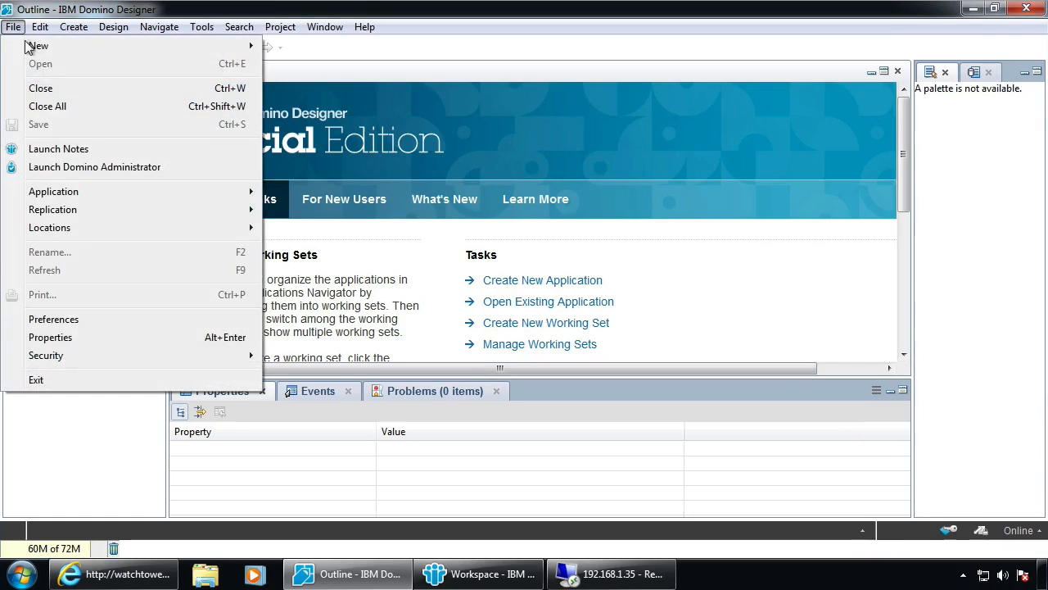
pyautogui.moveTo(101, 191)
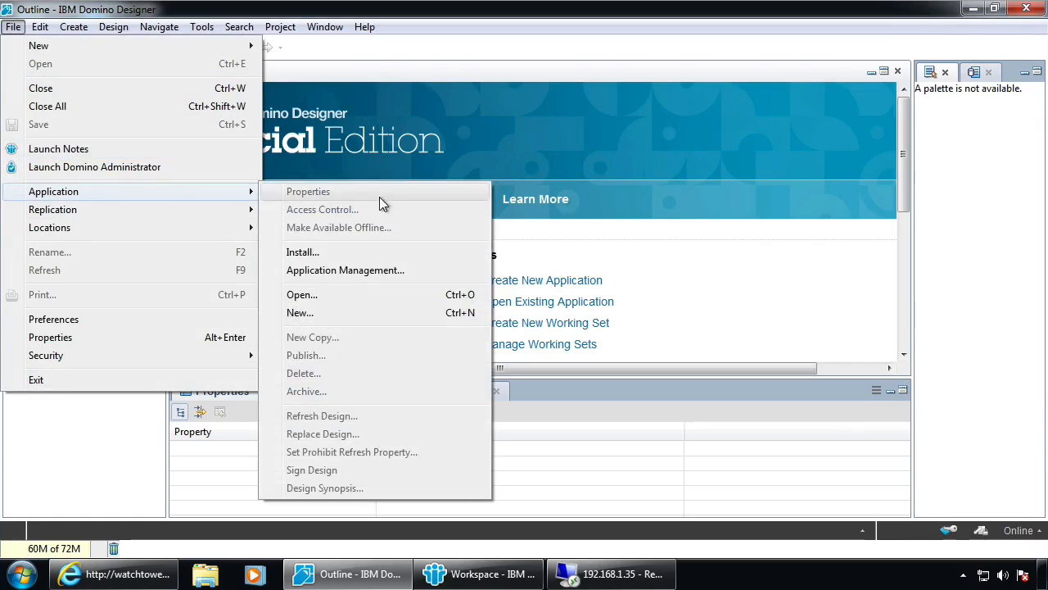
pyautogui.click(346, 256)
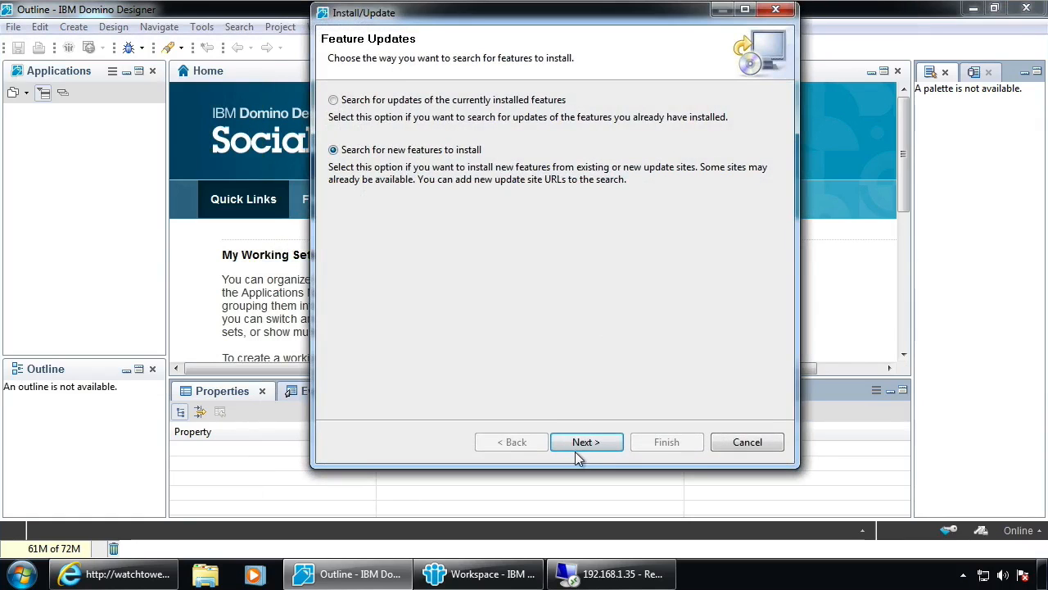
pyautogui.click(587, 445)
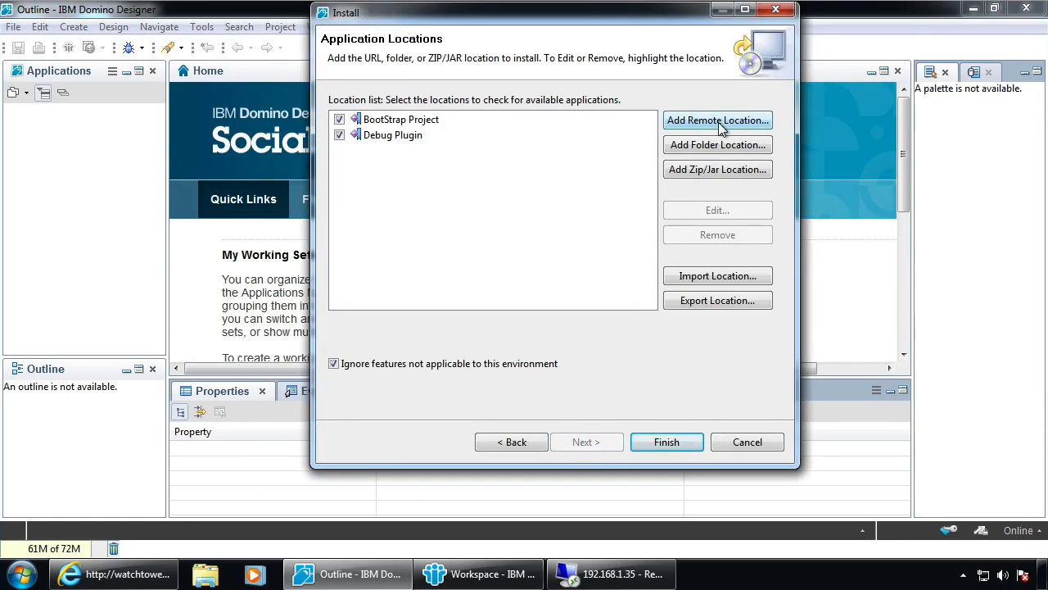
pyautogui.click(719, 123)
pyautogui.write('Ext. Library Designer')
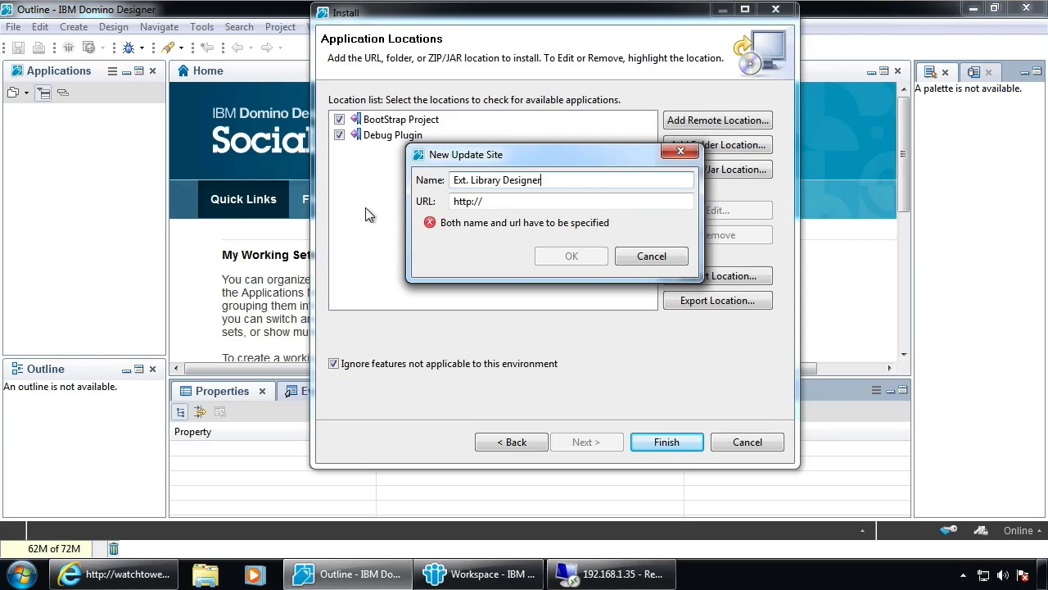
pyautogui.click(574, 201)
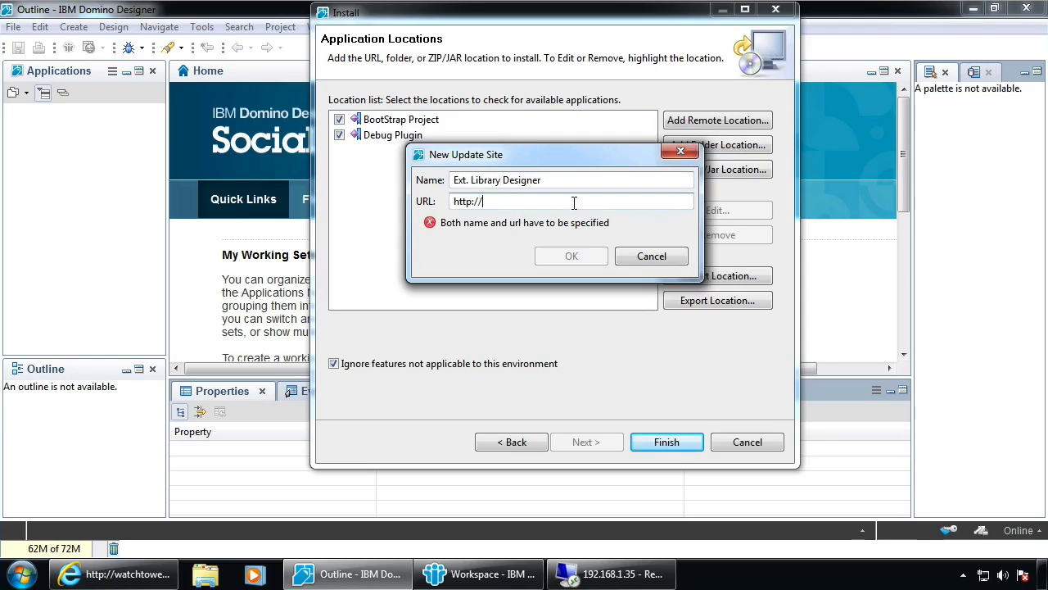
pyautogui.write('watchtower.note')
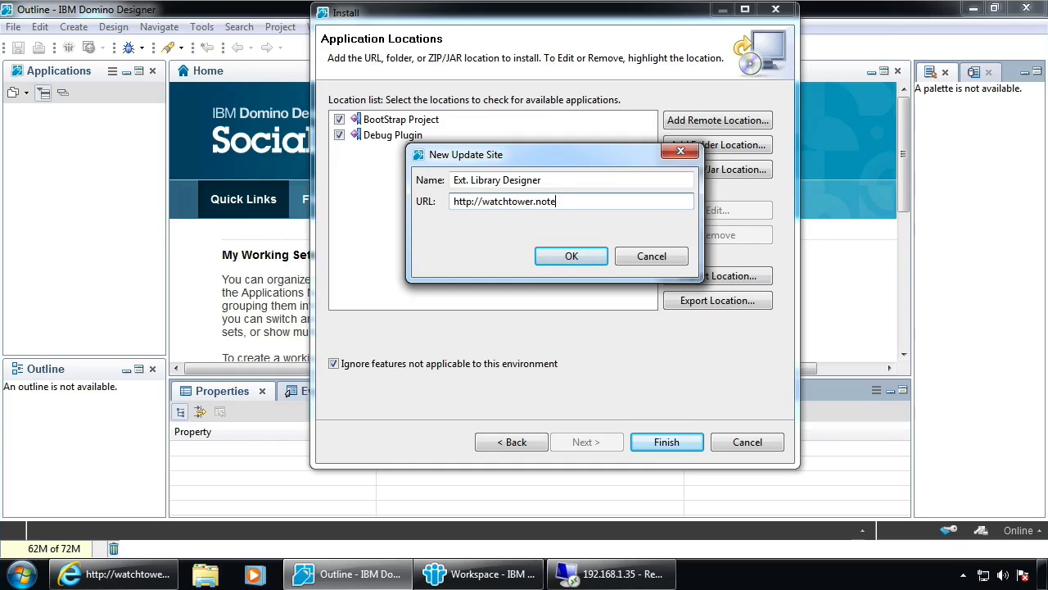
pyautogui.write('sin9.com/extlibrarydes')
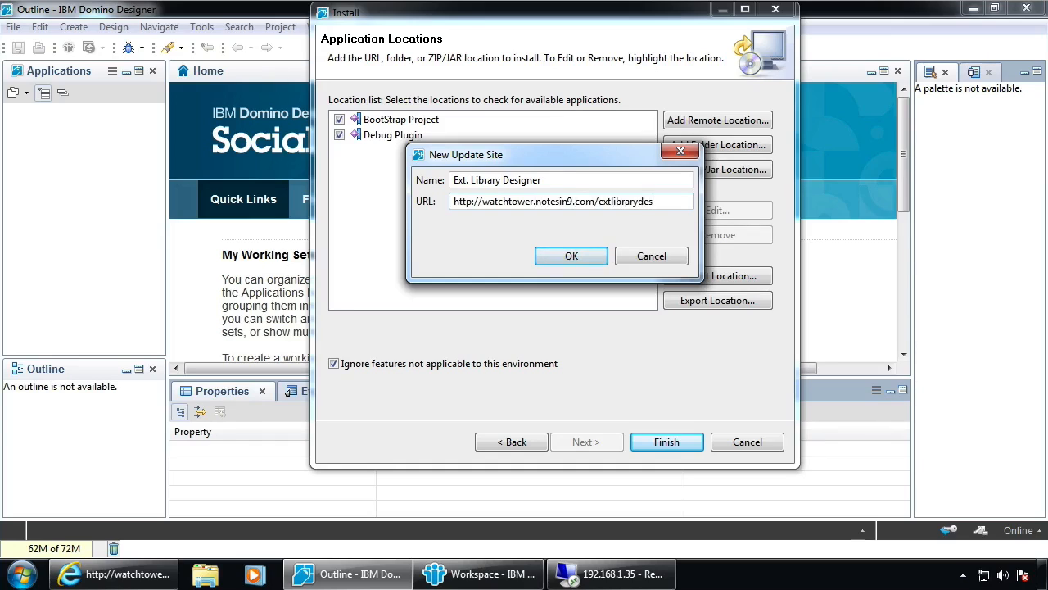
pyautogui.write('igner.nsf')
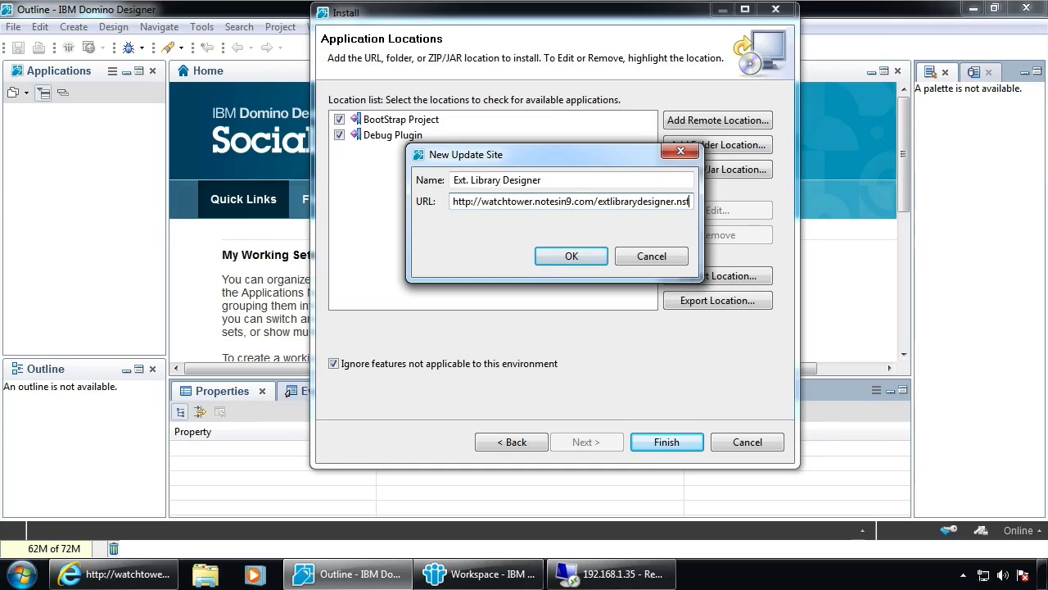
pyautogui.click(576, 255)
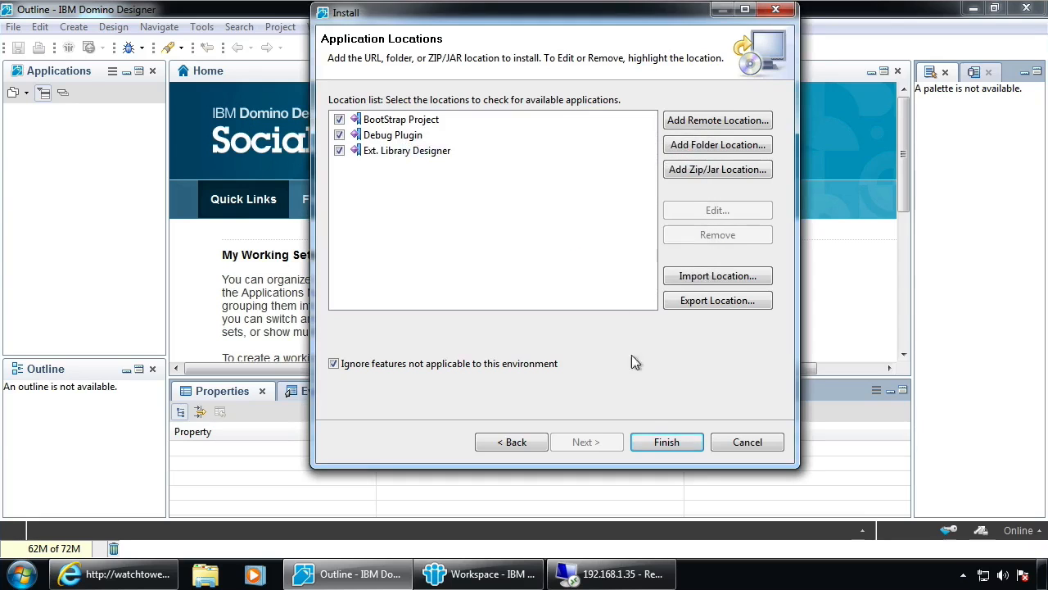
# Select all Ext. Library Designer features, accept the licence agreements and start the installation
pyautogui.click(671, 447)
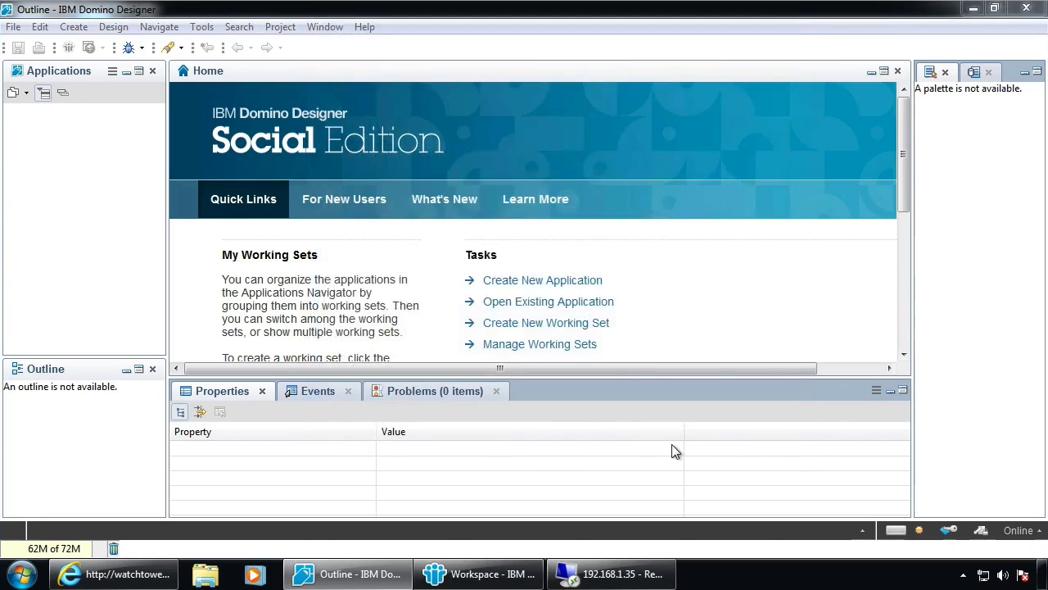
pyautogui.click(349, 115)
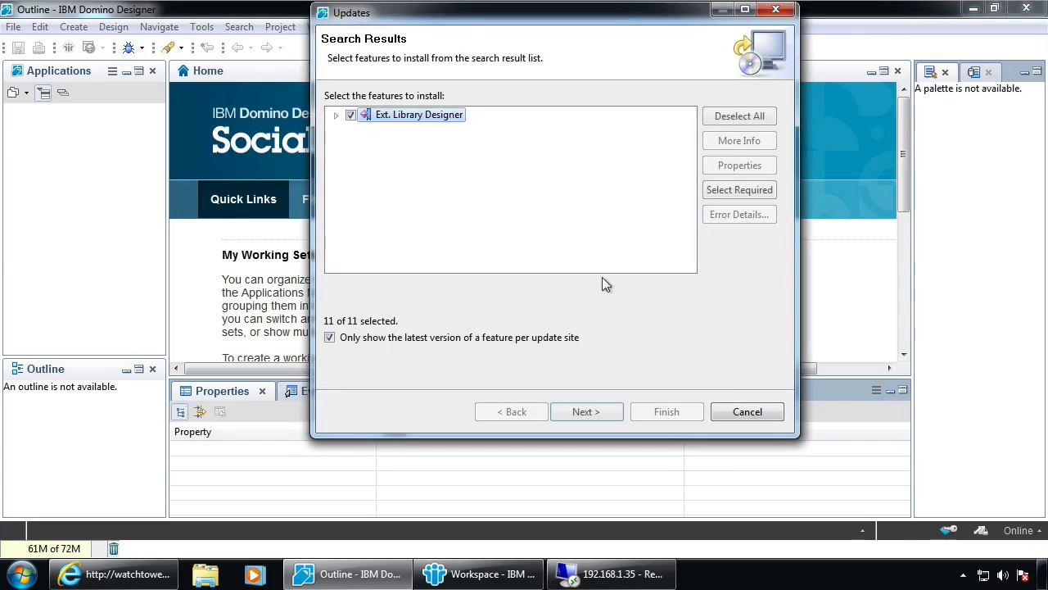
pyautogui.click(587, 411)
pyautogui.click(335, 316)
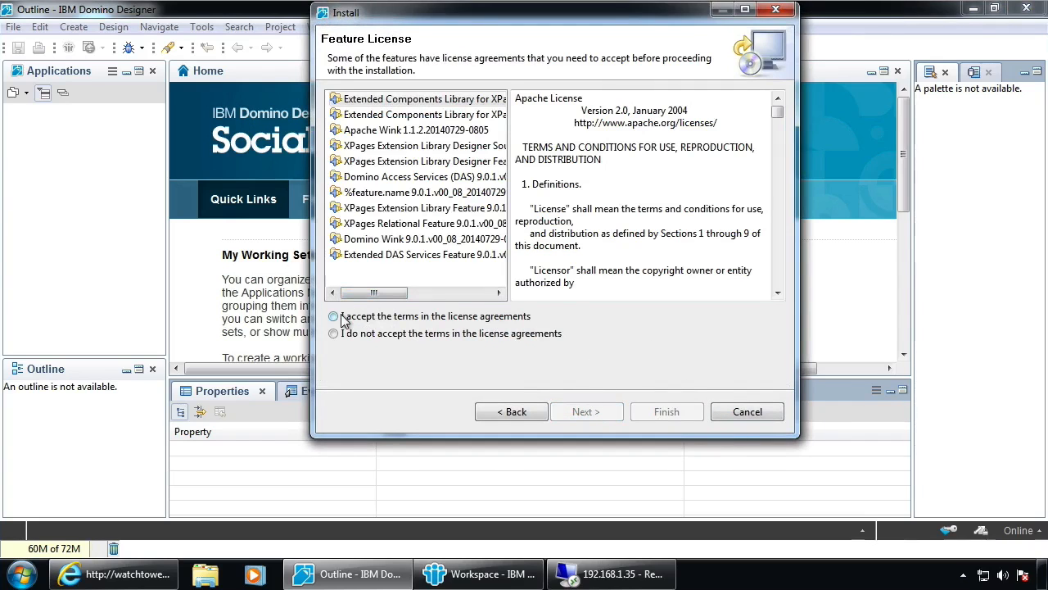
pyautogui.click(588, 413)
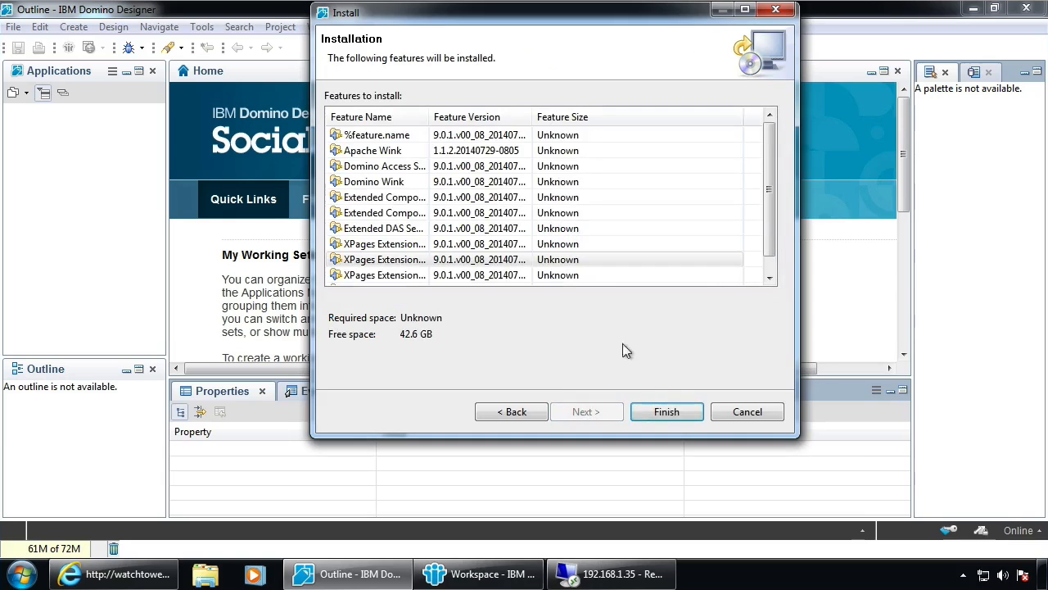
pyautogui.click(670, 412)
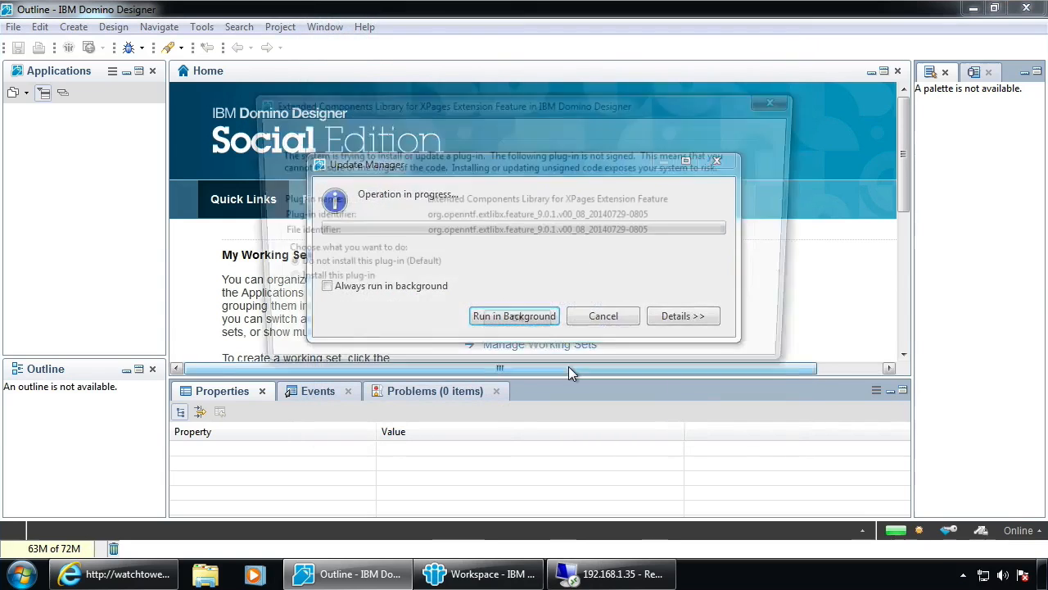
# Allow the unsigned plug-ins: Extended Components, Apache Wink and Designer Source Feature
pyautogui.click(299, 287)
pyautogui.click(523, 329)
pyautogui.click(303, 284)
pyautogui.click(528, 337)
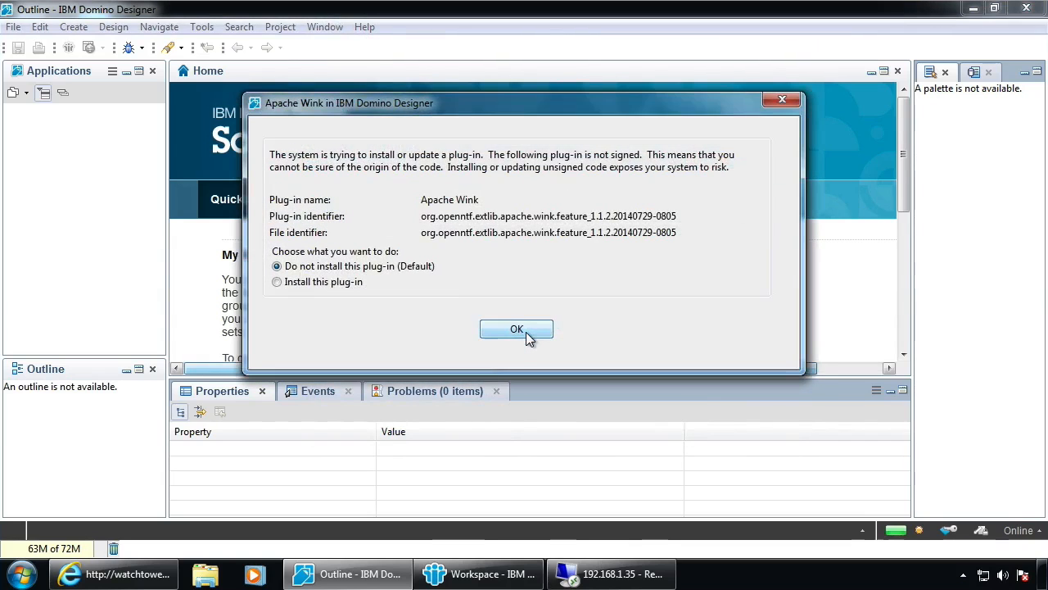
pyautogui.click(326, 283)
pyautogui.click(529, 330)
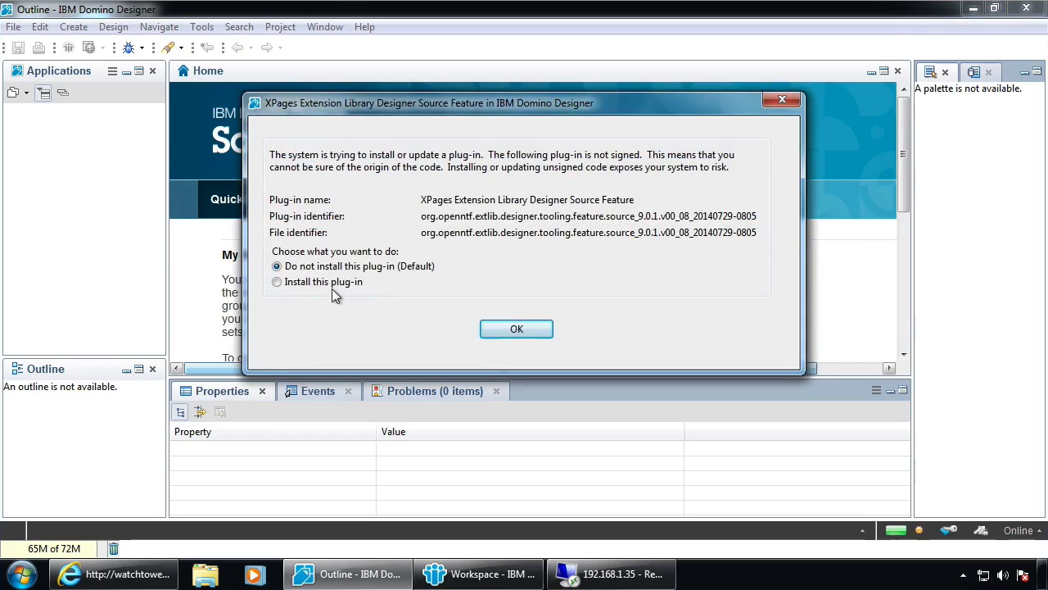
pyautogui.click(336, 284)
pyautogui.click(537, 328)
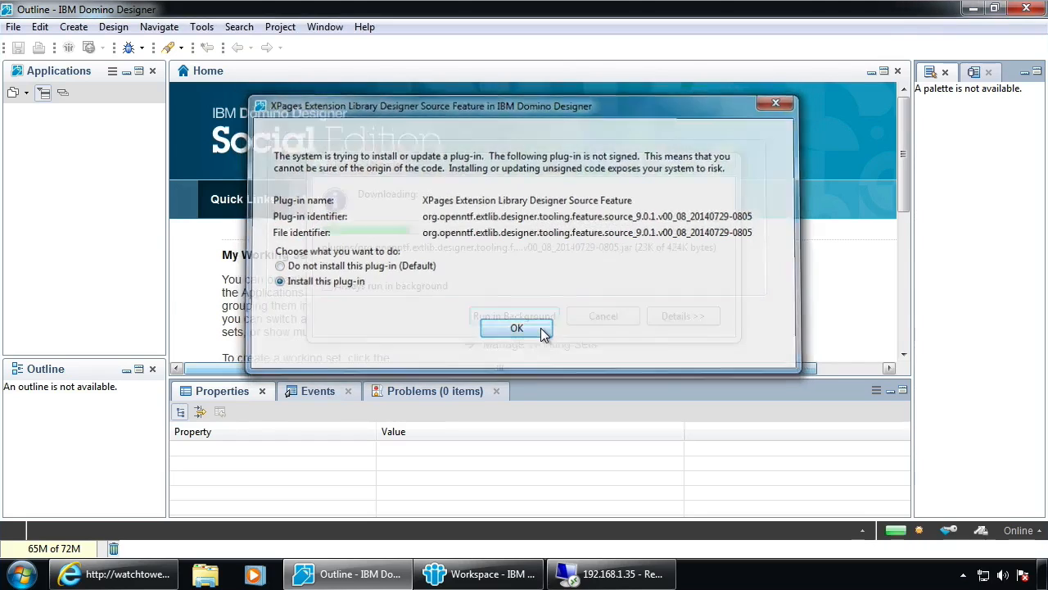
# Allow the Extension Library Designer, DAS, %feature.name, XPages Extension Library, XPages Relational and Domino Wink plug-ins
pyautogui.click(338, 283)
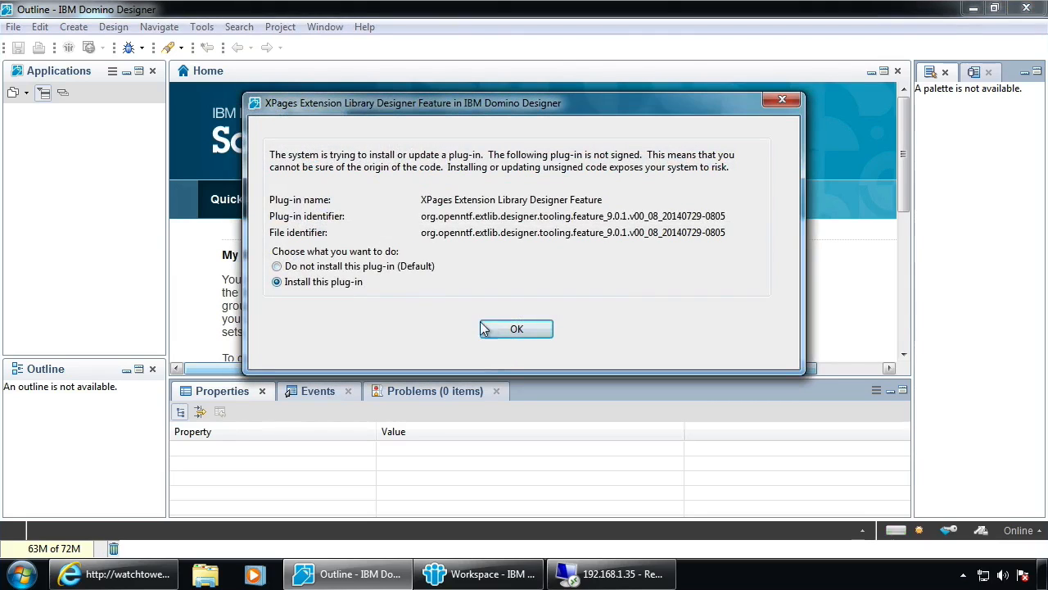
pyautogui.click(516, 329)
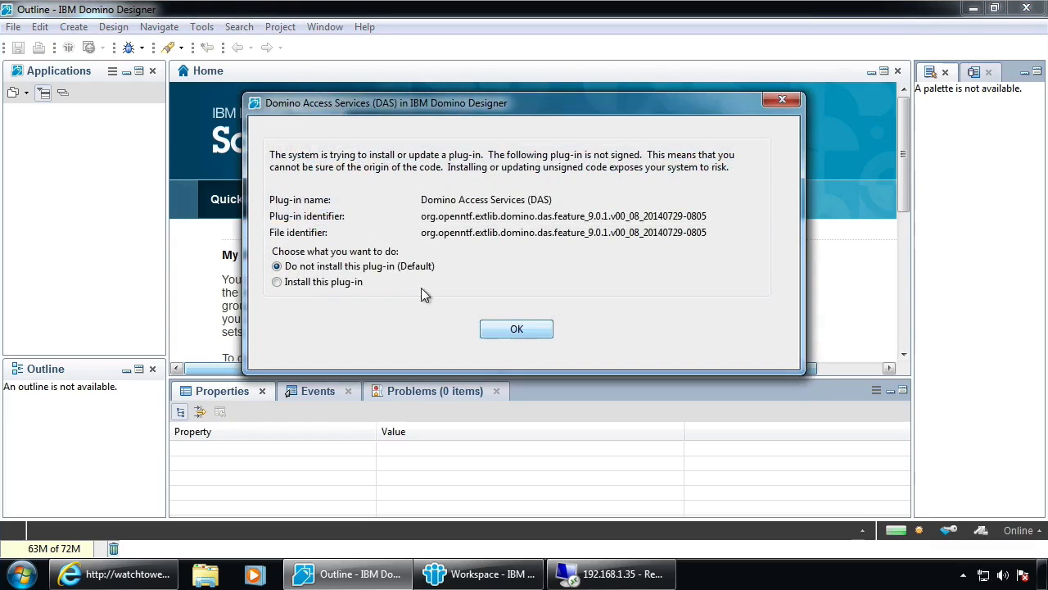
pyautogui.click(337, 283)
pyautogui.click(517, 328)
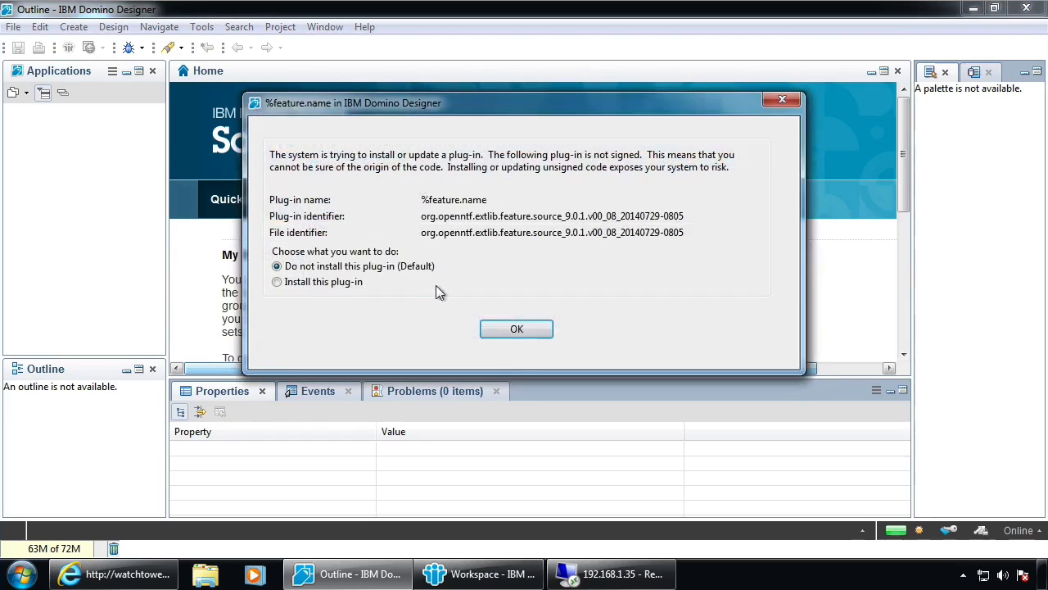
pyautogui.click(329, 285)
pyautogui.click(517, 331)
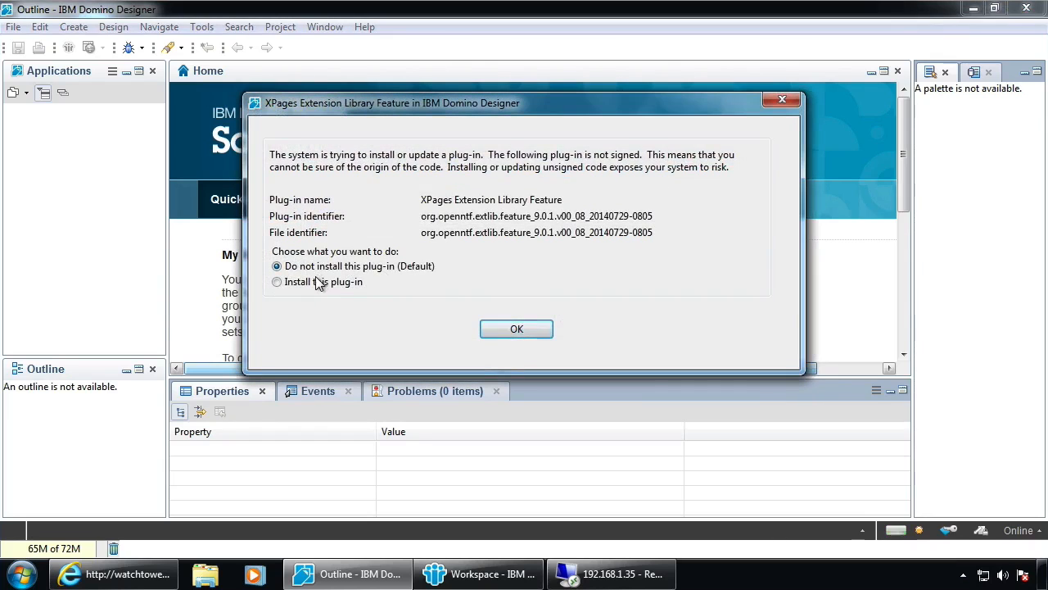
pyautogui.click(535, 327)
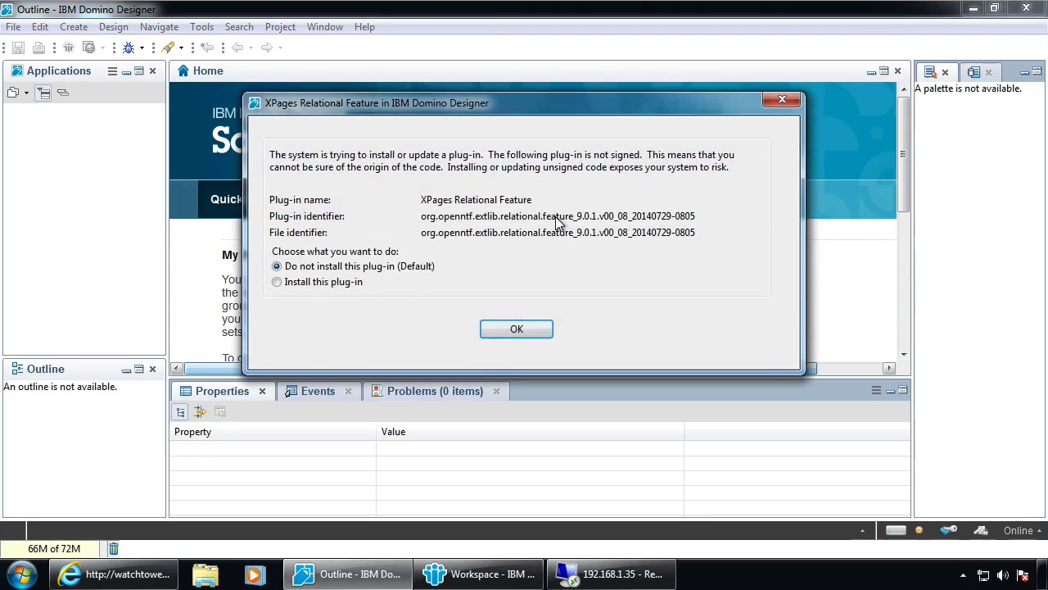
pyautogui.click(531, 329)
pyautogui.click(304, 281)
# Approve the Domino Wink and Extended DAS Services plug-ins, then restart Designer and confirm exiting
pyautogui.click(540, 328)
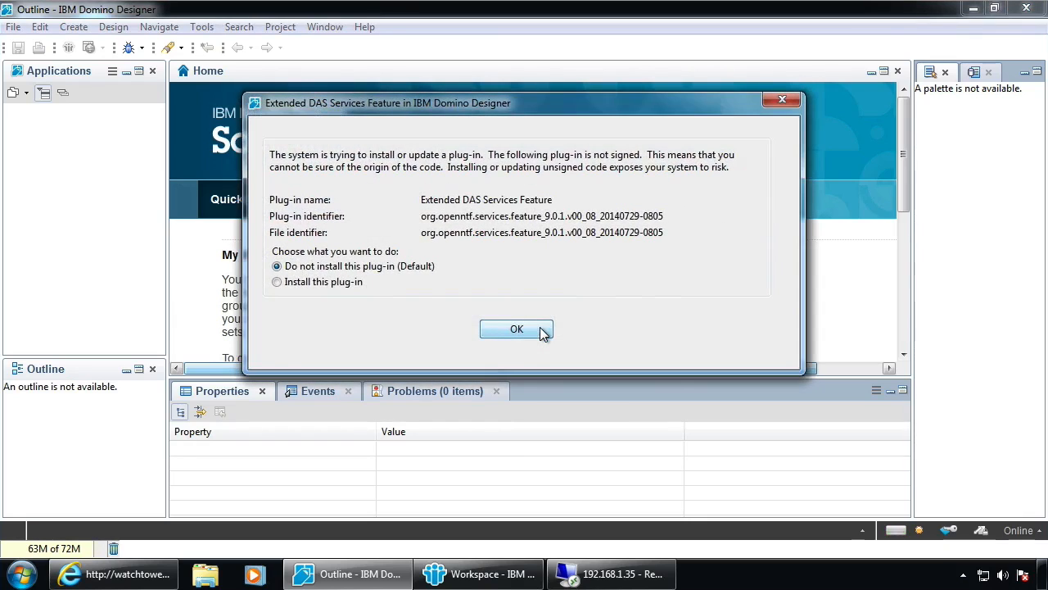
pyautogui.click(529, 325)
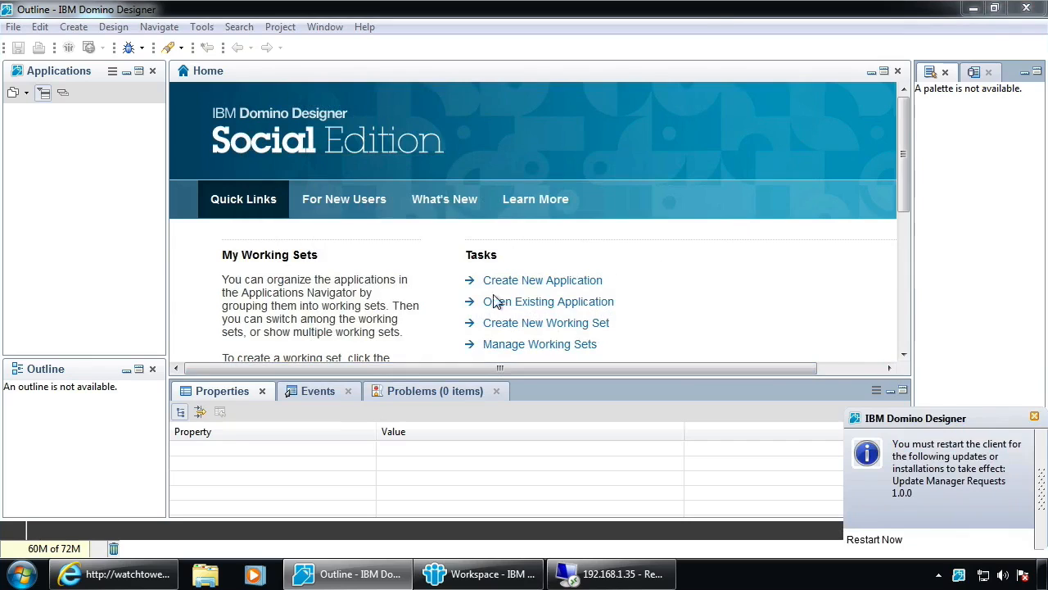
pyautogui.click(874, 538)
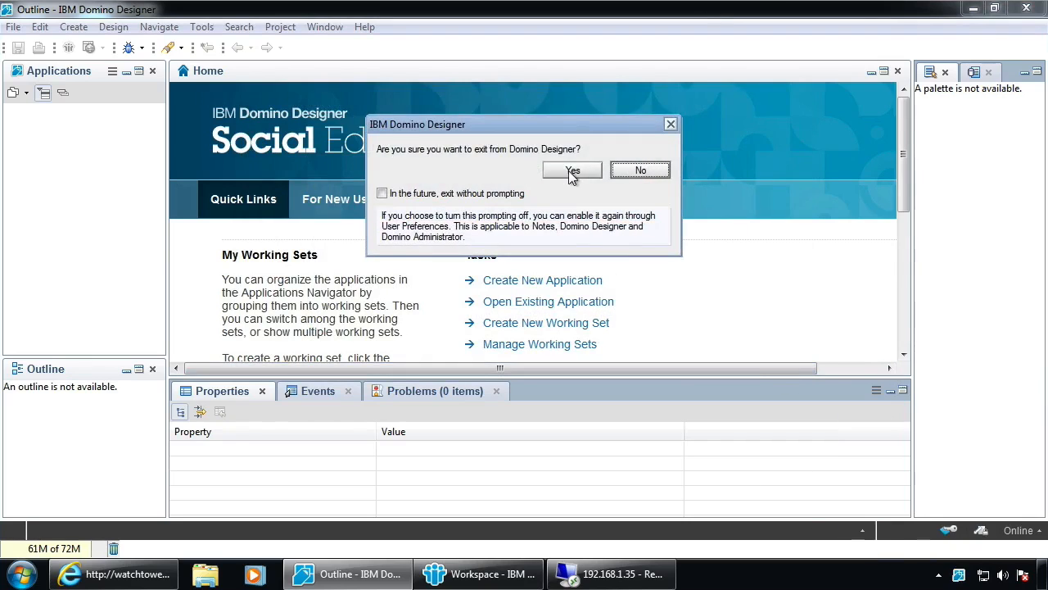
pyautogui.click(571, 174)
# Confirm exiting Notes as well, then log back in with the account password
pyautogui.click(569, 172)
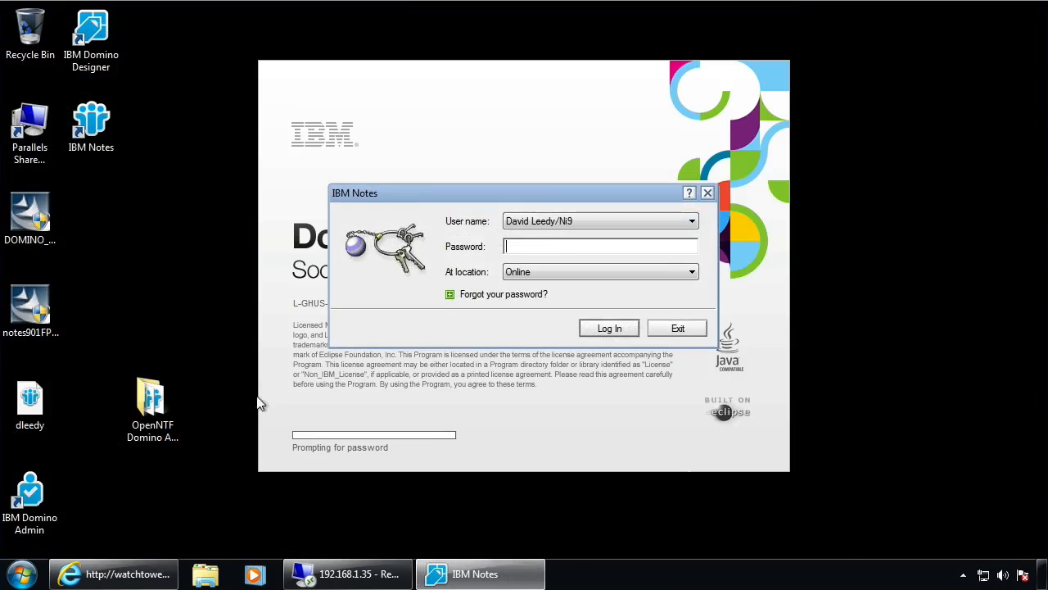
pyautogui.write('password')
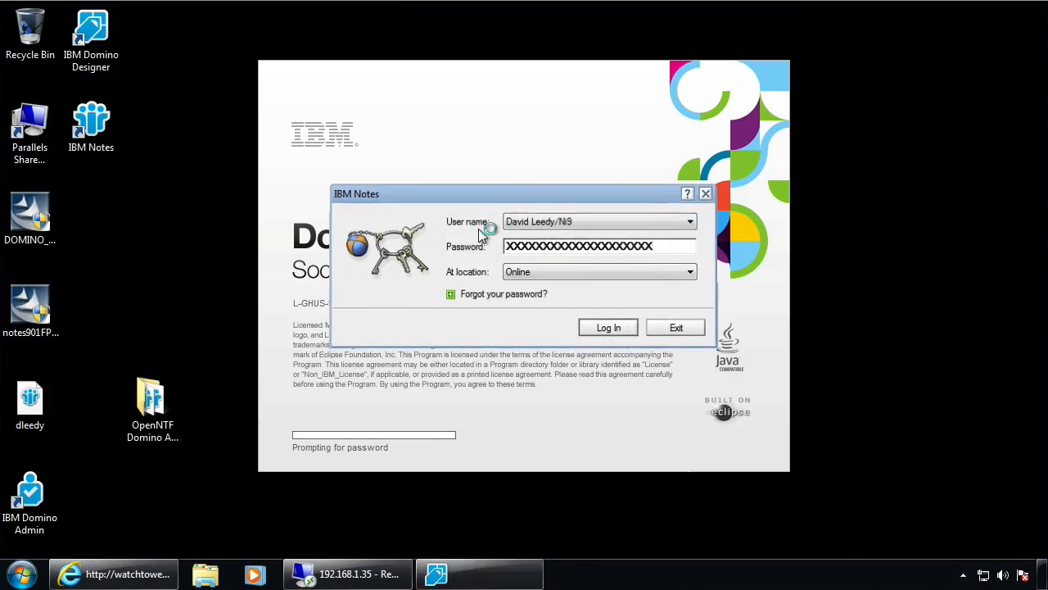
pyautogui.press('Return')
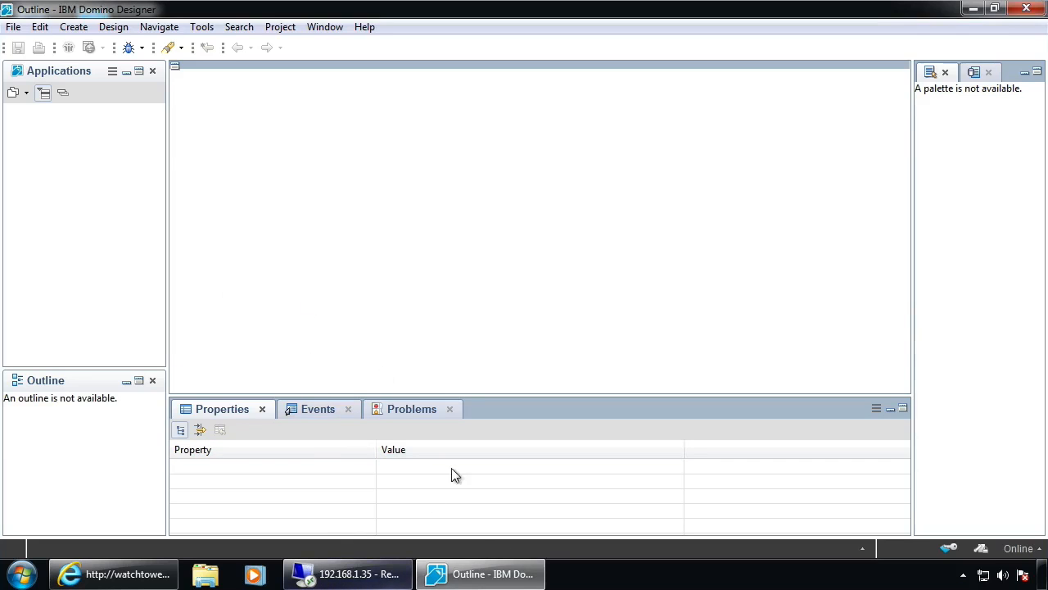
pyautogui.click(12, 29)
pyautogui.moveTo(69, 195)
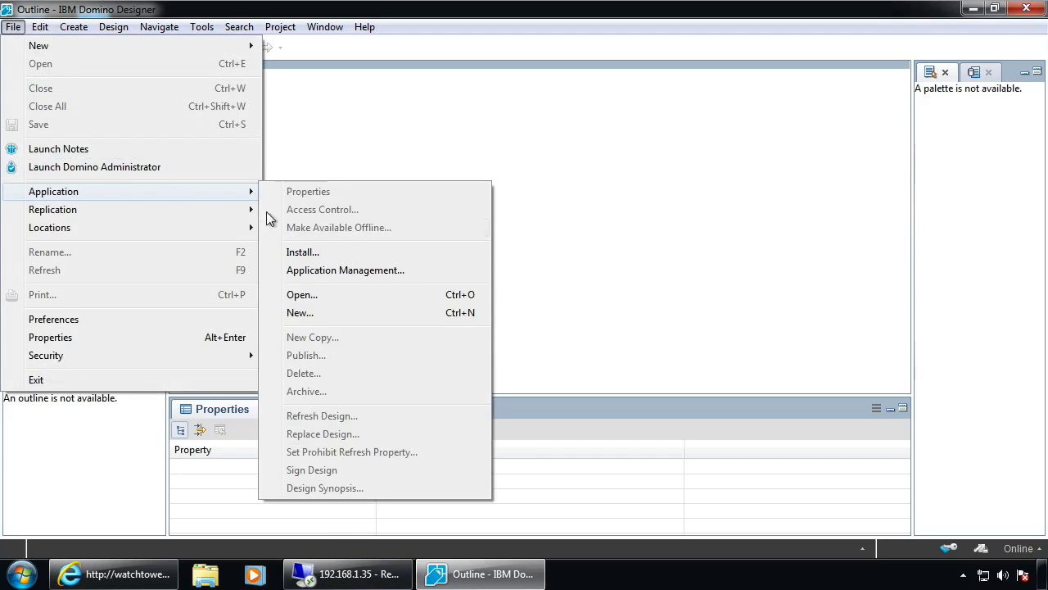
pyautogui.click(319, 272)
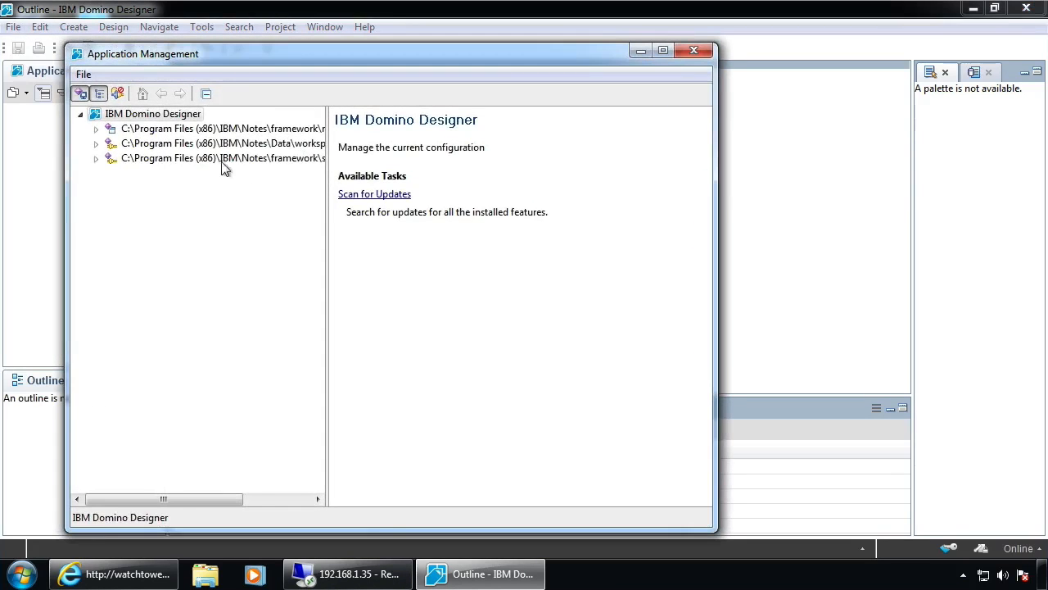
pyautogui.click(96, 143)
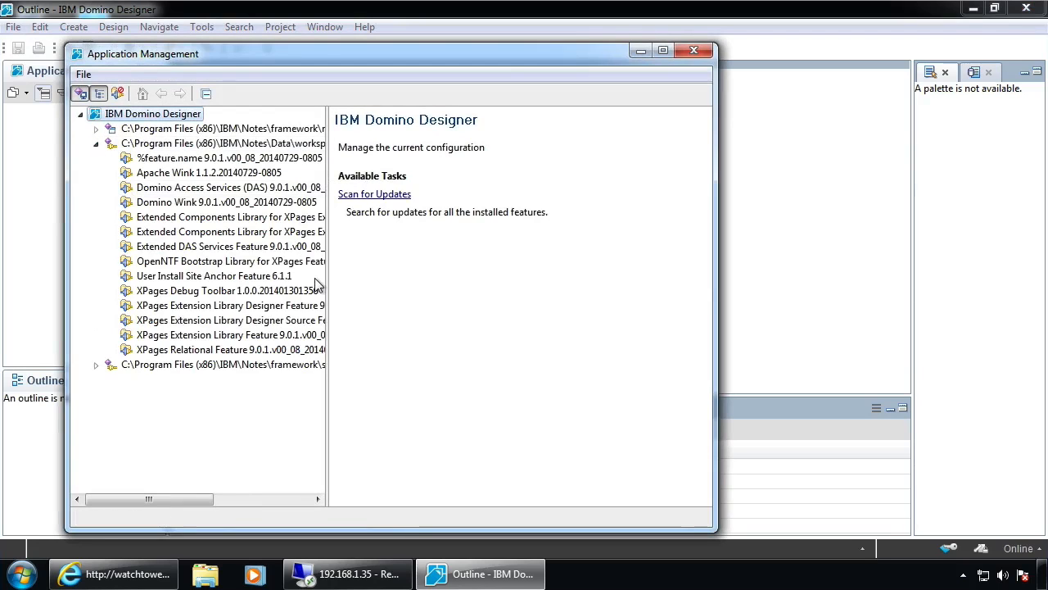
pyautogui.click(160, 297)
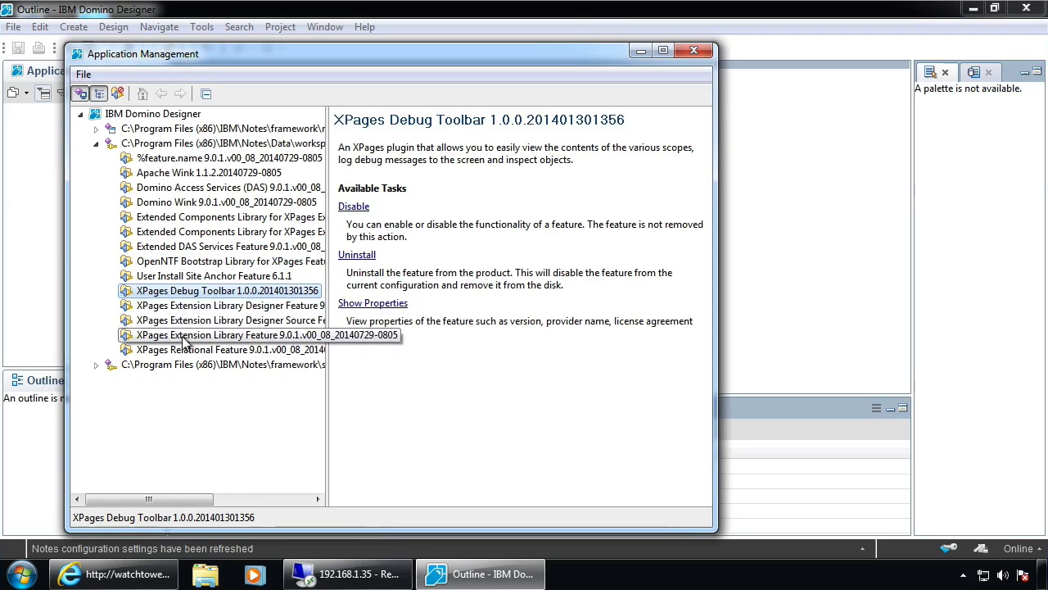
pyautogui.click(194, 262)
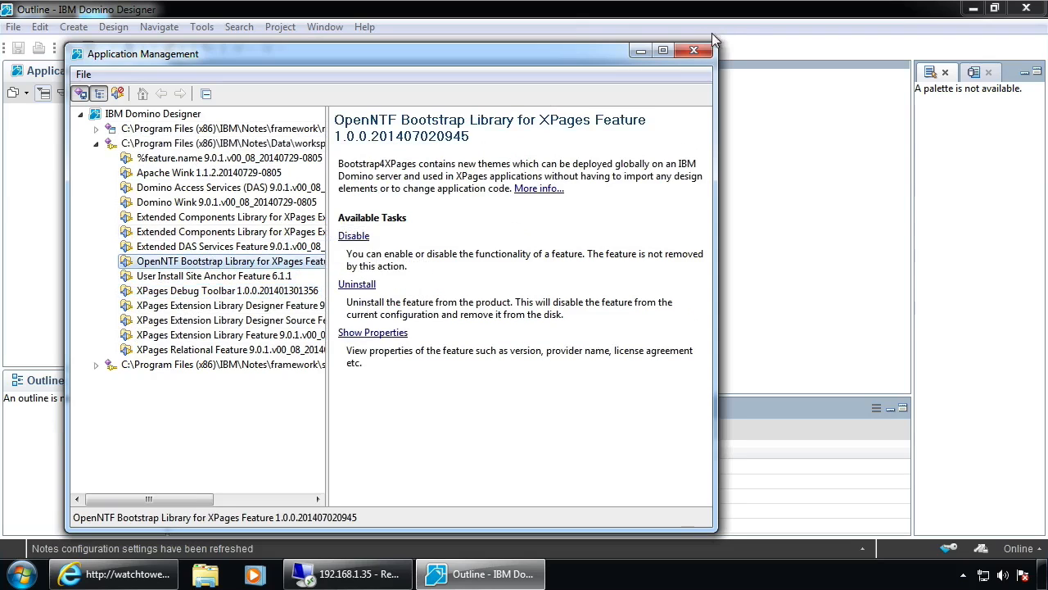
pyautogui.click(693, 51)
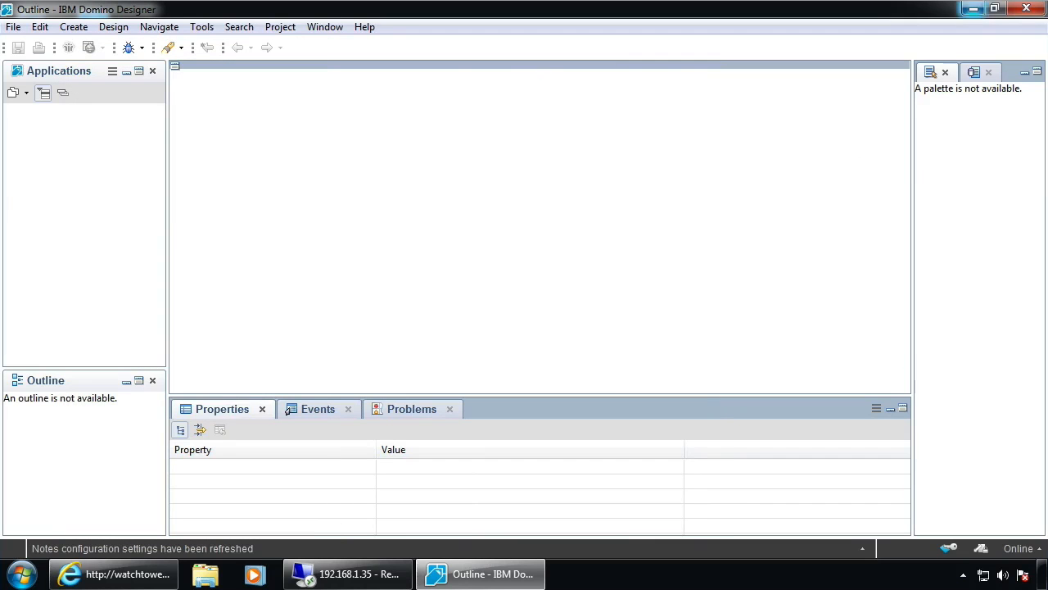
# Open the OpenNTF Domino API RC2.1 folder from the desktop and copy the updateDesigner database
pyautogui.click(973, 9)
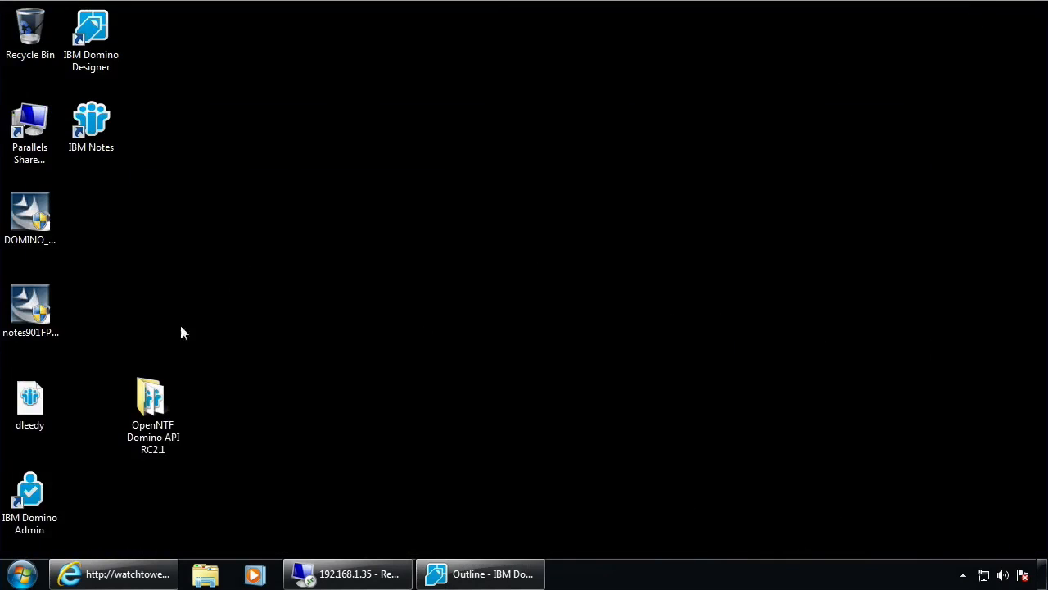
pyautogui.doubleClick(148, 395)
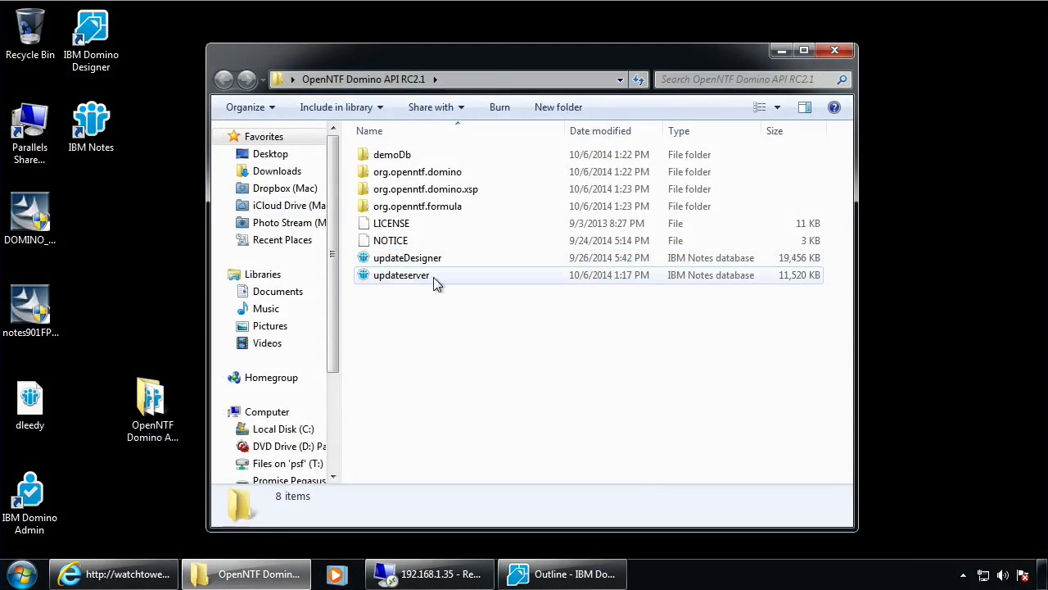
pyautogui.click(398, 278)
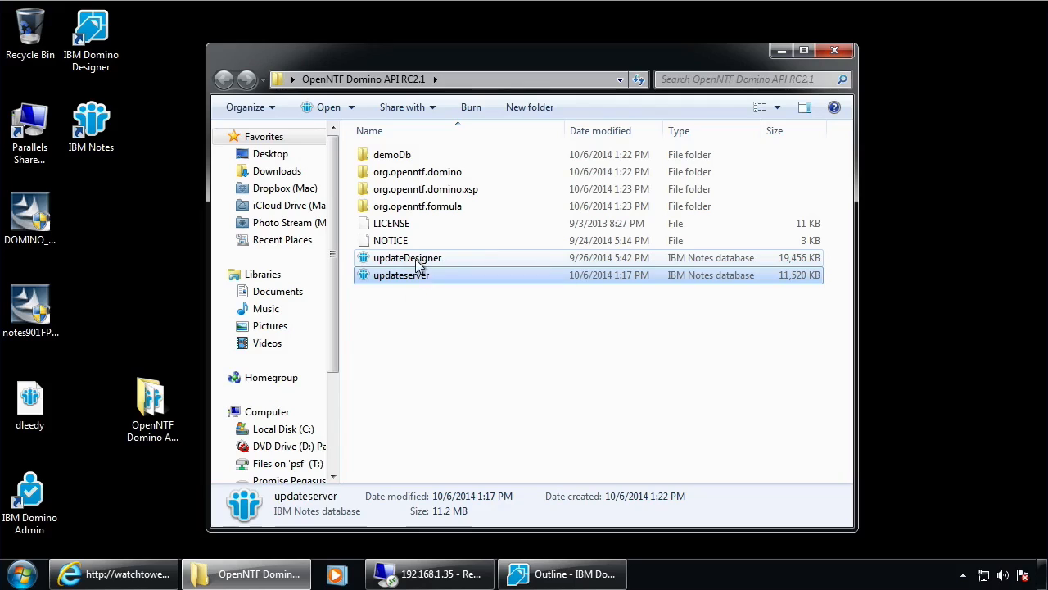
pyautogui.click(439, 262)
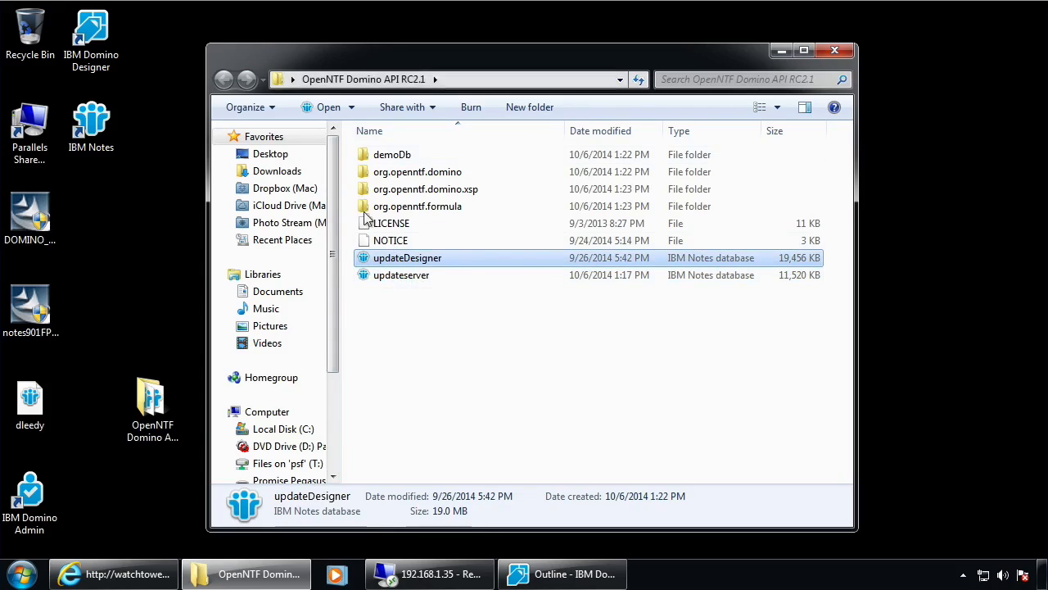
pyautogui.rightClick(404, 261)
pyautogui.click(477, 451)
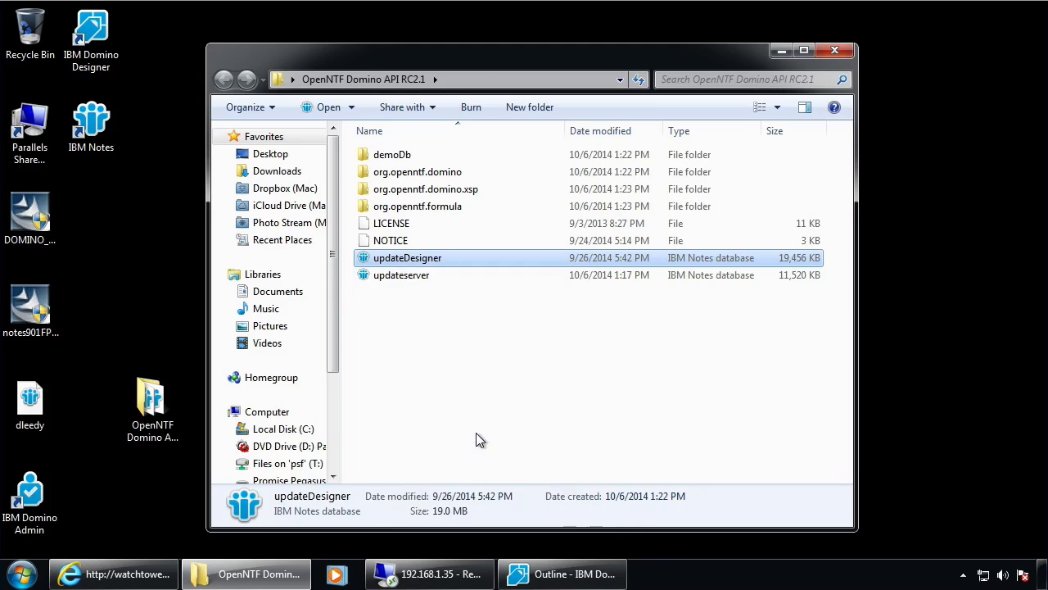
# Browse to C:\Program Files (x86)\IBM\Notes\Data in Explorer
pyautogui.click(280, 429)
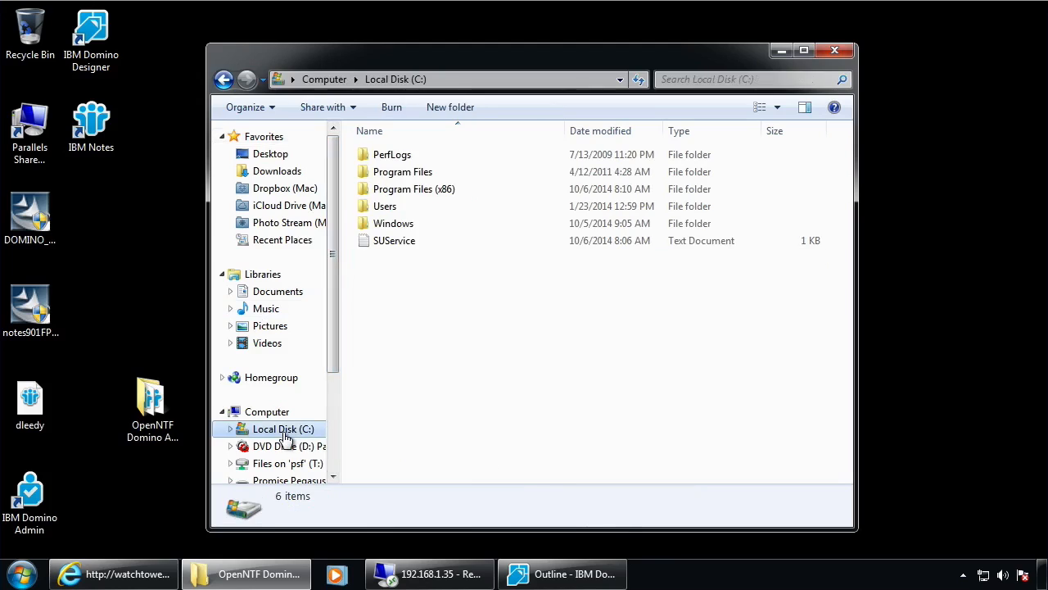
pyautogui.click(231, 431)
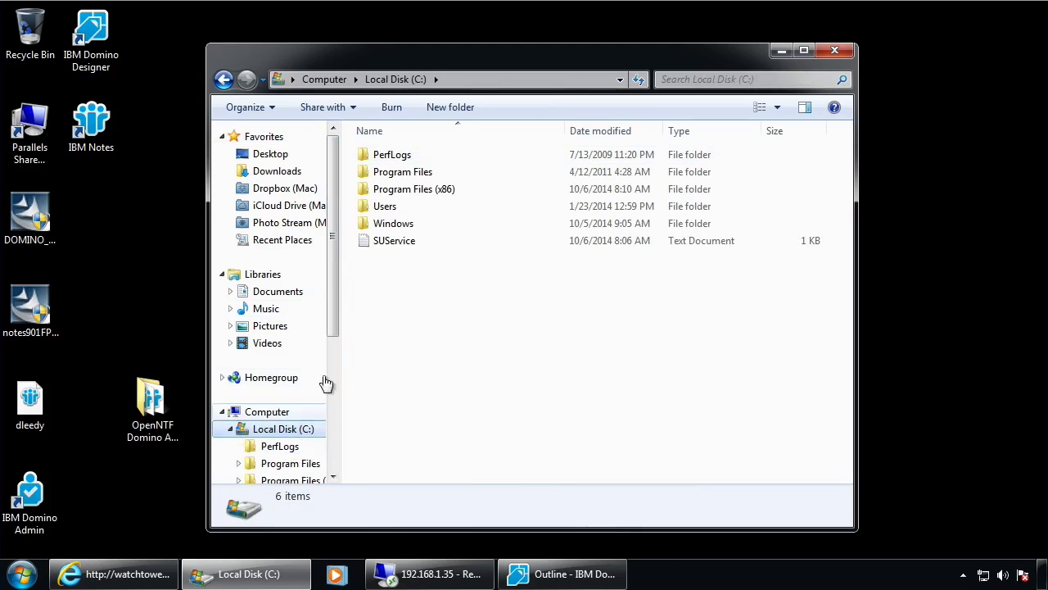
pyautogui.click(270, 405)
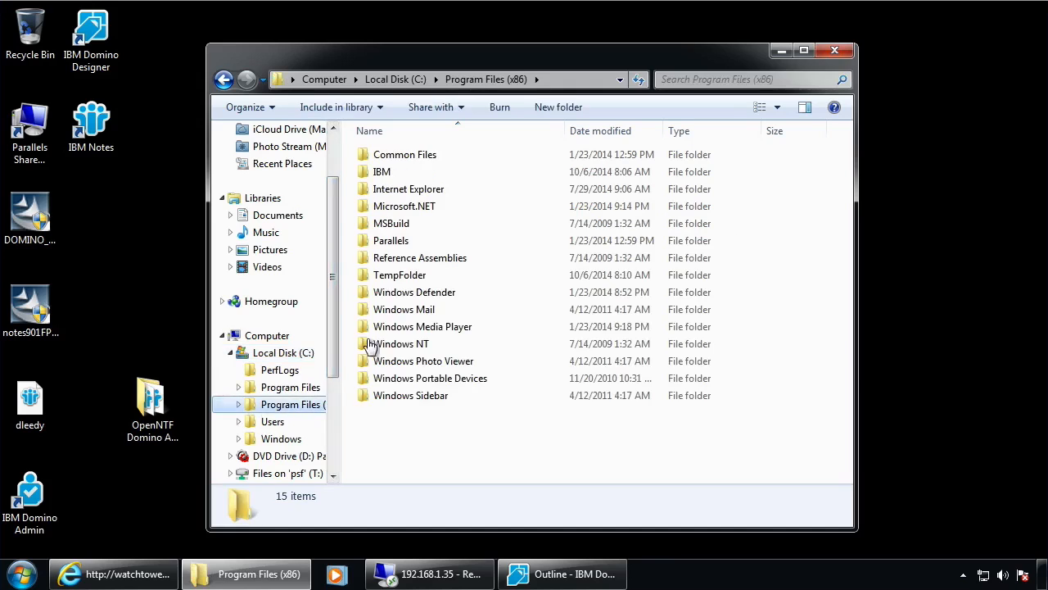
pyautogui.doubleClick(383, 172)
pyautogui.doubleClick(404, 155)
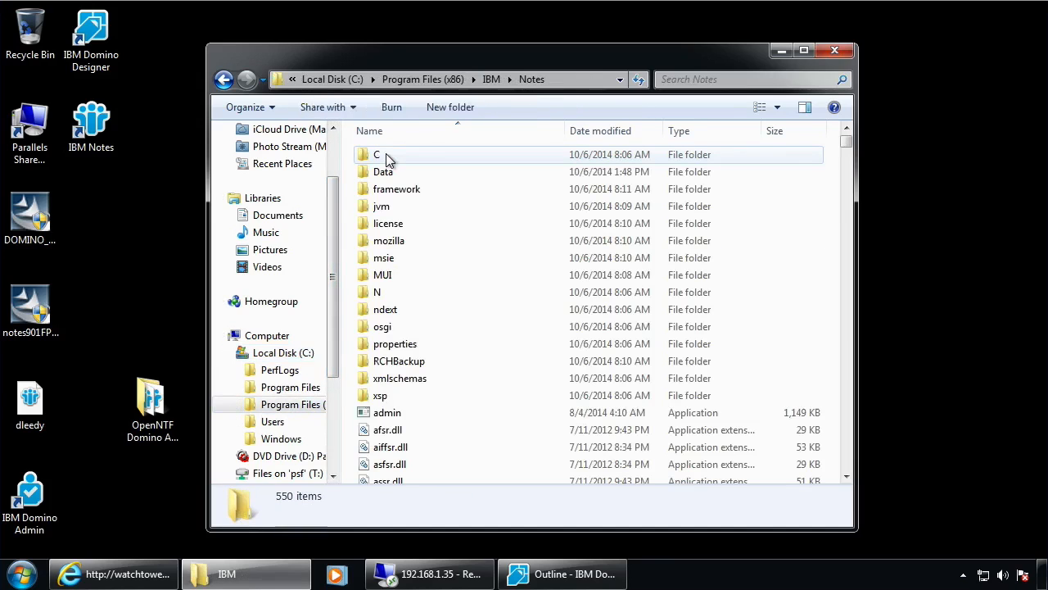
pyautogui.doubleClick(386, 172)
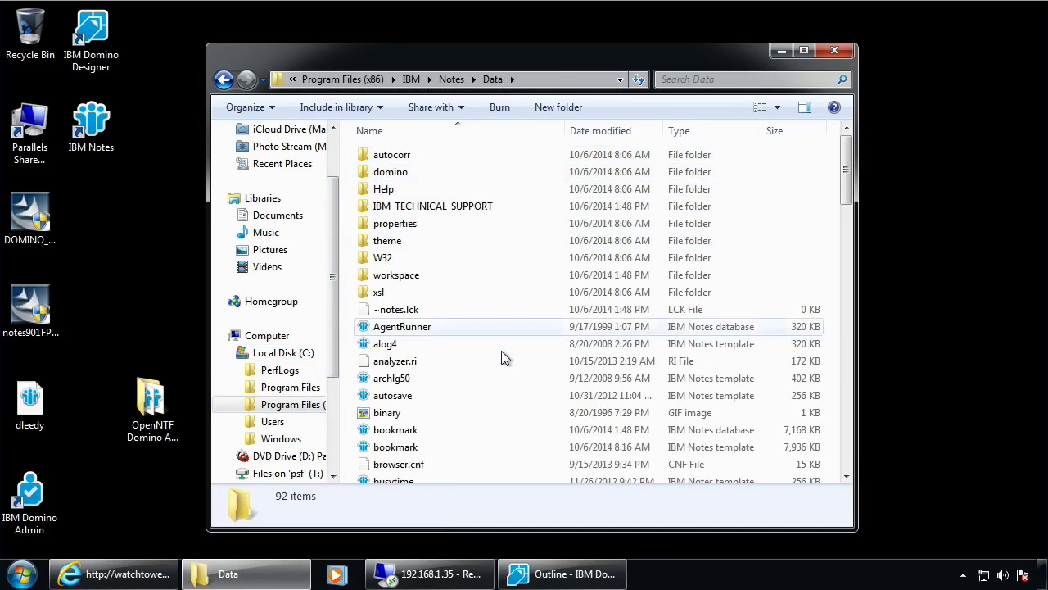
# Create a new folder named UpdateSites there and open it
pyautogui.click(557, 106)
pyautogui.write('UpdateSites')
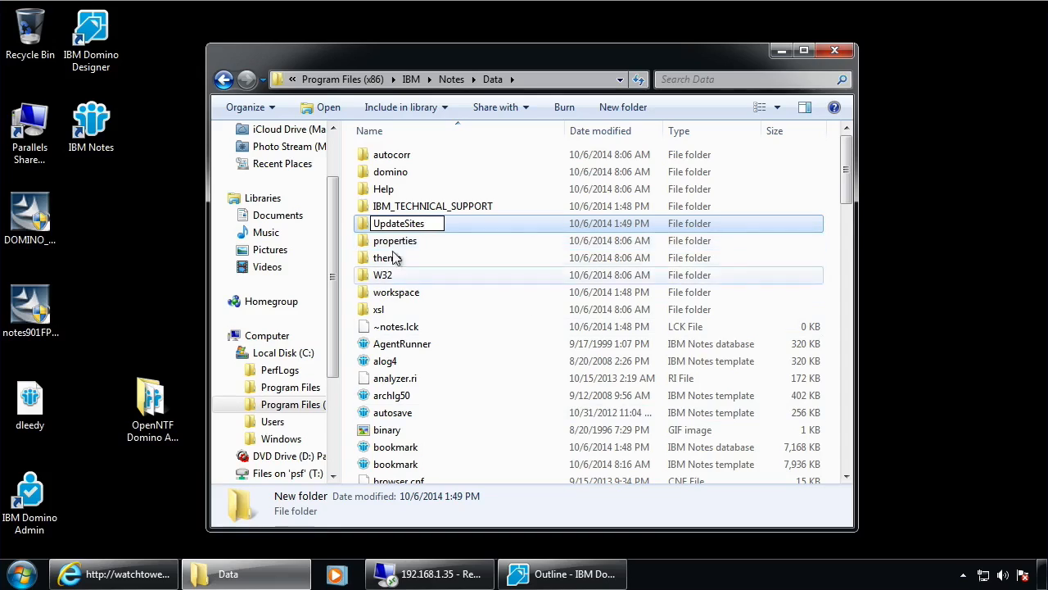
pyautogui.click(481, 225)
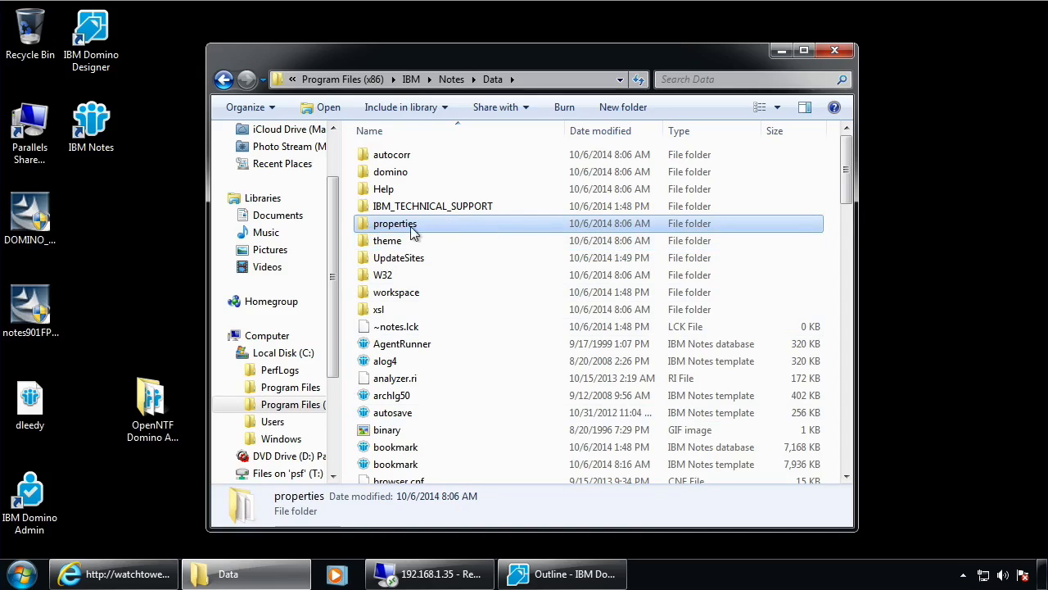
pyautogui.doubleClick(395, 258)
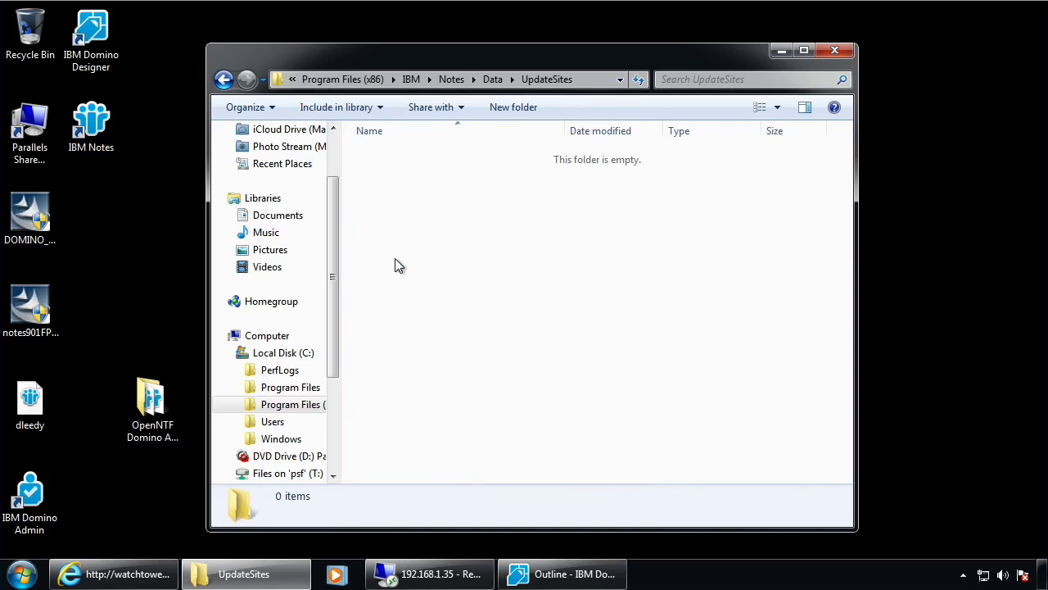
pyautogui.rightClick(443, 229)
# Paste updateDesigner into UpdateSites and sign all its content with the current ID
pyautogui.click(516, 344)
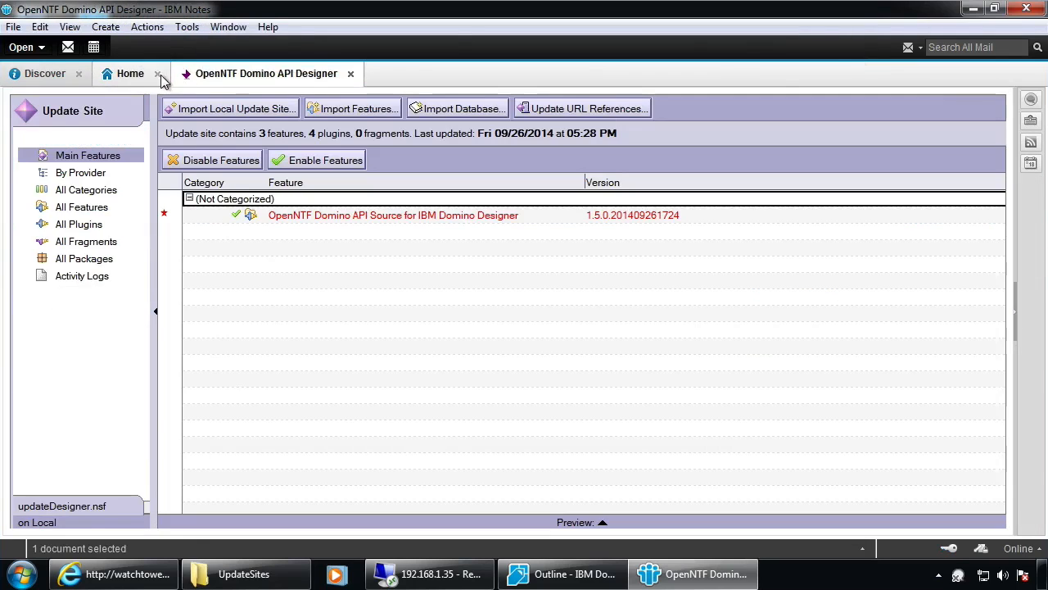
pyautogui.click(157, 73)
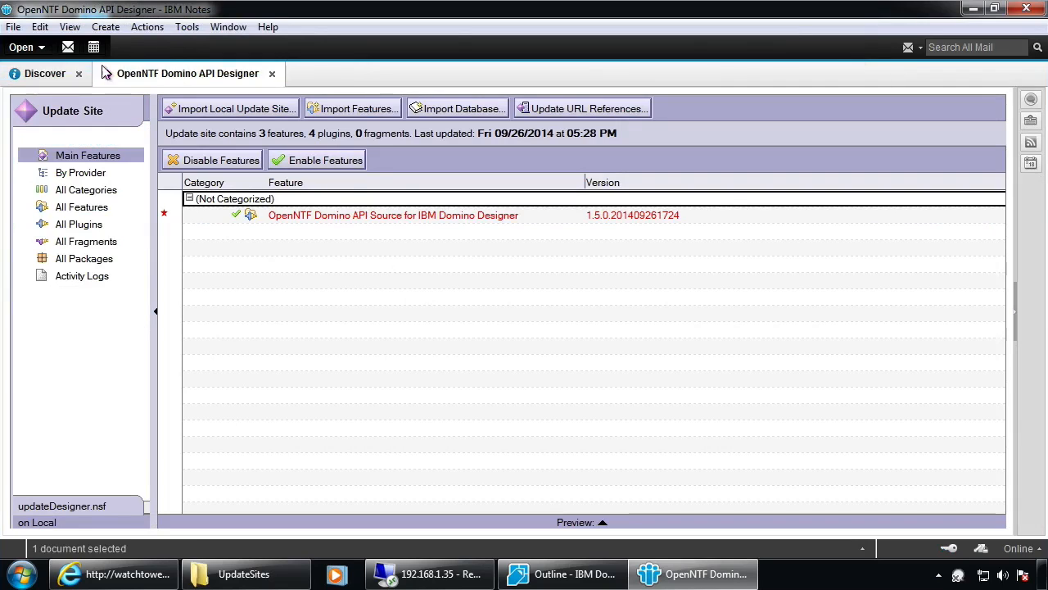
pyautogui.click(188, 27)
pyautogui.moveTo(147, 27)
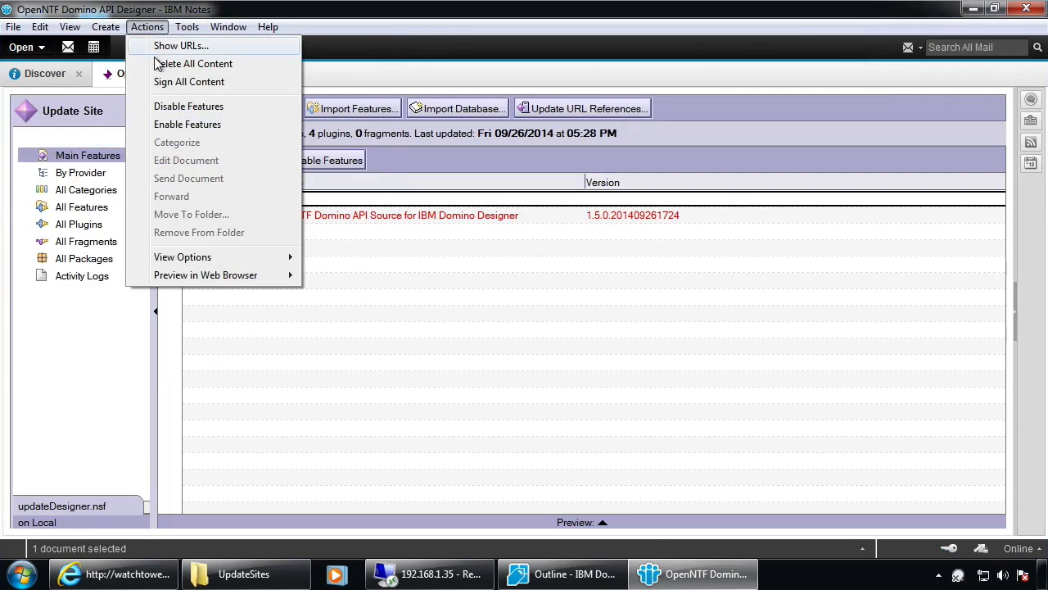
pyautogui.click(163, 82)
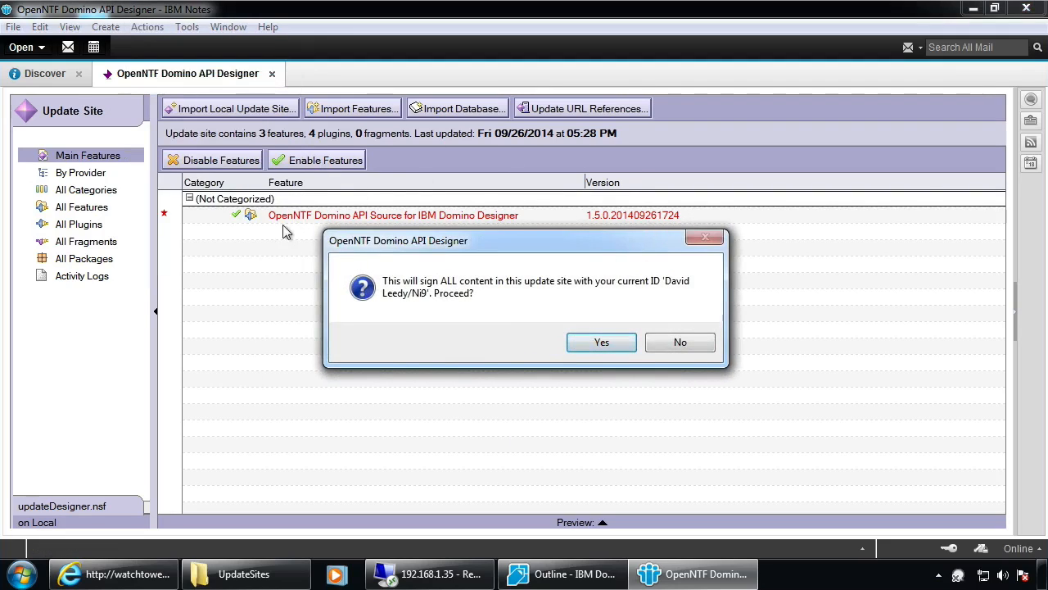
pyautogui.click(602, 342)
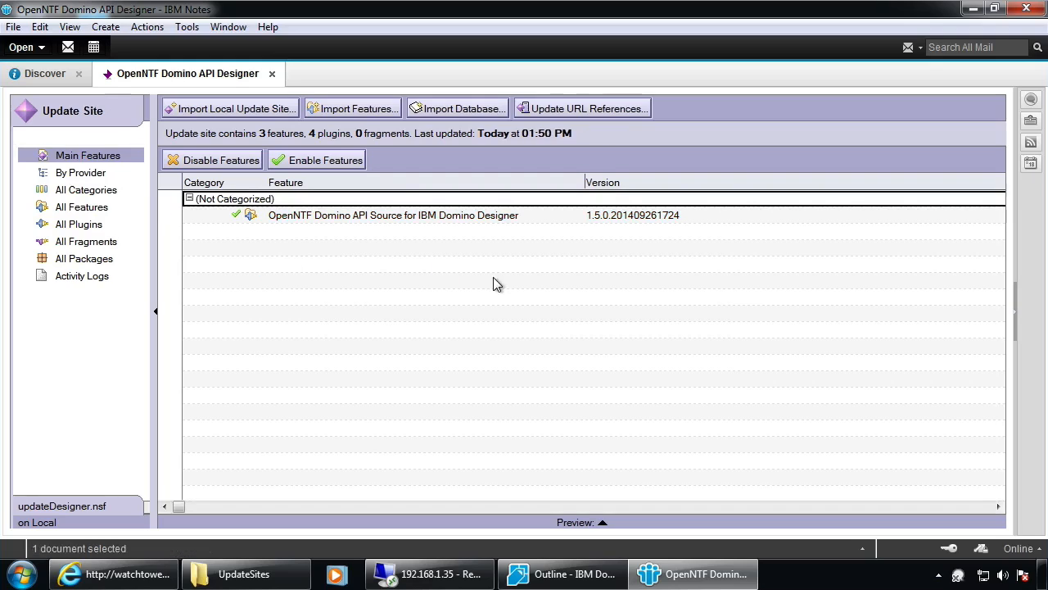
# View the update site's URLs, then dismiss the window
pyautogui.click(145, 27)
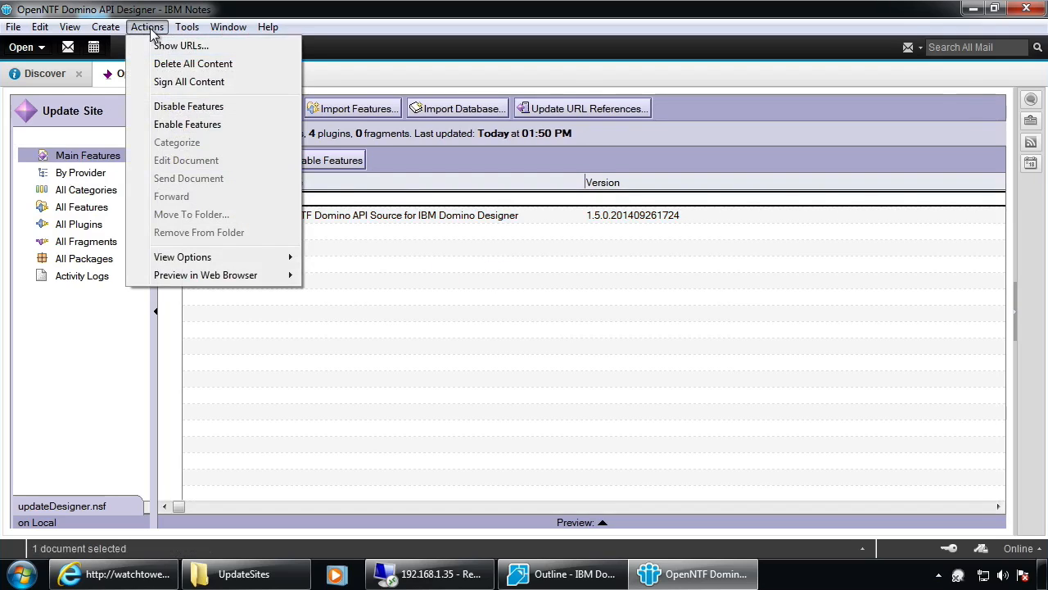
pyautogui.click(174, 47)
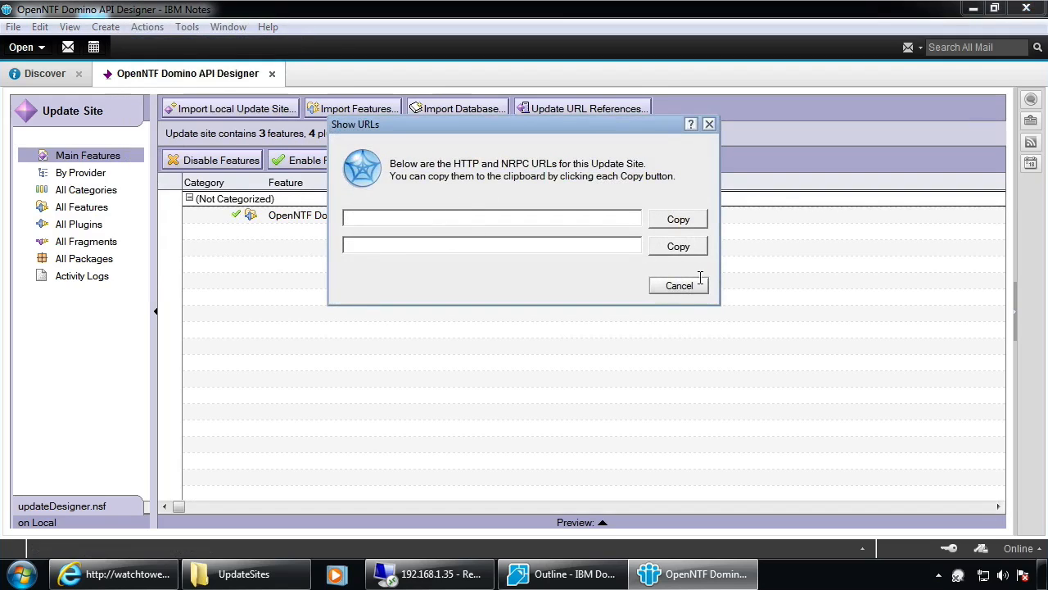
pyautogui.click(690, 288)
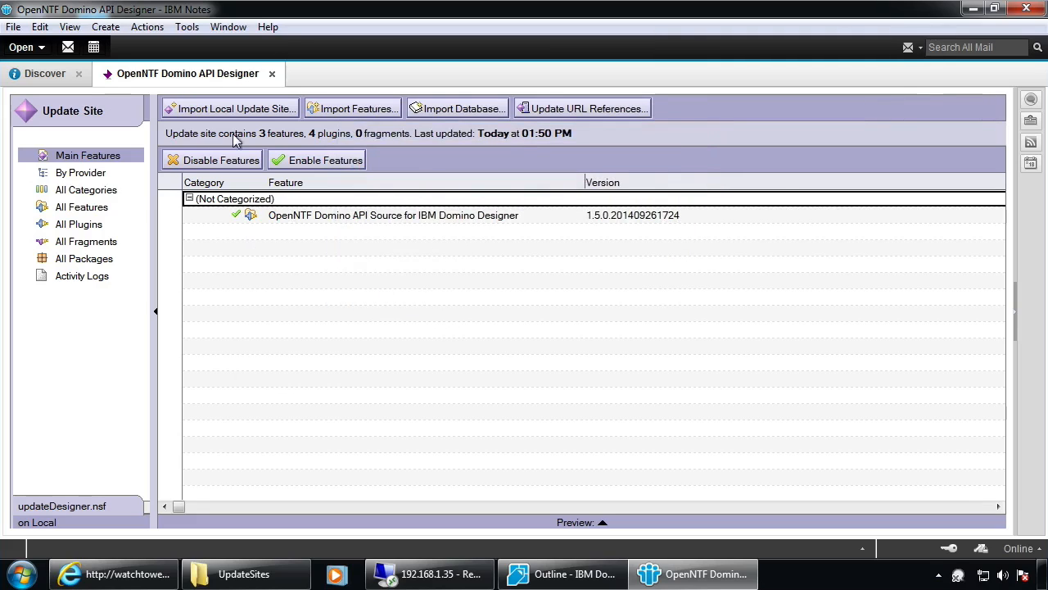
# Restart Notes, move the OpenNTF Domino API tile to the second row and open it
pyautogui.click(1026, 8)
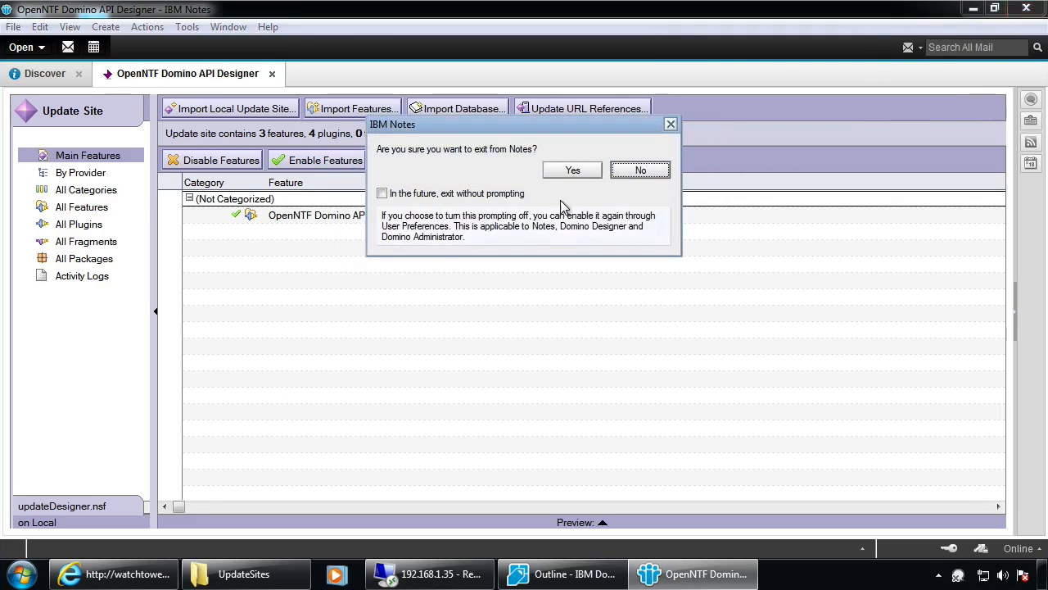
pyautogui.click(585, 174)
pyautogui.click(835, 50)
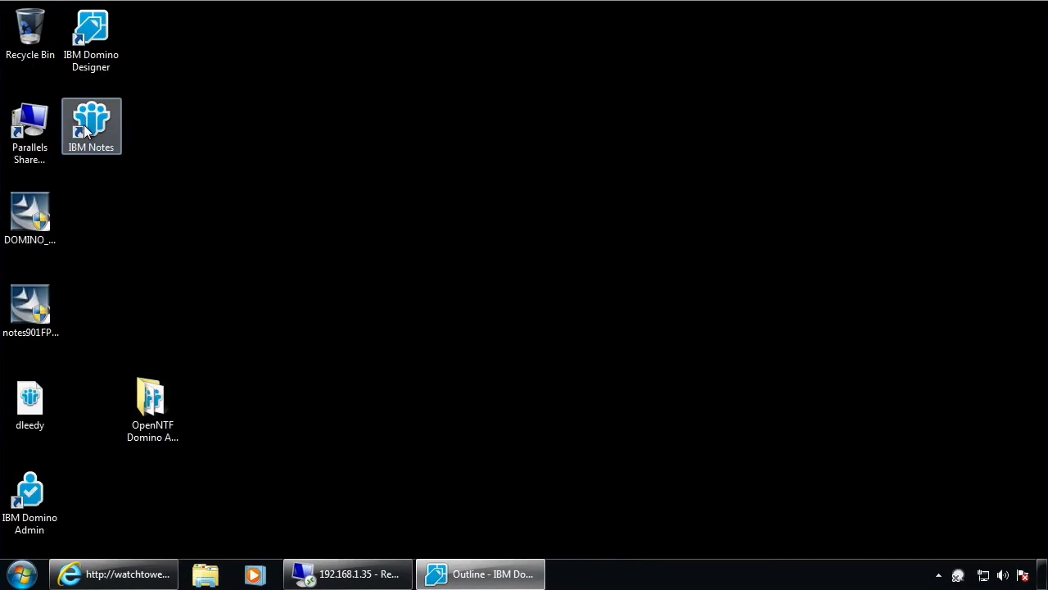
pyautogui.doubleClick(86, 123)
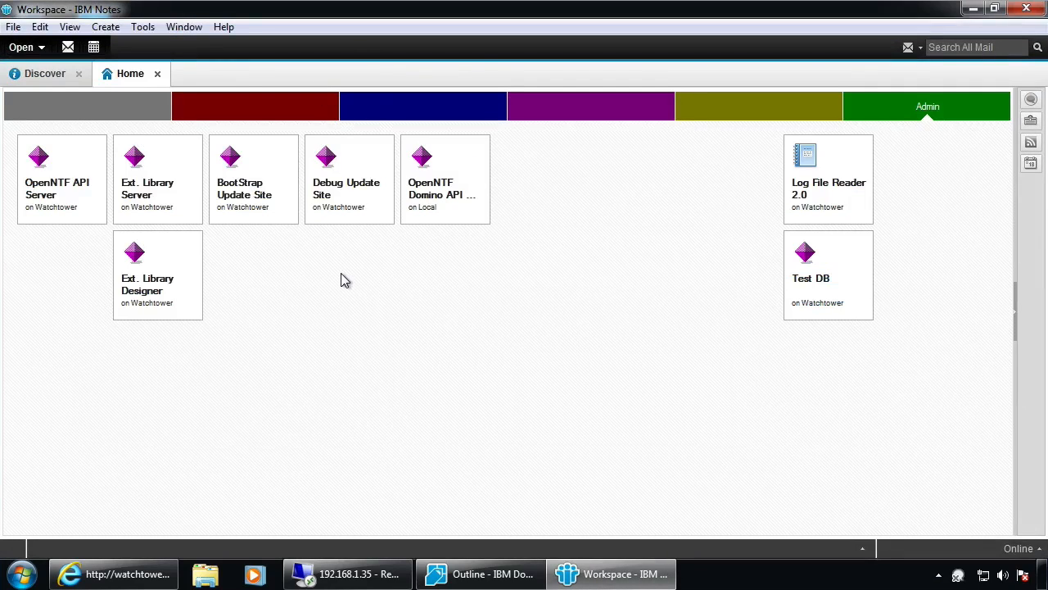
pyautogui.moveTo(455, 176); pyautogui.dragTo(494, 252)
pyautogui.rightClick(549, 259)
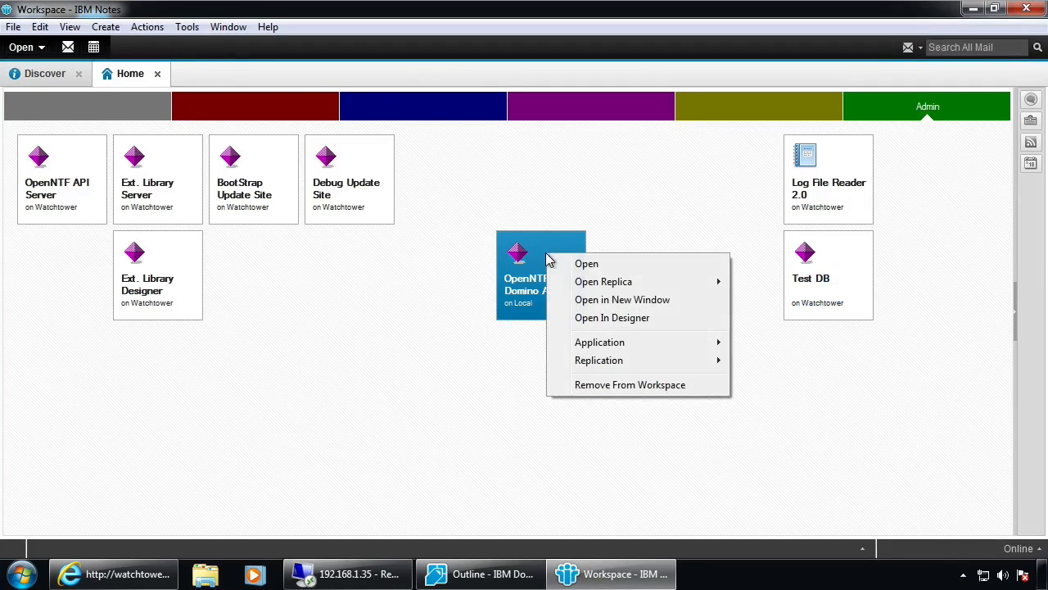
pyautogui.doubleClick(532, 265)
# Show the update site's HTTP and NRPC URLs, dismiss them, then show them again
pyautogui.click(149, 30)
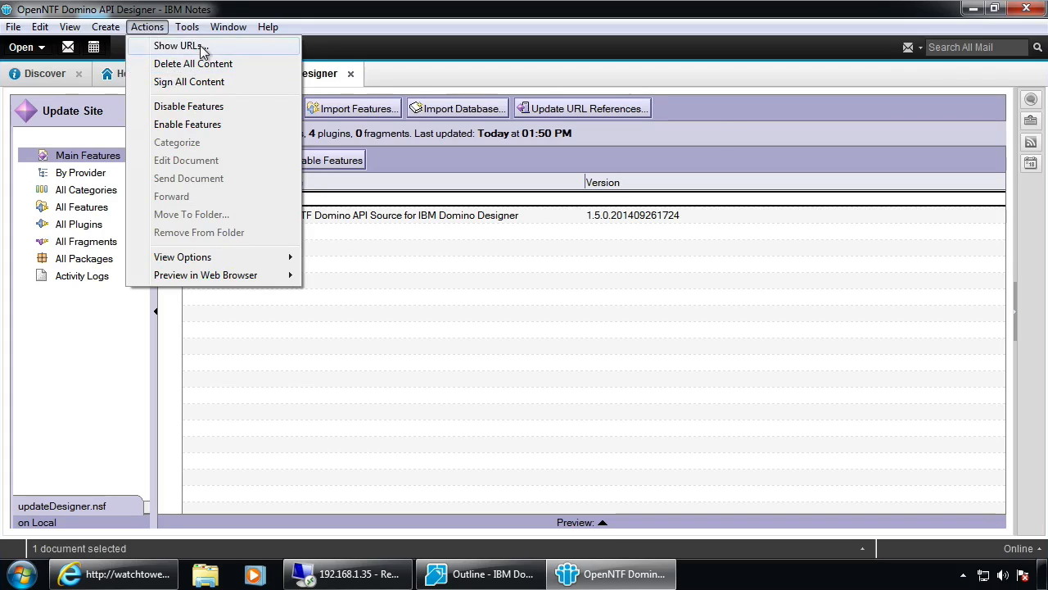
pyautogui.click(200, 45)
pyautogui.click(679, 285)
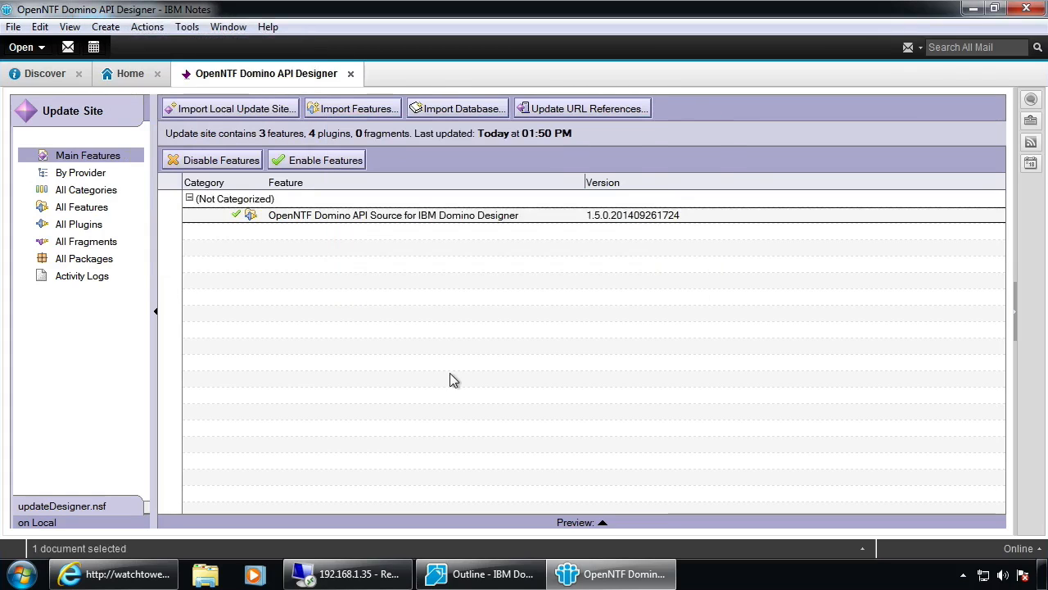
pyautogui.click(148, 27)
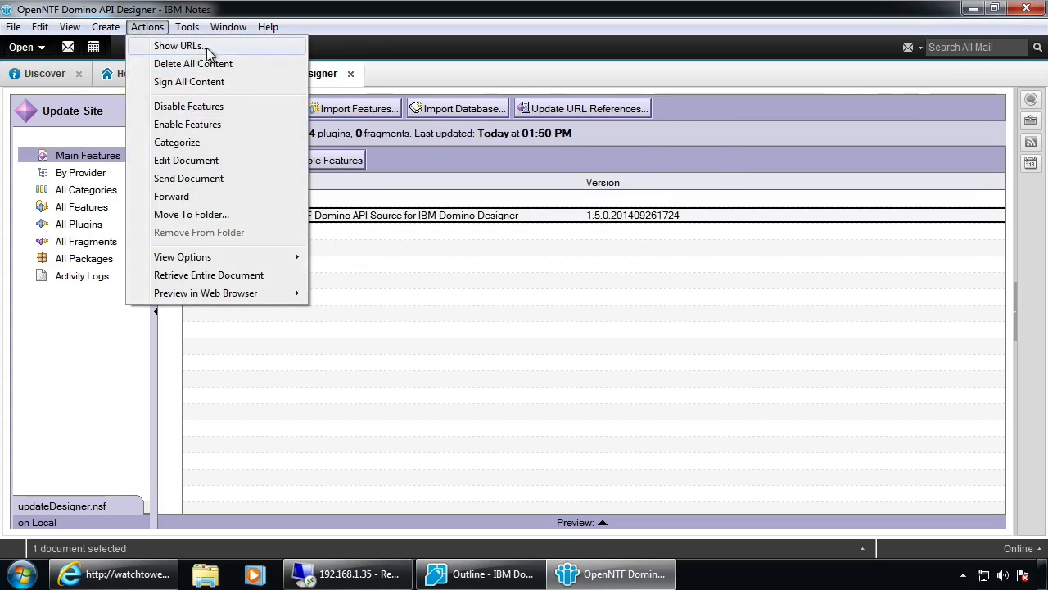
pyautogui.click(197, 47)
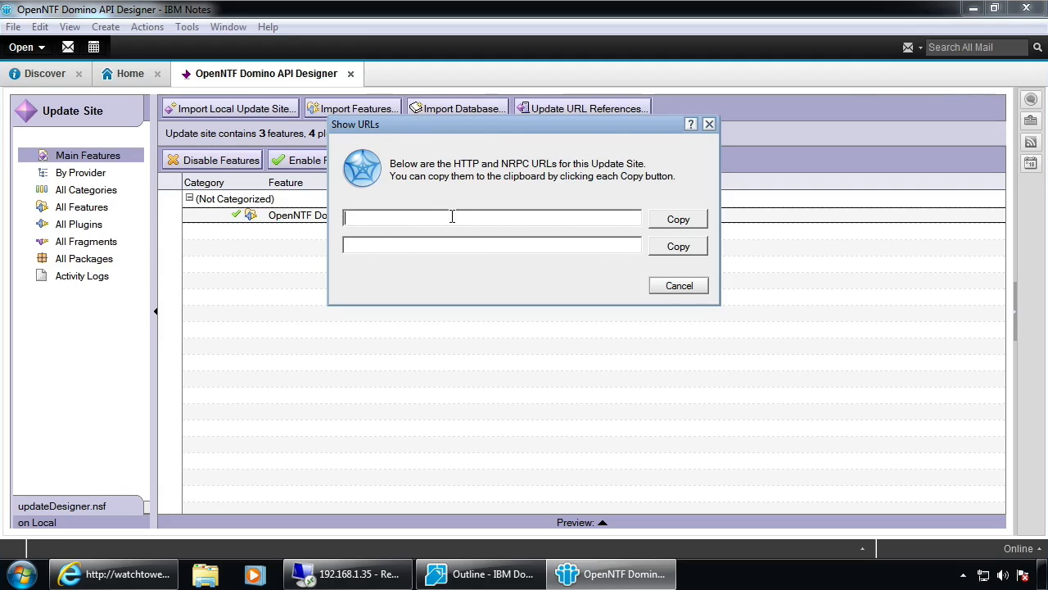
# Close the update site's Show URLs dialog without copying either URL
pyautogui.click(354, 247)
pyautogui.click(677, 292)
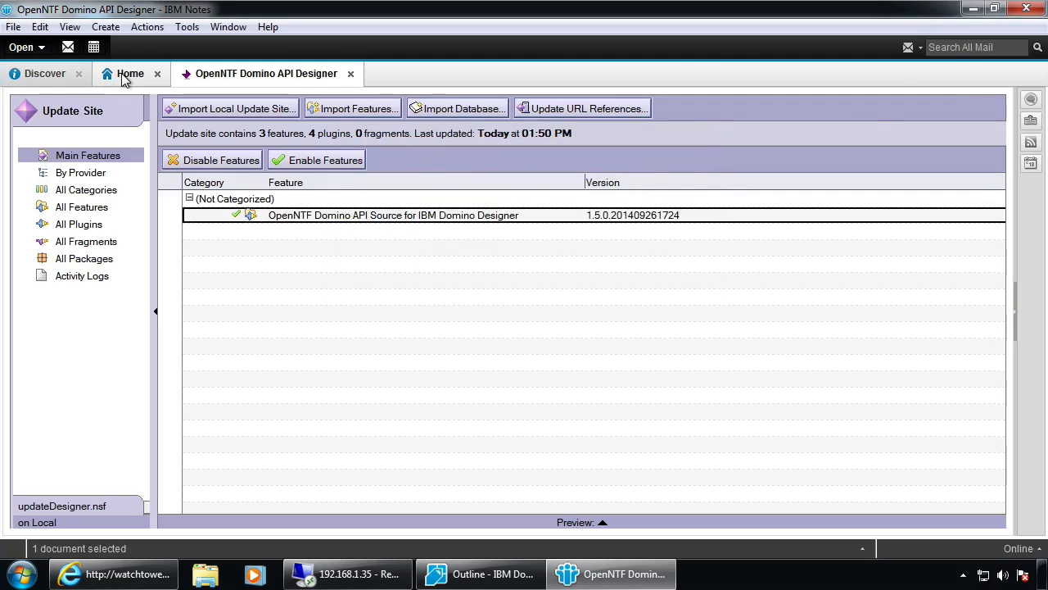
# In Domino Designer, open the Application Install wizard and advance to the update site locations
pyautogui.click(483, 573)
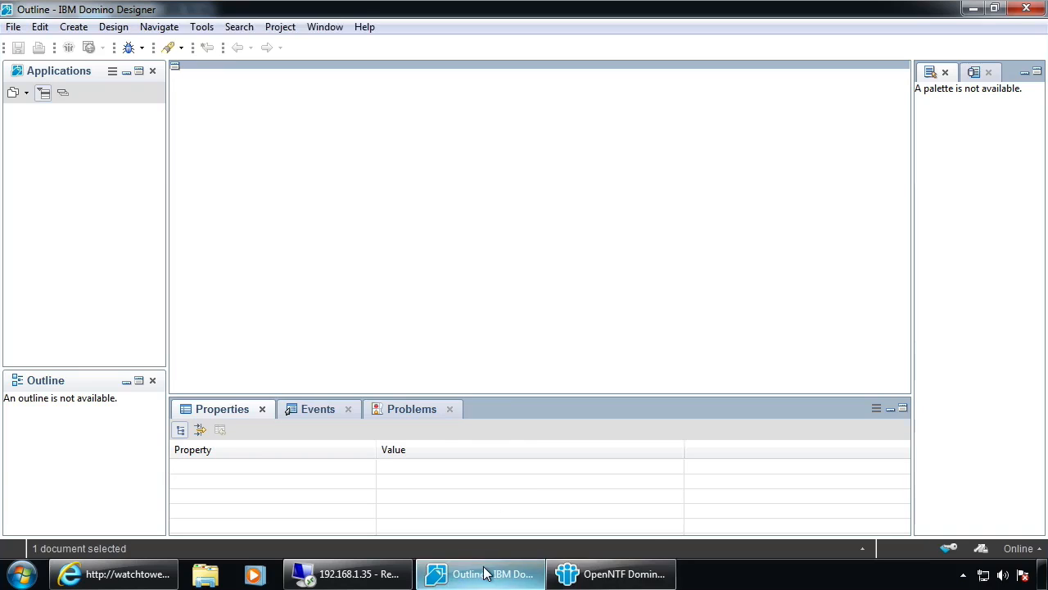
pyautogui.click(13, 27)
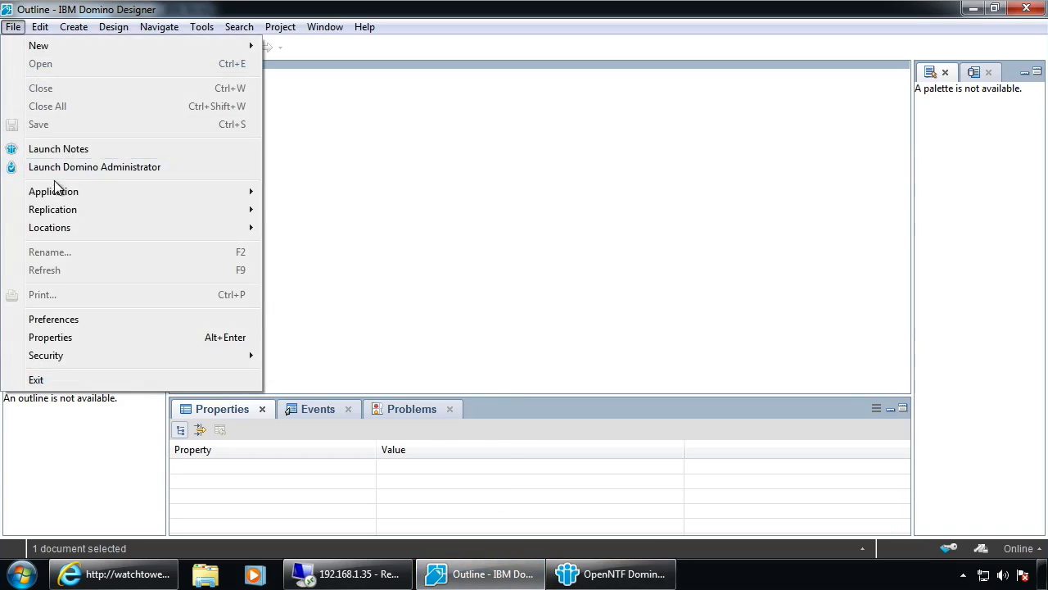
pyautogui.moveTo(188, 193)
pyautogui.click(341, 253)
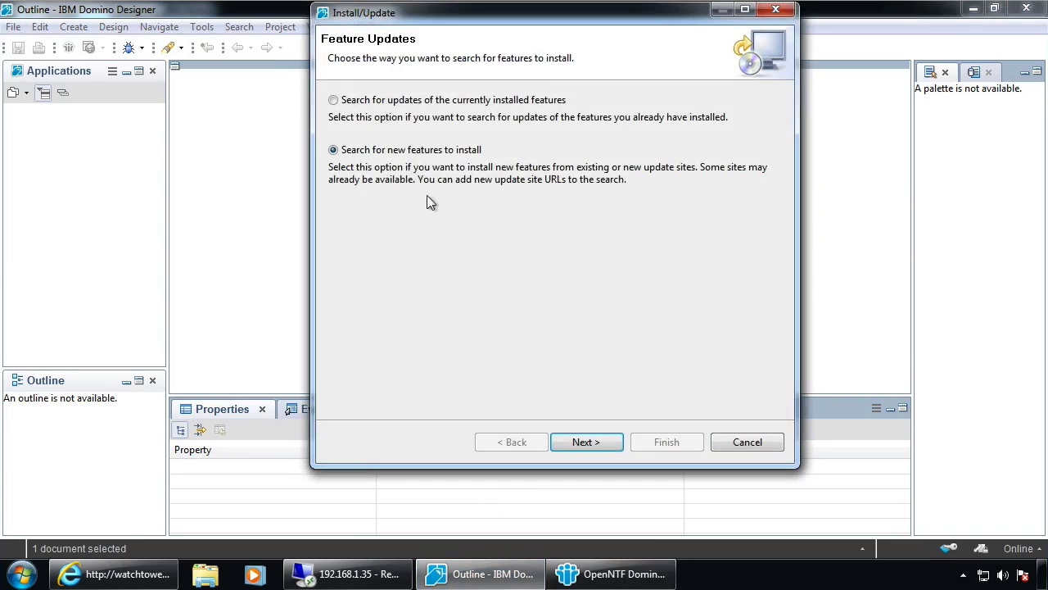
pyautogui.click(580, 442)
# Start adding a remote update site, then cancel both dialogs and return to Notes
pyautogui.click(724, 120)
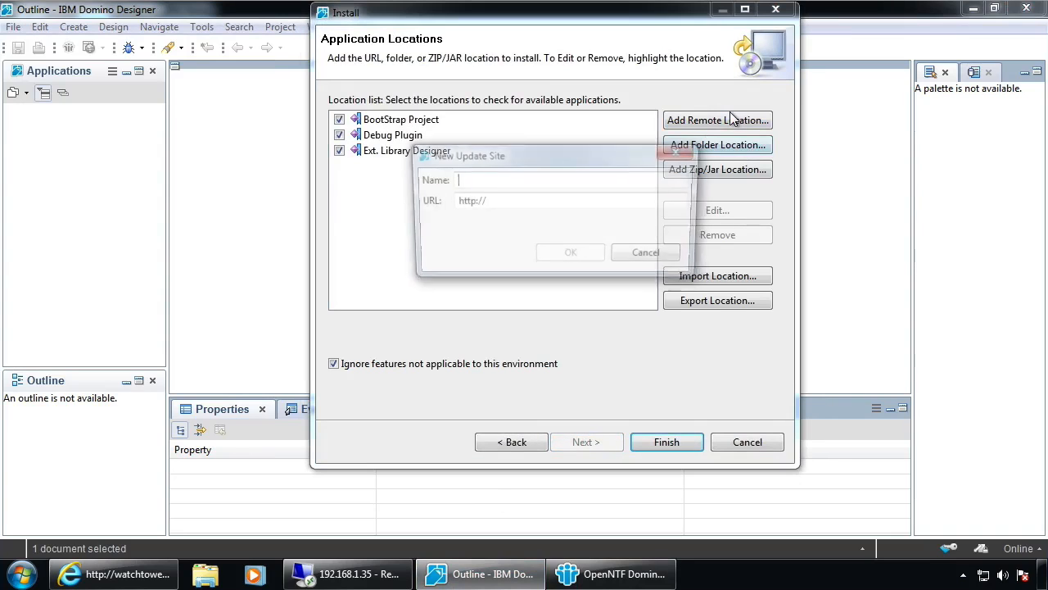
pyautogui.press('Tab')
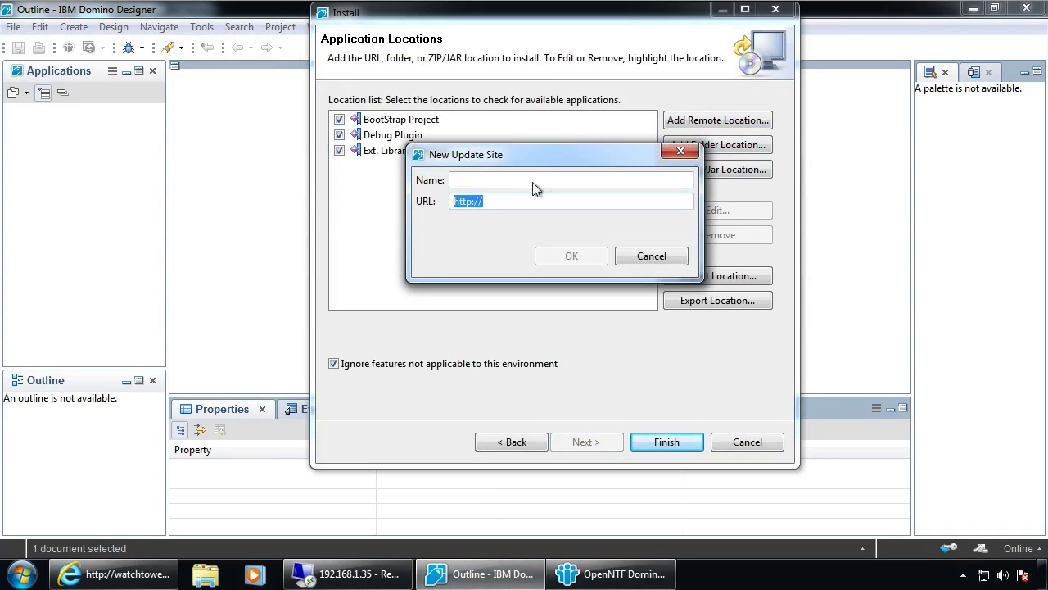
pyautogui.click(655, 258)
pyautogui.click(760, 438)
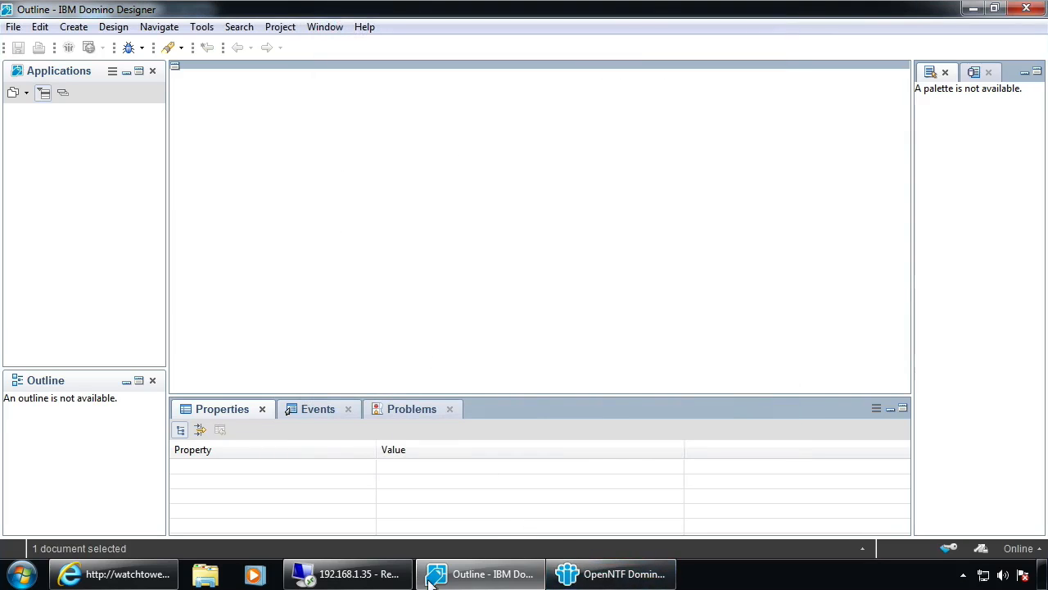
pyautogui.click(607, 577)
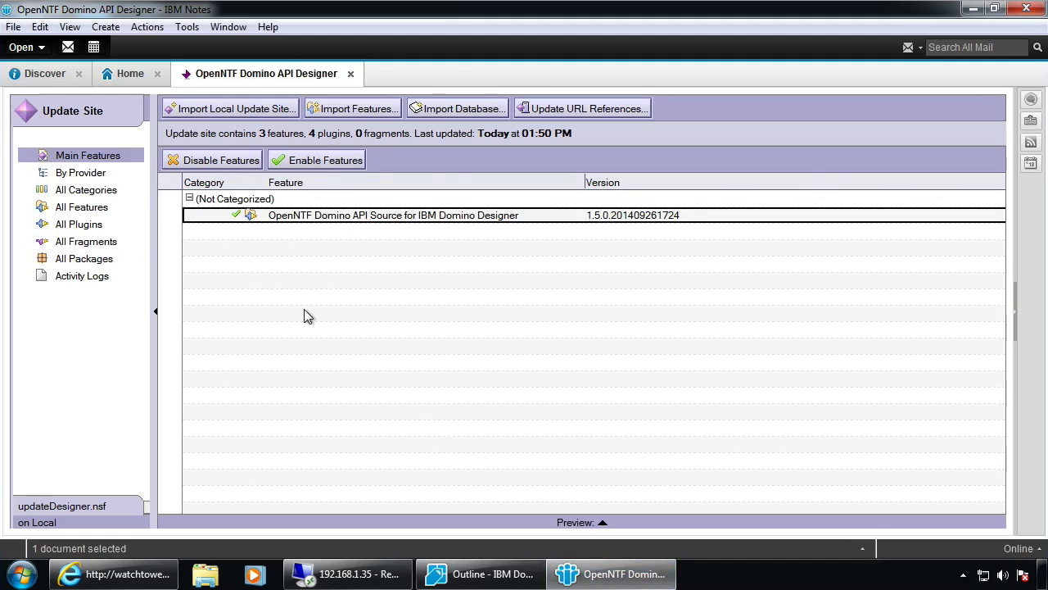
# Create a new replica of the OpenNTF Domino API update site on Watchtower and replicate now
pyautogui.press('Escape')
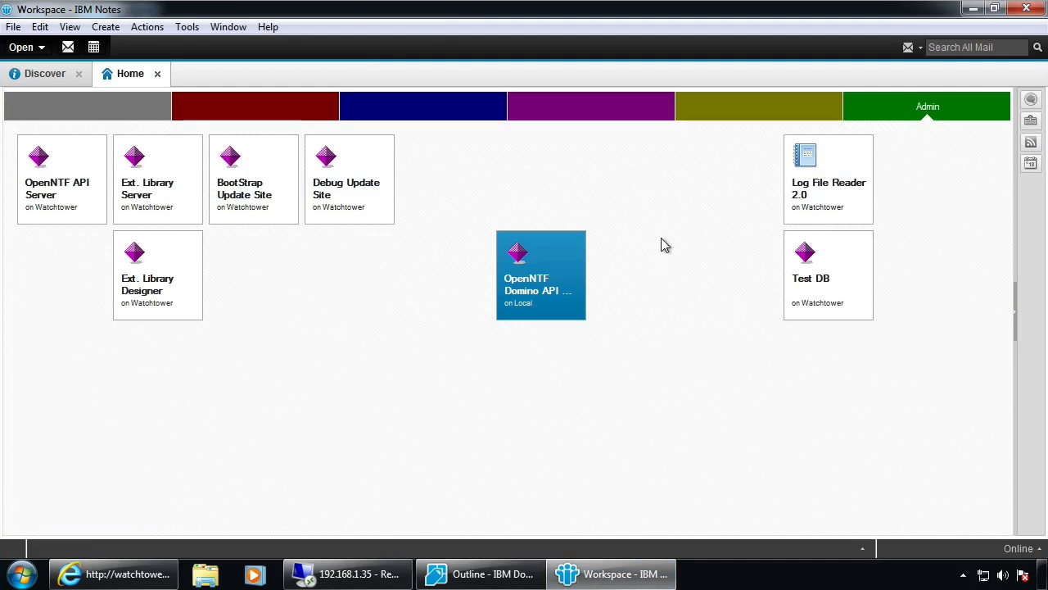
pyautogui.rightClick(530, 299)
pyautogui.moveTo(582, 401)
pyautogui.click(757, 479)
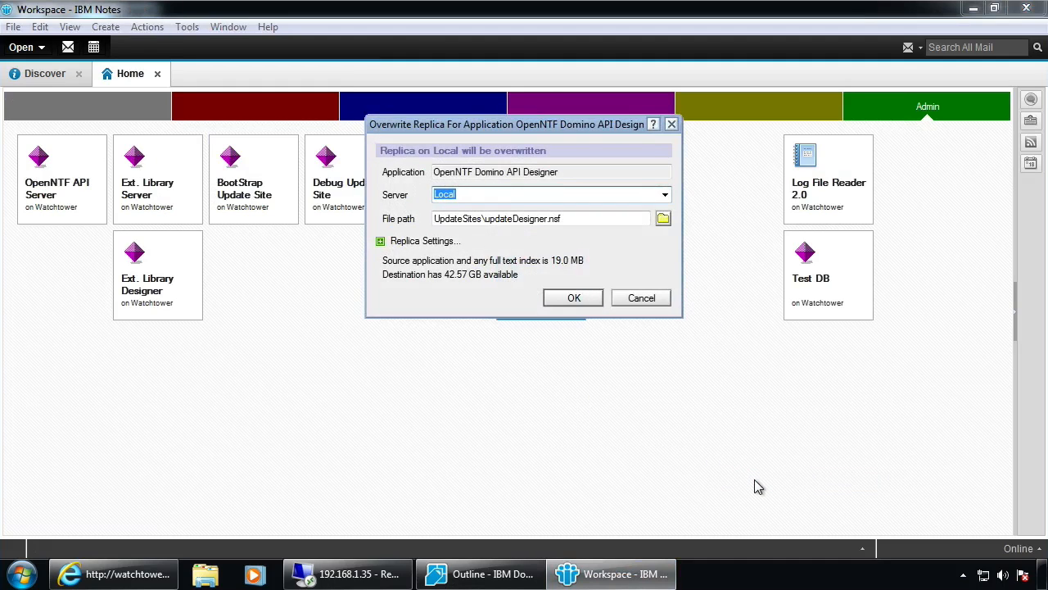
pyautogui.click(573, 298)
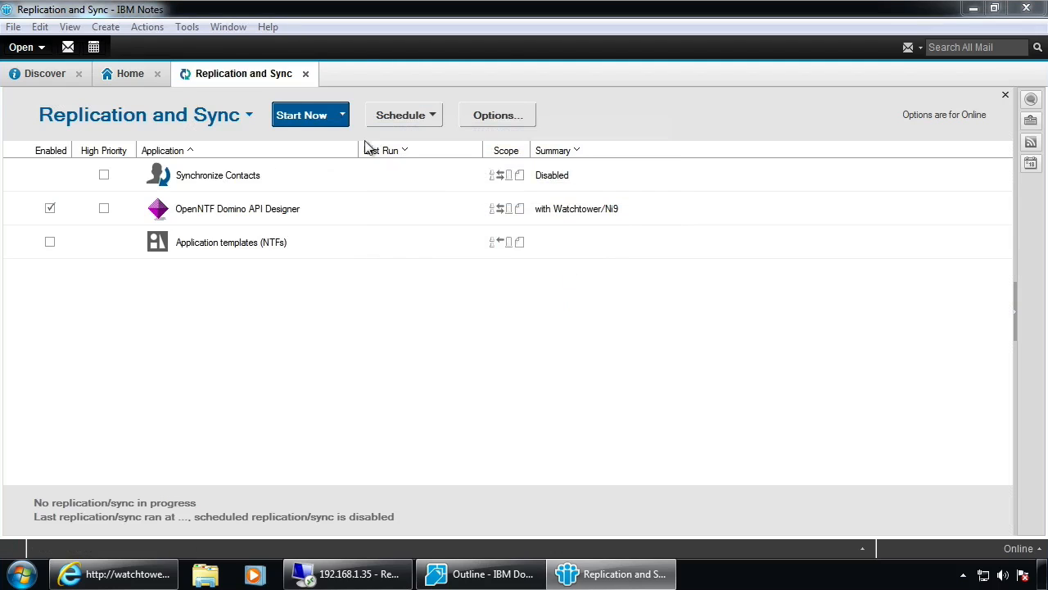
pyautogui.click(305, 116)
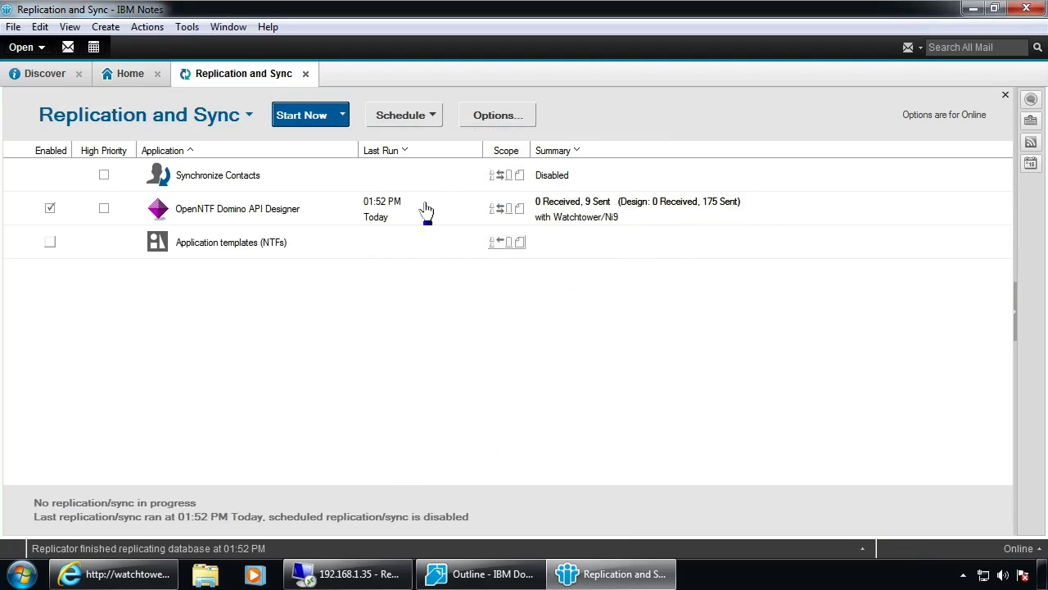
# Back on the workspace, switch the tile to the Watchtower replica
pyautogui.click(123, 75)
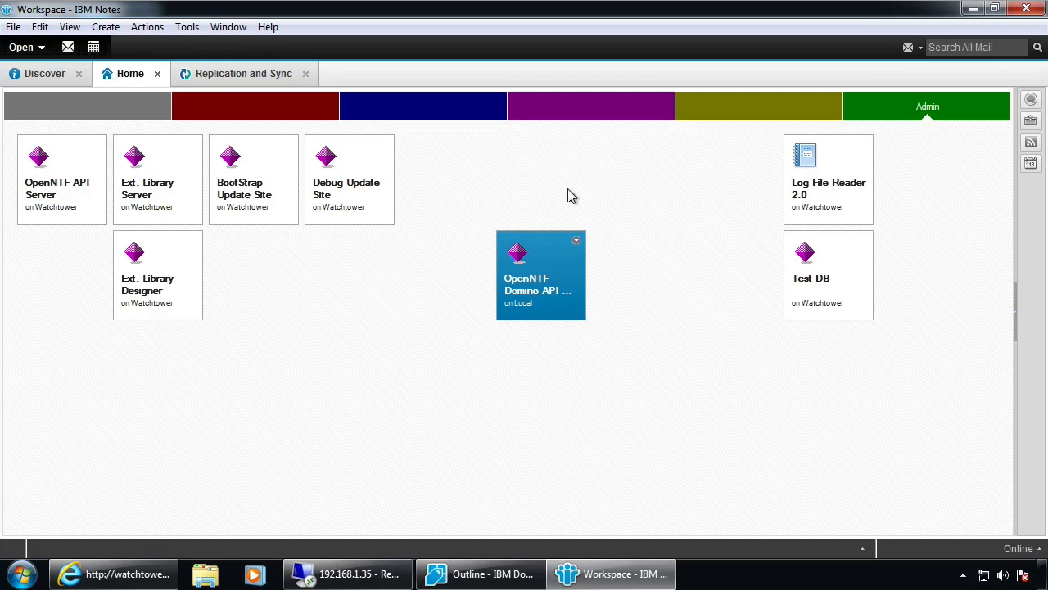
pyautogui.click(578, 240)
pyautogui.click(616, 261)
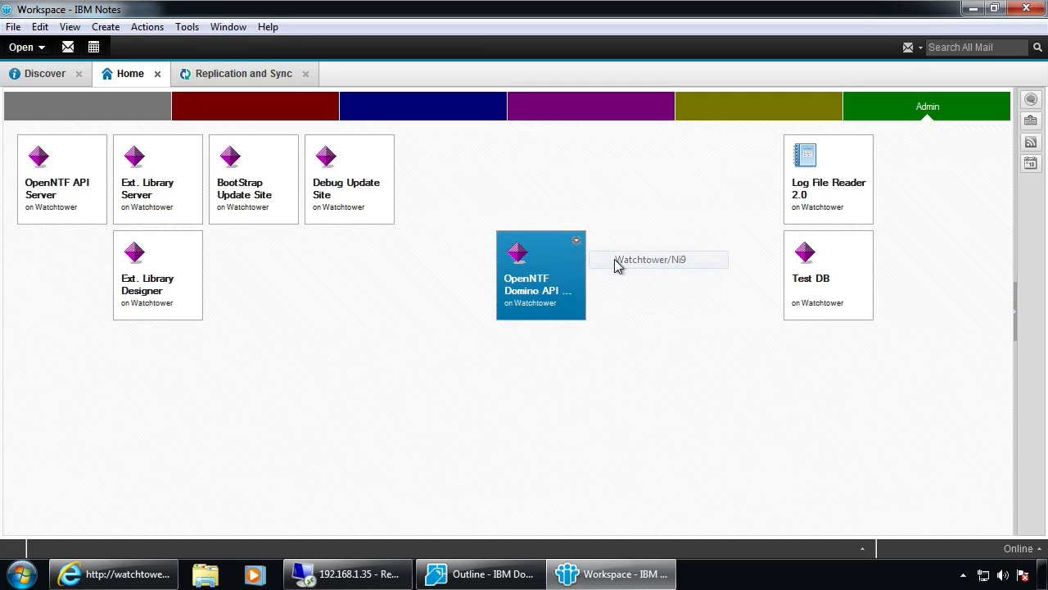
pyautogui.doubleClick(557, 285)
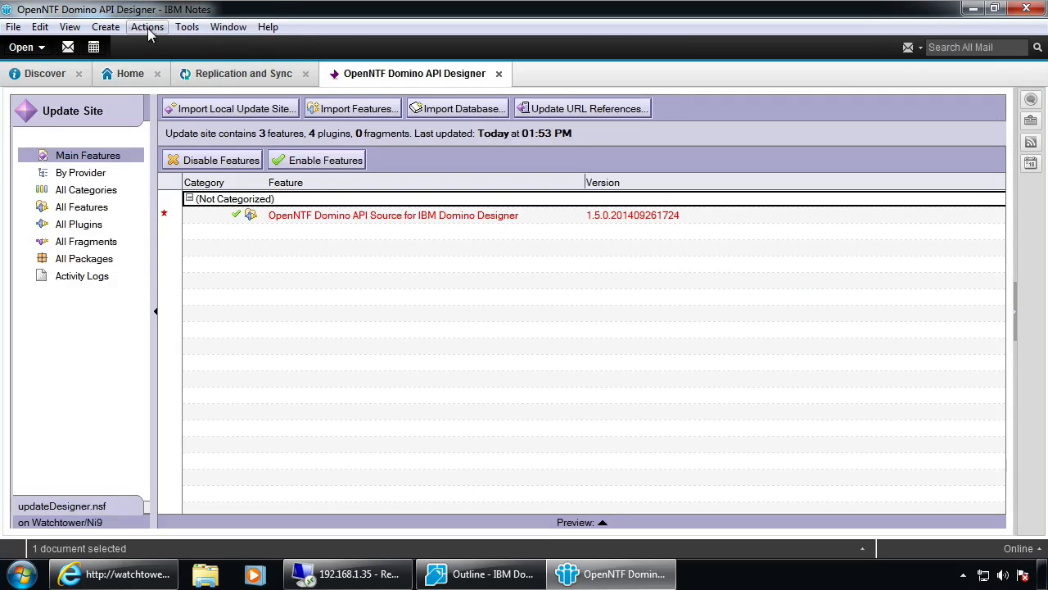
pyautogui.click(148, 26)
pyautogui.click(172, 47)
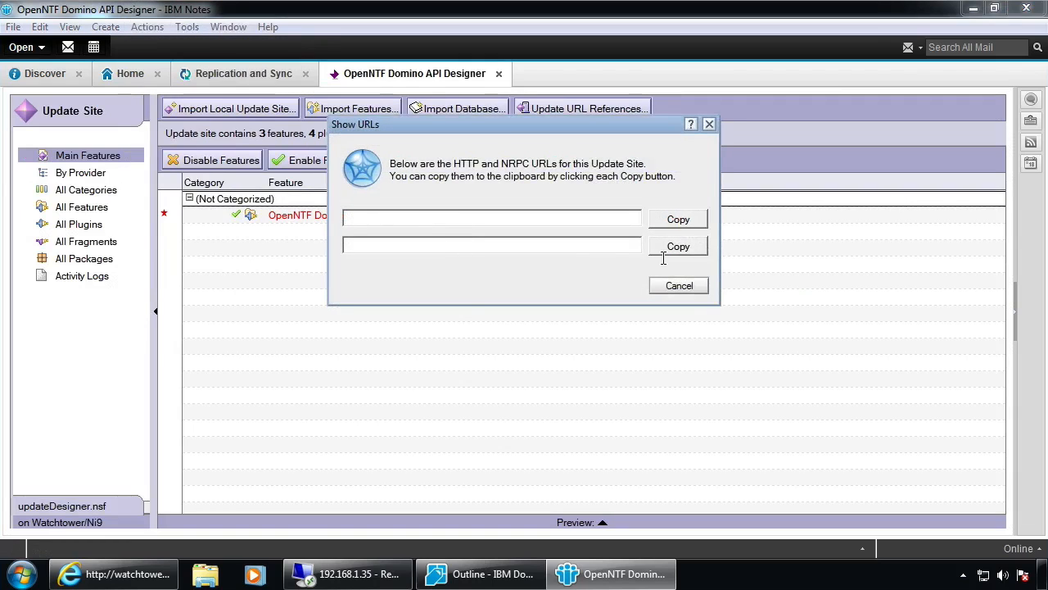
pyautogui.click(681, 286)
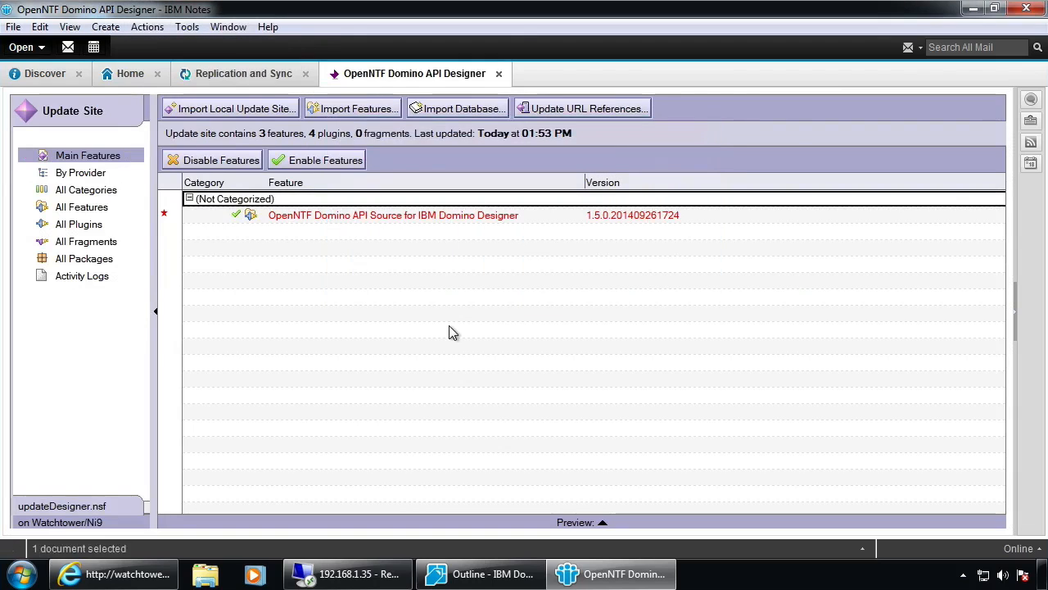
pyautogui.press('Escape')
pyautogui.rightClick(529, 271)
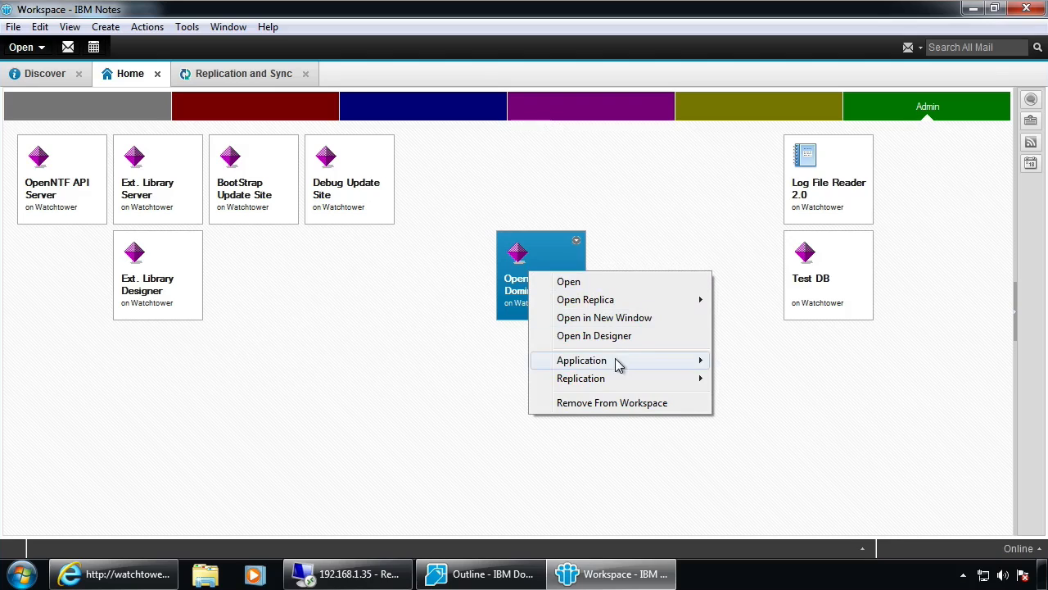
pyautogui.moveTo(619, 365)
pyautogui.click(773, 360)
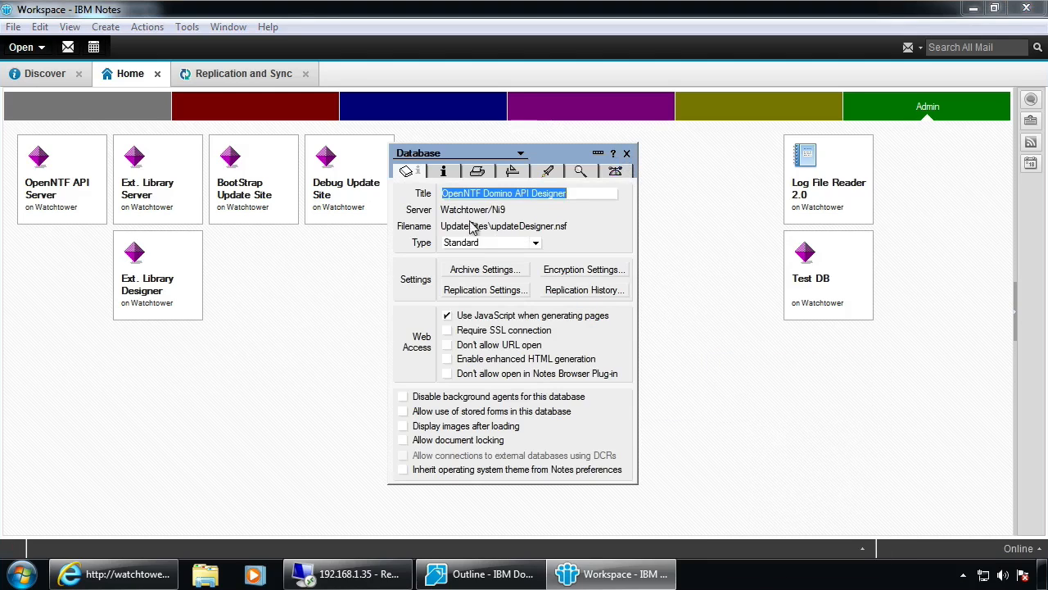
pyautogui.click(627, 153)
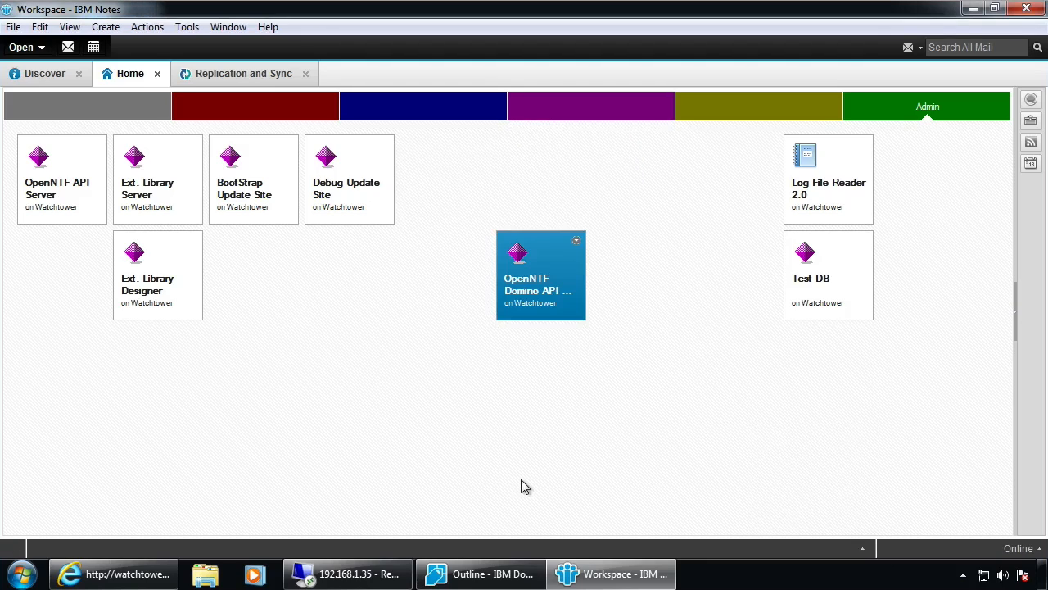
pyautogui.click(241, 342)
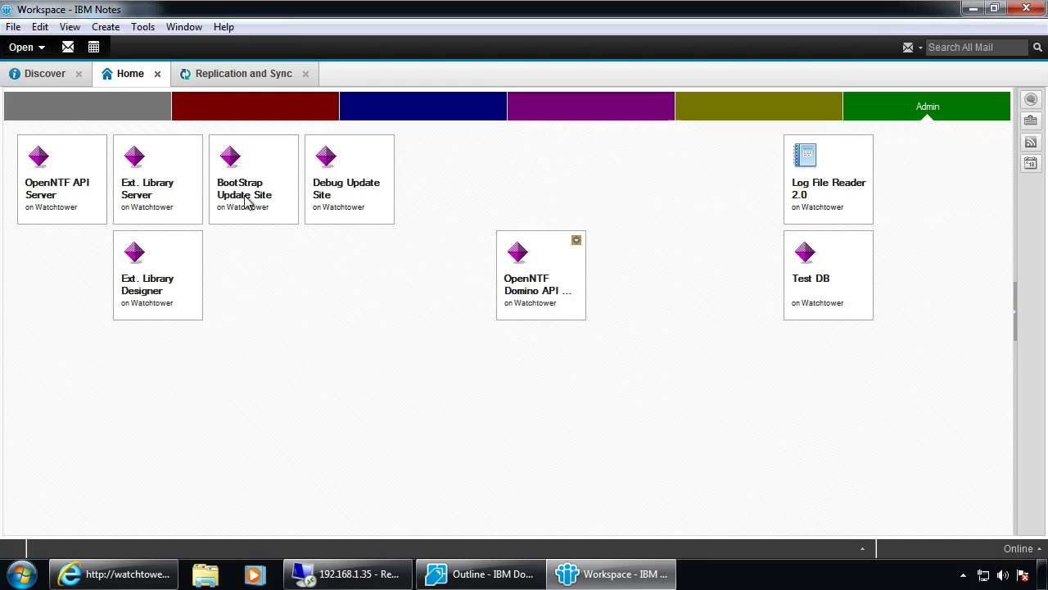
pyautogui.click(457, 575)
# Reopen Domino Designer's Application Install wizard at the update site locations page
pyautogui.click(13, 27)
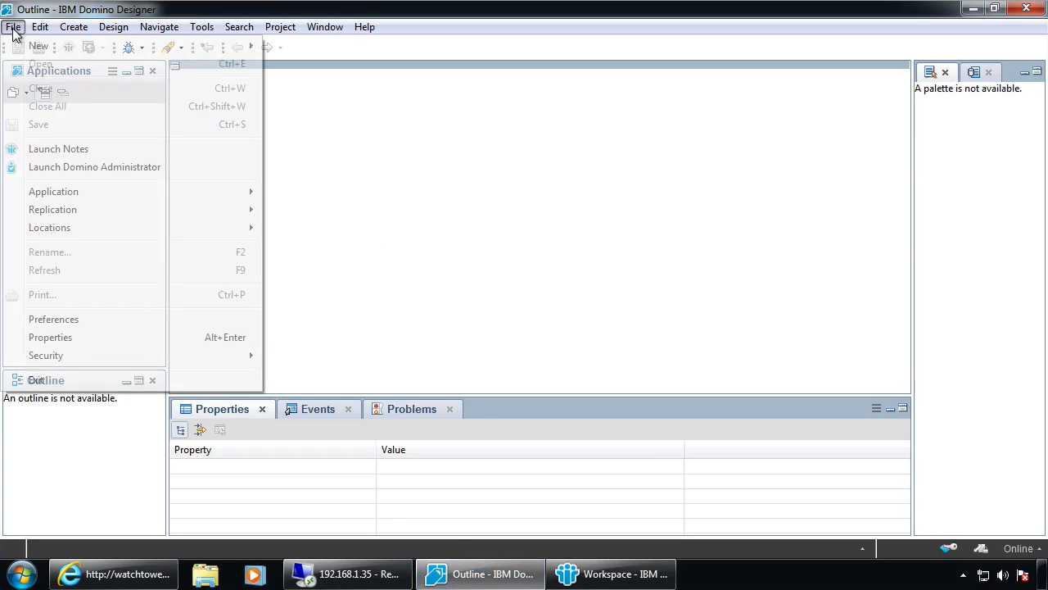
pyautogui.moveTo(164, 192)
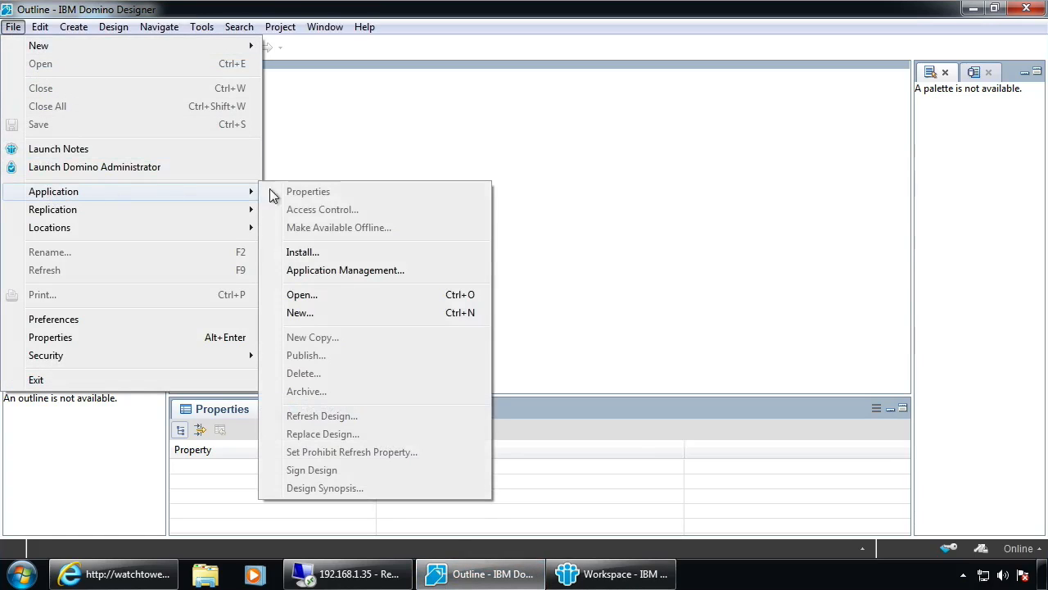
pyautogui.click(356, 254)
pyautogui.click(584, 442)
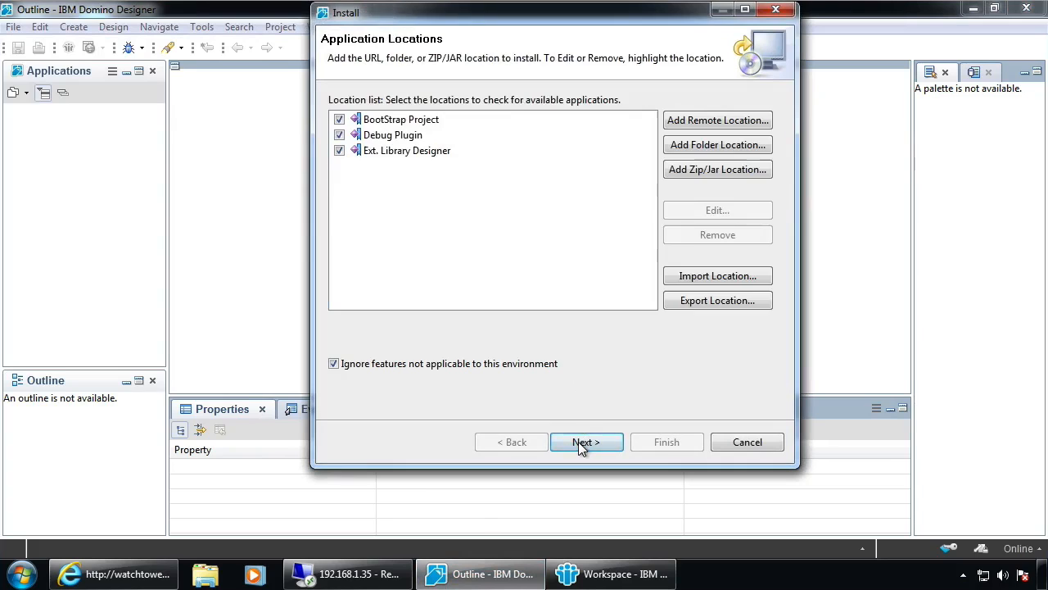
# Add remote site 'OpenNTF API Designer' at watchtower.notesin9.com/updatesites/updatedesigner.nsf, search it, and select its feature
pyautogui.click(702, 121)
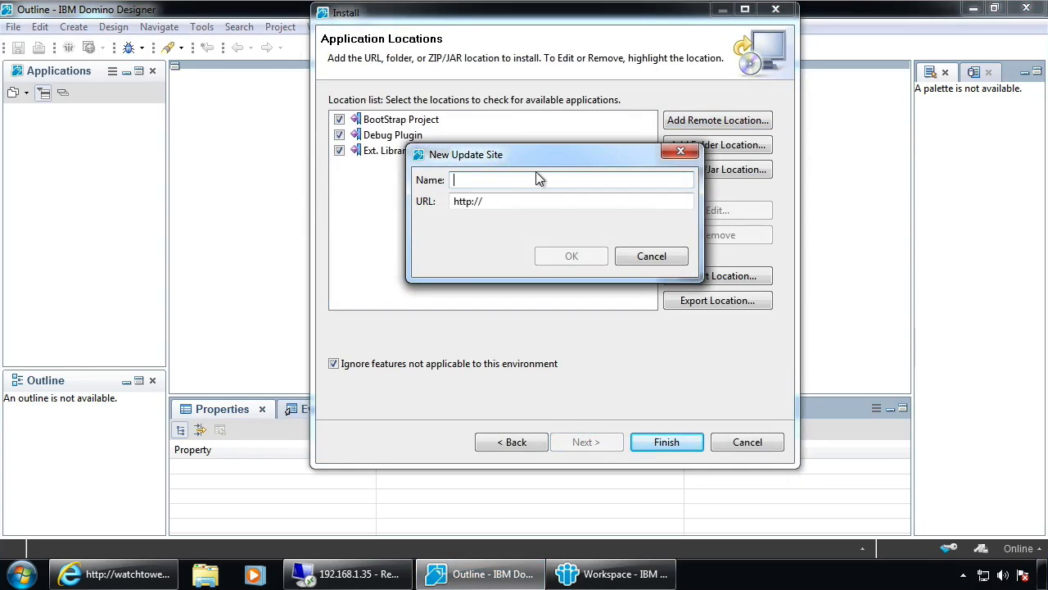
pyautogui.write('OpenNTF API')
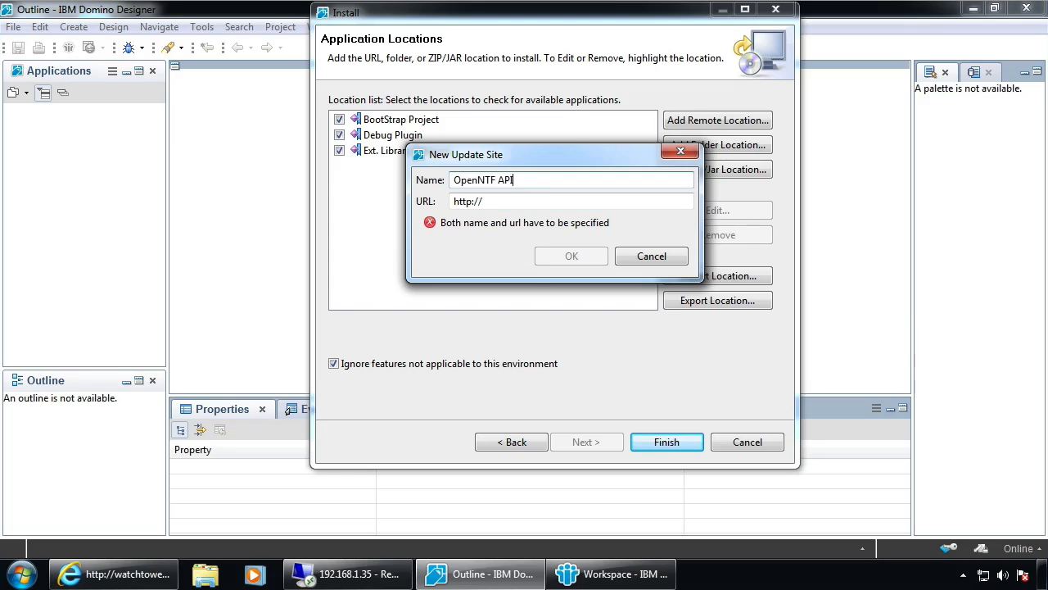
pyautogui.write(' Designer')
pyautogui.click(507, 199)
pyautogui.write('up')
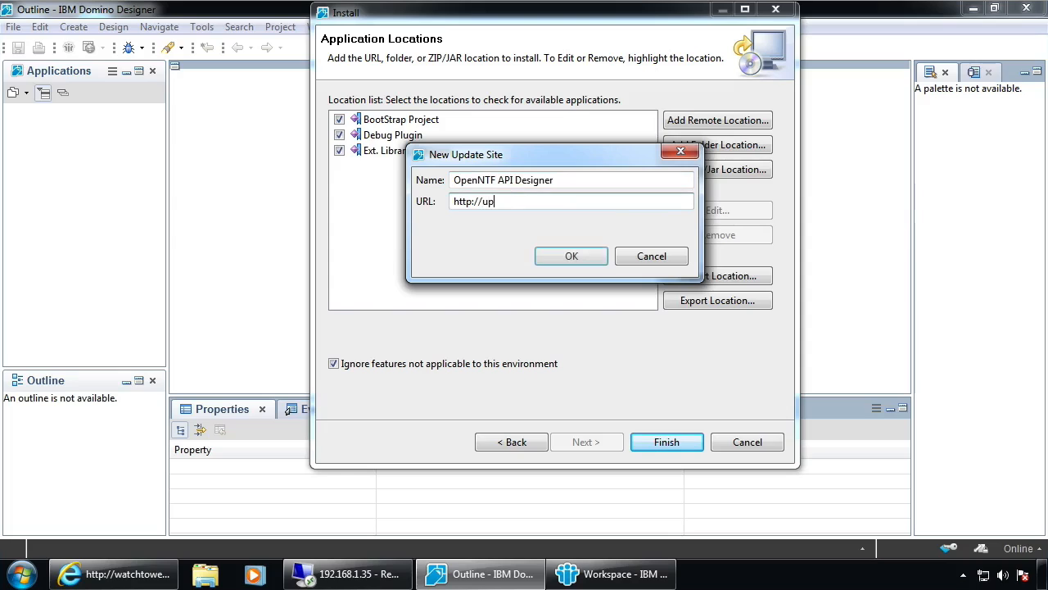
pyautogui.press('BackSpace')
pyautogui.write('watchtower.note')
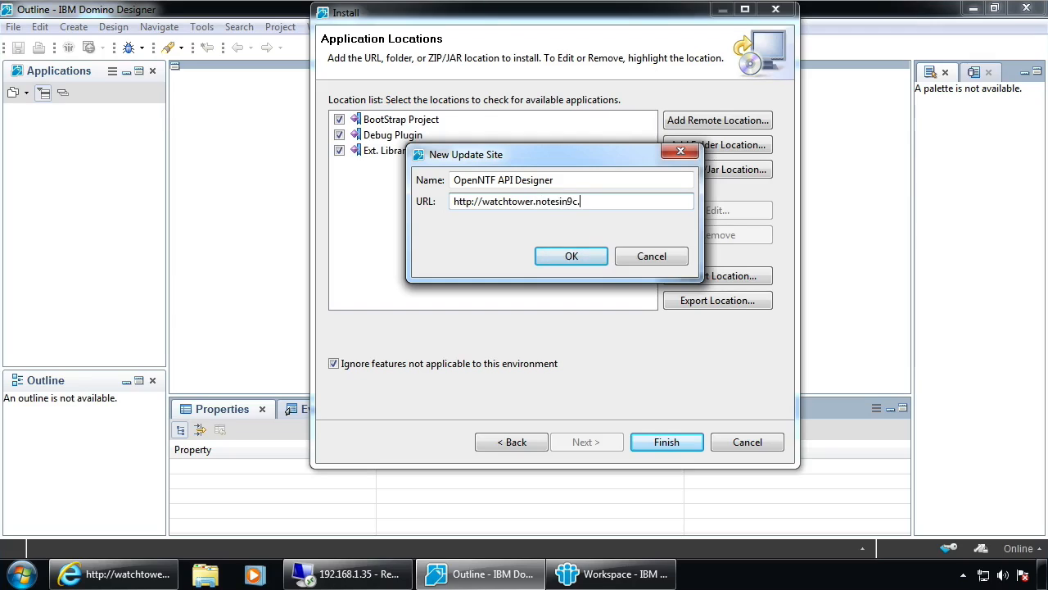
pyautogui.write('sin9.com/updat')
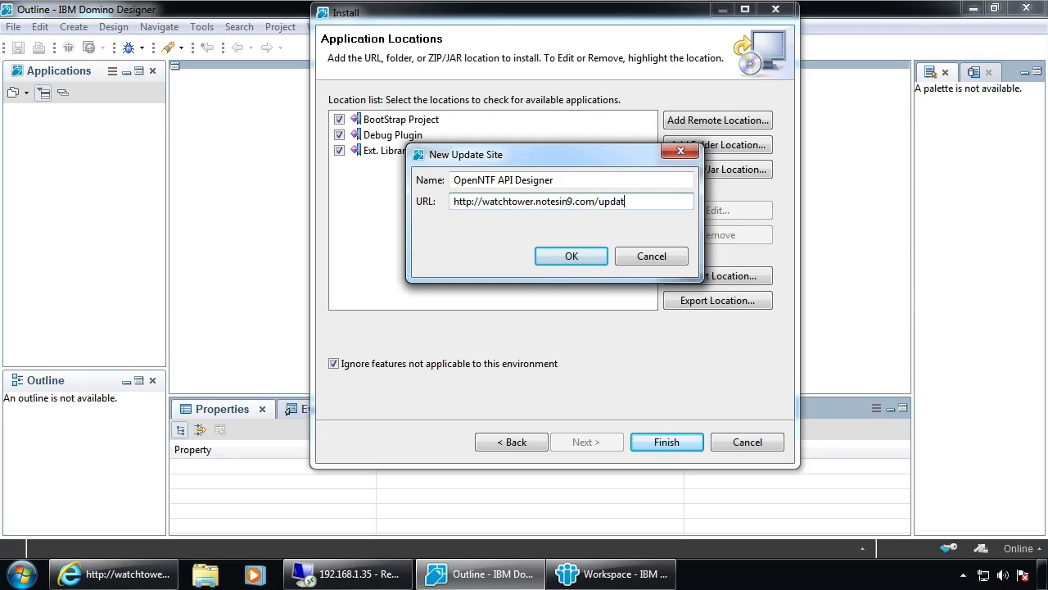
pyautogui.write('essites/updatedesigner.nsf')
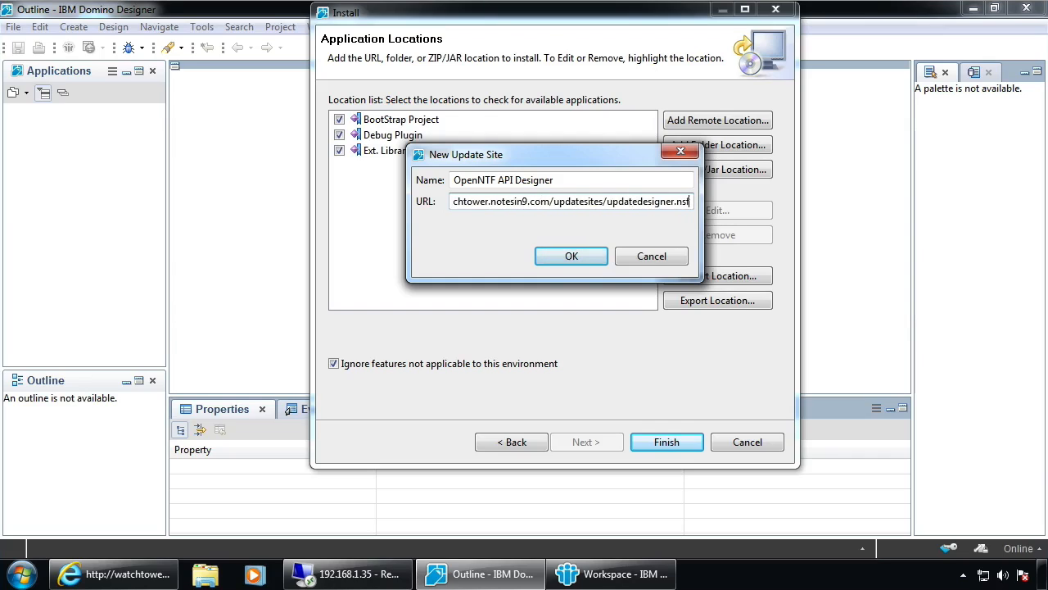
pyautogui.click(572, 256)
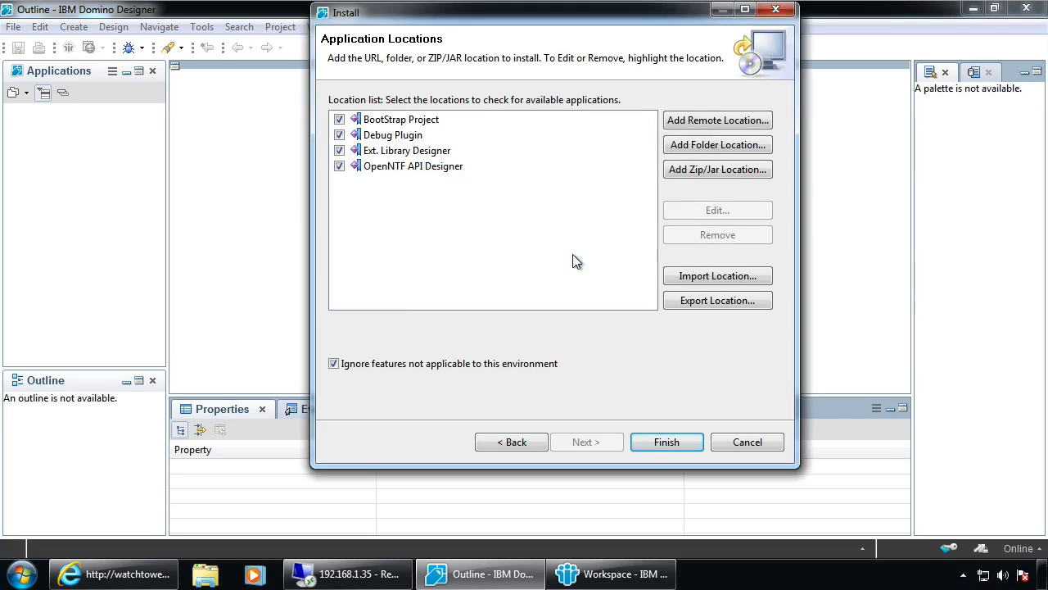
pyautogui.click(668, 443)
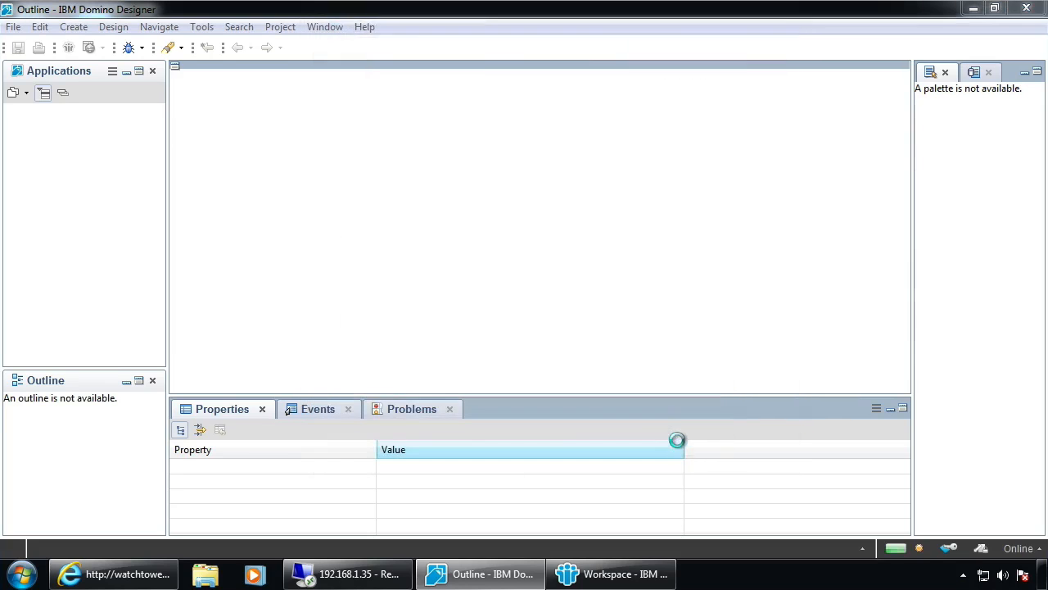
pyautogui.click(351, 116)
# Accept the Apache License 2.0 terms and finish the wizard to start installing OpenNTF Domino API
pyautogui.click(604, 414)
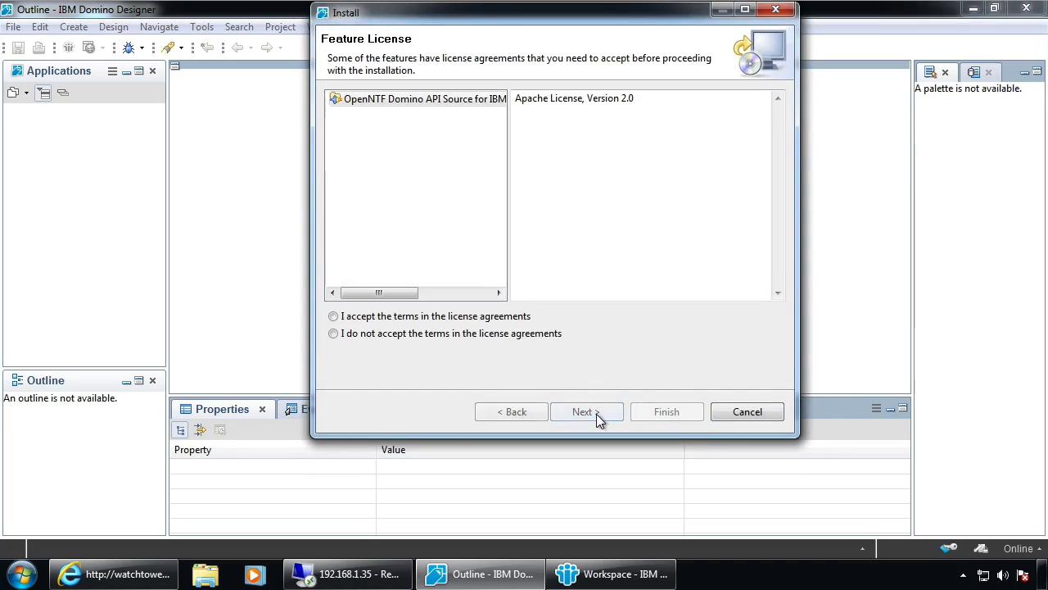
pyautogui.click(343, 318)
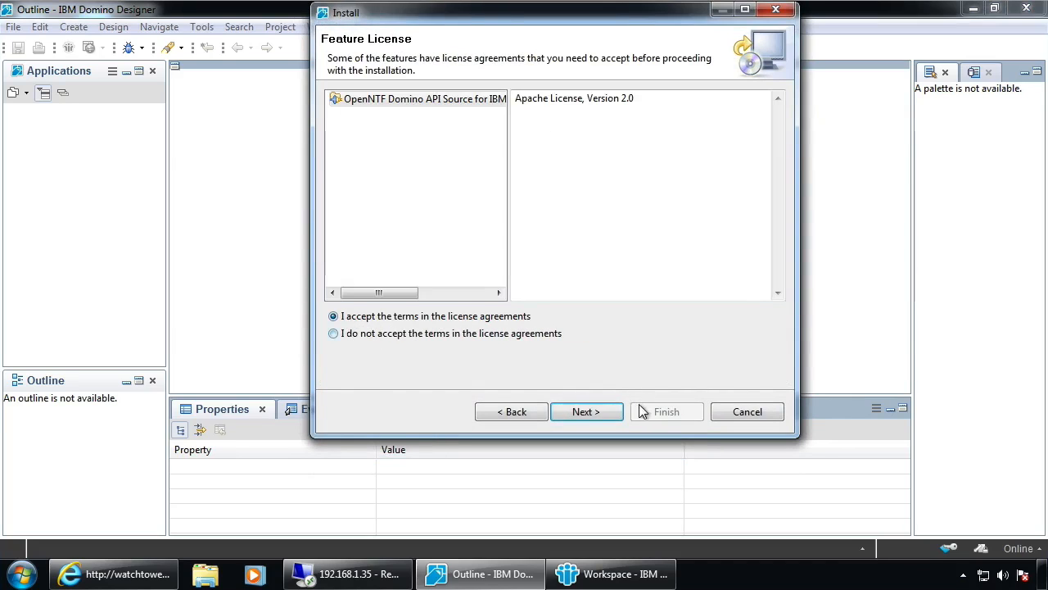
pyautogui.click(585, 412)
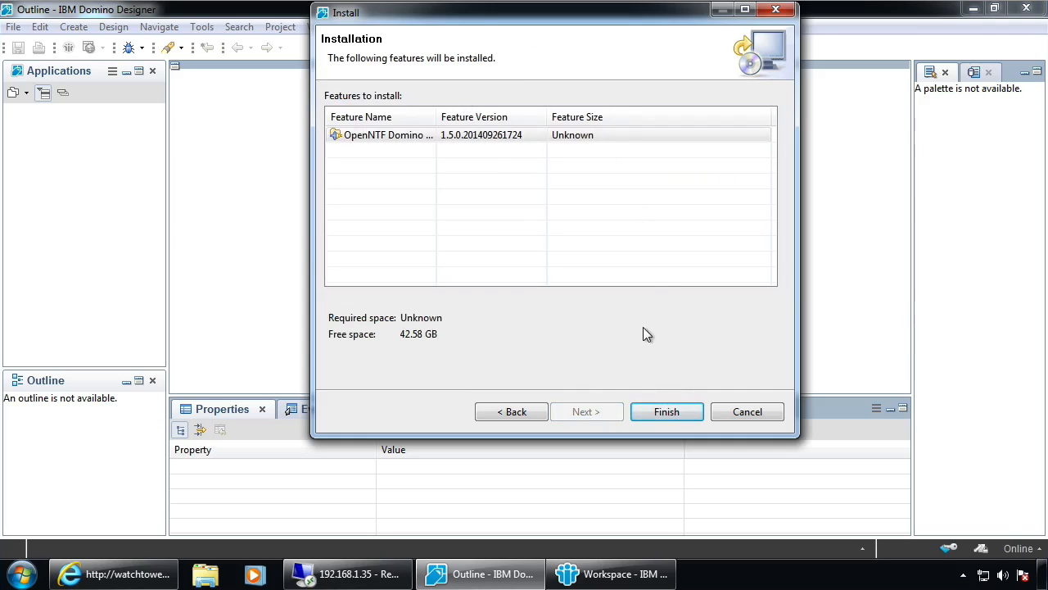
pyautogui.click(675, 412)
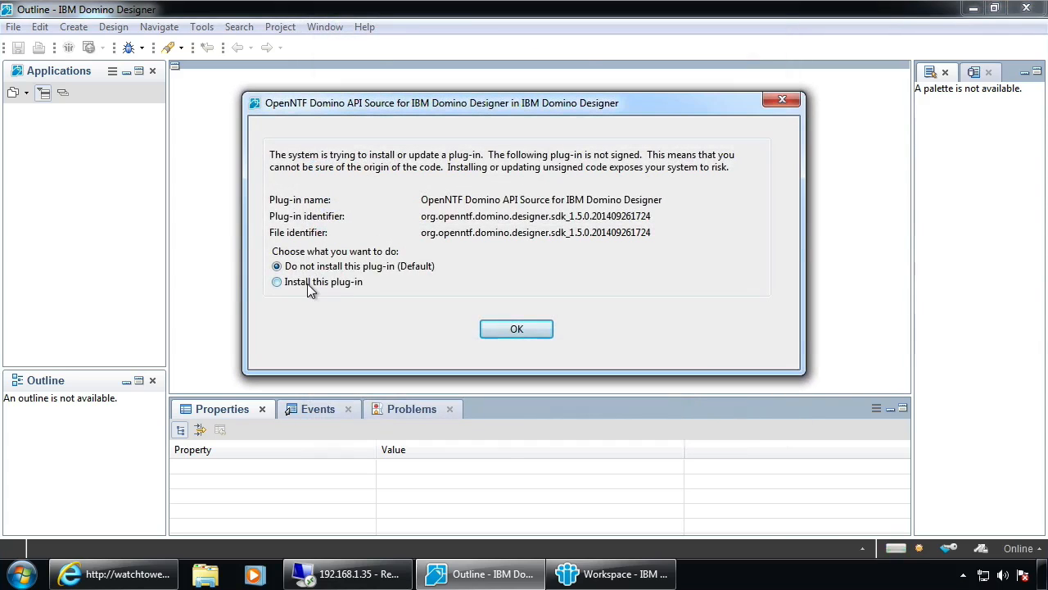
# Allow installation of the unsigned source and OpenNTF Domino plug-ins
pyautogui.click(517, 329)
pyautogui.click(310, 281)
pyautogui.click(516, 328)
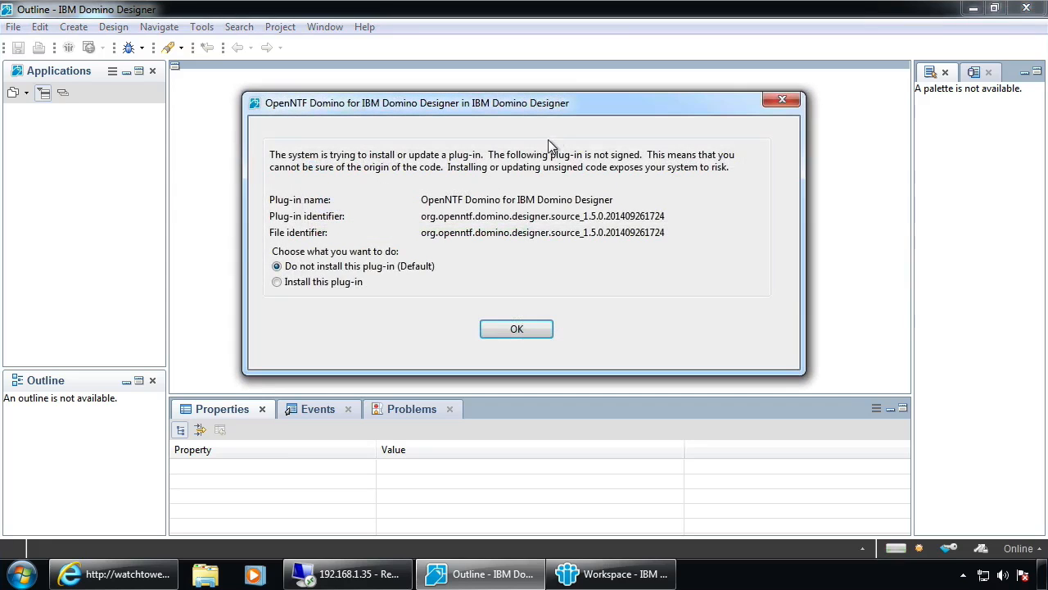
pyautogui.click(333, 282)
pyautogui.click(519, 329)
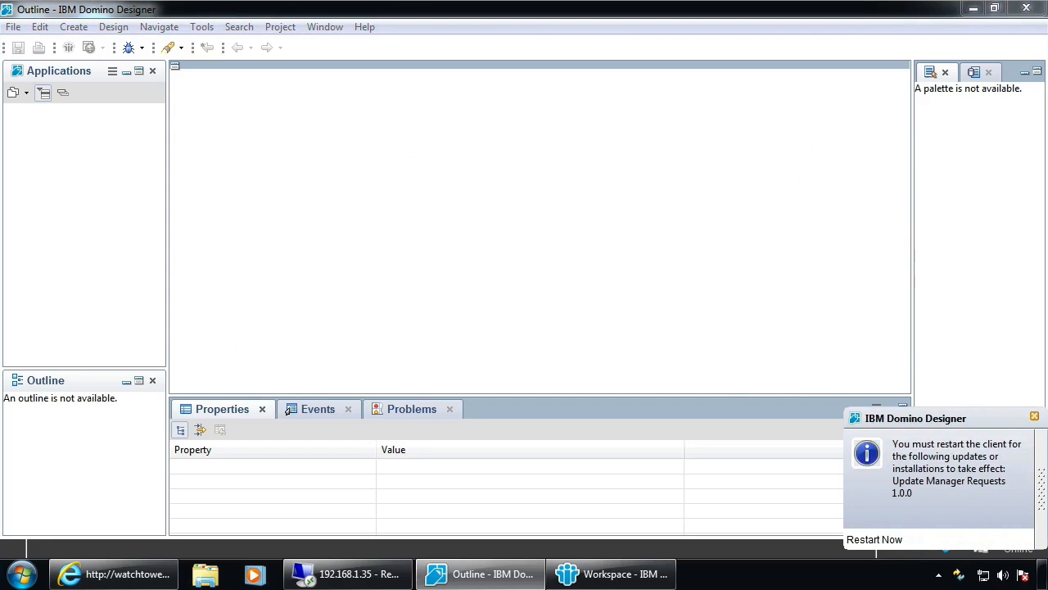
# Restart the client, confirming exit of both Designer and Notes, then return to the remote server session
pyautogui.click(868, 539)
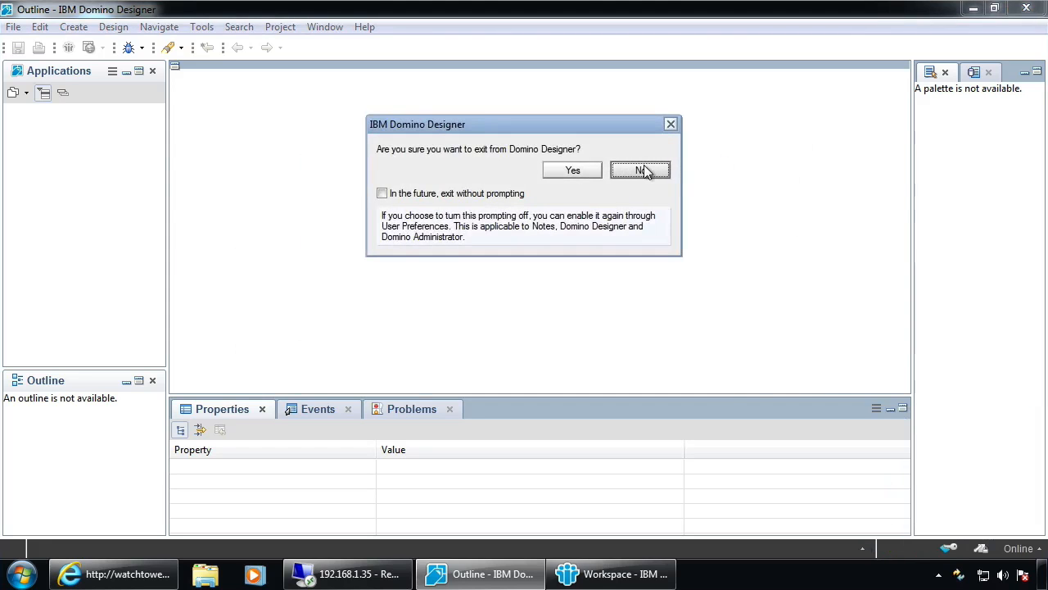
pyautogui.click(570, 170)
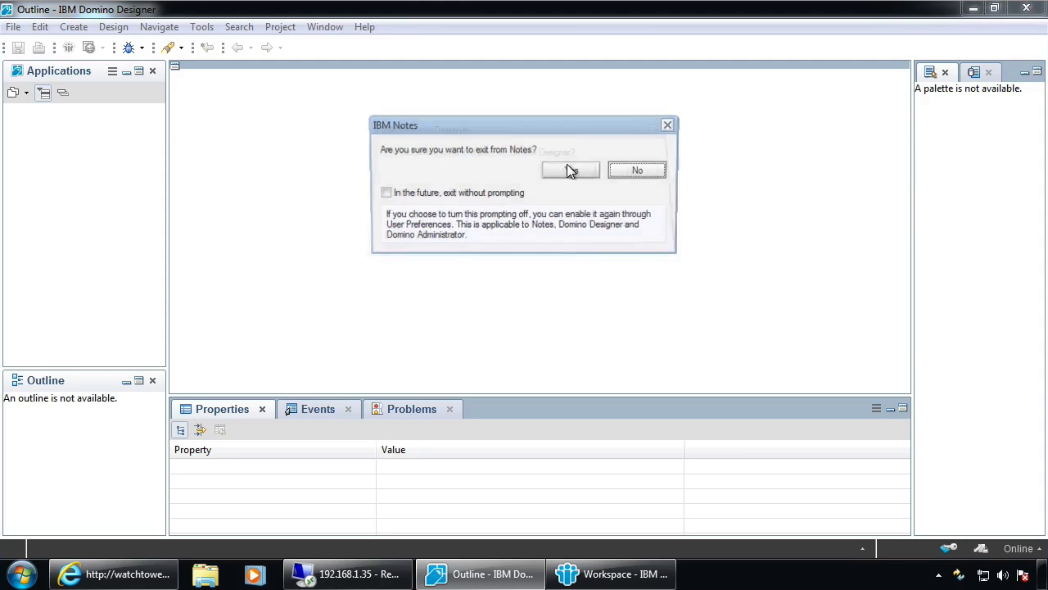
pyautogui.click(572, 171)
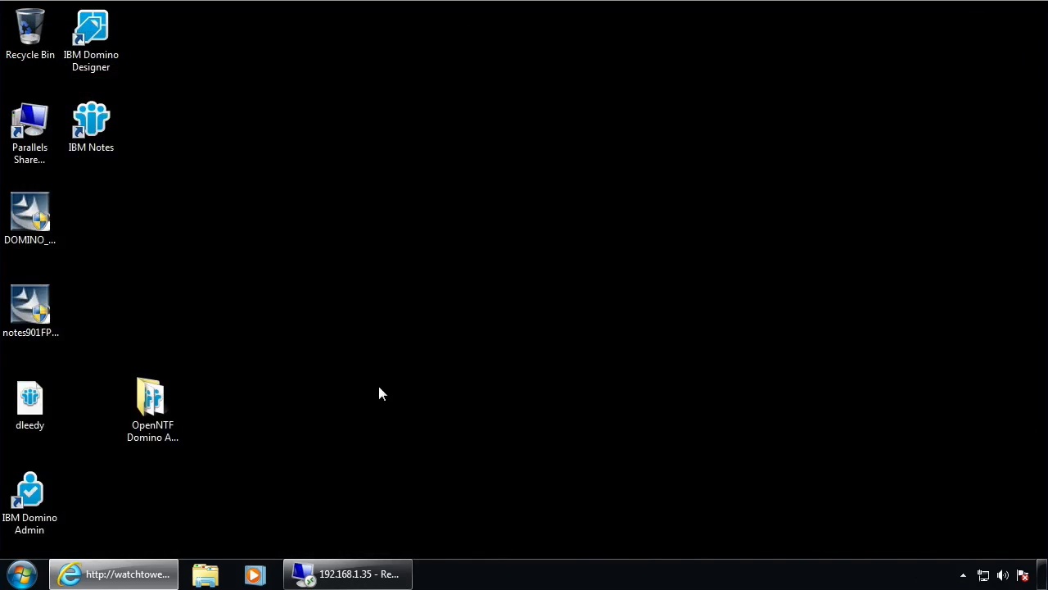
pyautogui.click(348, 573)
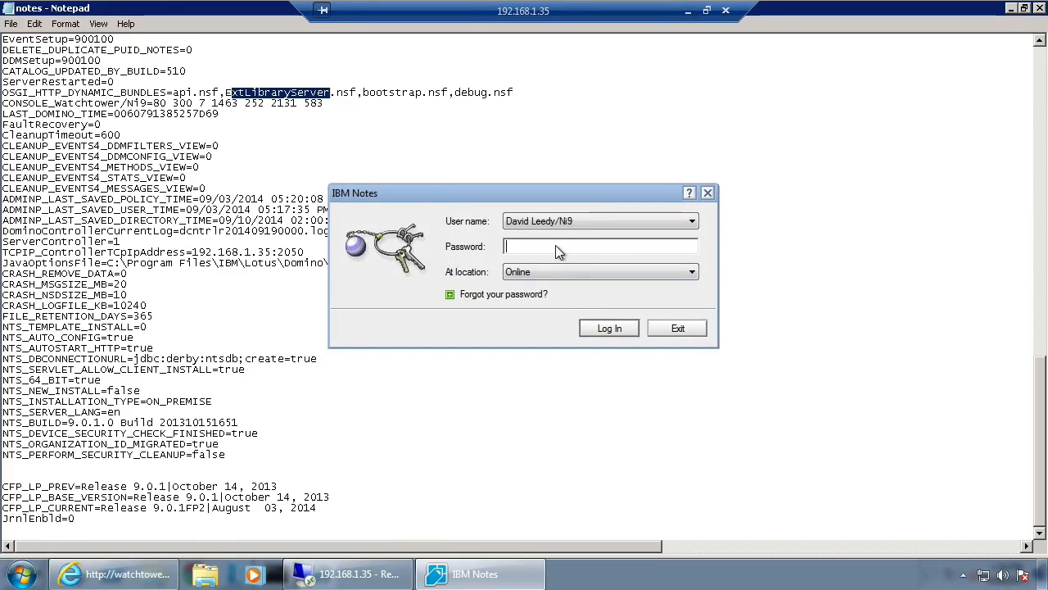
# Sign in to Notes, then review notes.ini's OSGI_HTTP_DYNAMIC_BUNDLES list of update site databases
pyautogui.write('*******************')
pyautogui.press('Return')
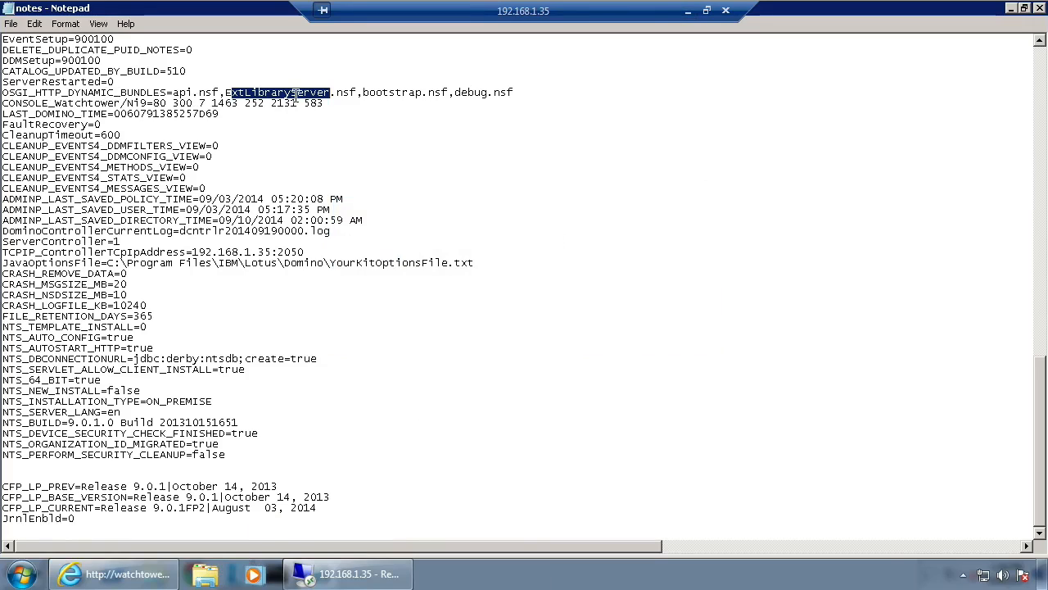
pyautogui.click(377, 91)
pyautogui.moveTo(173, 92); pyautogui.dragTo(515, 94)
pyautogui.click(514, 96)
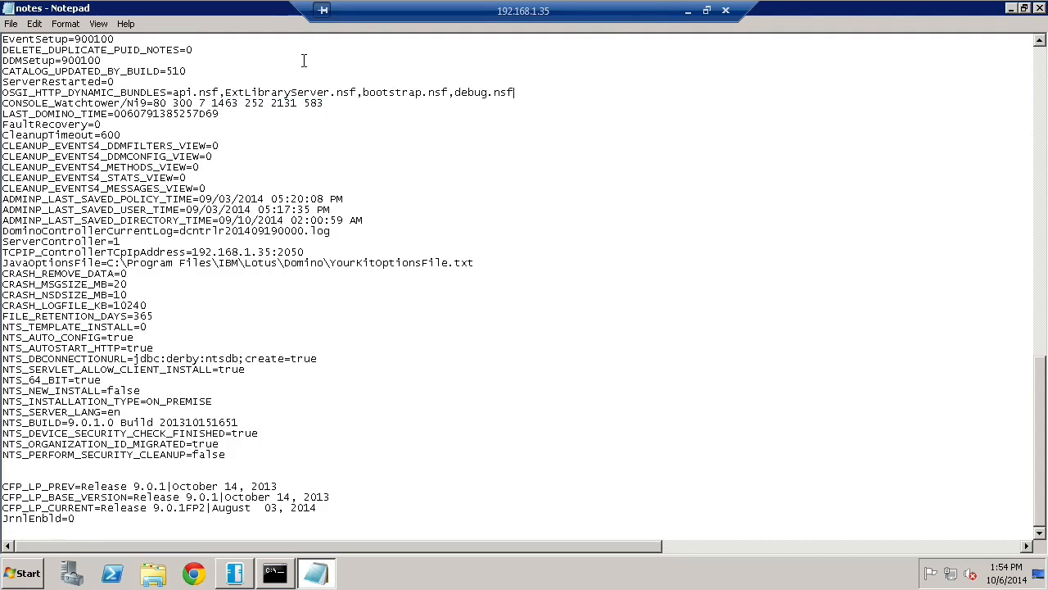
pyautogui.click(274, 575)
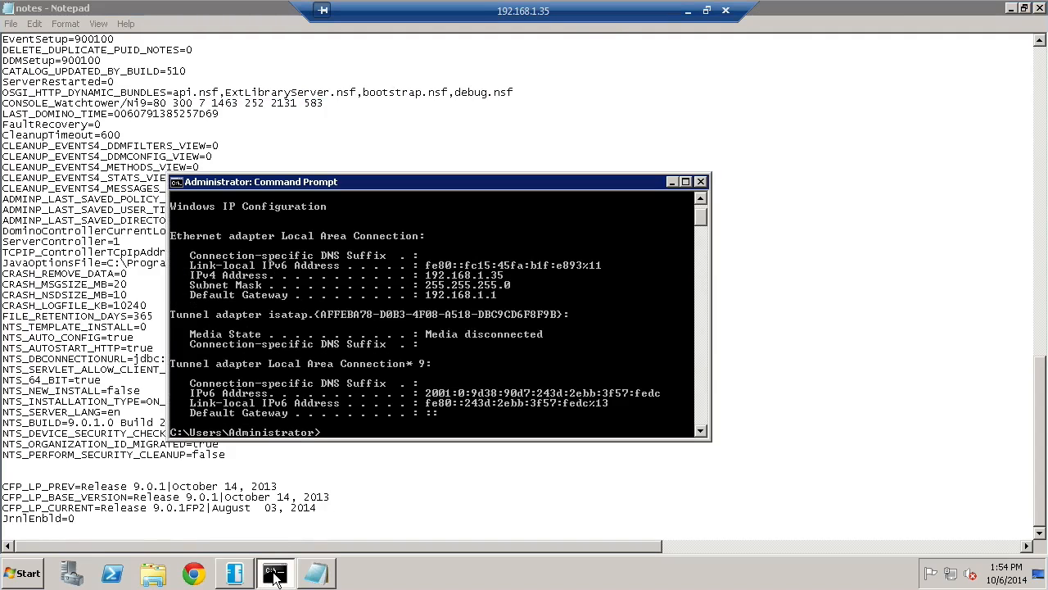
pyautogui.click(1023, 10)
# Close notes.ini and restart the server's HTTP task with 'restart task http' on the Watchtower console
pyautogui.click(871, 57)
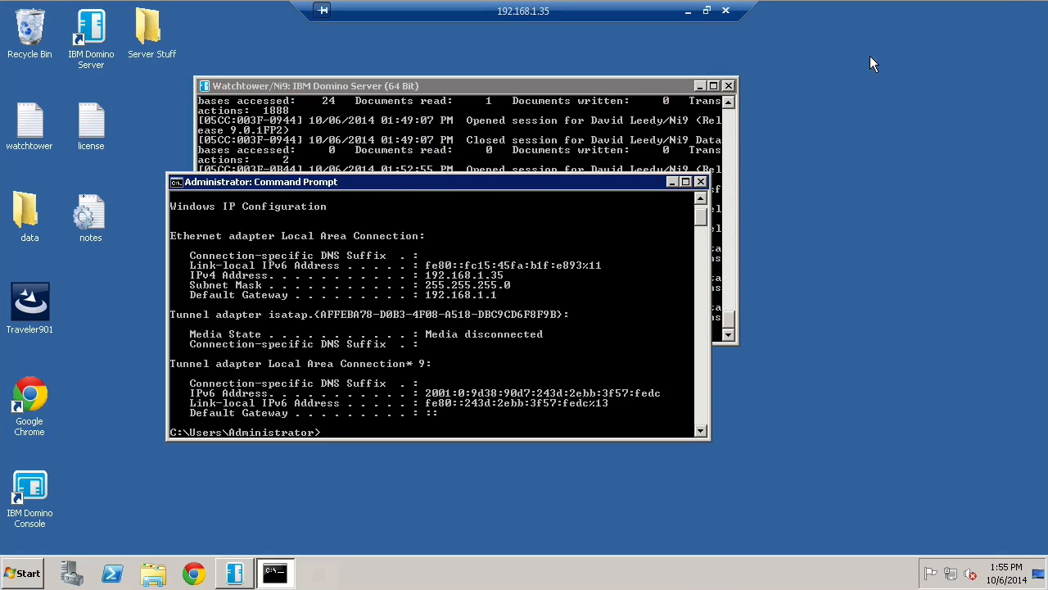
pyautogui.click(486, 133)
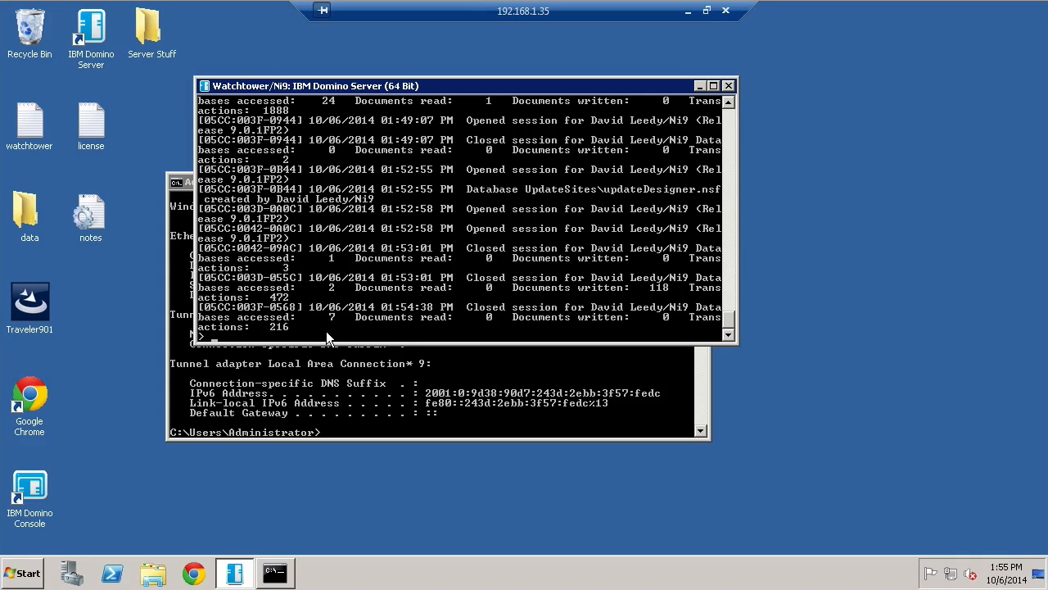
pyautogui.write('restart task http')
pyautogui.press('Return')
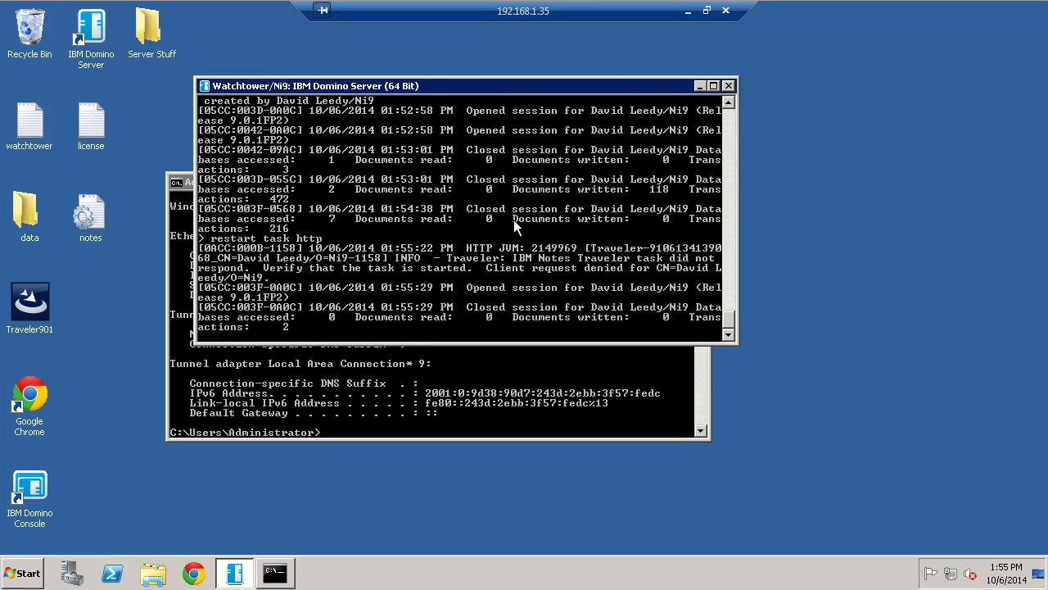
# Close the Command Prompt, minimize the server console, and leave the remote session
pyautogui.click(399, 386)
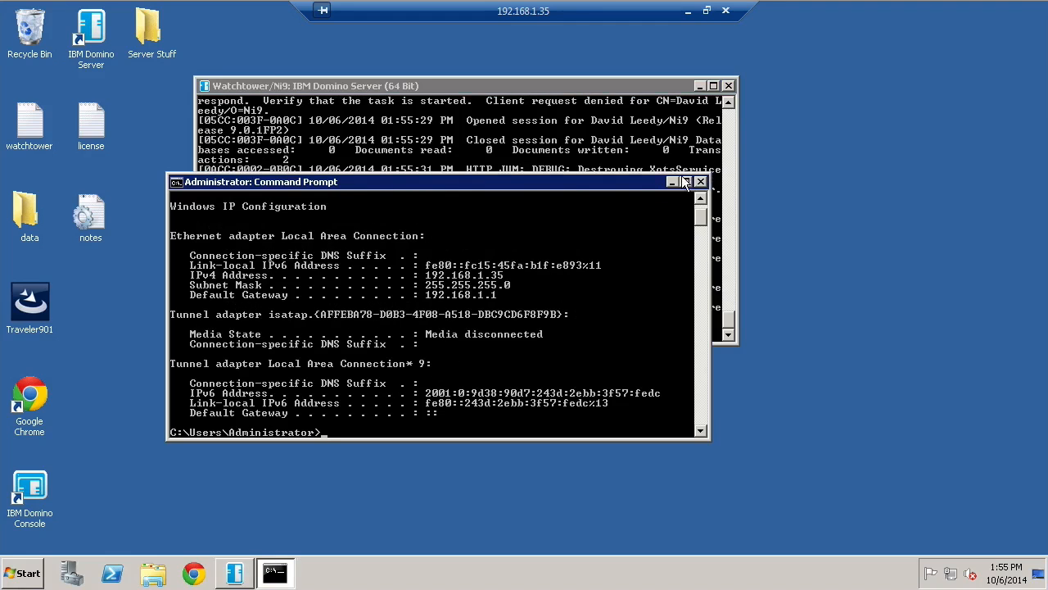
pyautogui.click(701, 182)
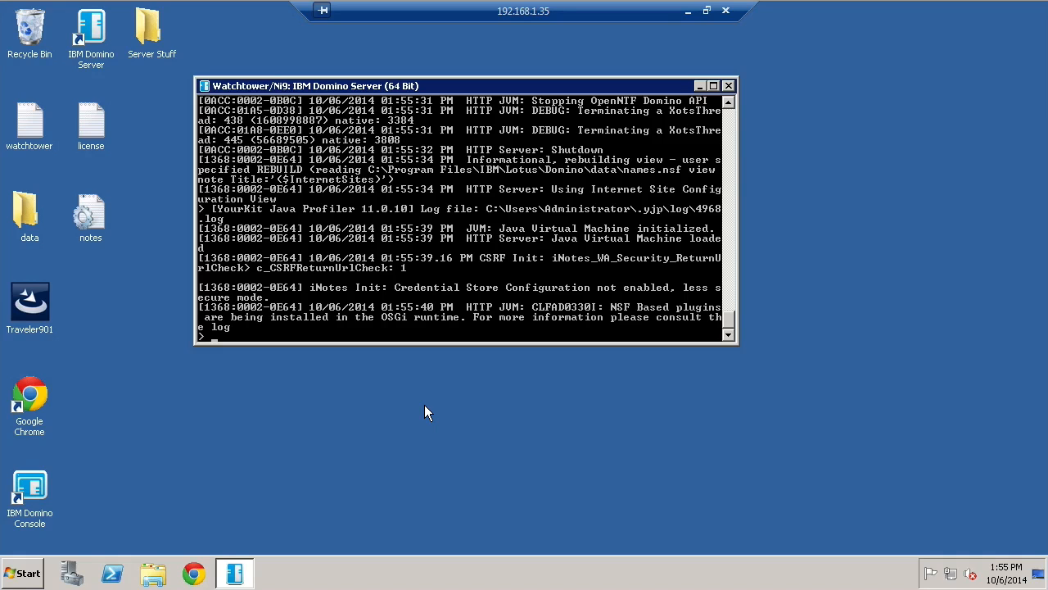
pyautogui.click(232, 575)
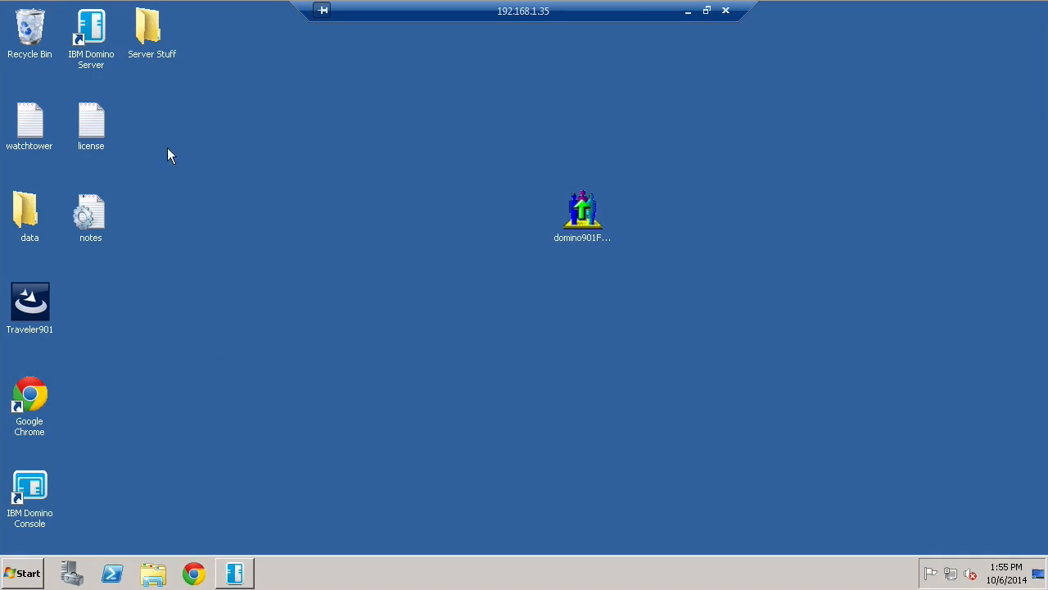
pyautogui.click(689, 11)
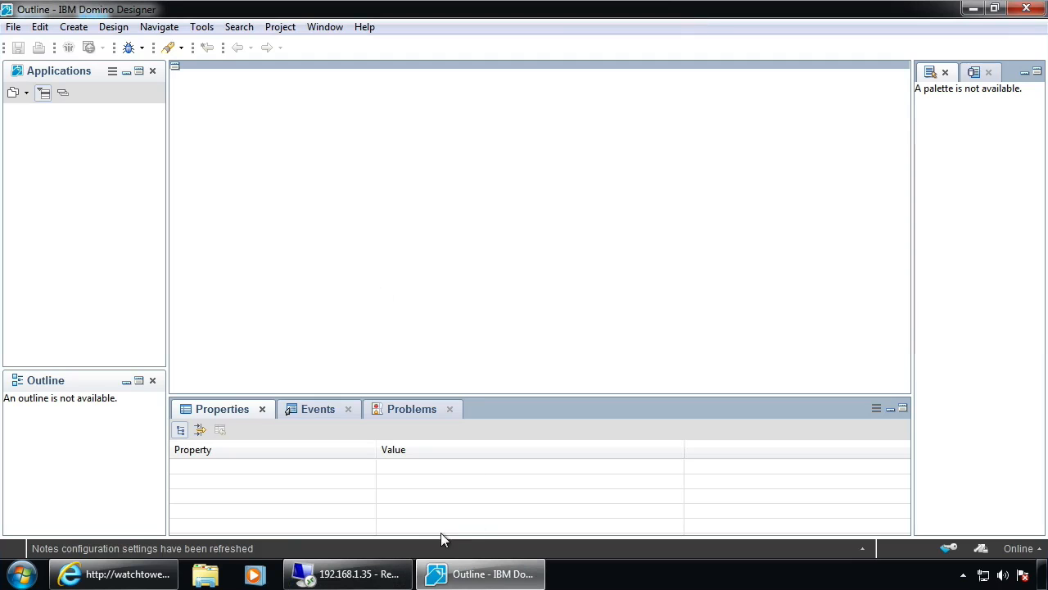
# Launch IBM Notes from Designer's File menu, then go back to the 192.168.1.35 remote desktop
pyautogui.click(14, 28)
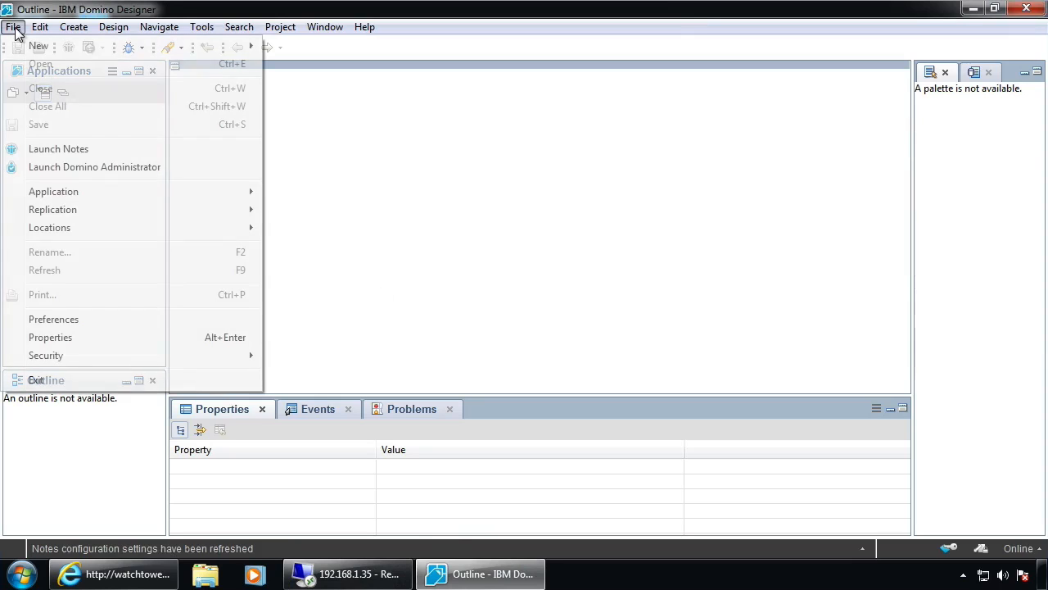
pyautogui.click(140, 151)
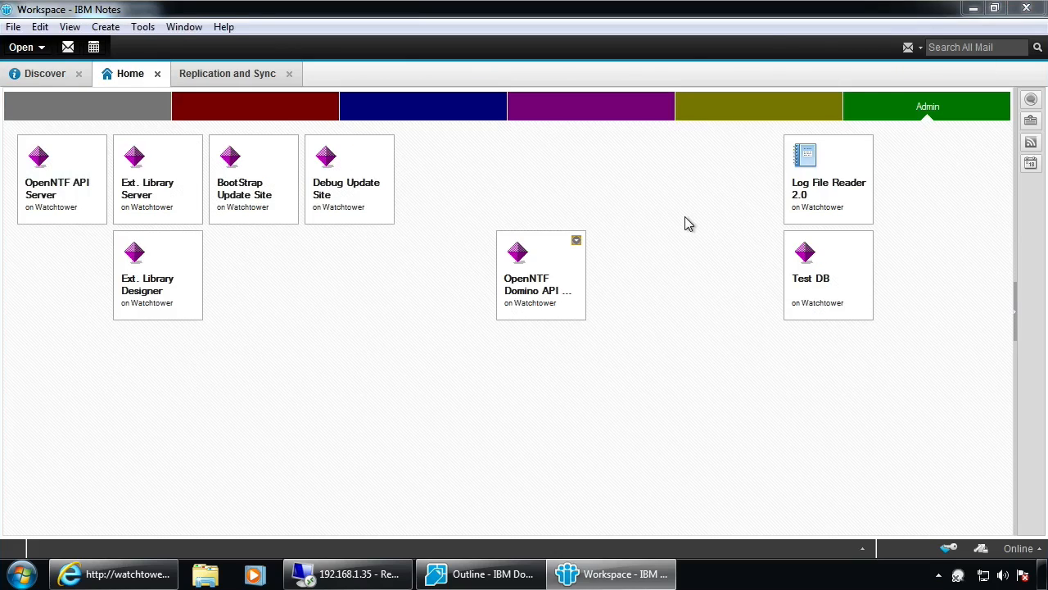
pyautogui.click(377, 578)
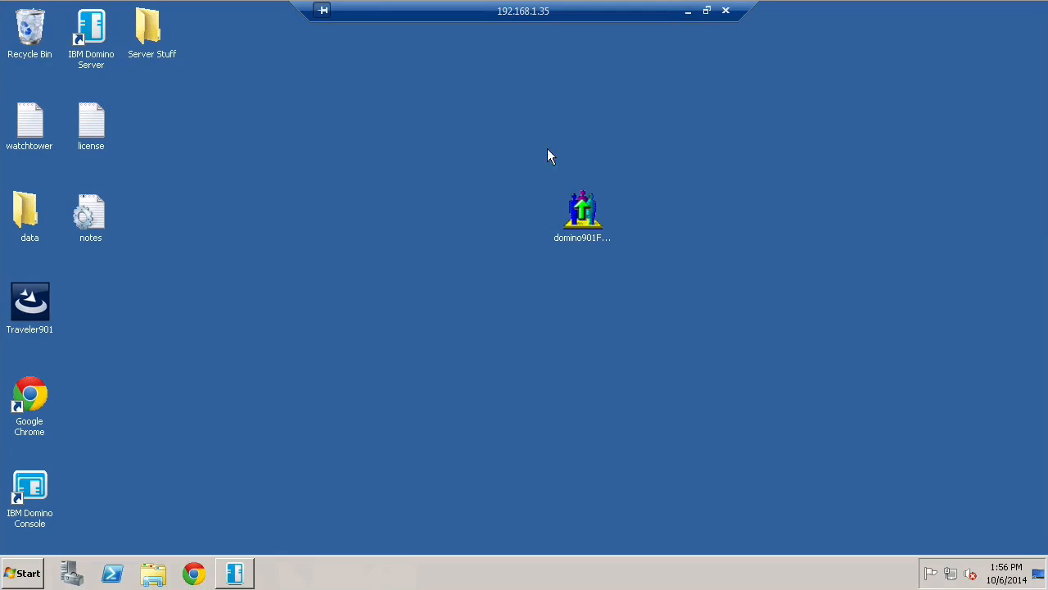
# Check the server console reports 'HTTP Server: Started' with OpenNTF Domino API, then disconnect the remote session
pyautogui.click(234, 574)
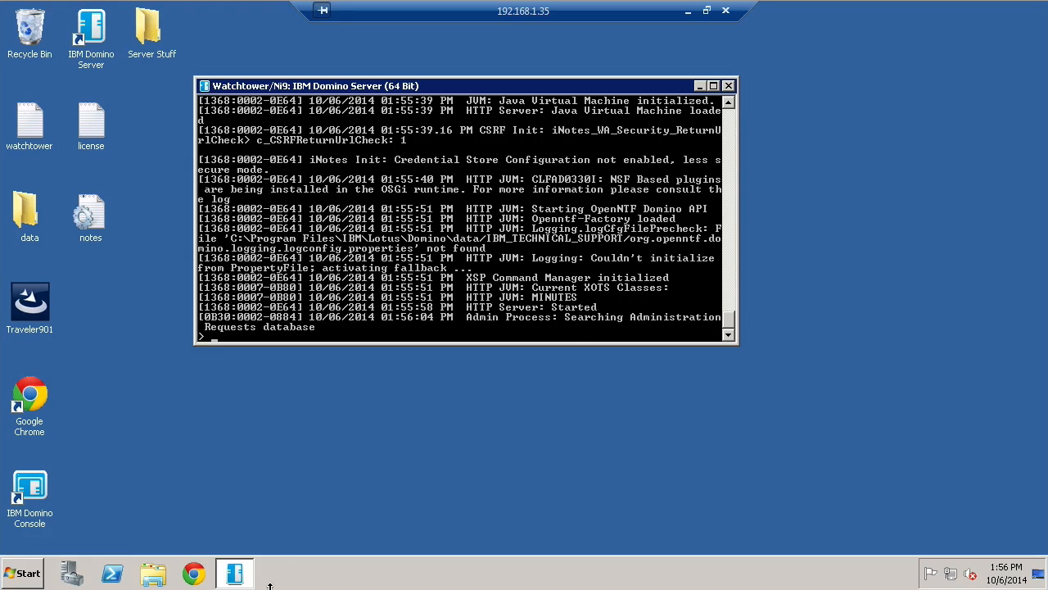
pyautogui.click(726, 12)
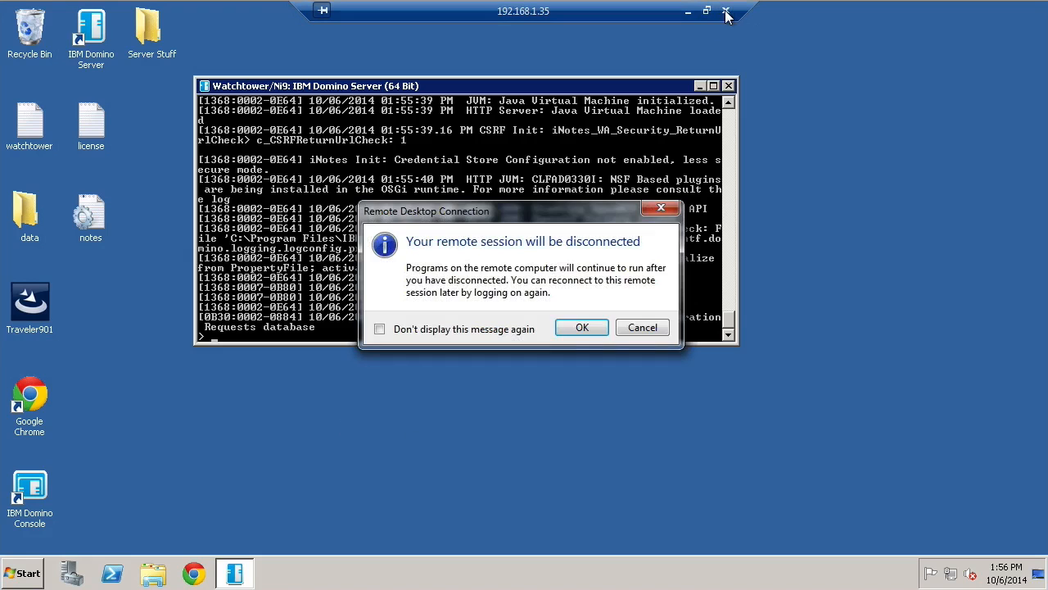
pyautogui.click(582, 328)
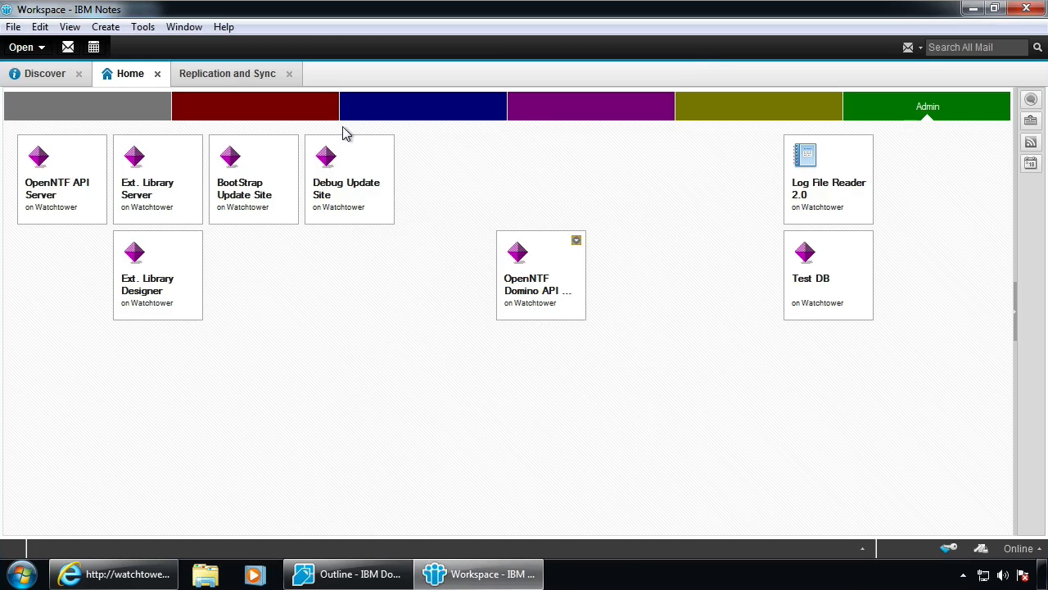
# Move the OpenNTF Domino API tile to the start of the second row
pyautogui.click(42, 180)
pyautogui.moveTo(528, 270); pyautogui.dragTo(51, 276)
pyautogui.click(79, 180)
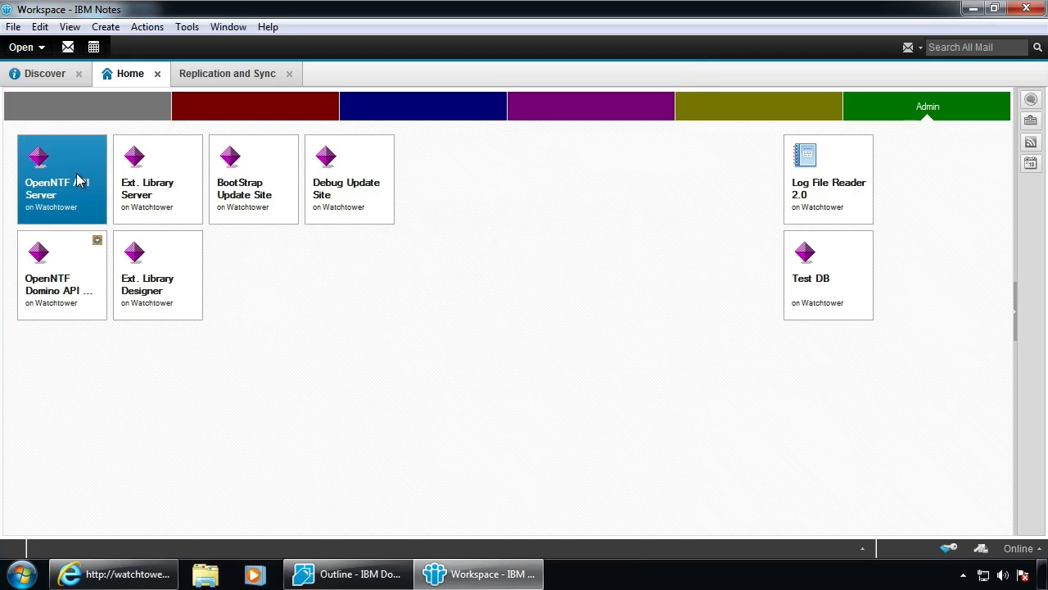
pyautogui.click(66, 302)
# Select the Ext. Library, BootStrap Update Site and Debug Update Site tiles in turn
pyautogui.click(141, 158)
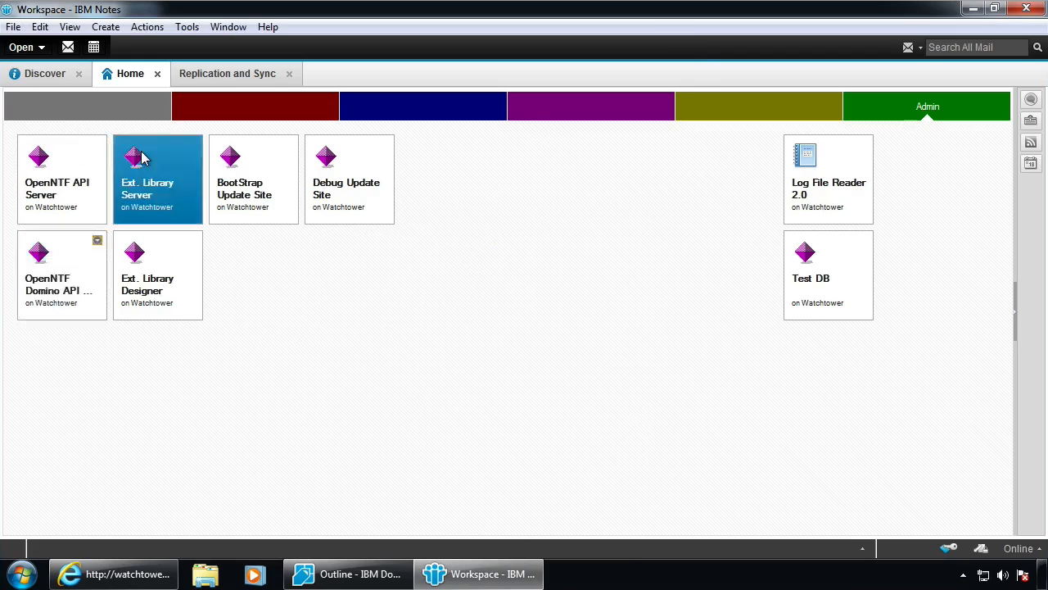
pyautogui.click(149, 296)
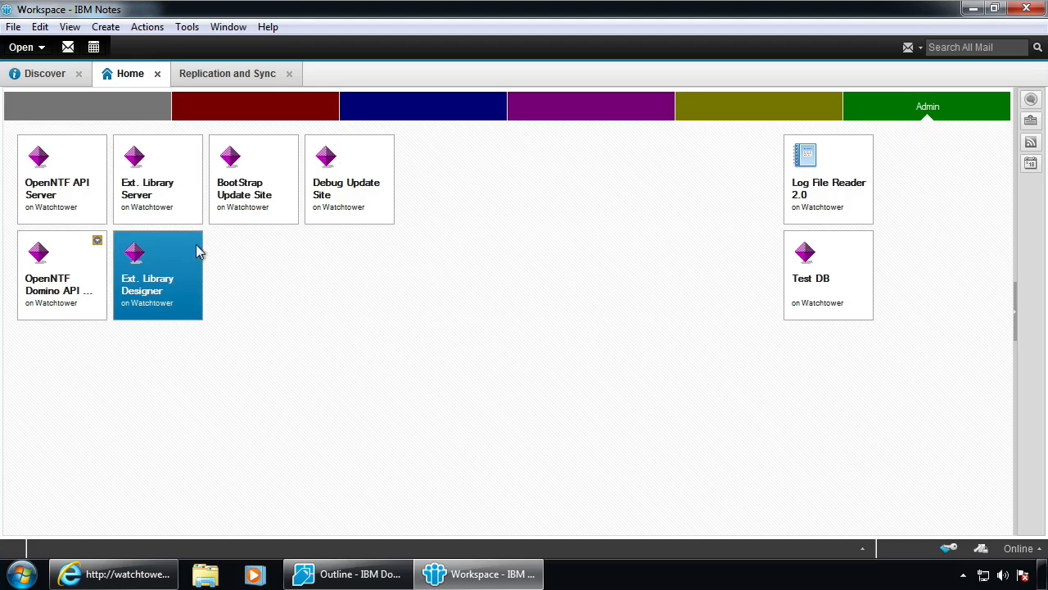
pyautogui.click(253, 164)
pyautogui.click(365, 180)
pyautogui.click(270, 187)
pyautogui.click(361, 168)
pyautogui.click(256, 180)
pyautogui.click(328, 180)
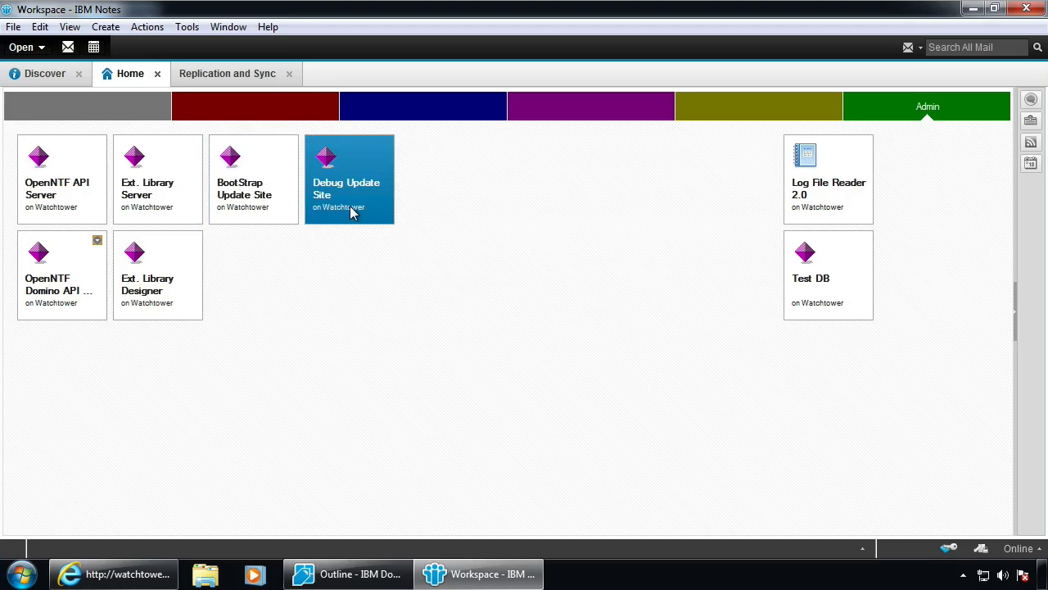
# Preview Log File Reader 2.0, close it, then open the Debug Update Site database
pyautogui.doubleClick(832, 154)
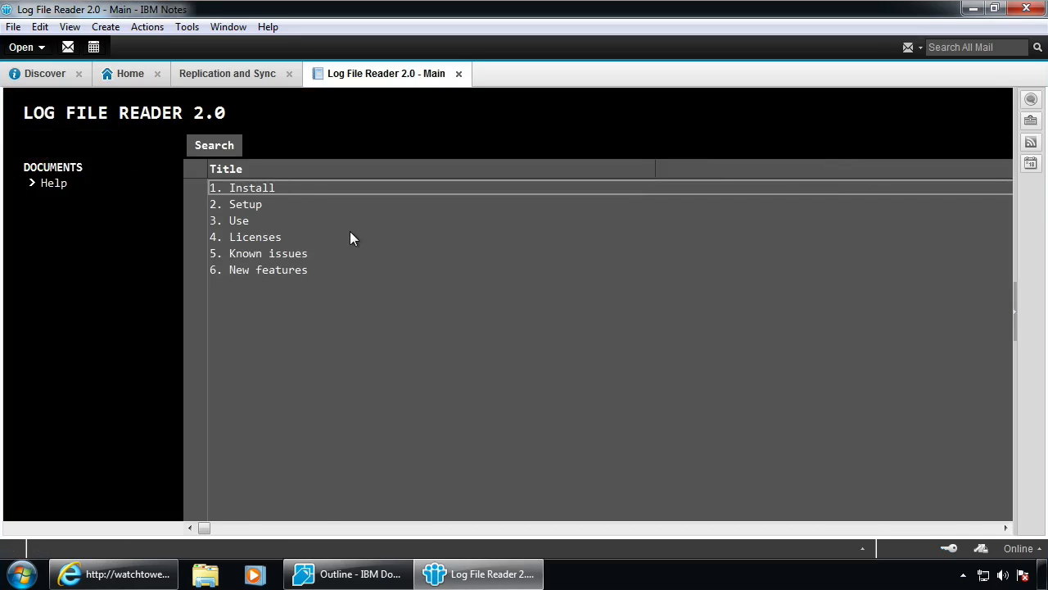
pyautogui.press('Escape')
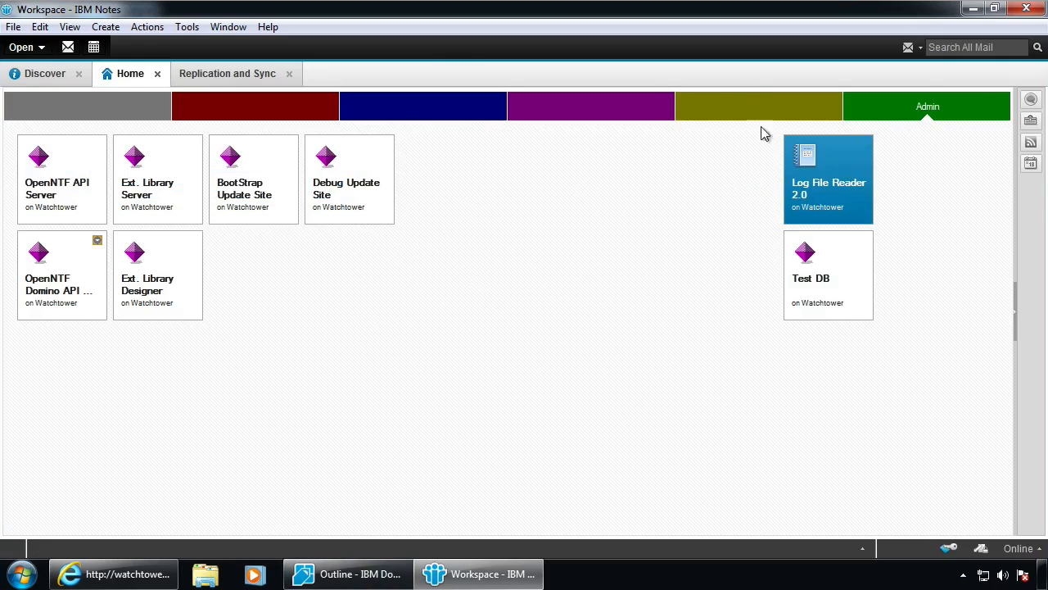
pyautogui.click(312, 251)
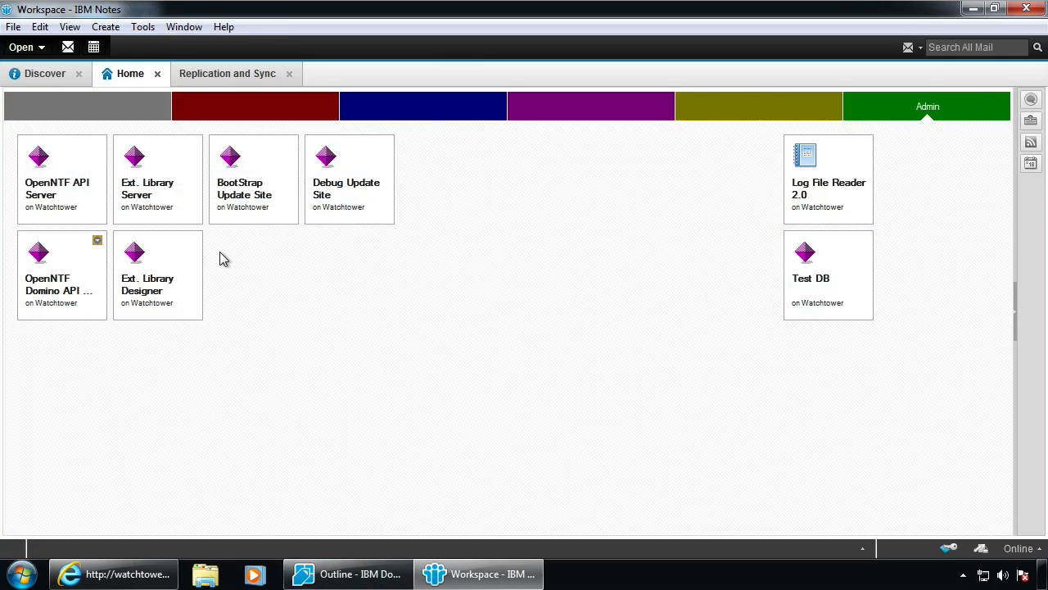
pyautogui.doubleClick(342, 160)
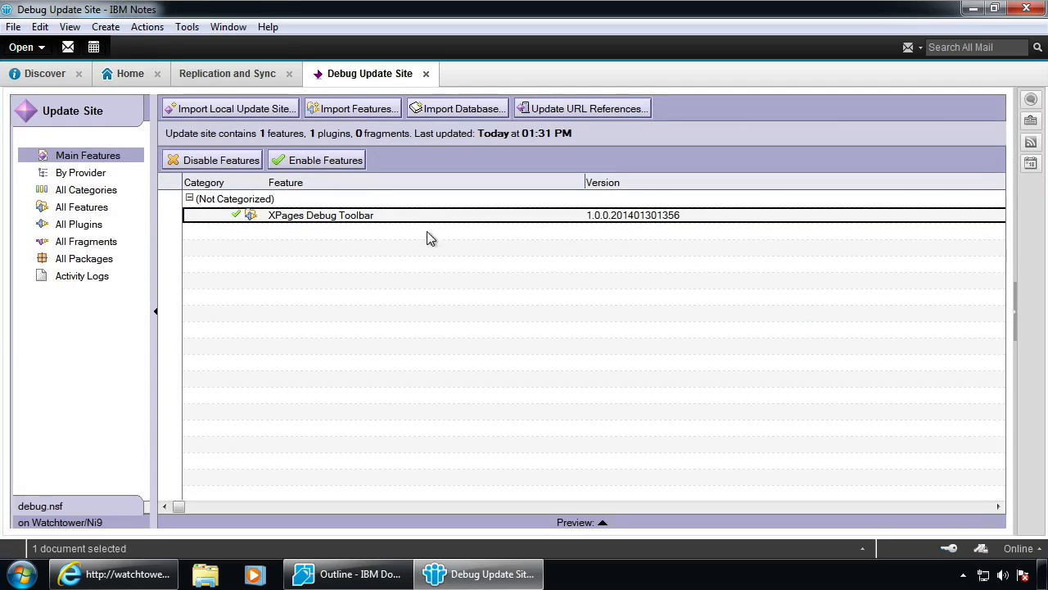
pyautogui.click(147, 26)
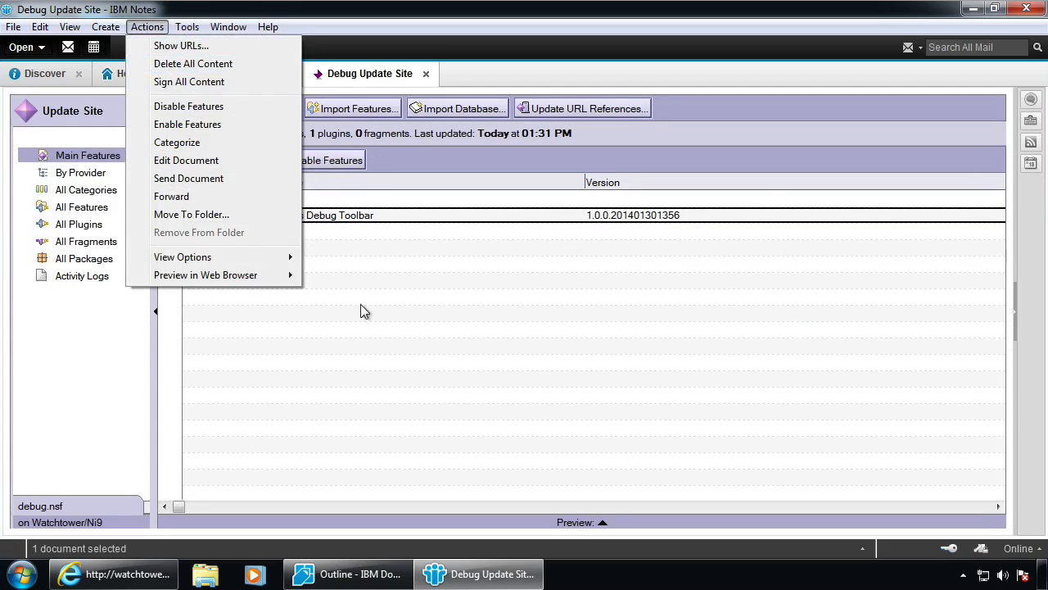
pyautogui.click(438, 313)
pyautogui.click(226, 108)
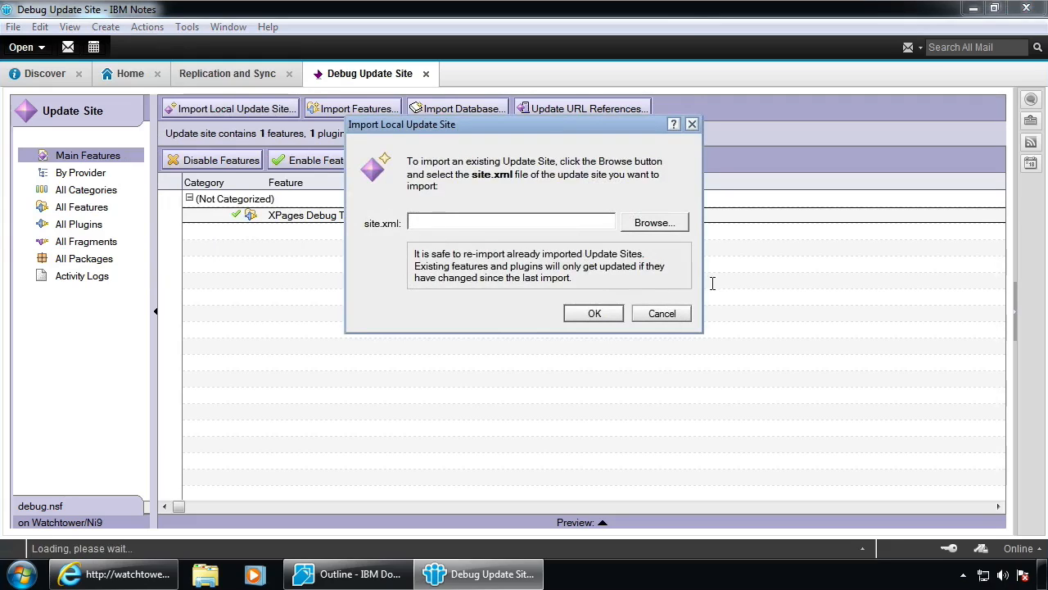
pyautogui.click(657, 319)
pyautogui.press('Escape')
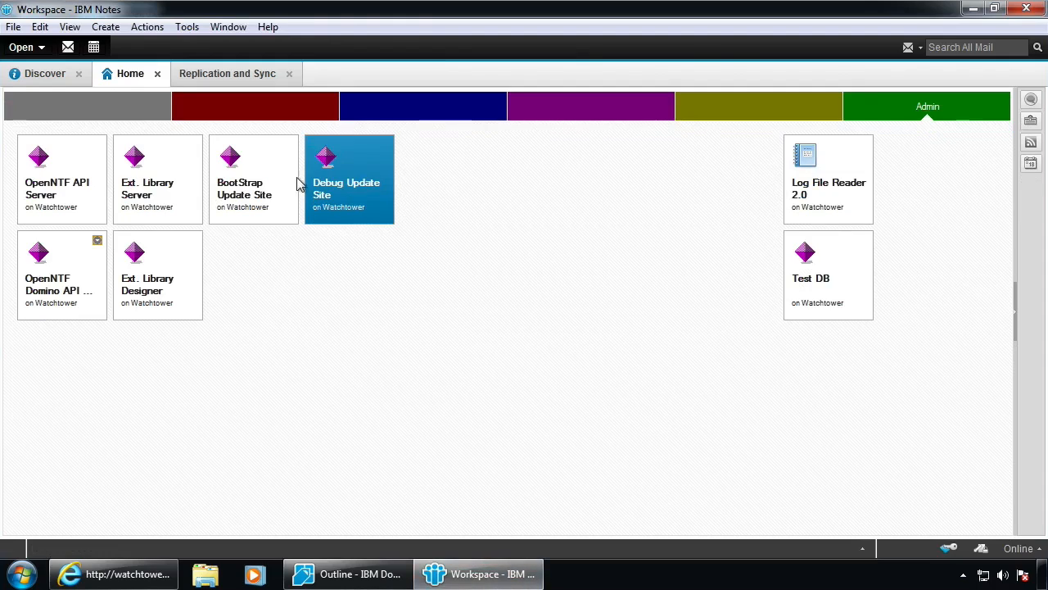
# In Domino Designer, search the update-site locations for new features; dismiss the no-acceptable-features message
pyautogui.click(344, 574)
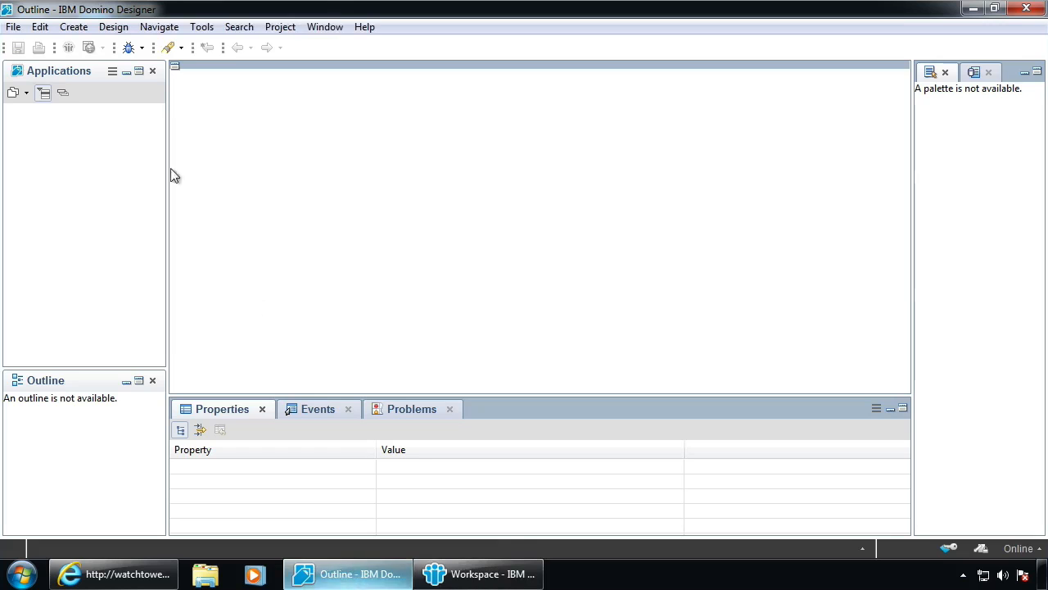
pyautogui.click(13, 27)
pyautogui.moveTo(53, 191)
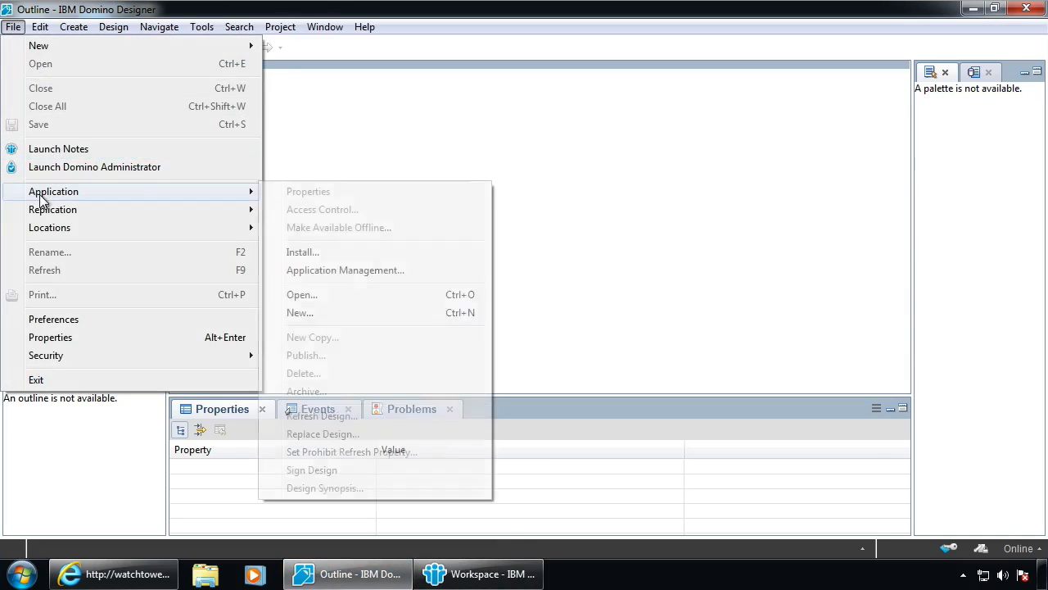
pyautogui.click(345, 255)
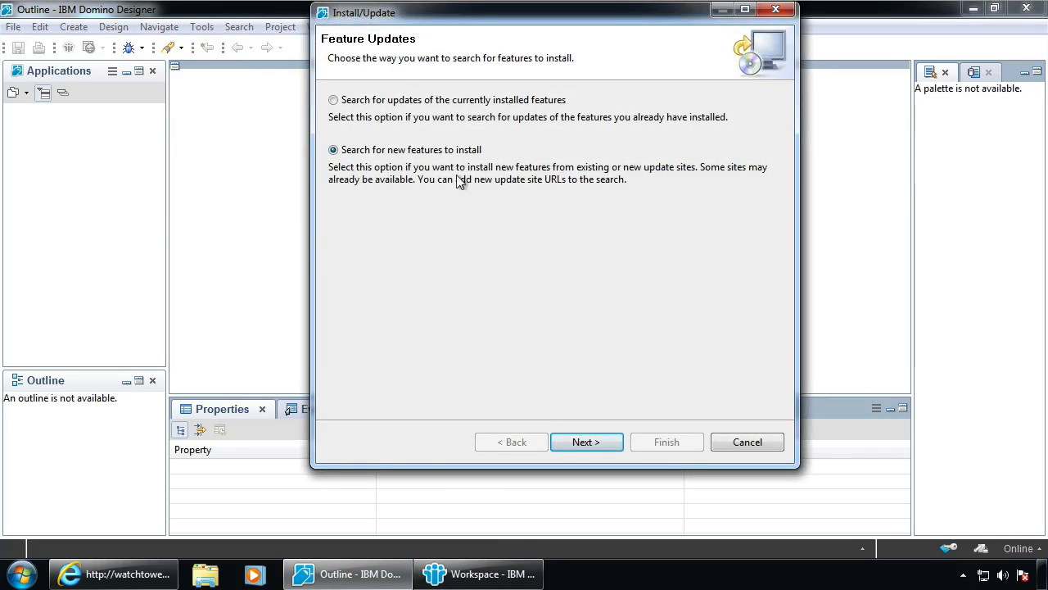
pyautogui.click(597, 448)
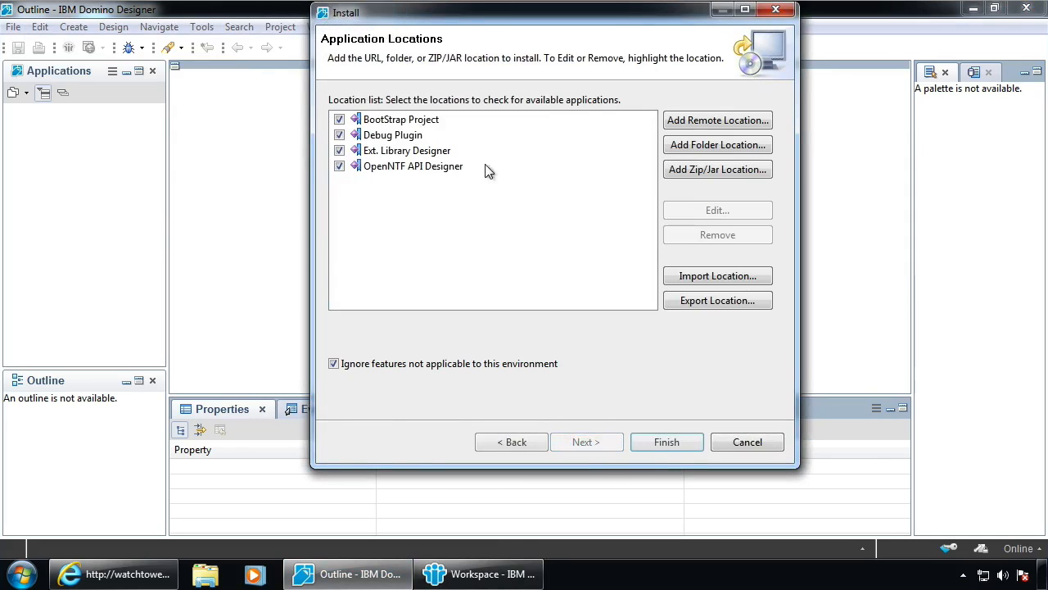
pyautogui.click(667, 442)
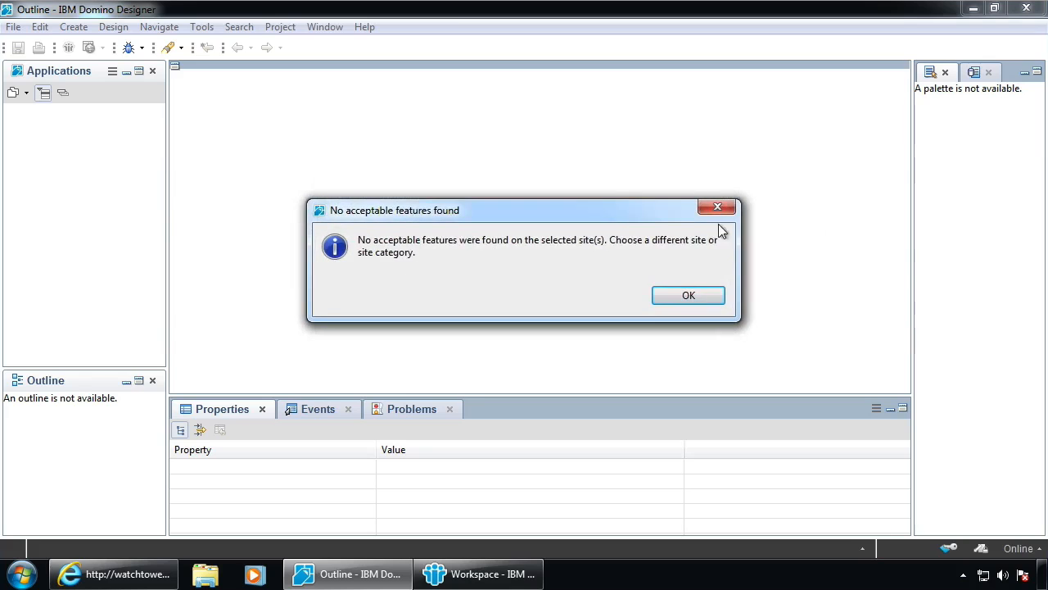
pyautogui.click(691, 299)
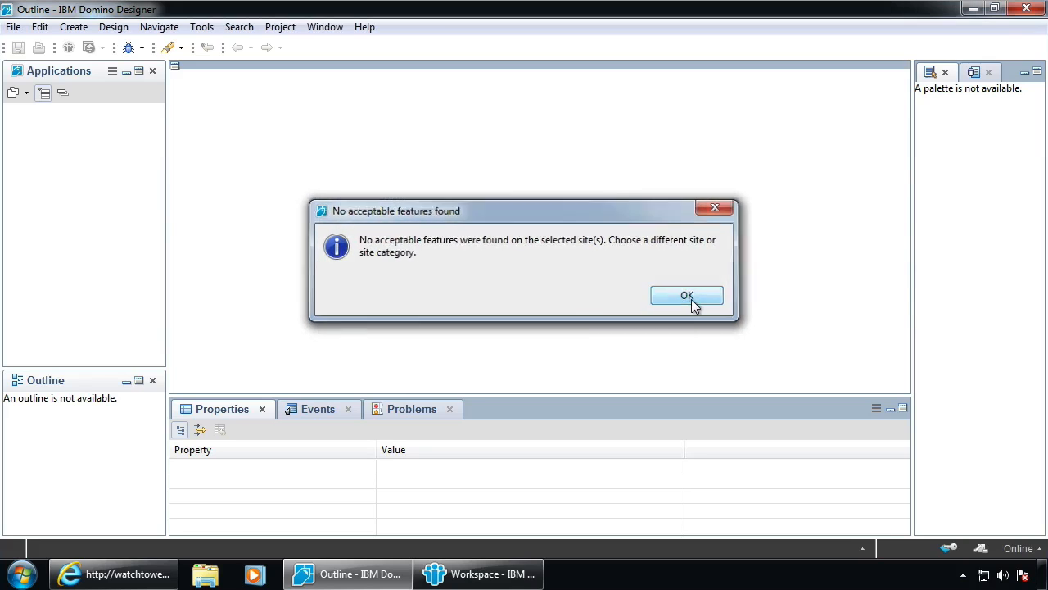
# Open File > Application > Application Management in Domino Designer
pyautogui.click(12, 29)
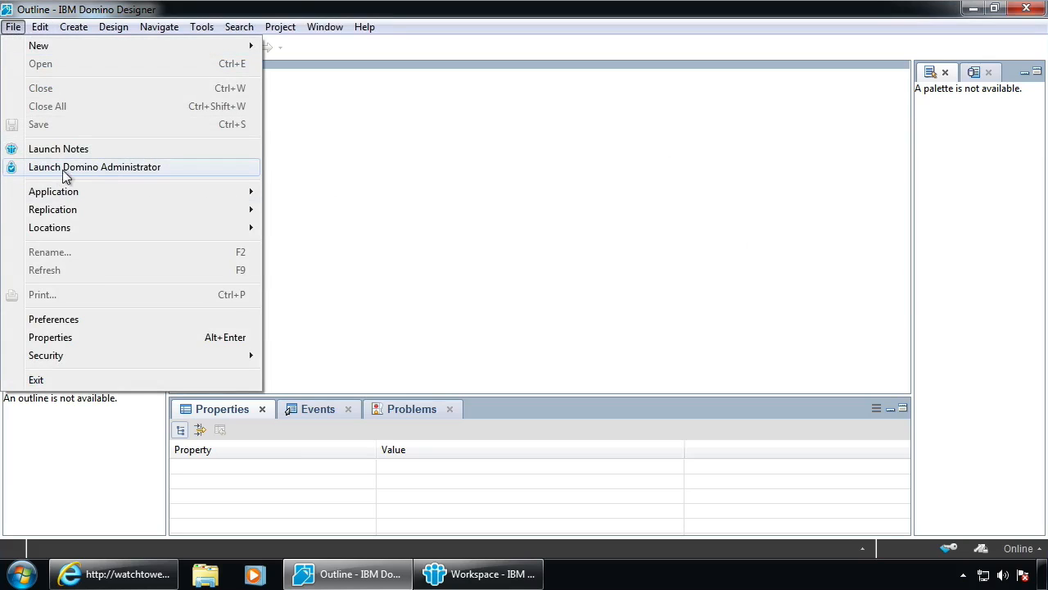
pyautogui.moveTo(72, 195)
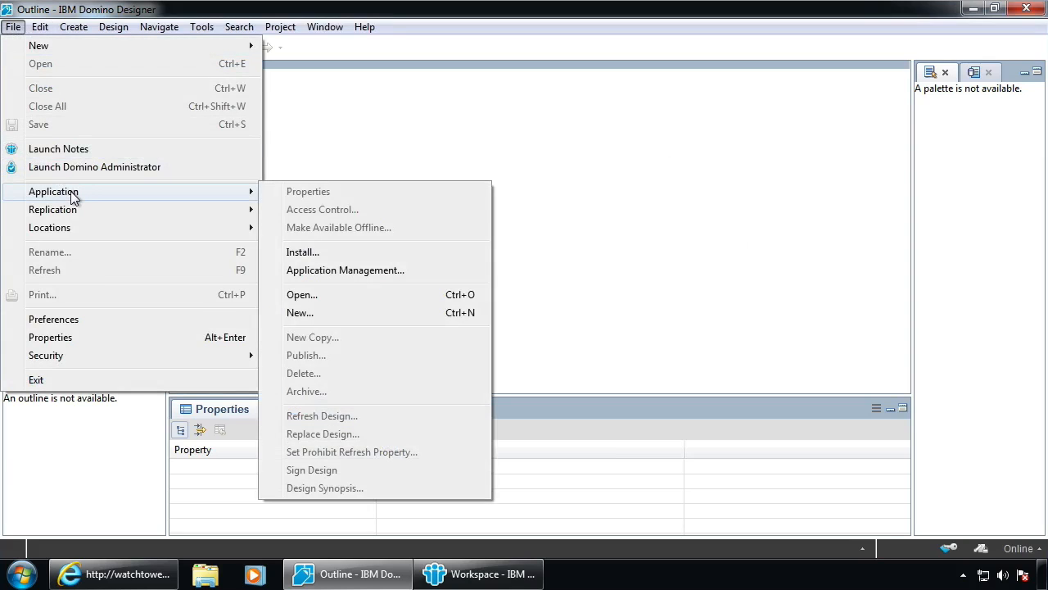
pyautogui.click(315, 277)
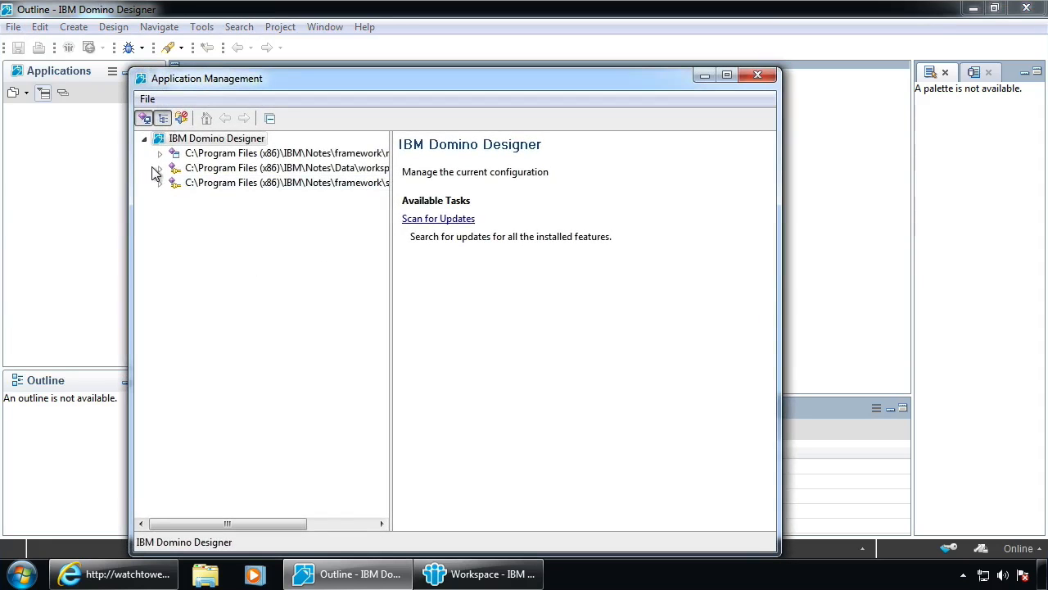
# Confirm OpenNTF Domino API Source 1.5.0.201409261724 is among workspace features, then close Application Management
pyautogui.click(160, 168)
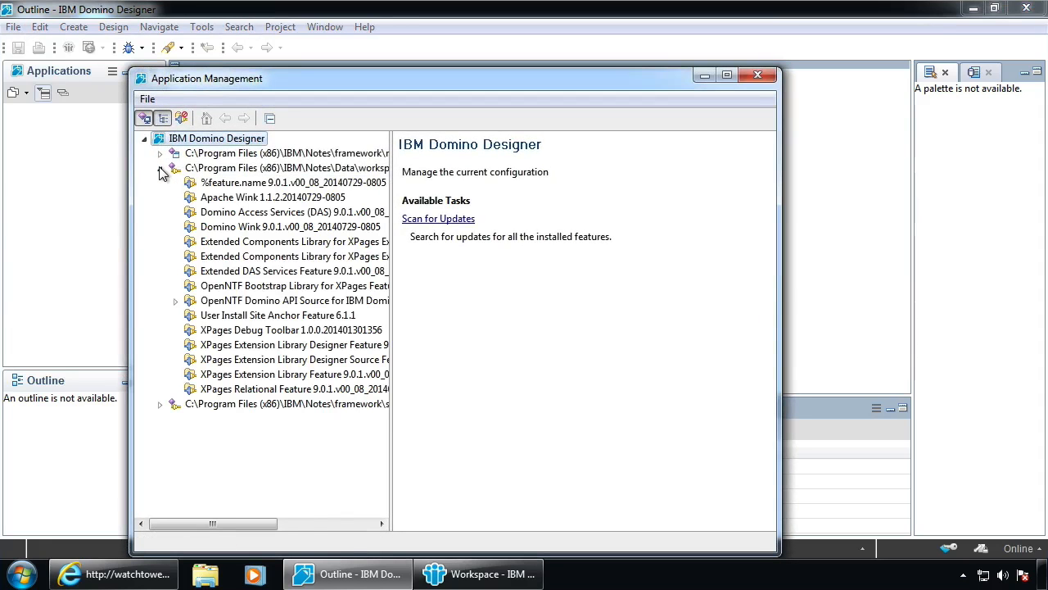
pyautogui.click(244, 304)
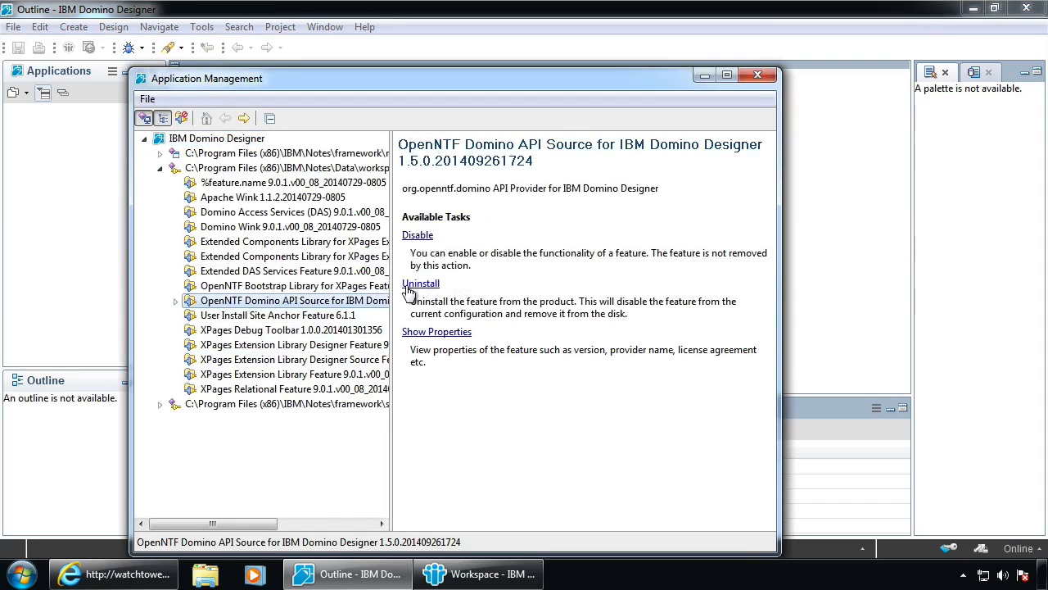
pyautogui.click(159, 154)
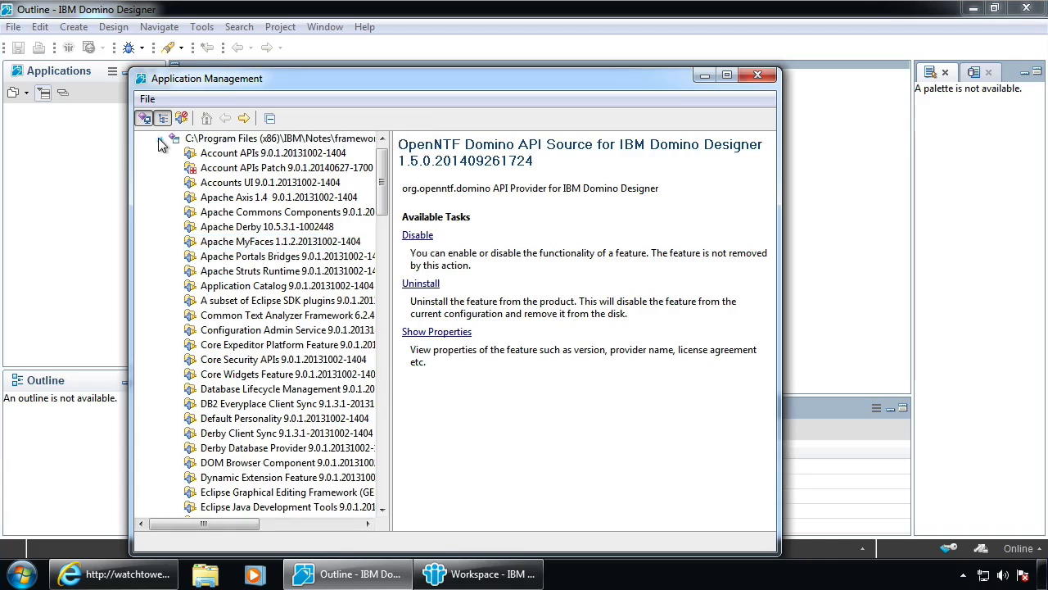
pyautogui.click(160, 139)
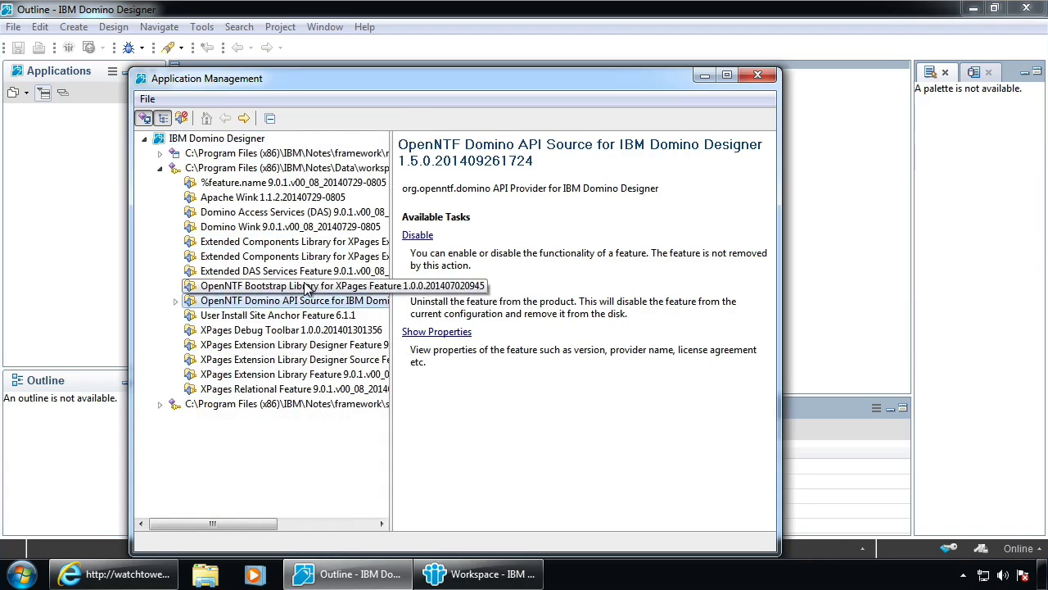
pyautogui.click(236, 301)
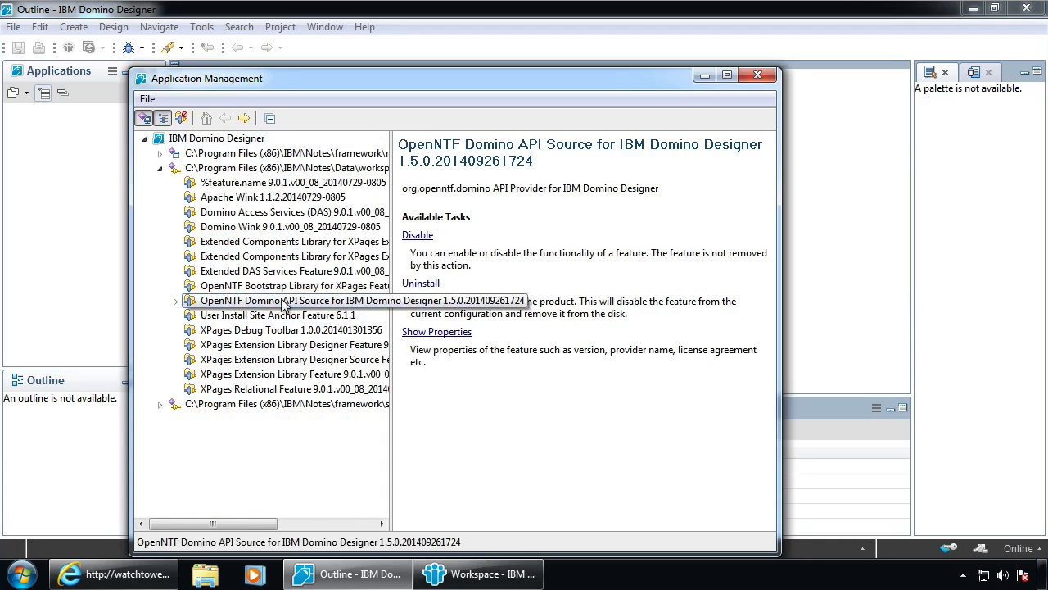
pyautogui.click(758, 75)
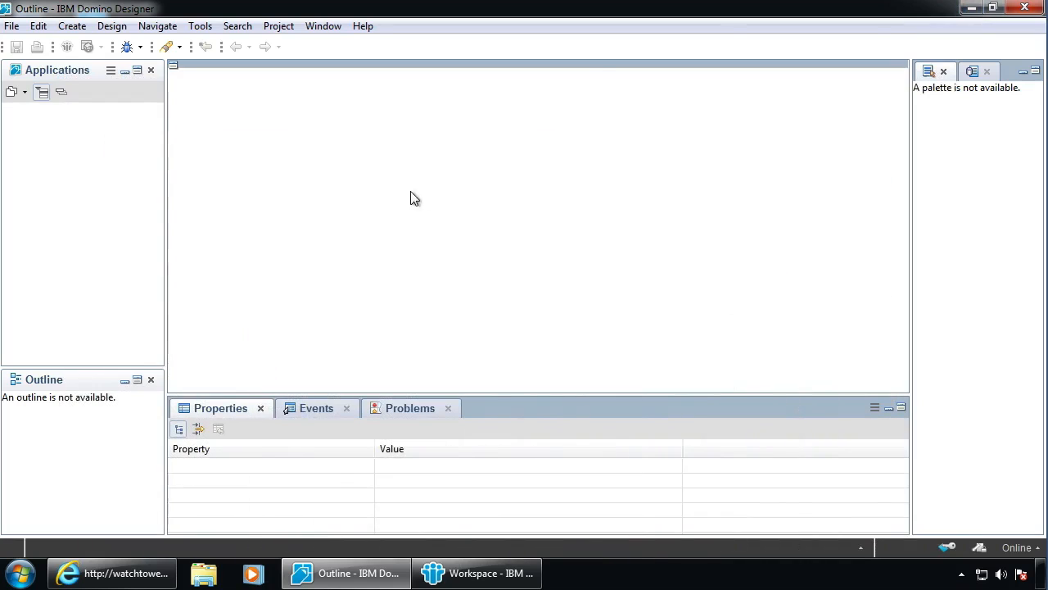
# Check the updateDesigner and updateserver databases in the OpenNTF Domino API RC2.1 folder, then return to IBM Notes
pyautogui.click(972, 8)
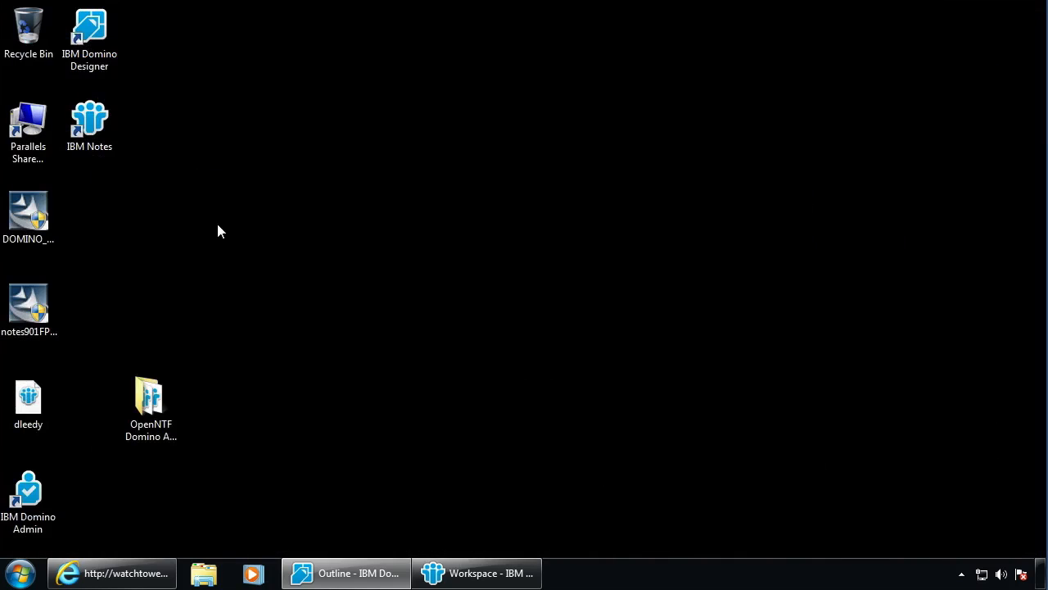
pyautogui.doubleClick(141, 391)
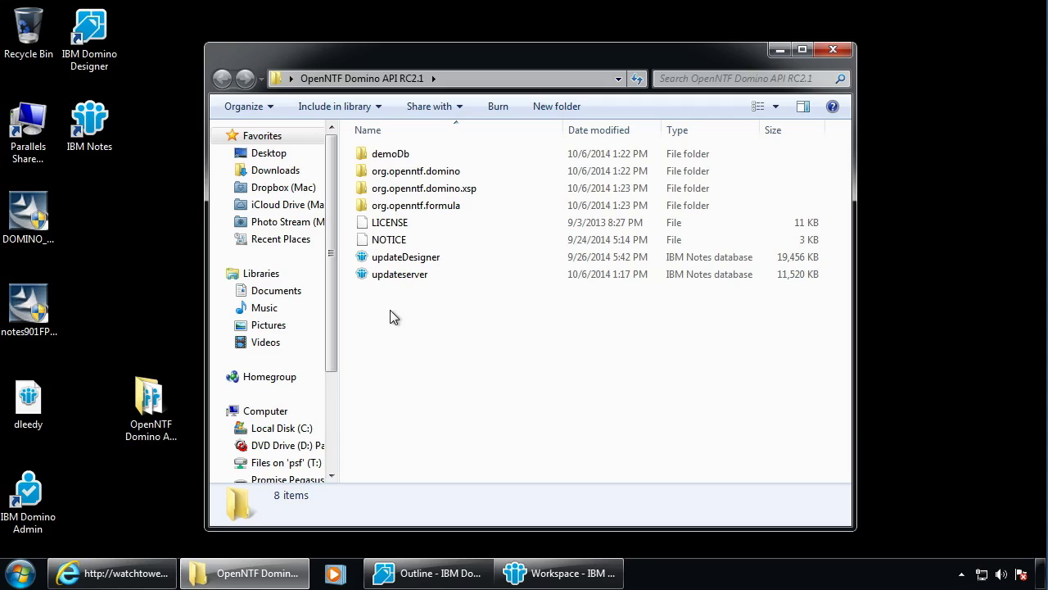
pyautogui.click(385, 258)
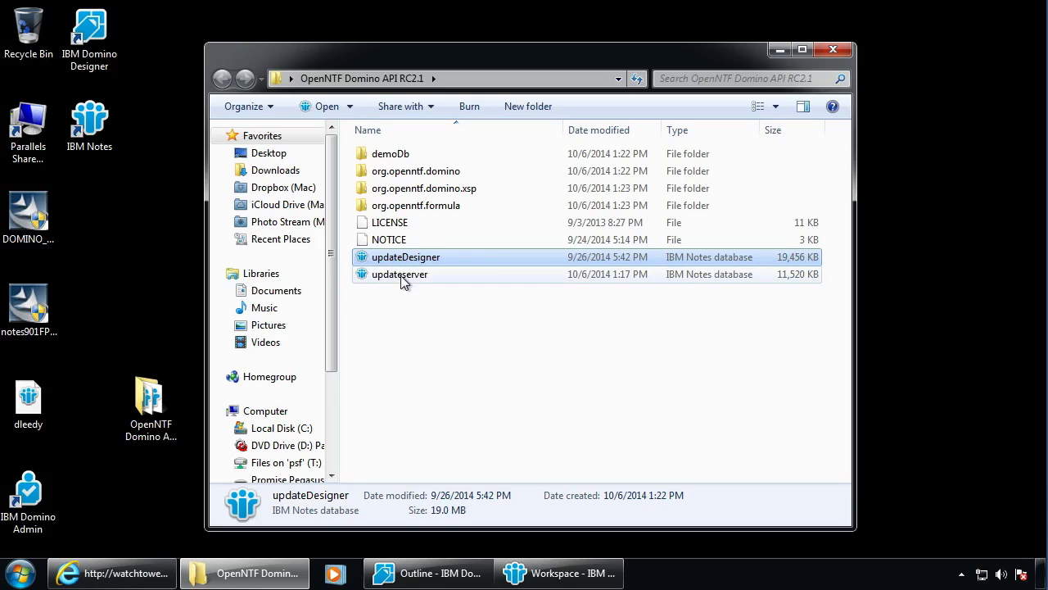
pyautogui.click(408, 277)
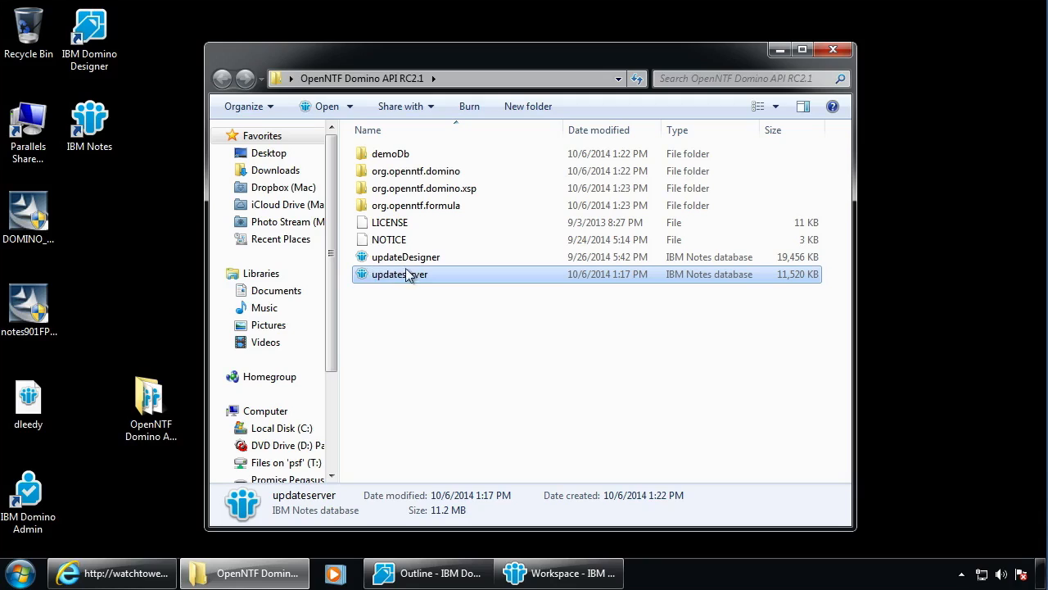
pyautogui.click(577, 573)
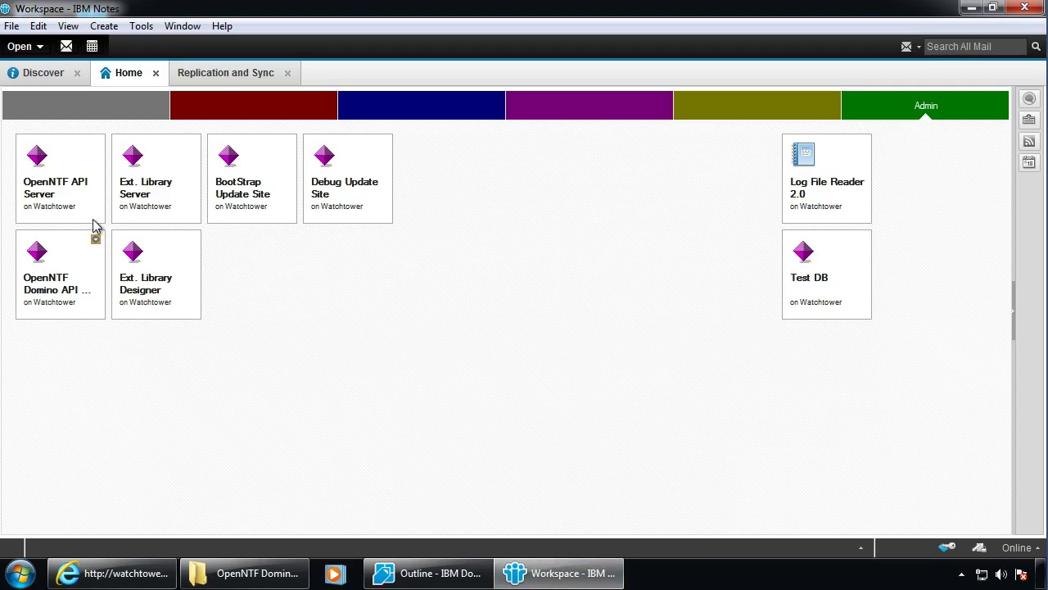
pyautogui.click(46, 182)
pyautogui.doubleClick(62, 168)
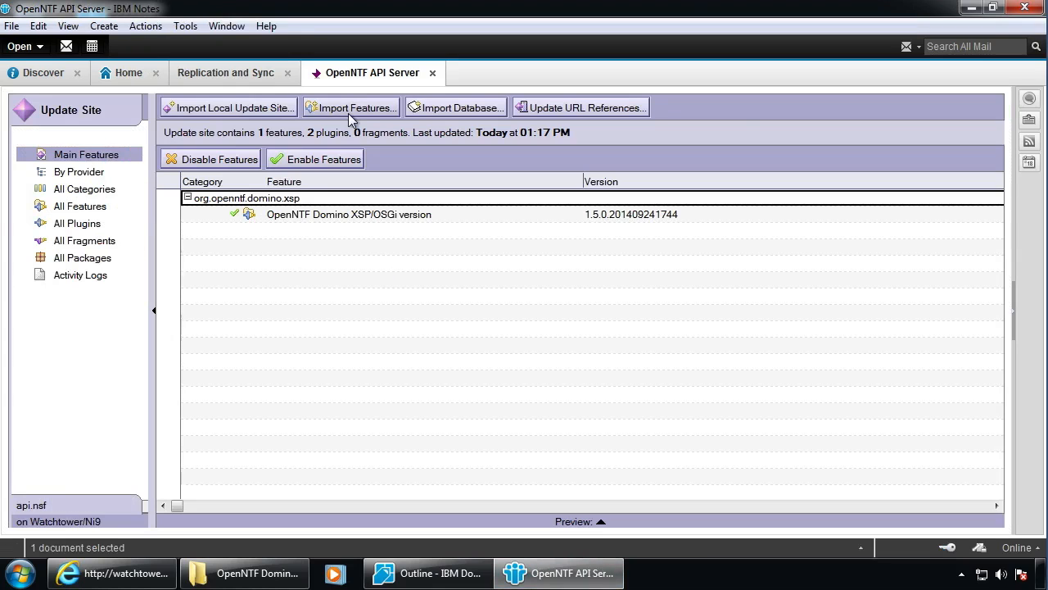
pyautogui.click(259, 114)
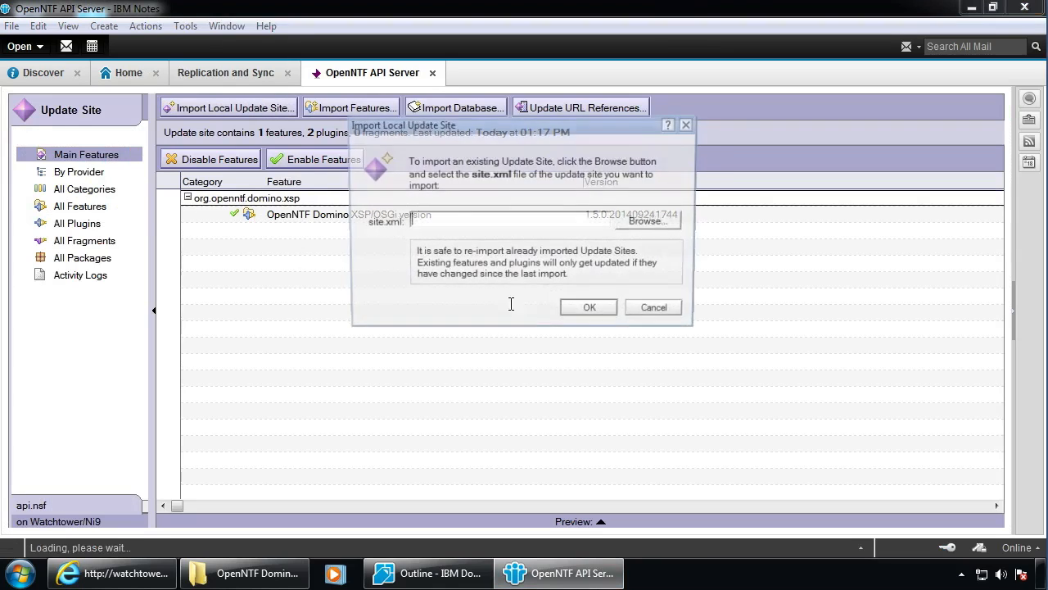
pyautogui.click(683, 313)
pyautogui.click(449, 136)
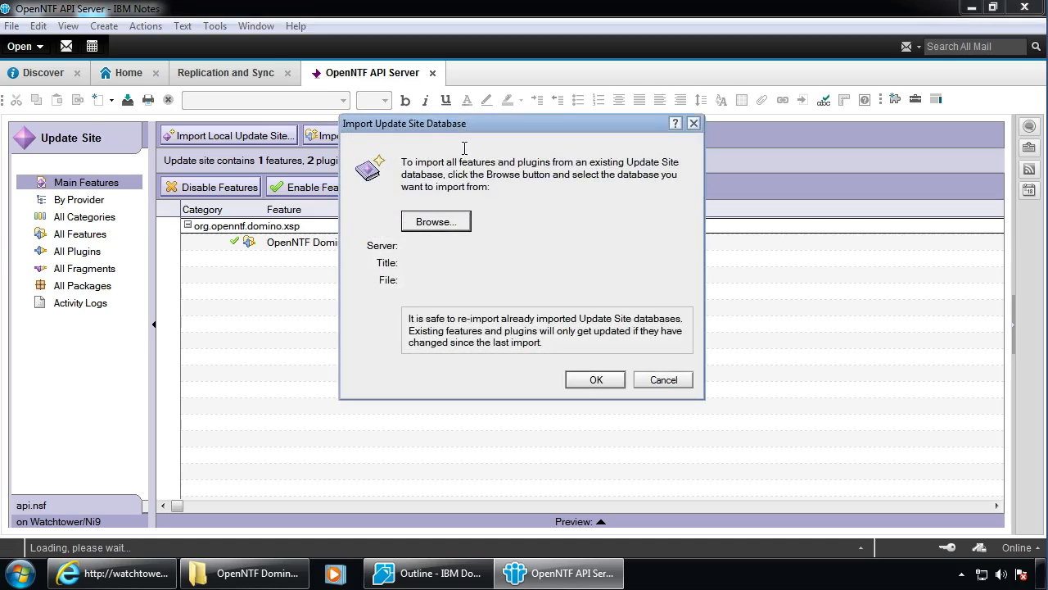
pyautogui.click(439, 223)
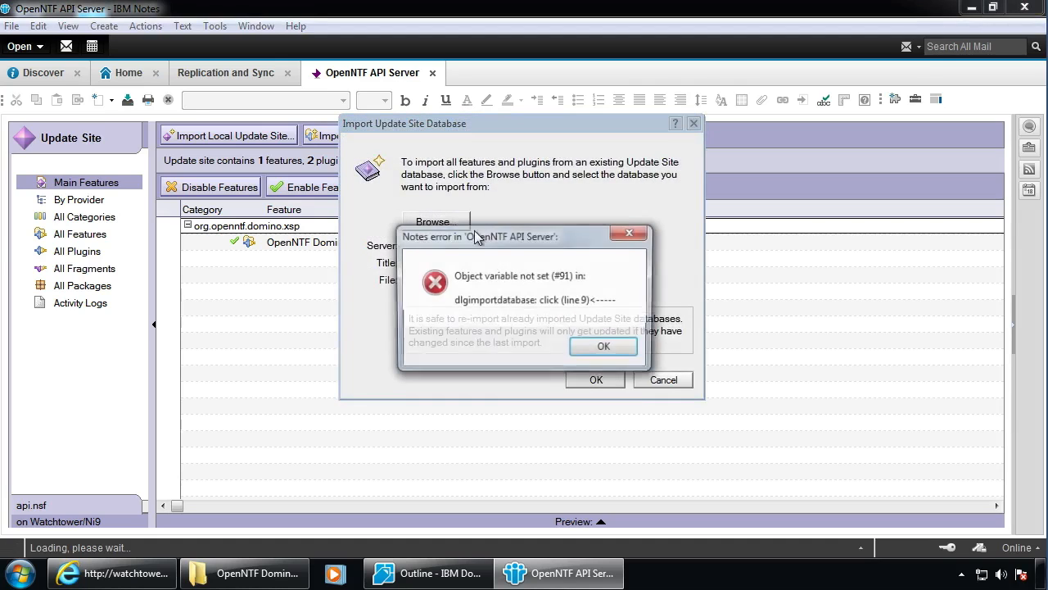
pyautogui.click(605, 350)
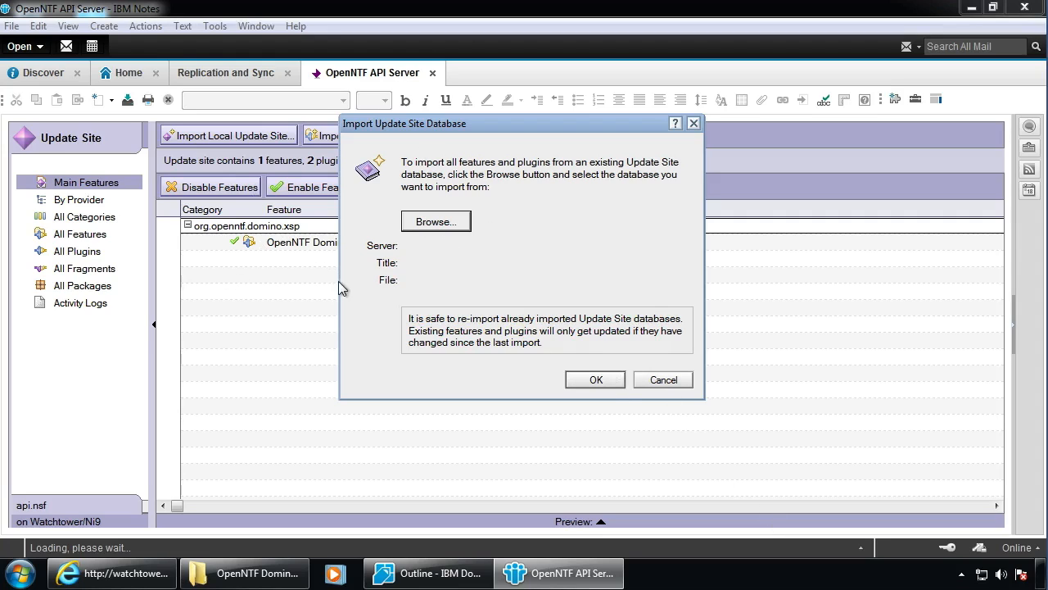
pyautogui.click(676, 383)
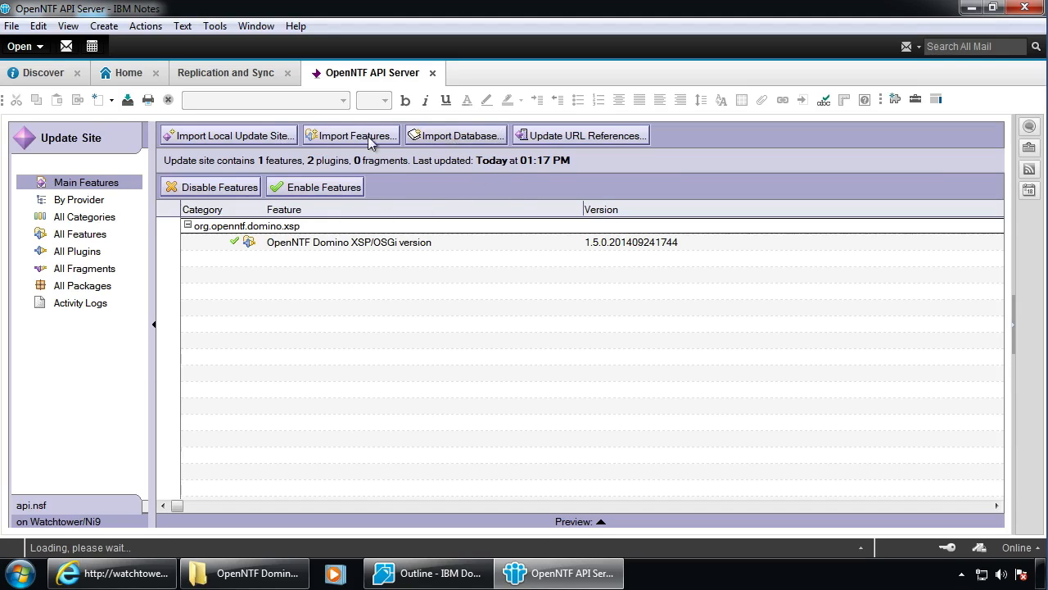
pyautogui.click(453, 136)
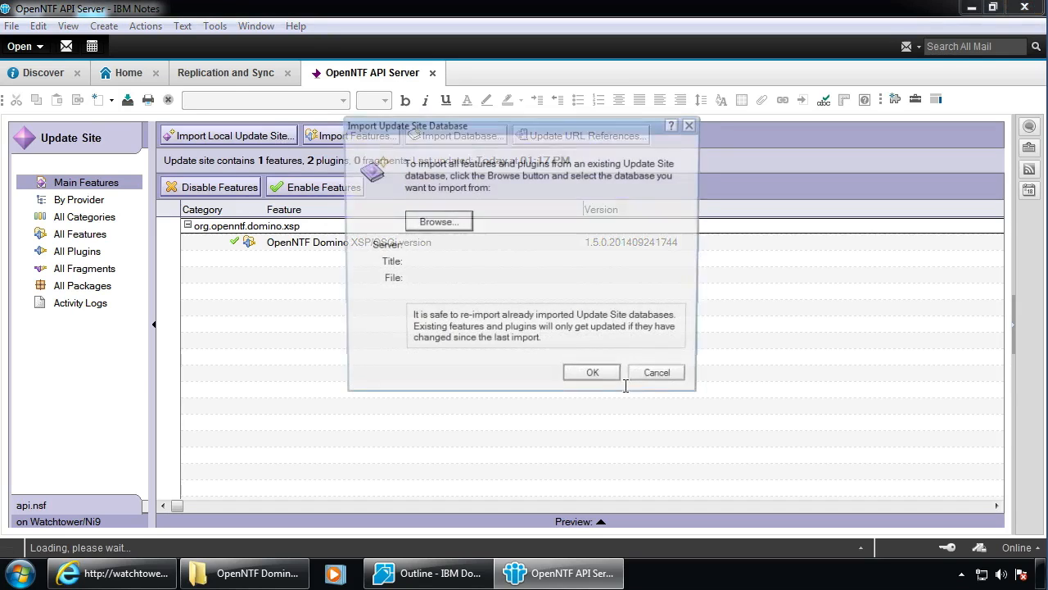
pyautogui.click(654, 382)
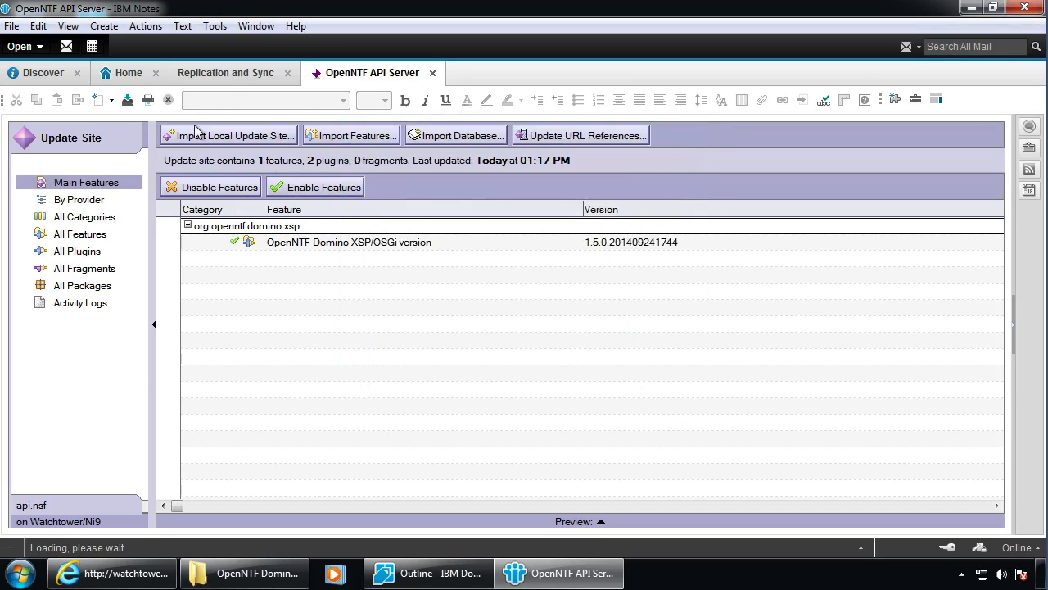
pyautogui.press('Escape')
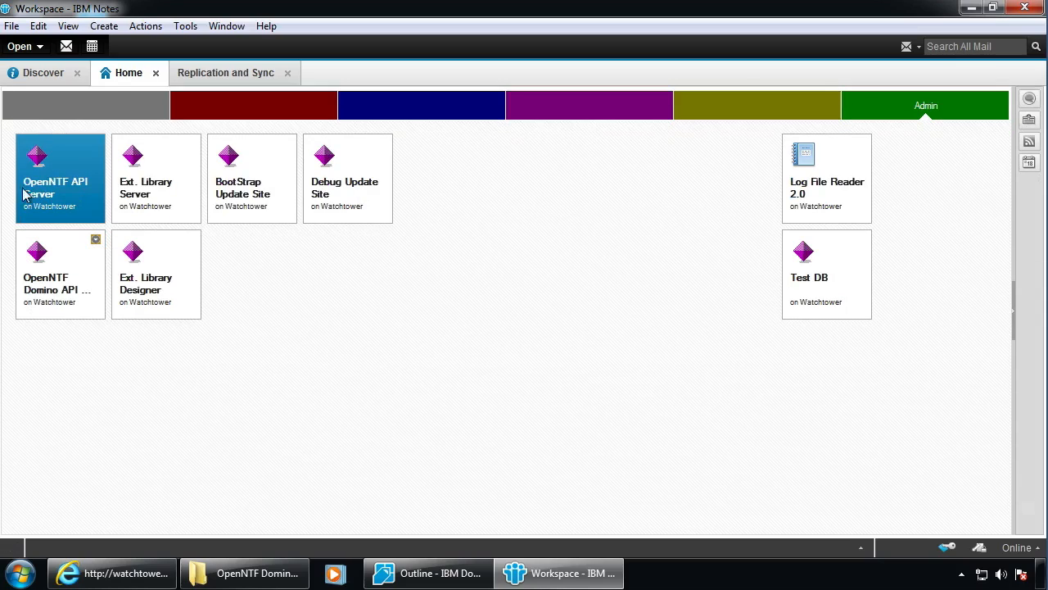